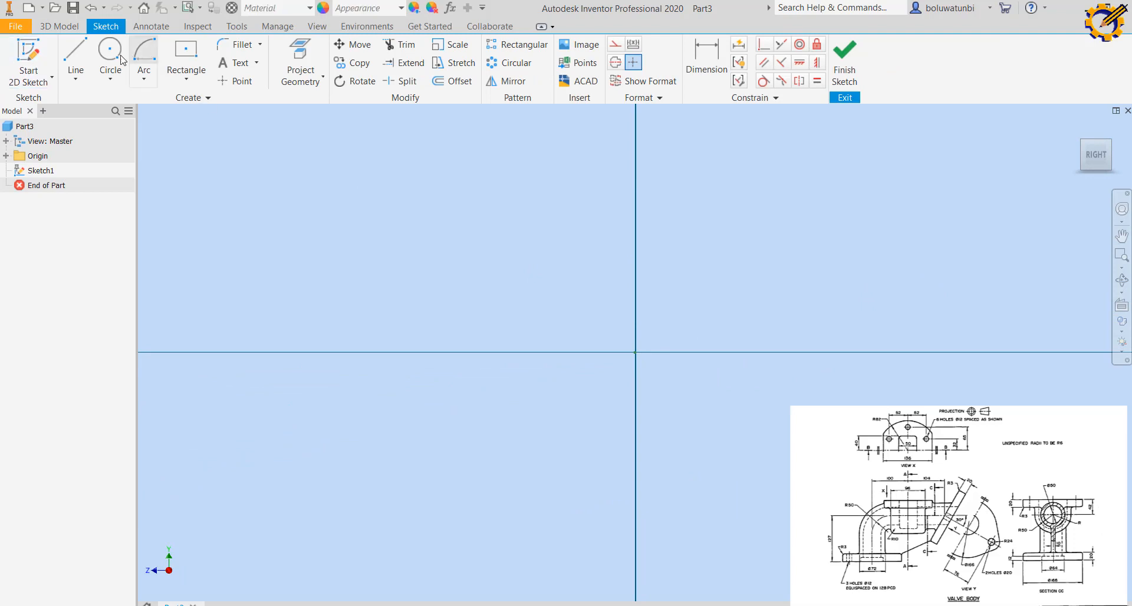
- Draw a vertical line 127 mm long upward from the sketch origin
click(76, 58)
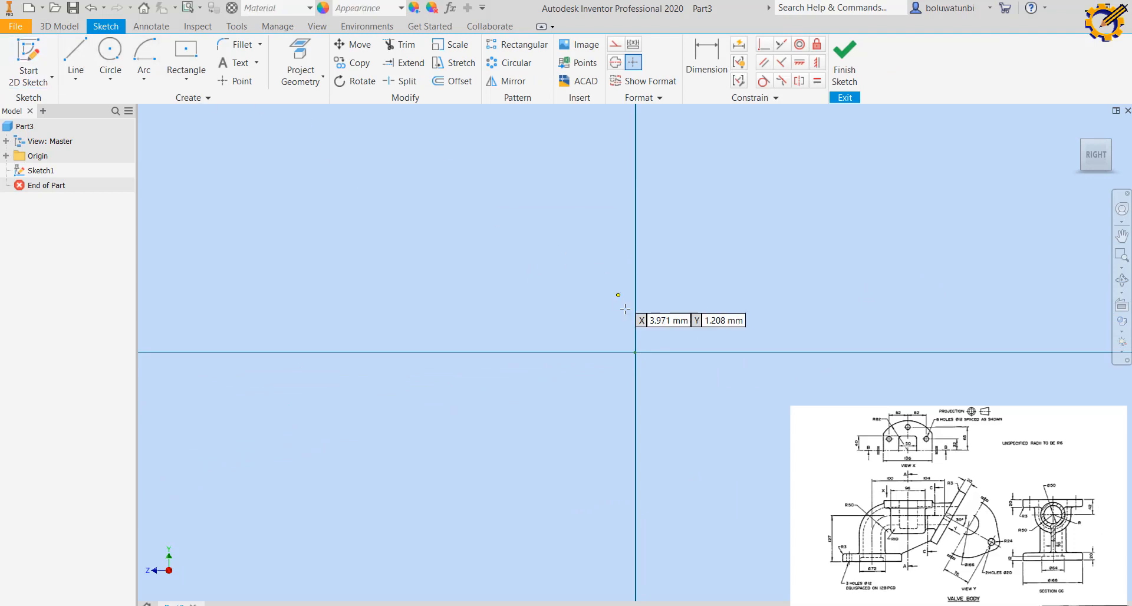
click(636, 354)
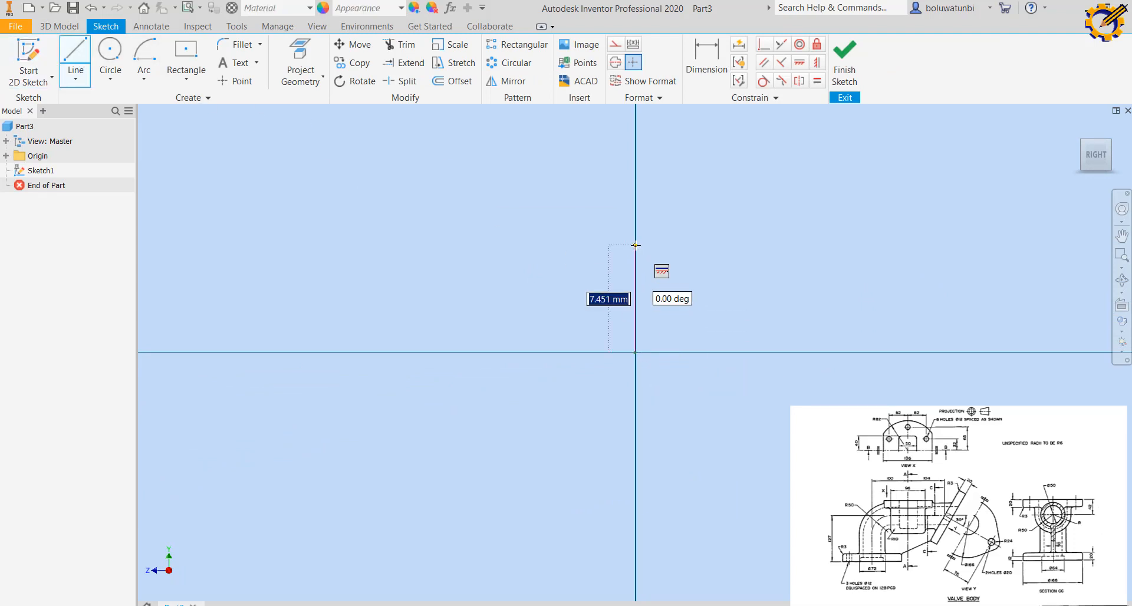
text(119.549)
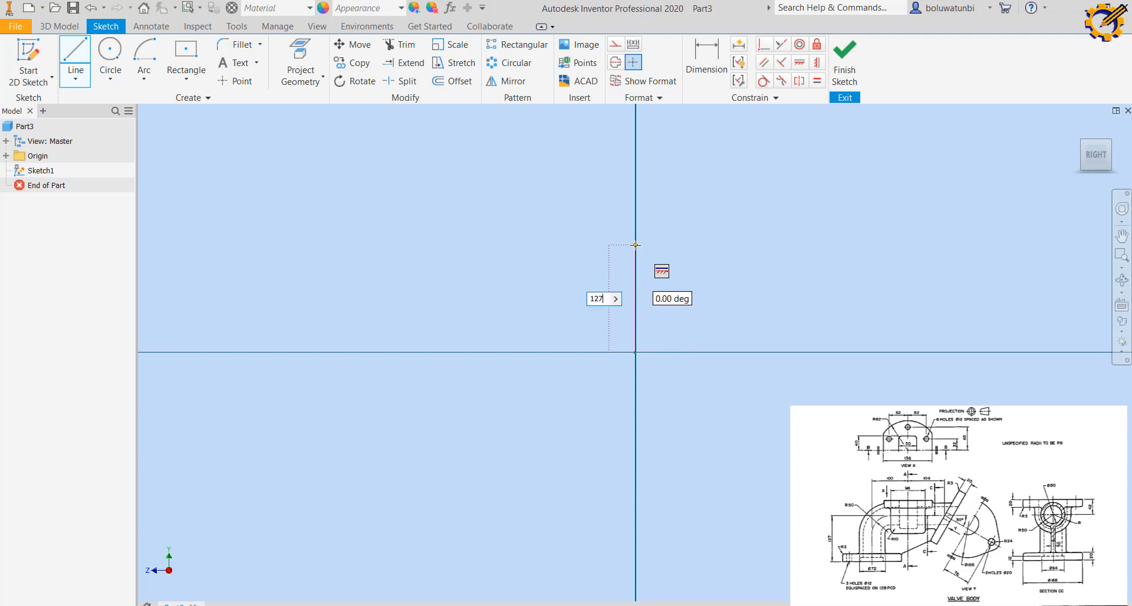
key(Return)
scroll(644, 245, down, 1)
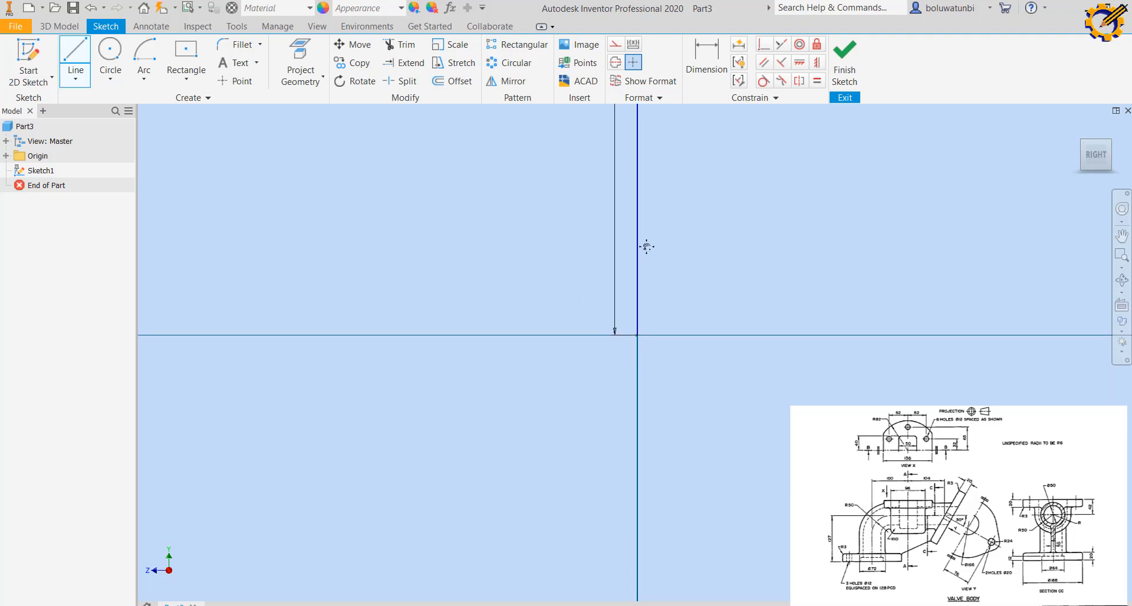
- Continue from the vertical line's upper end with a perpendicular horizontal line 204 mm long toward the right
click(1101, 165)
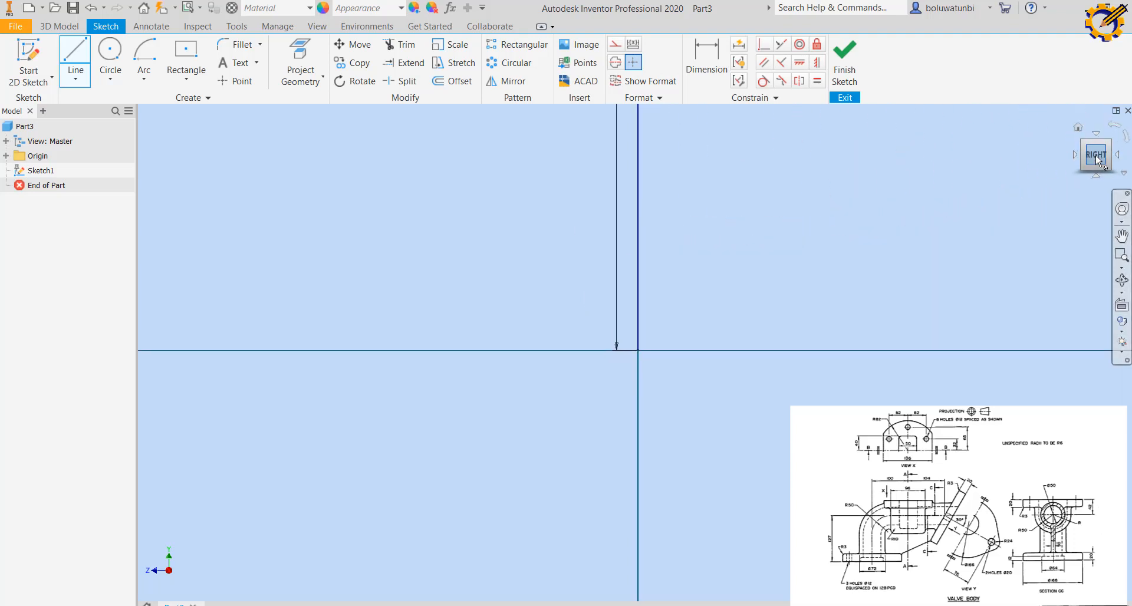
middle_drag(855, 132, 794, 212)
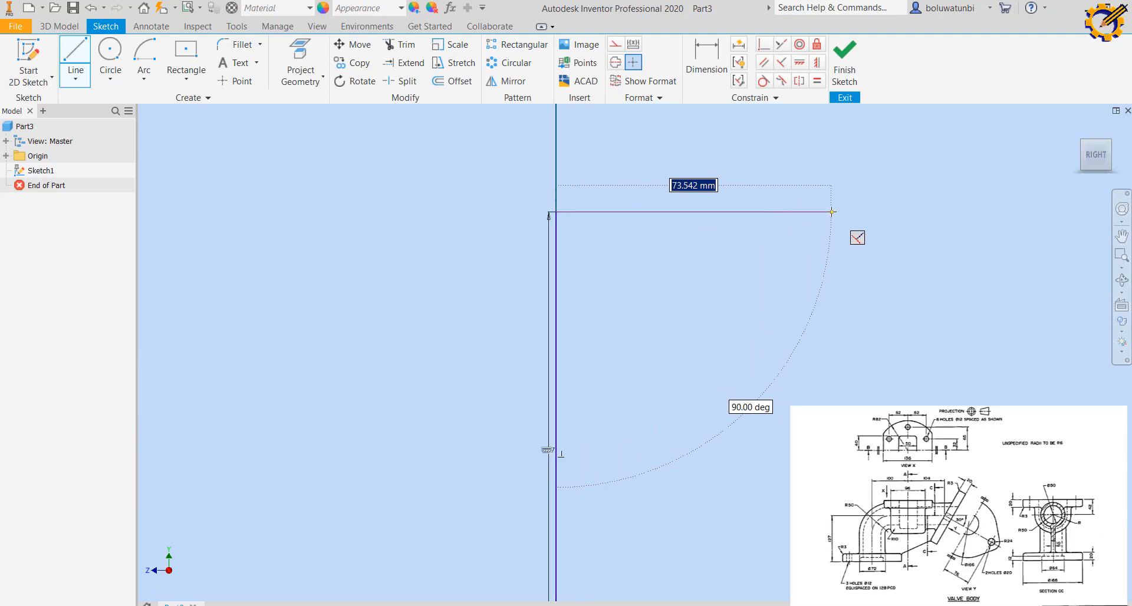
text(20)
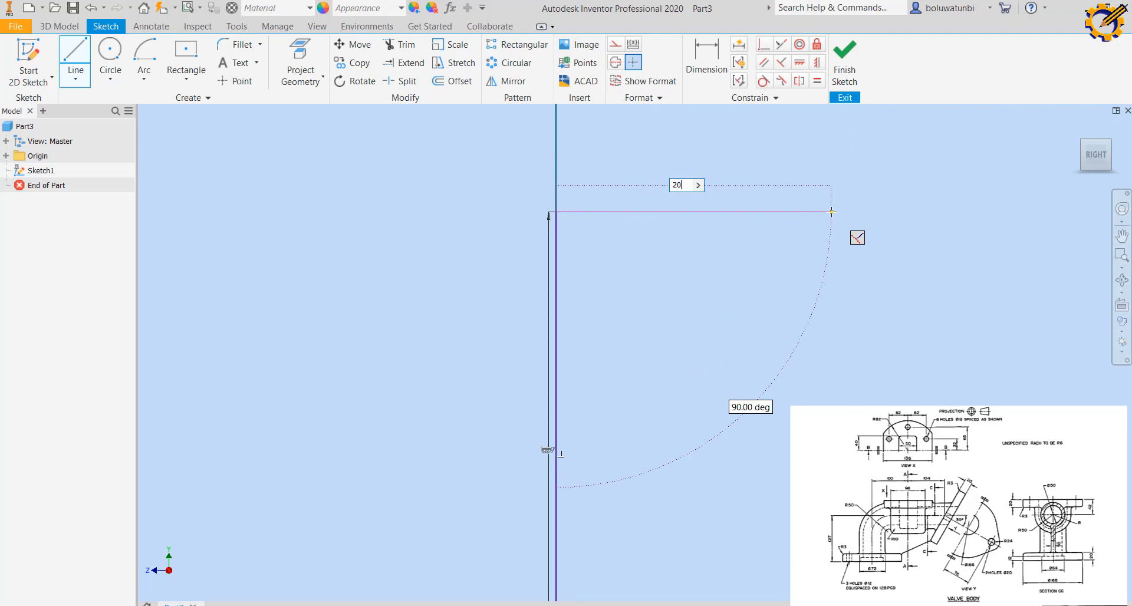
text(4)
key(Return)
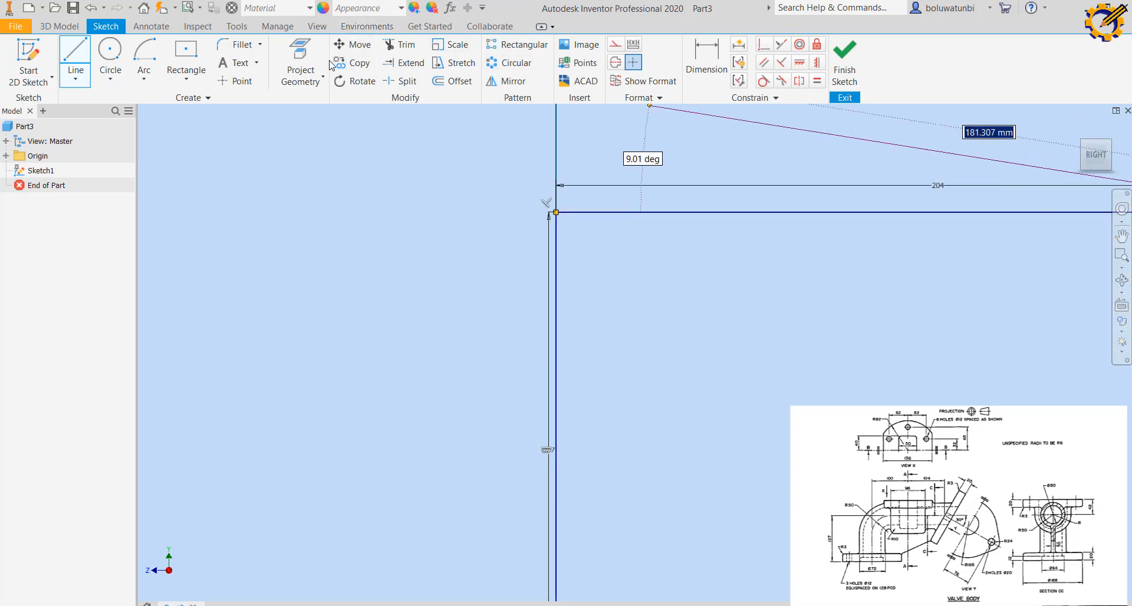
- Fillet the corner between the vertical and horizontal lines with a 50 mm radius and finish the path sketch
click(243, 46)
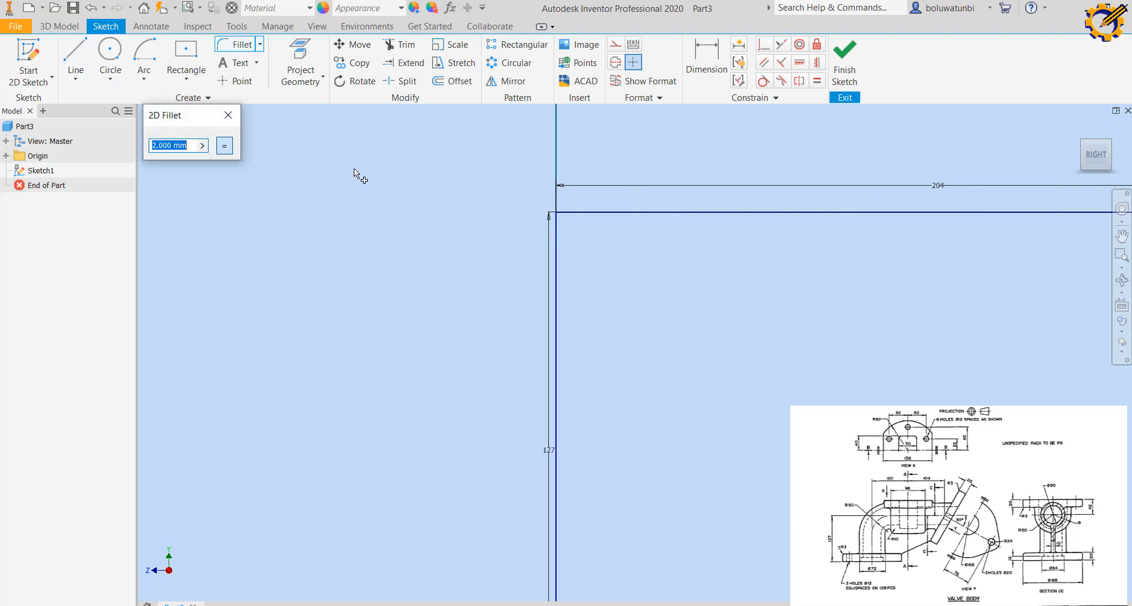
text(50)
click(556, 271)
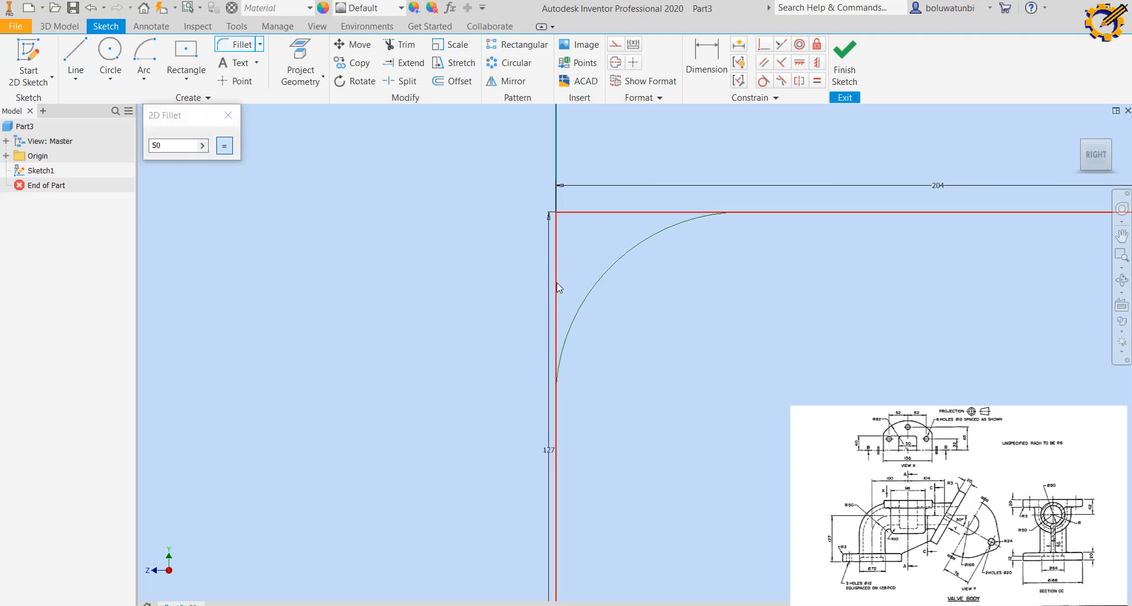
click(844, 65)
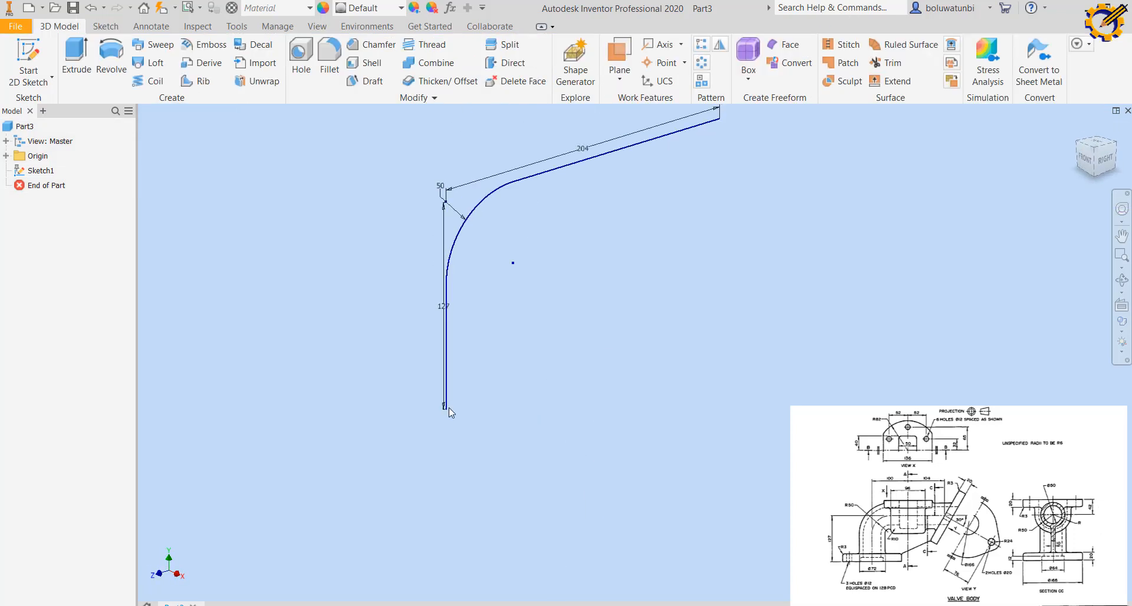
- Start a sketch on the XZ plane and draw a 50 mm diameter circle centred on the origin
click(6, 156)
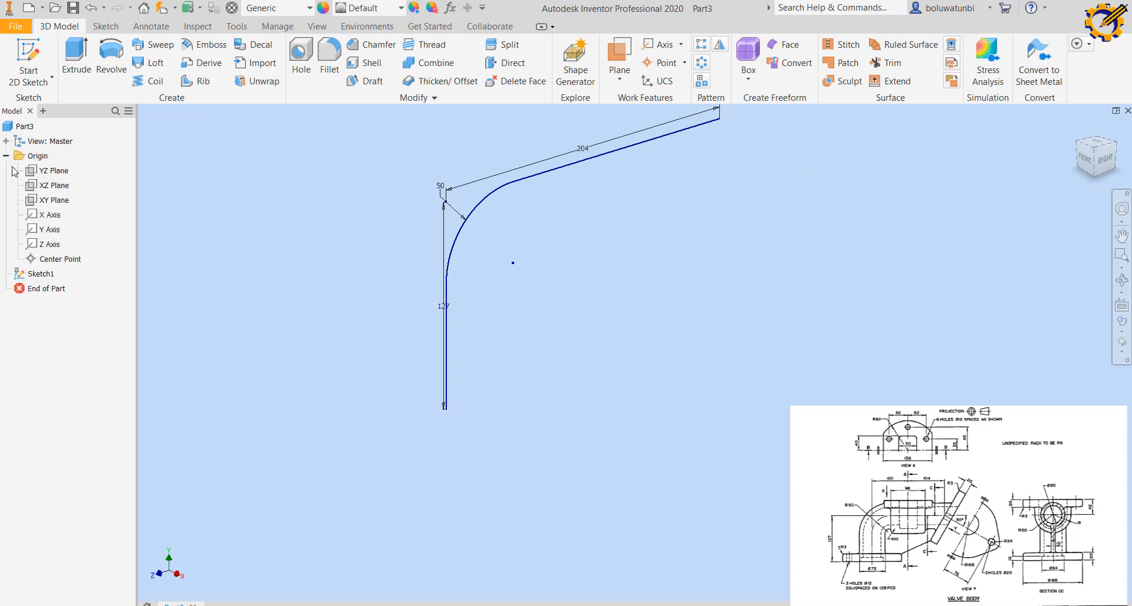
click(55, 185)
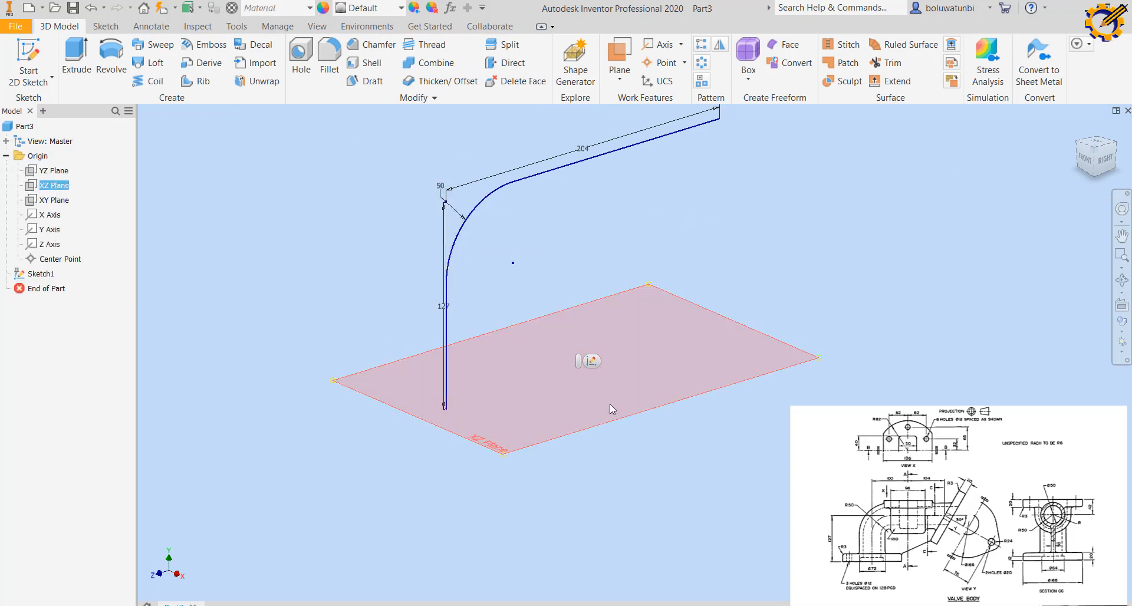
click(592, 361)
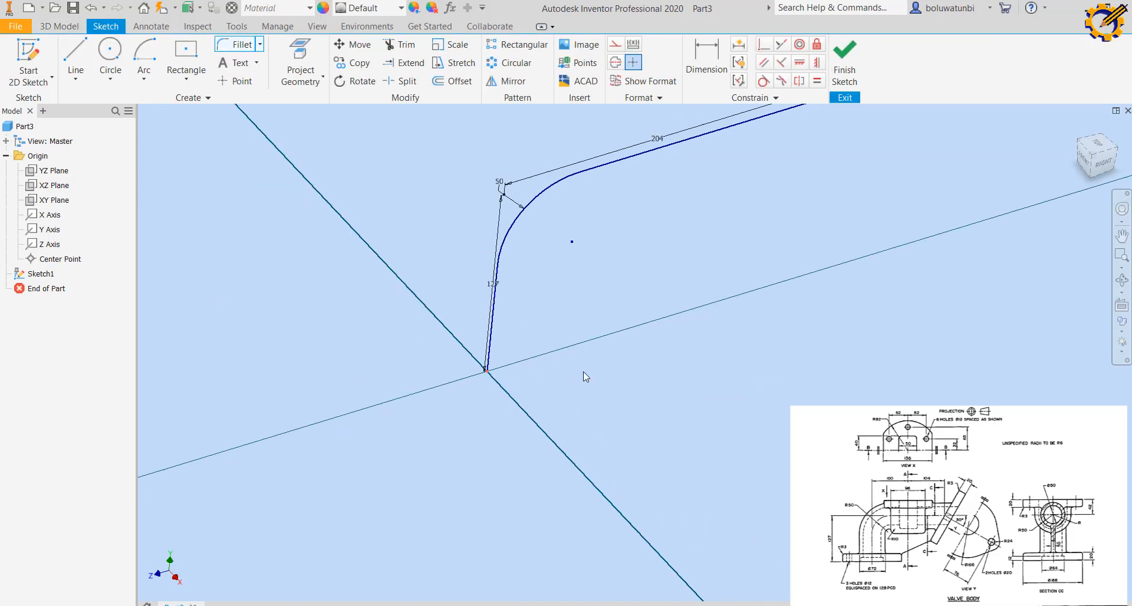
click(118, 48)
click(640, 362)
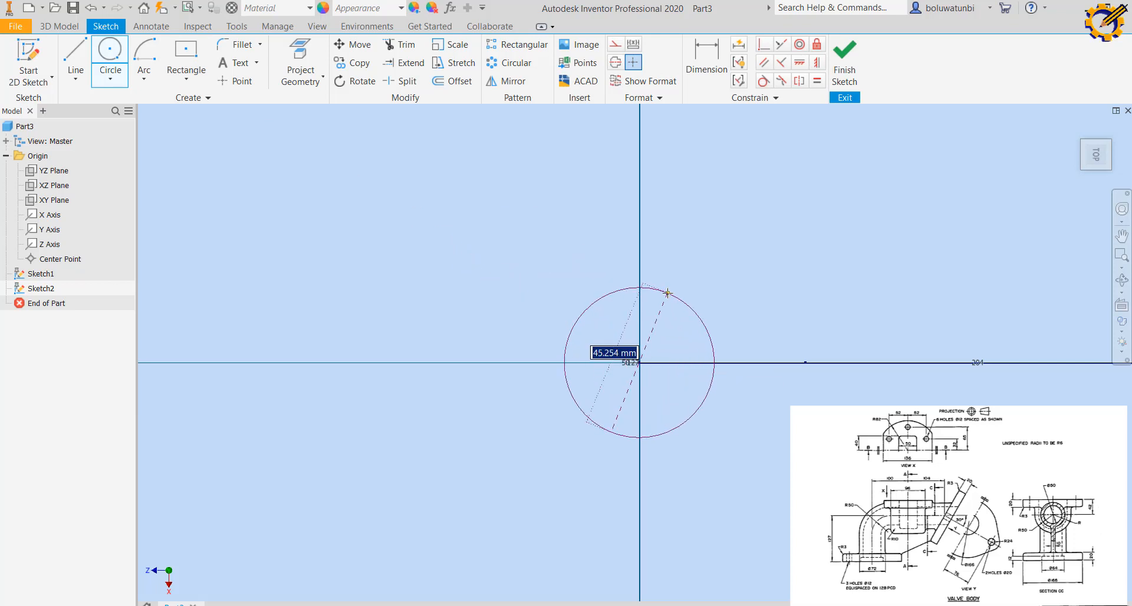
text(50)
key(Return)
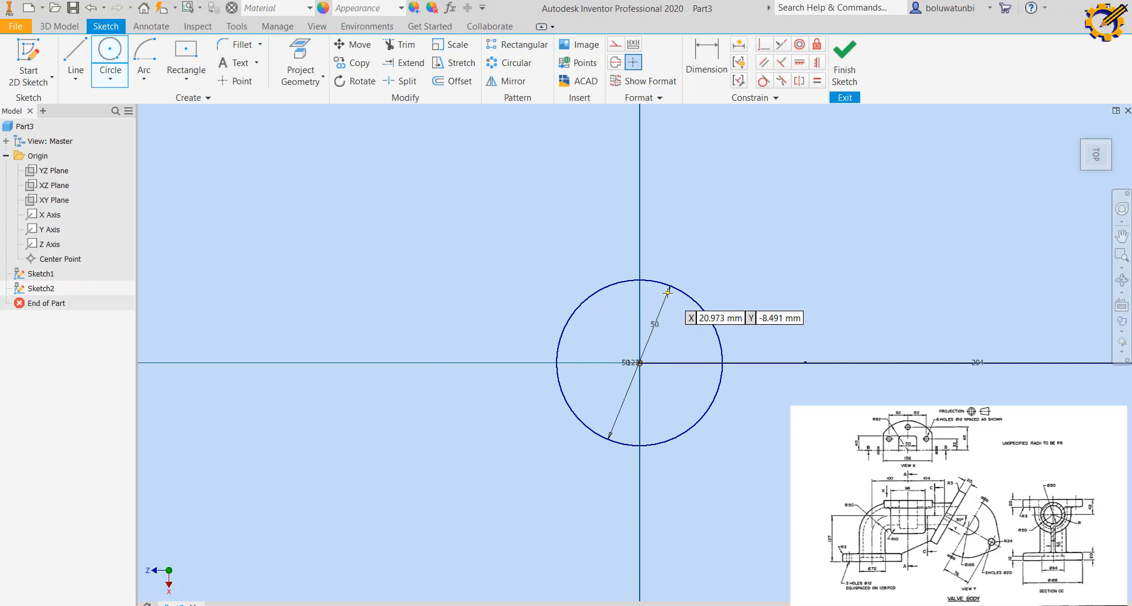
- Add three circles concentric with the 50 mm circle, with diameters of 64, 72 and 165 mm
click(651, 349)
text(64)
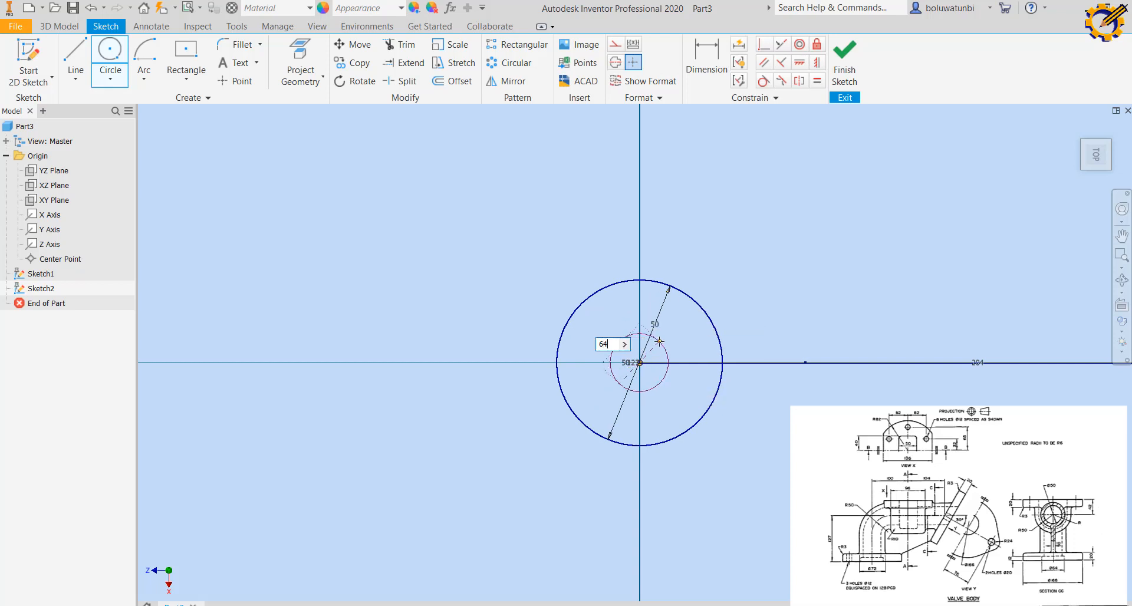
key(Return)
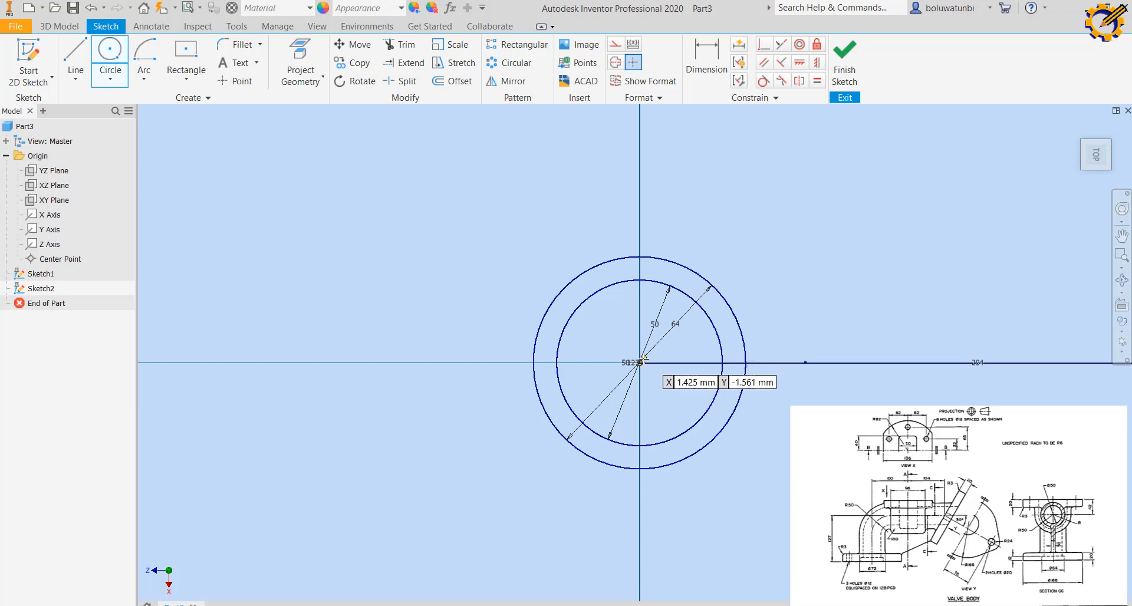
click(640, 363)
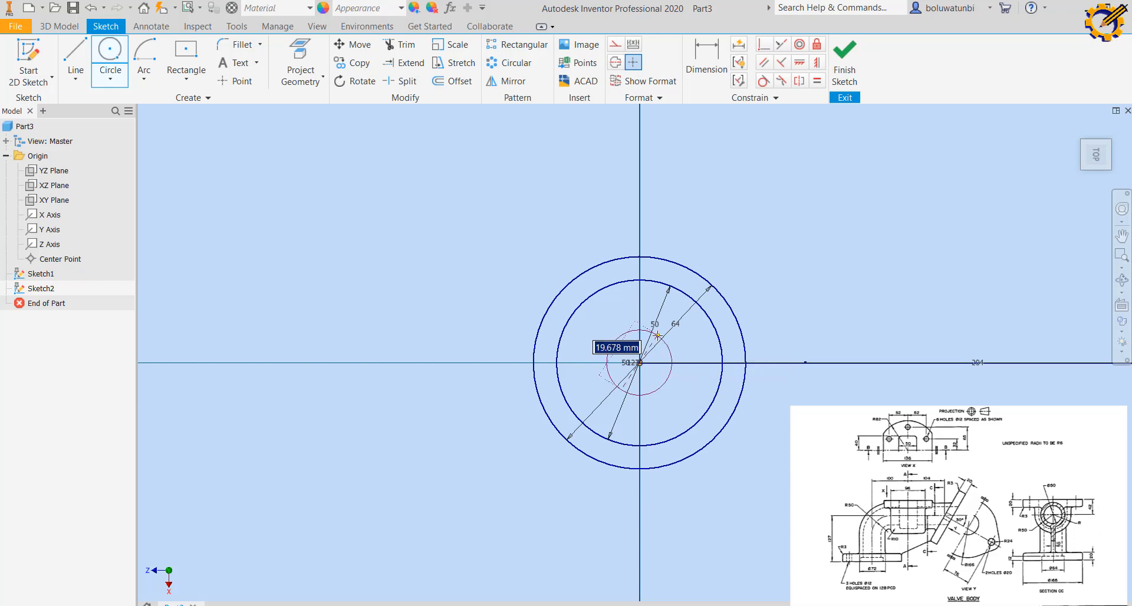
text(72)
key(Return)
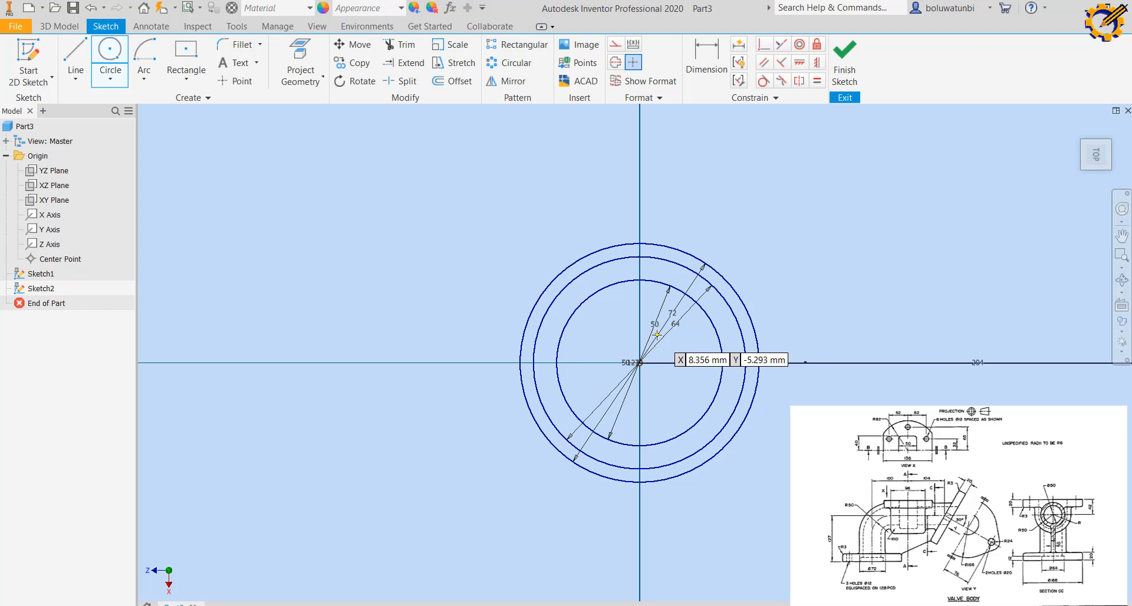
click(639, 362)
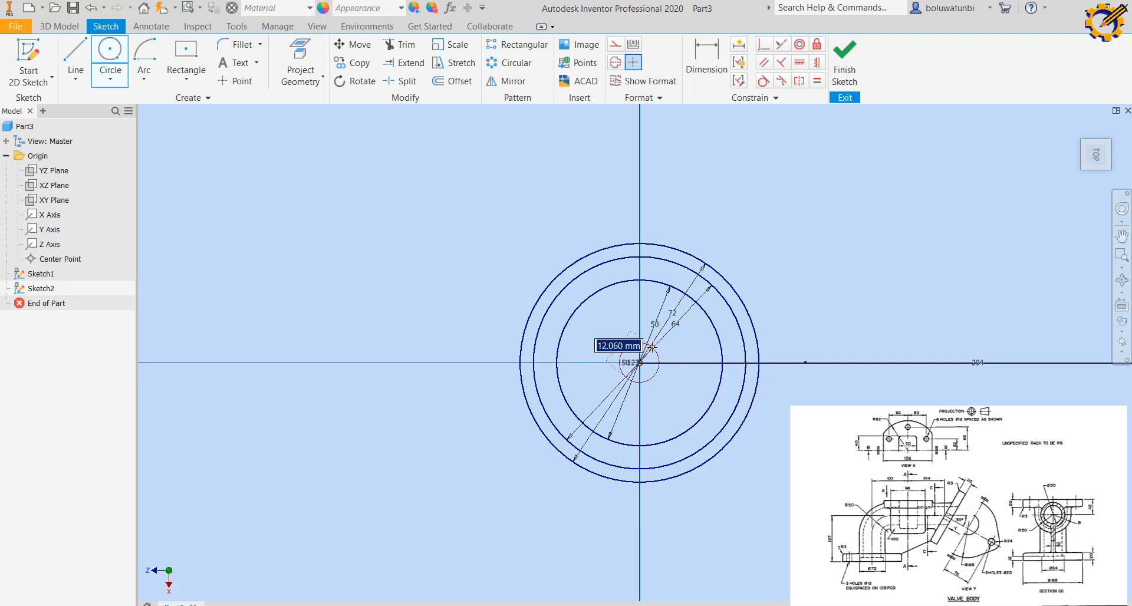
text(165)
key(Return)
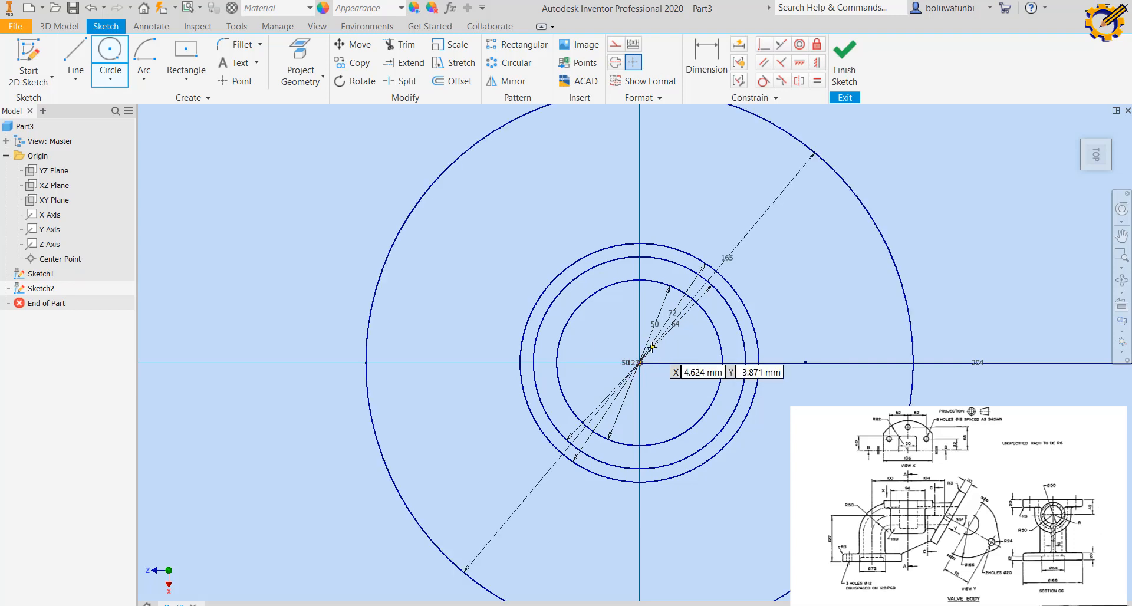
- Draw a 12 mm diameter hole circle on the vertical axis inside the 165 mm circle and dimension its centre 128/2 mm from the origin
click(639, 132)
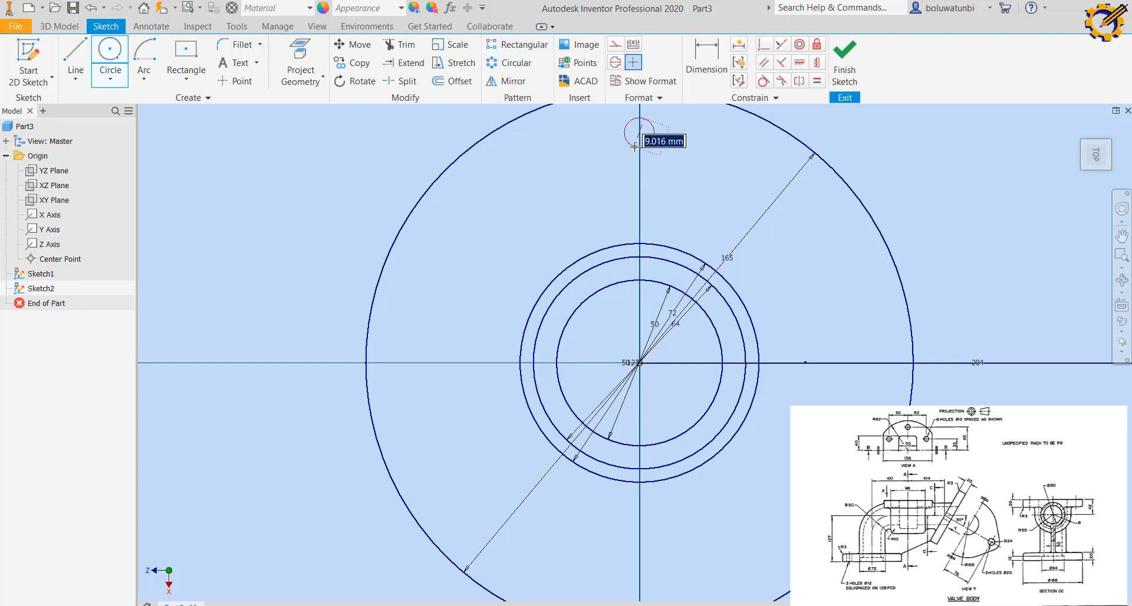
text(12)
key(Return)
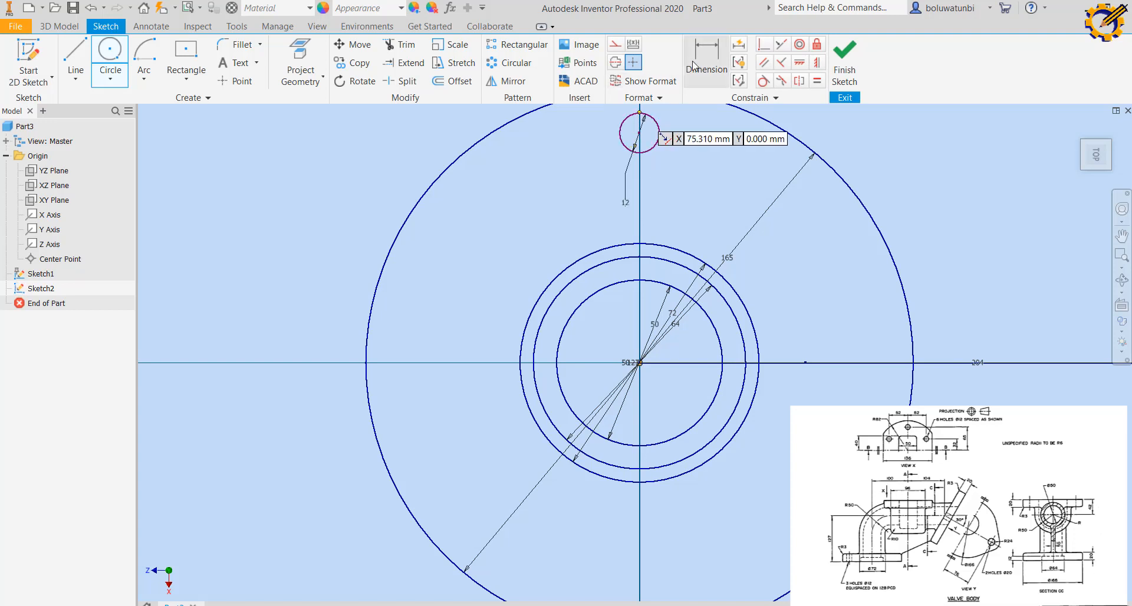
key(d)
click(646, 151)
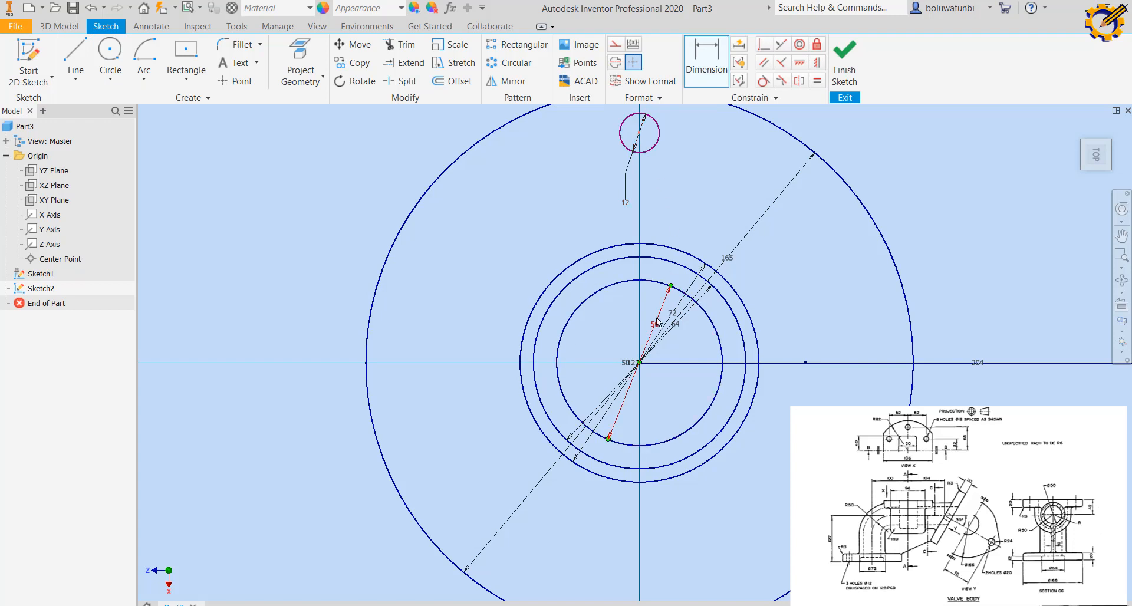
click(640, 362)
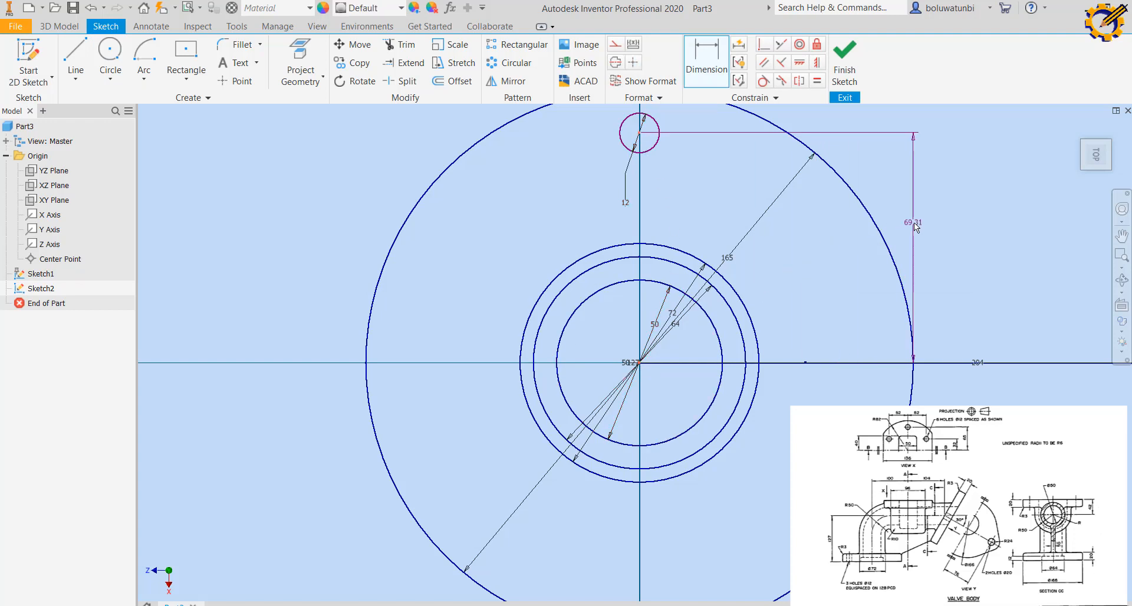
click(914, 225)
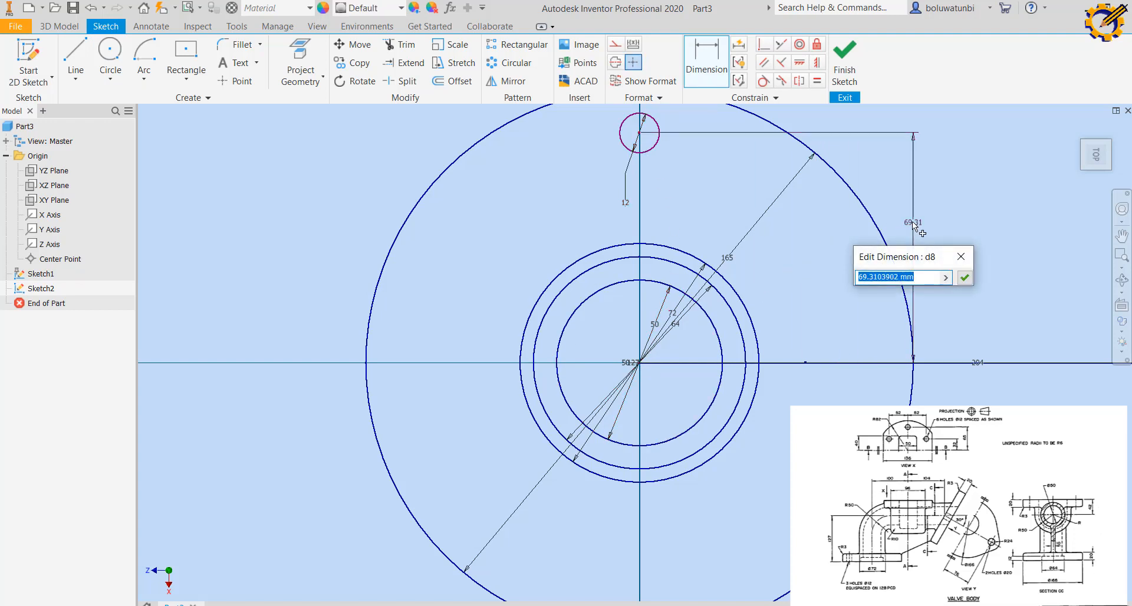
text(128/2)
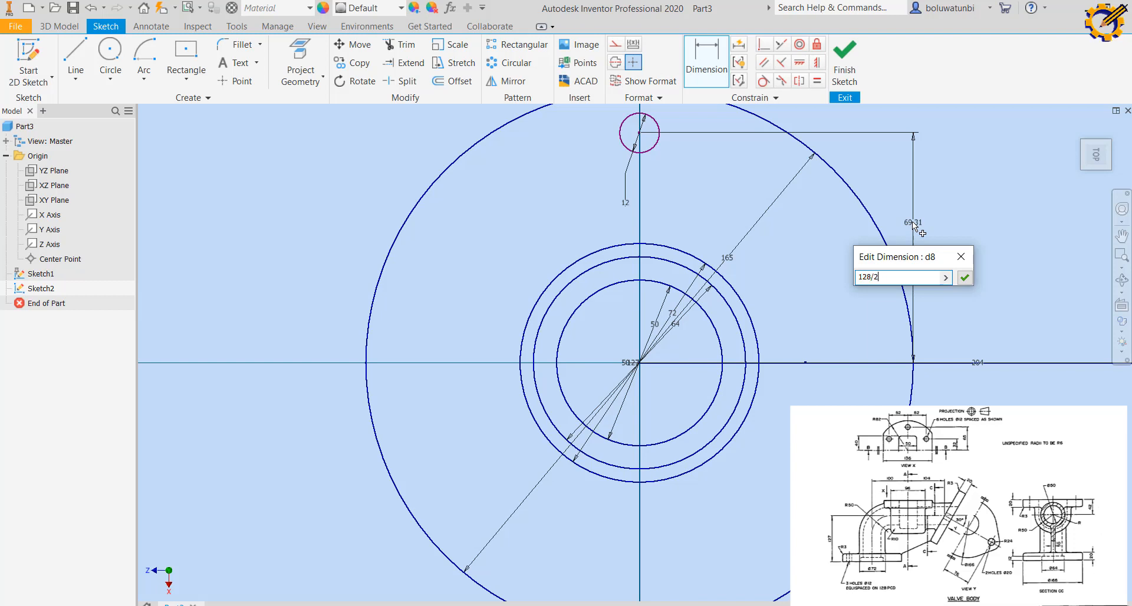
key(Return)
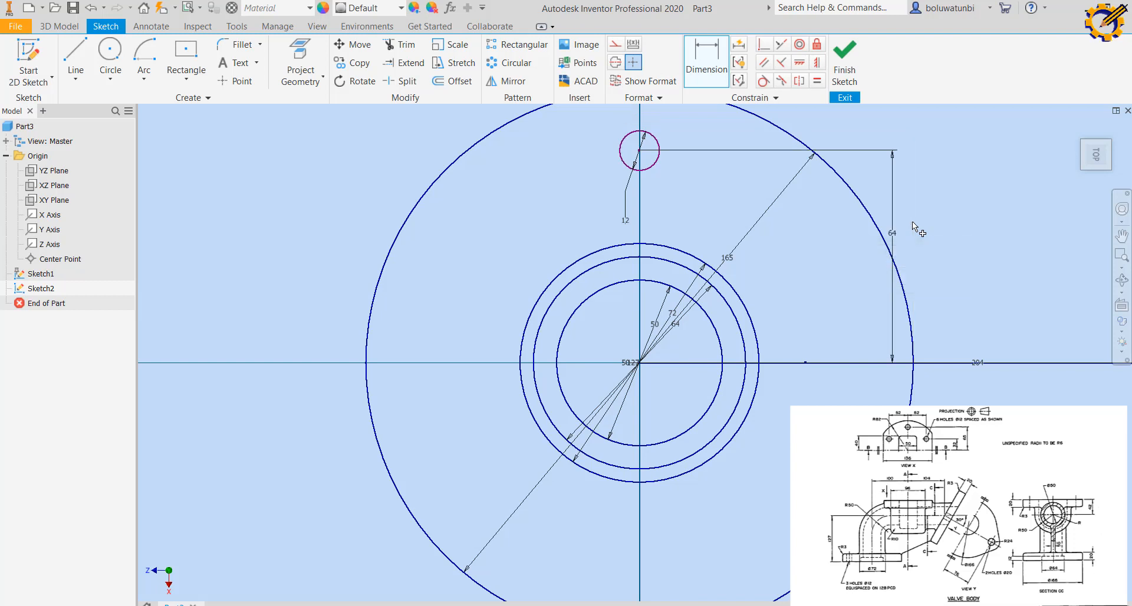
- Pattern the 12 mm circle as 3 instances over 360 degrees around the origin and finish the sketch
click(517, 66)
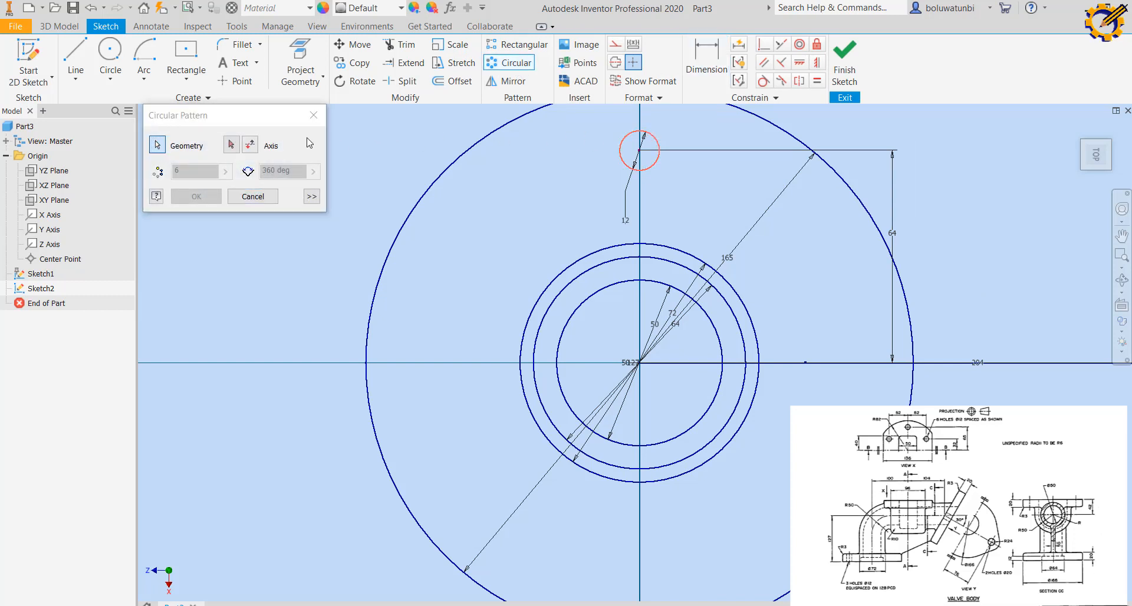
click(231, 144)
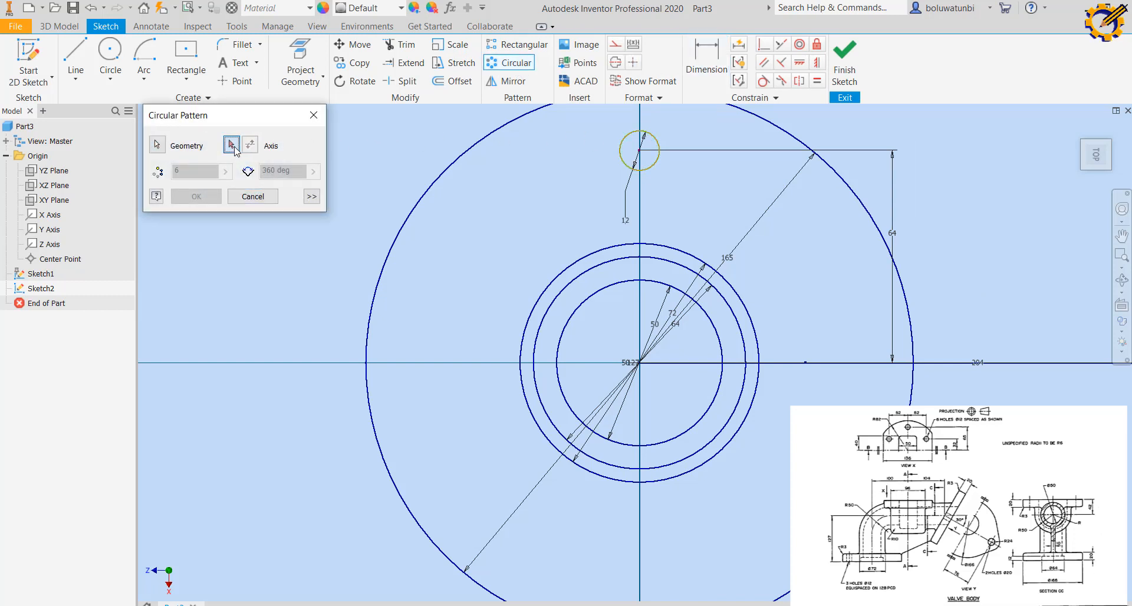
click(417, 207)
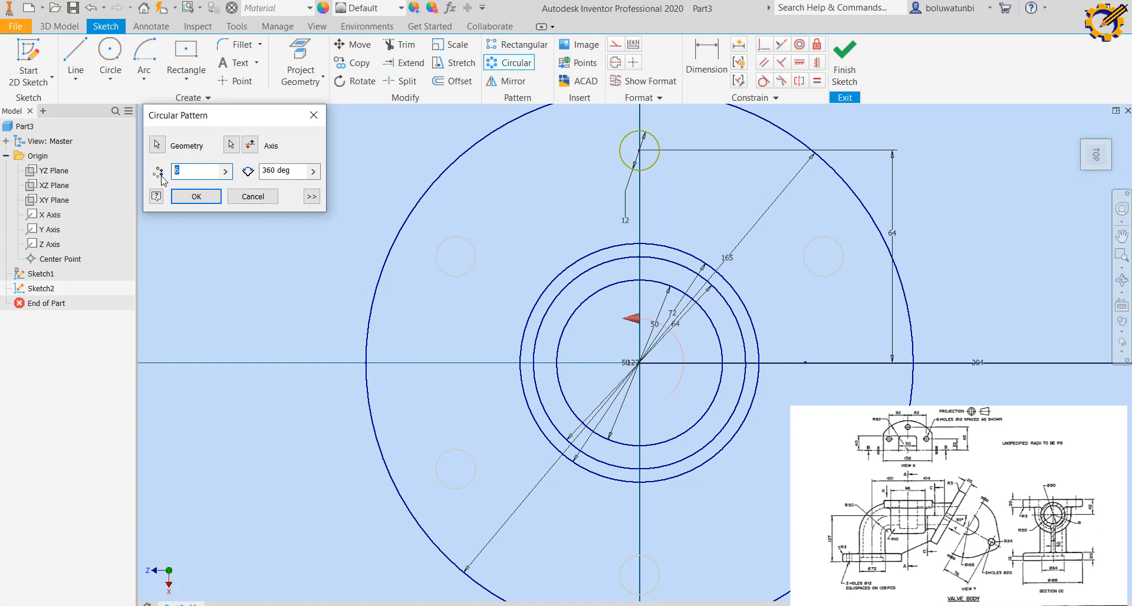
text(3)
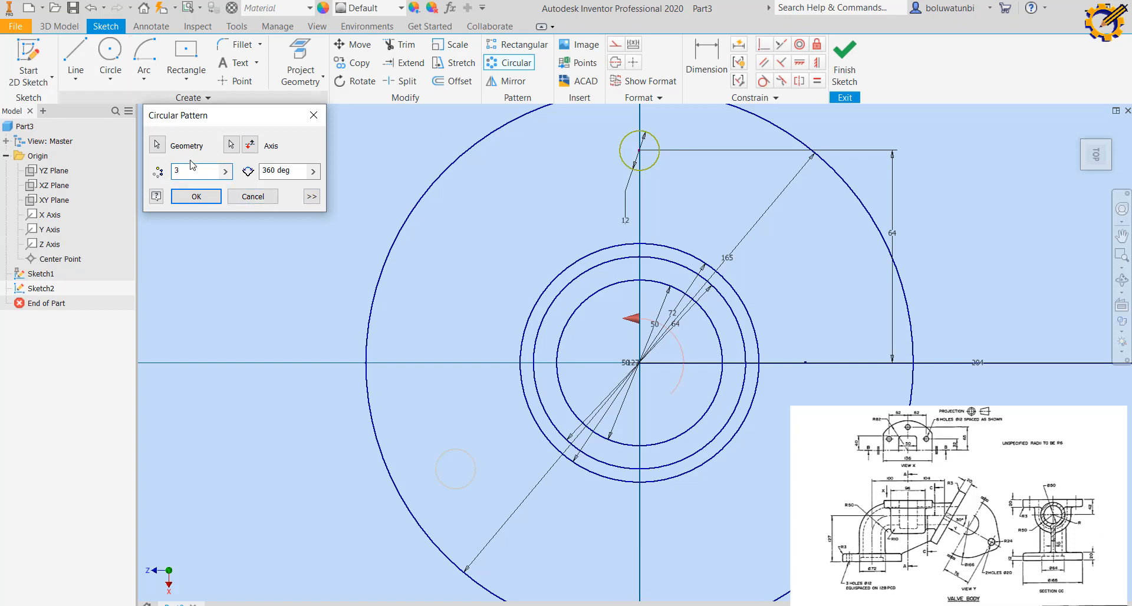
click(196, 196)
click(849, 57)
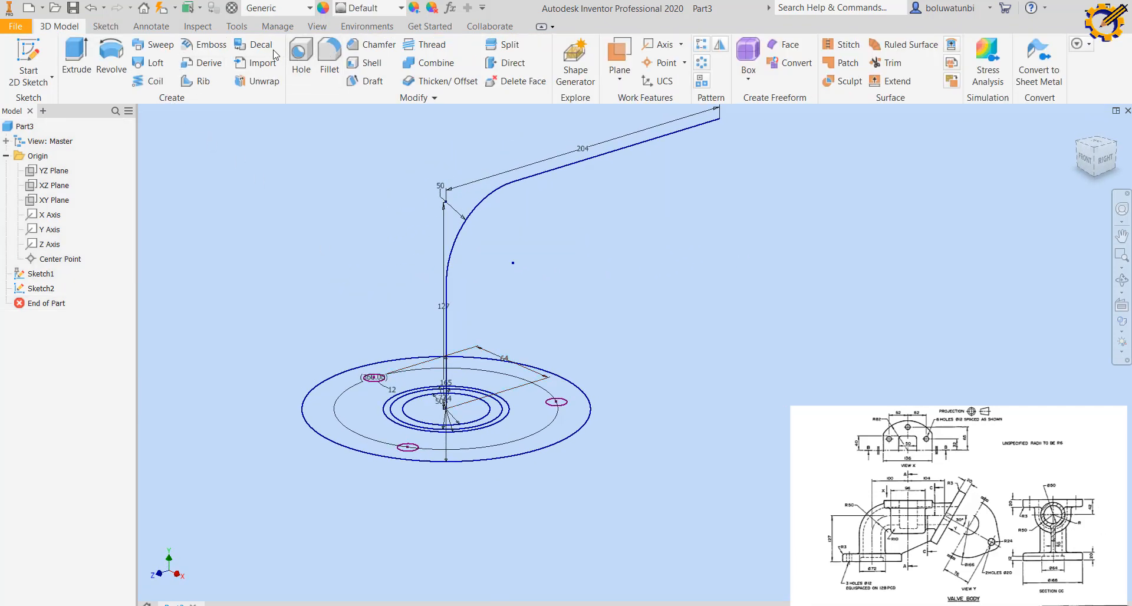
- Sweep the two ring profiles between the 50 mm and 72 mm circles along the bent path, accepting the non-intersecting path
click(169, 56)
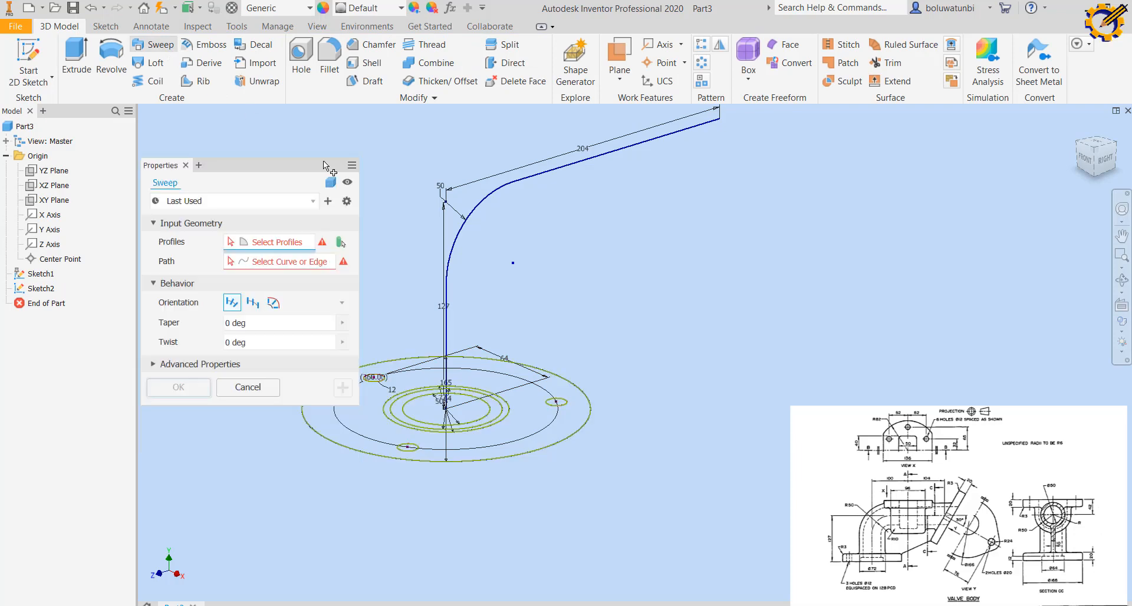
middle_drag(482, 415, 585, 360)
scroll(586, 361, up, 4)
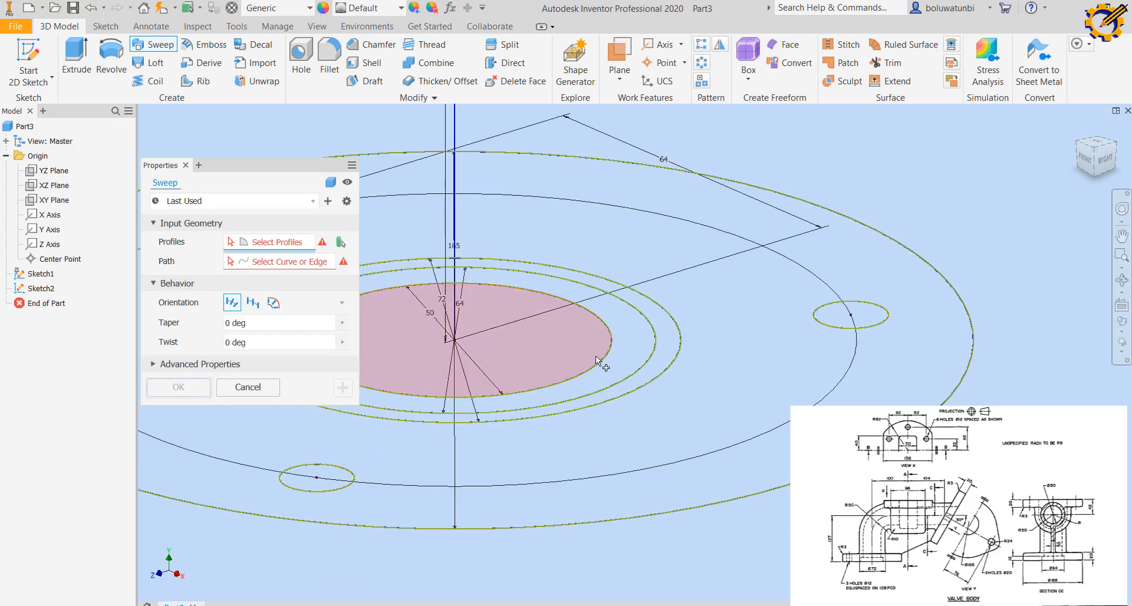
click(648, 346)
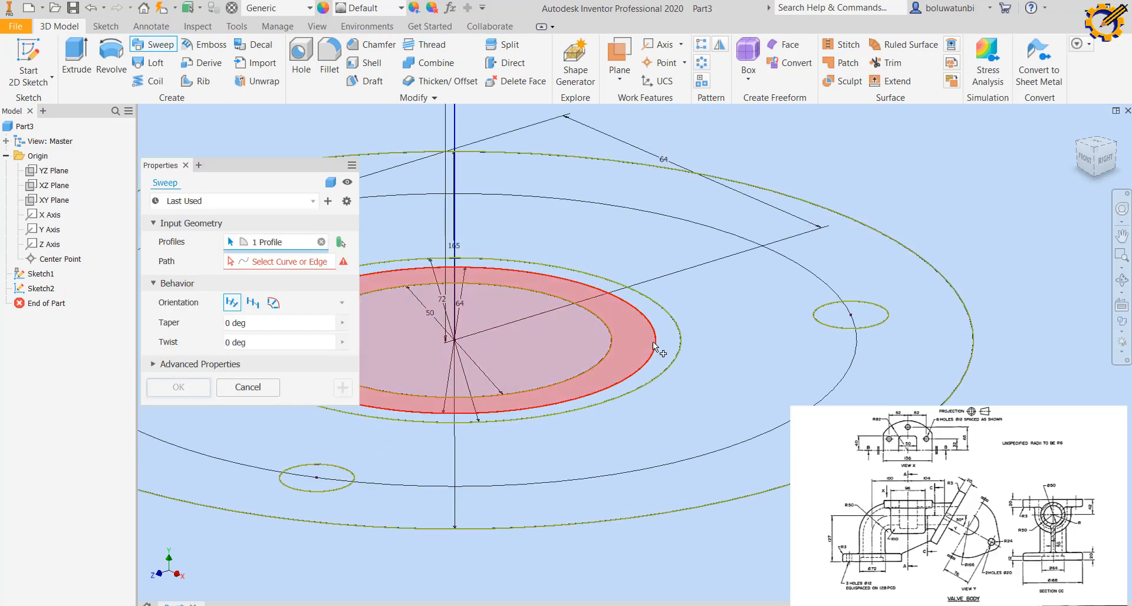
click(675, 336)
scroll(685, 332, down, 5)
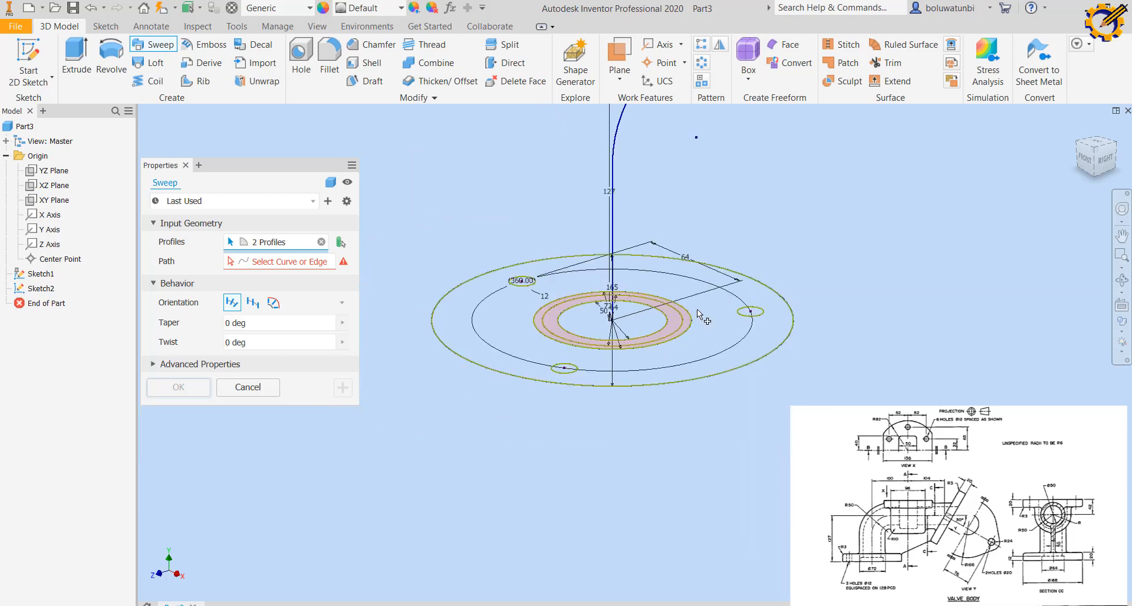
click(302, 263)
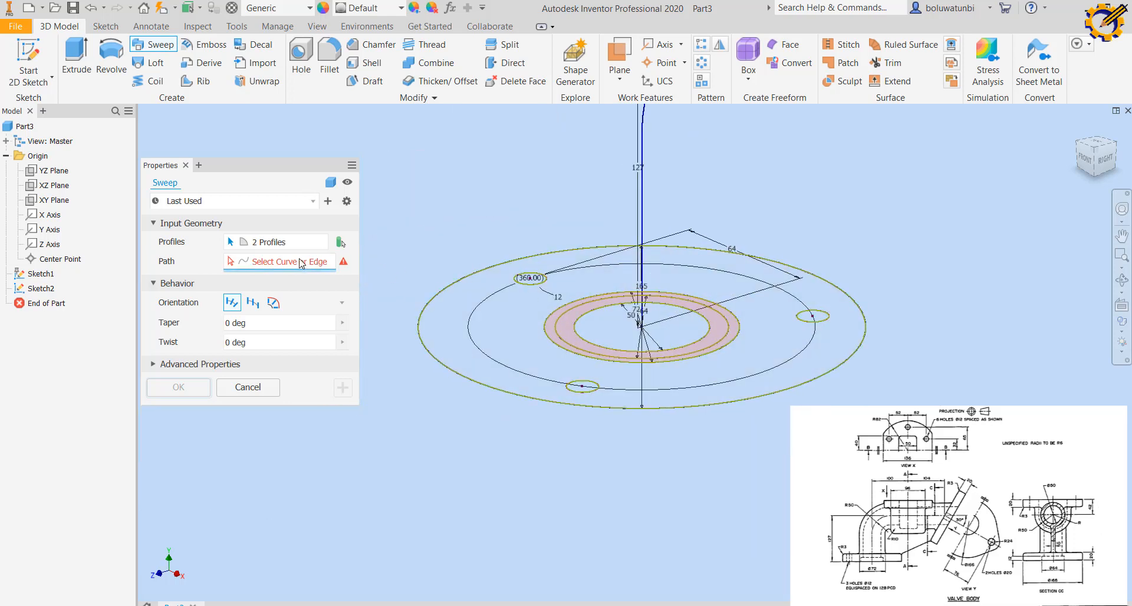
click(646, 209)
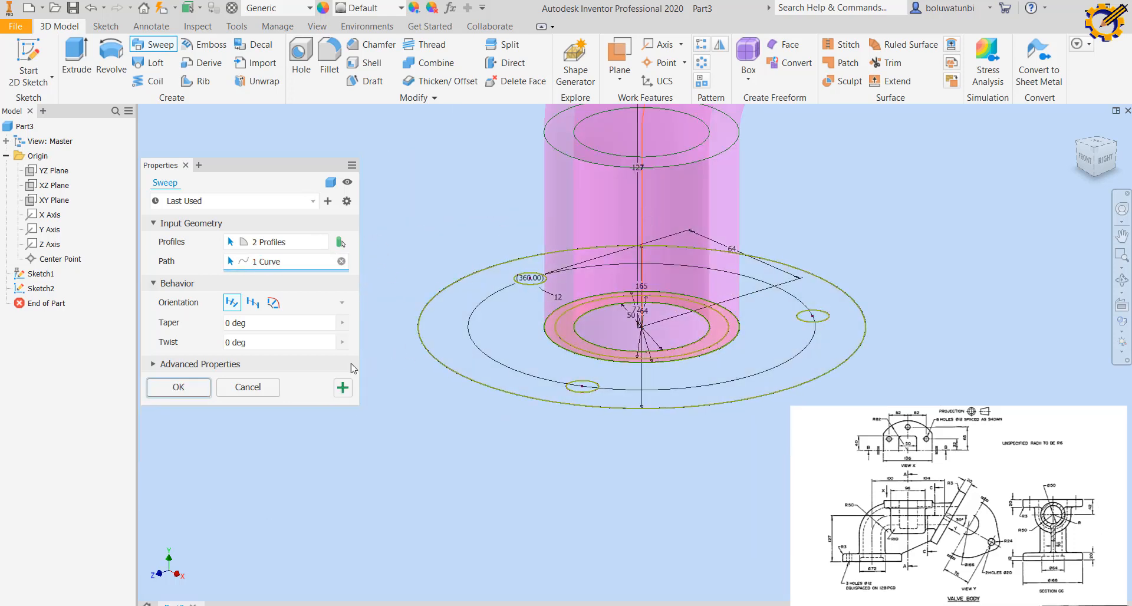
click(198, 387)
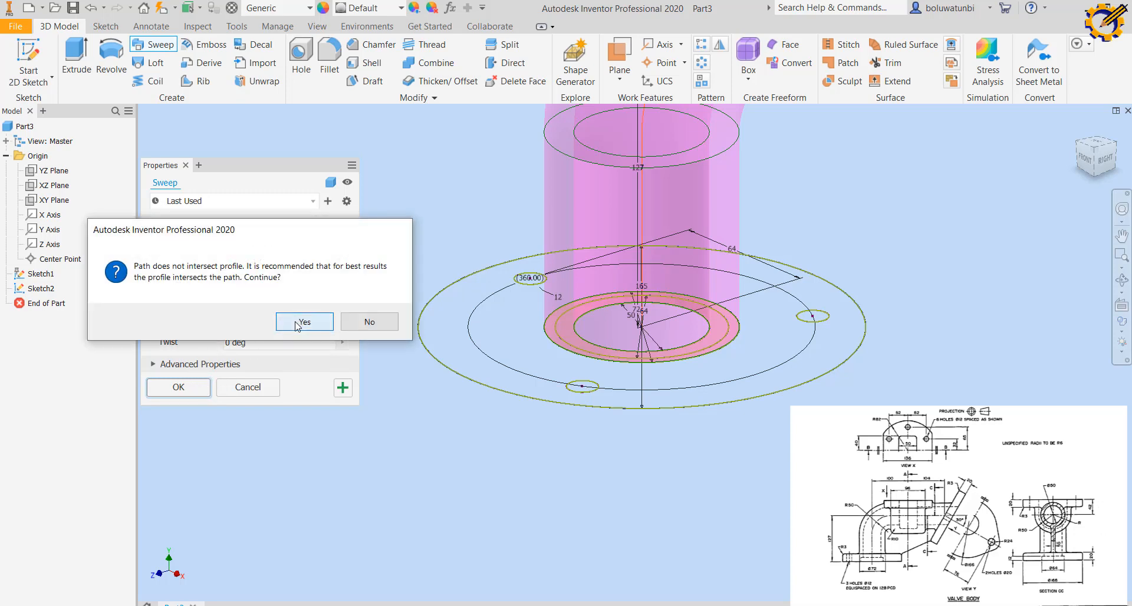
click(299, 323)
- Share the flange sketch consumed by the sweep so its remaining profiles can be reused
click(6, 288)
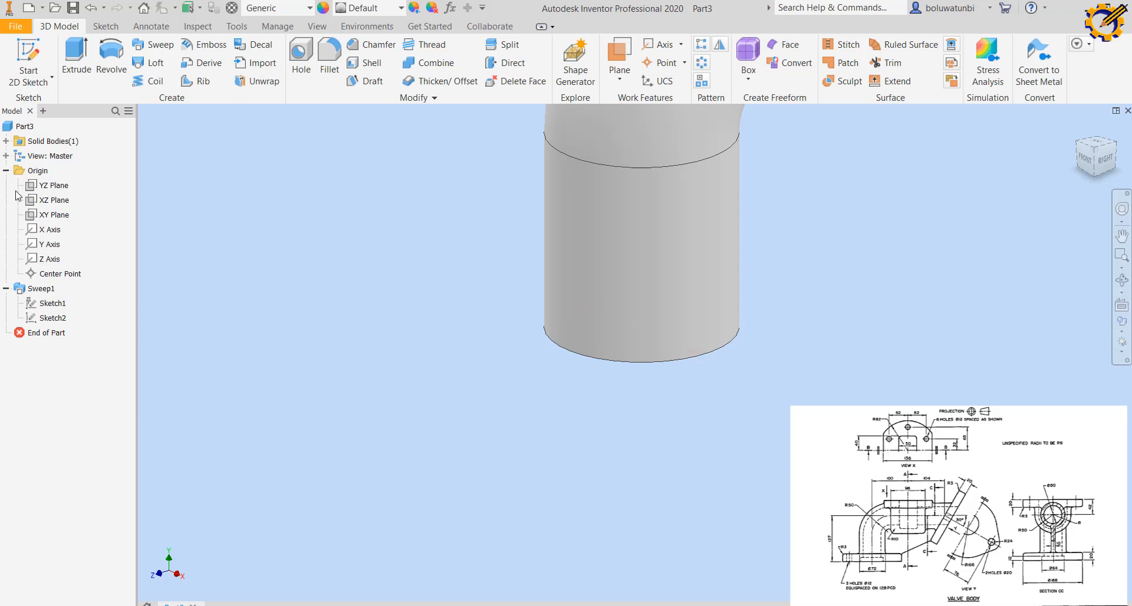
right_click(56, 318)
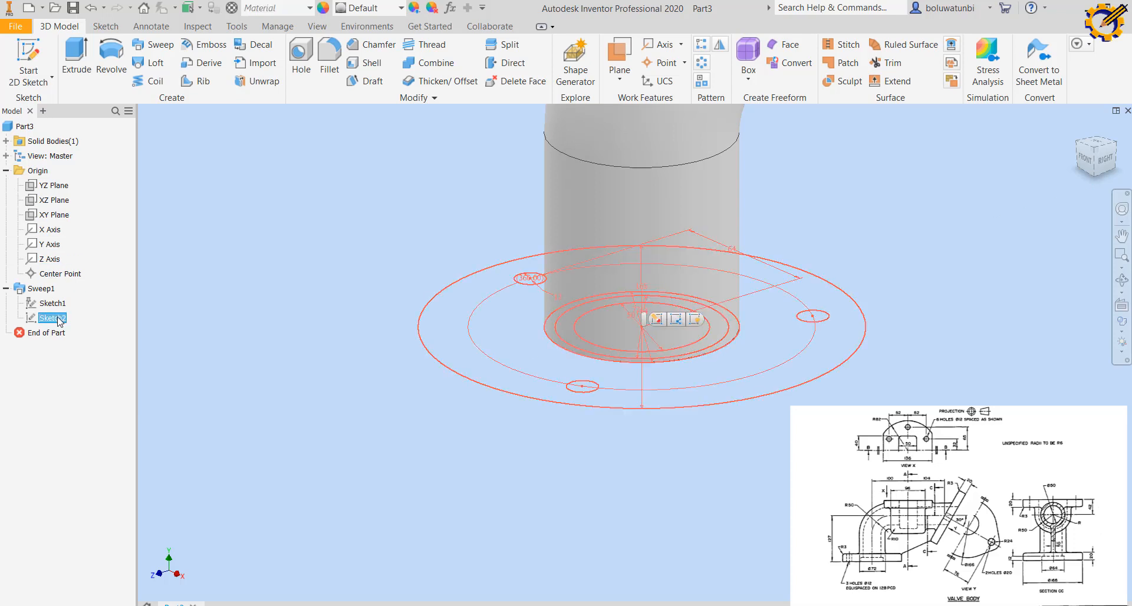
click(102, 367)
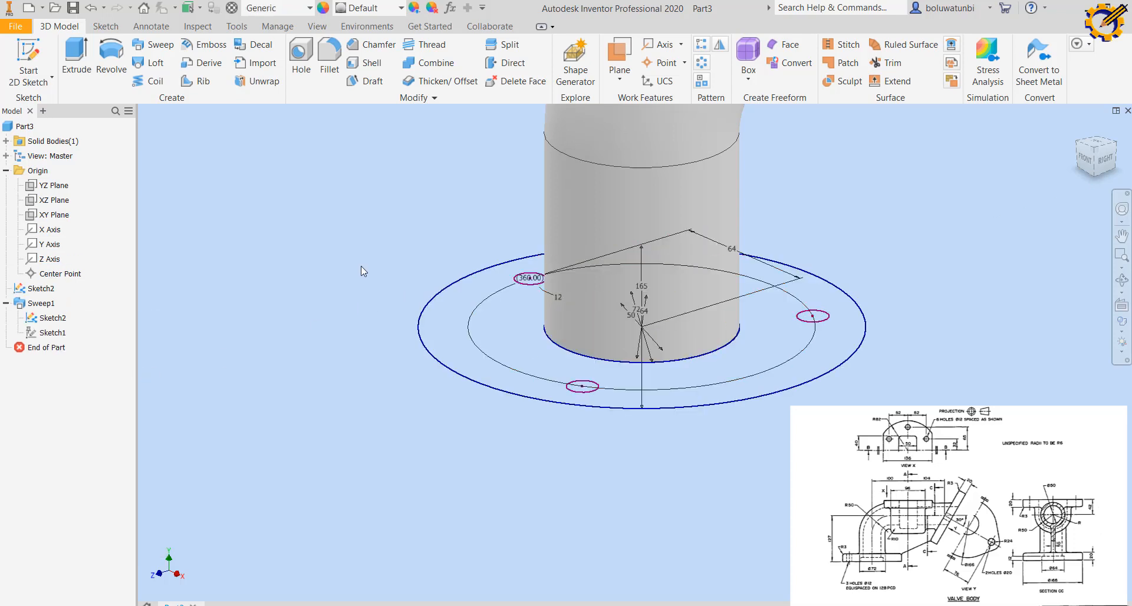
- Extrude the ring between the 50 mm and 64 mm circles as a 12 mm deep cut into the pipe's lower end
click(87, 66)
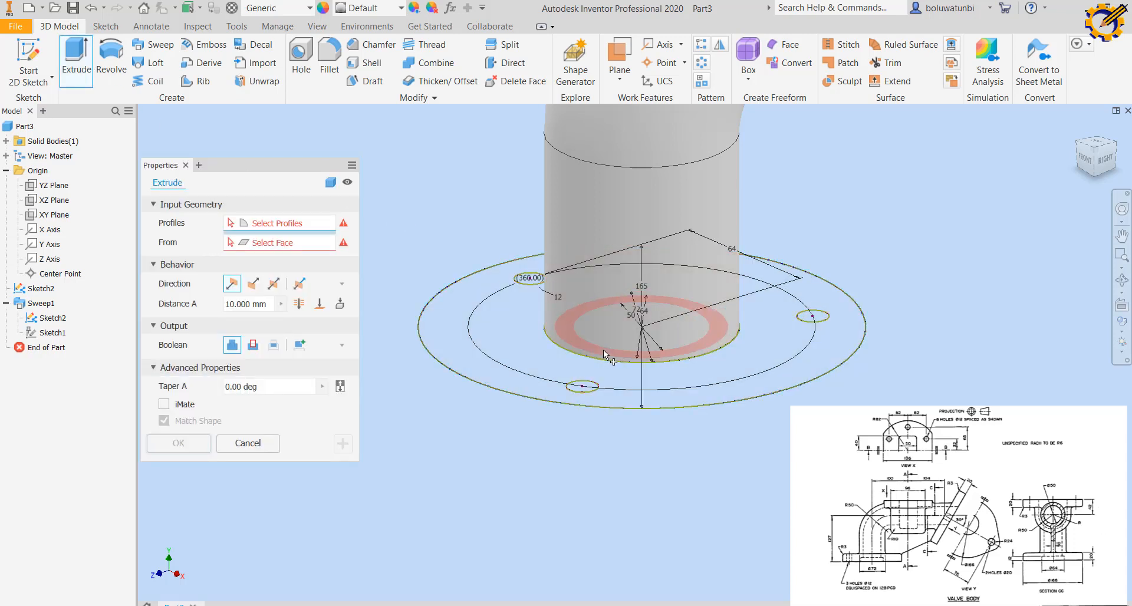
mouse_move(603, 349)
click(586, 346)
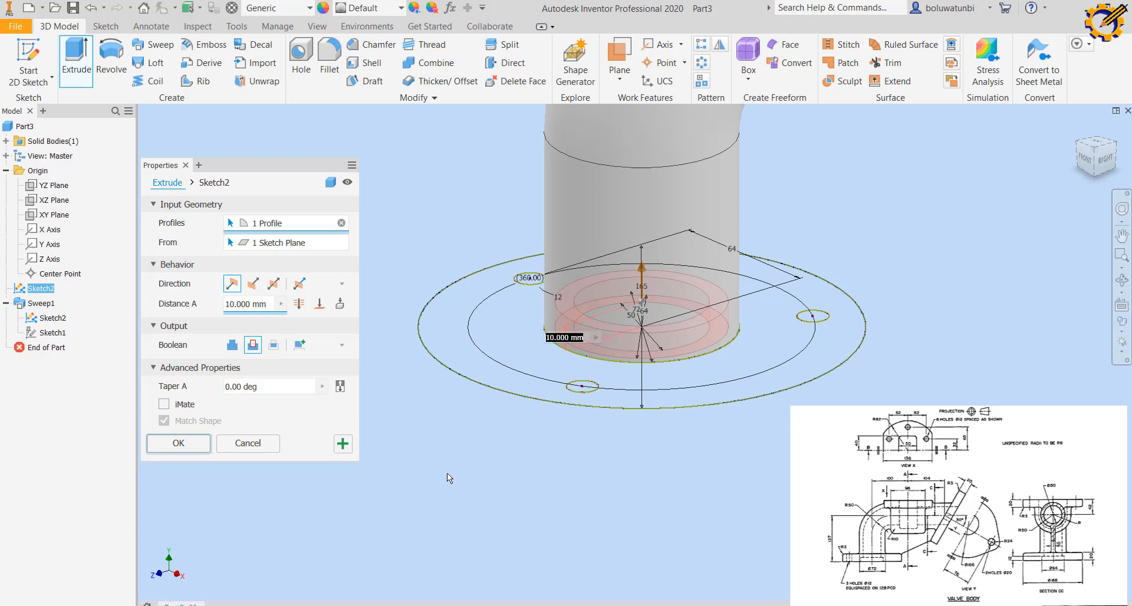
text(12)
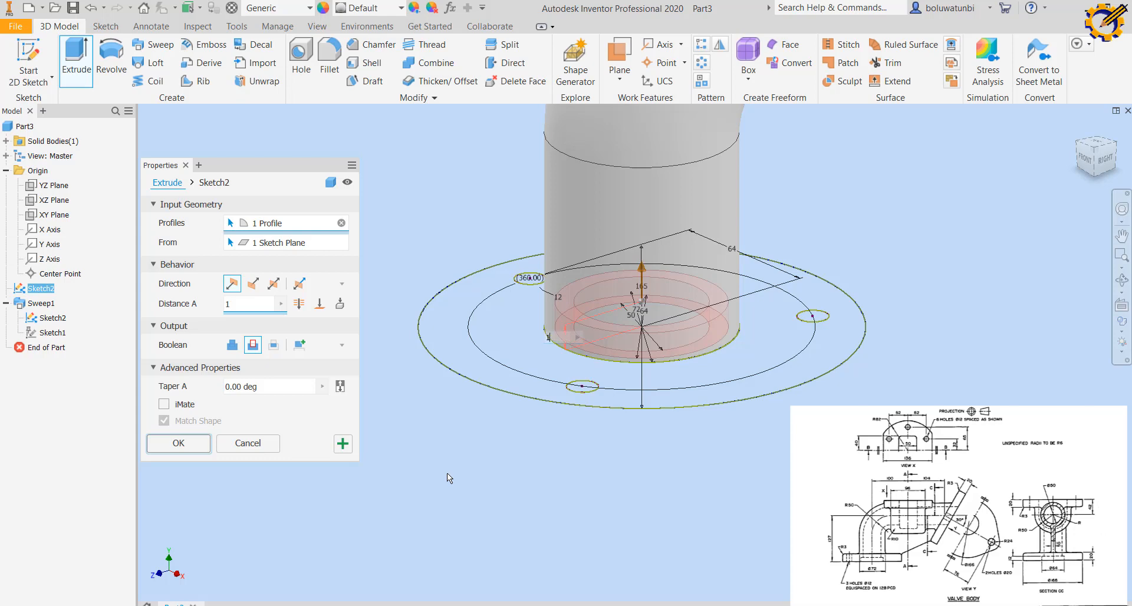
click(343, 446)
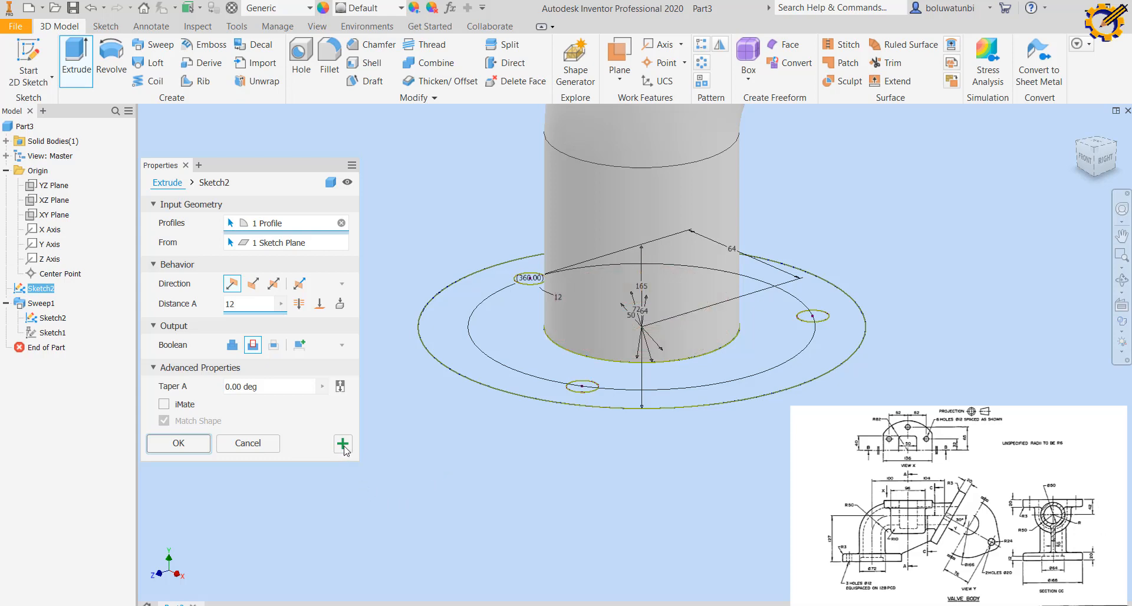
- Extrude the flange profile between the 72 mm and 165 mm circles 20 mm, joined to the pipe and leaving out the three holes
click(506, 369)
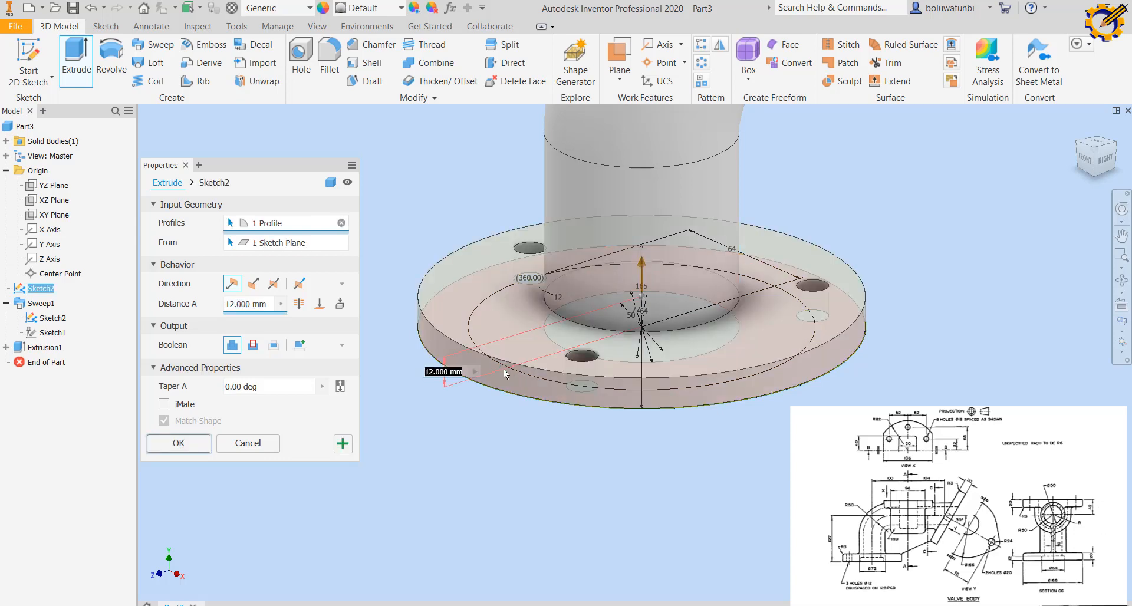
text(20)
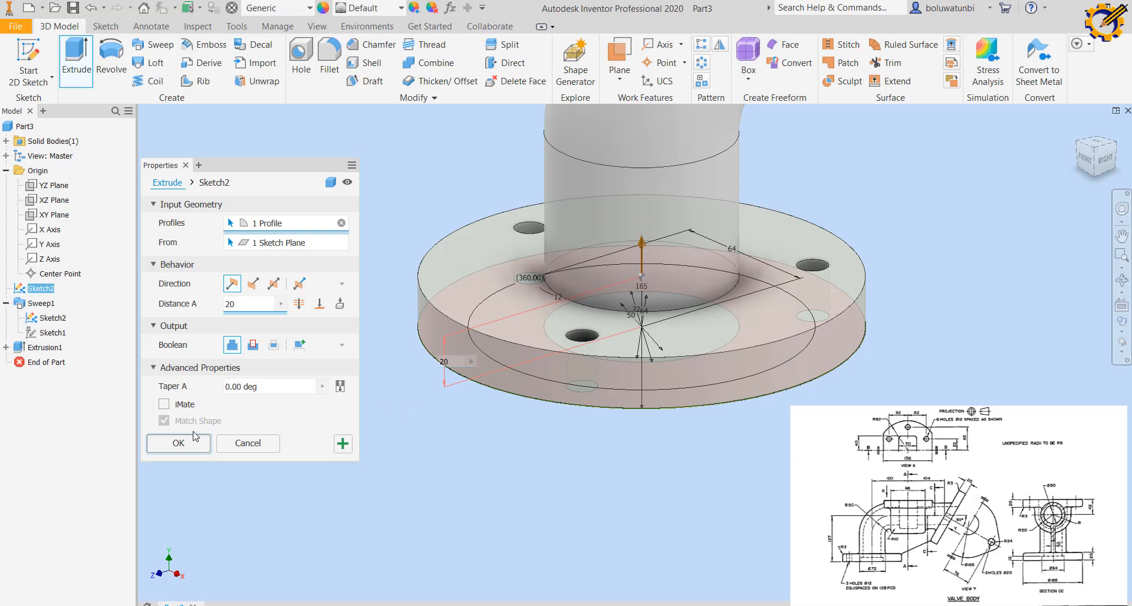
click(189, 444)
- Hide the shared flange sketch and return the model to an isometric view
click(50, 319)
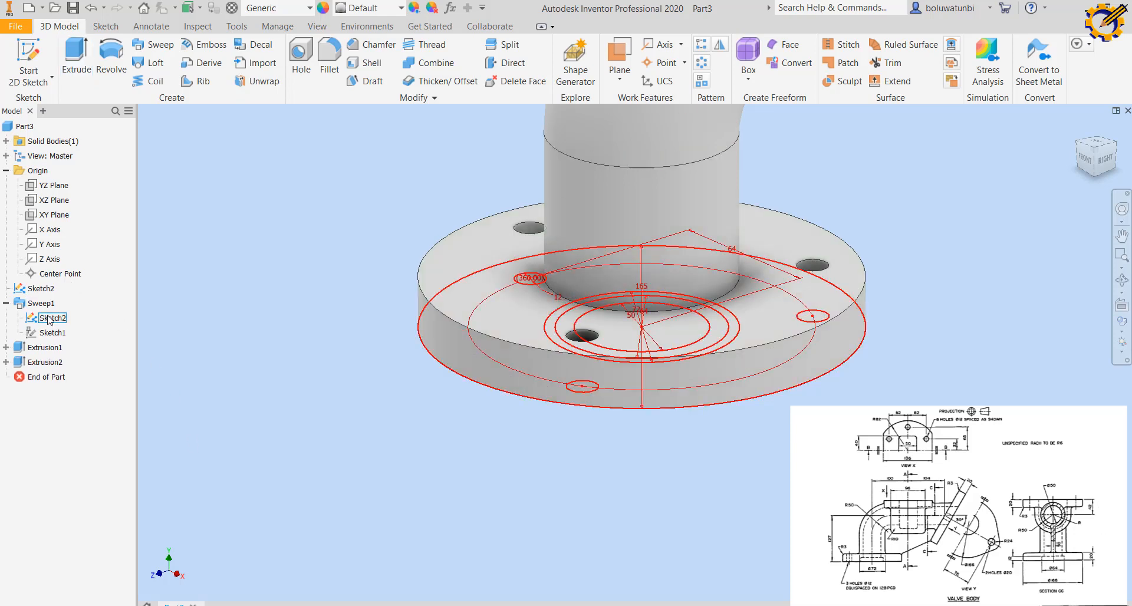
right_click(49, 319)
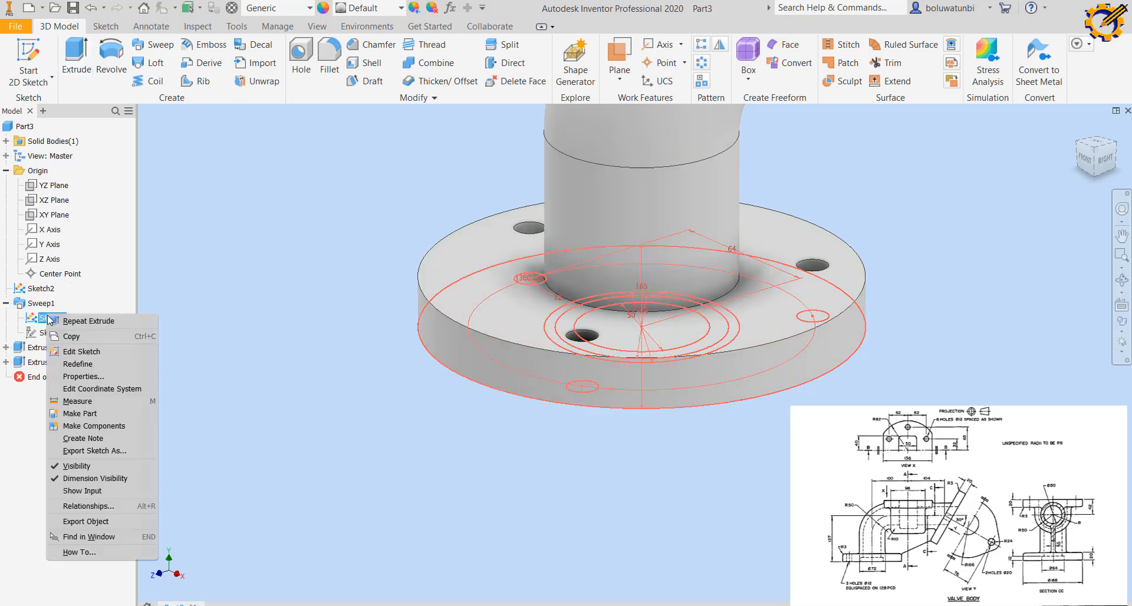
click(78, 464)
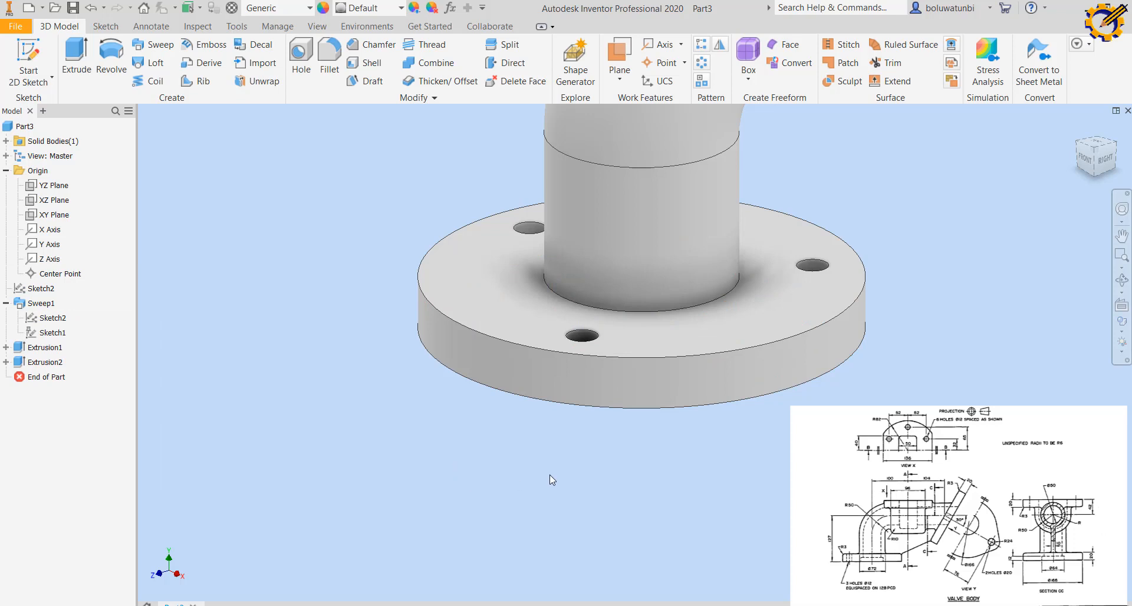
shift+middle_drag(550, 475, 583, 434)
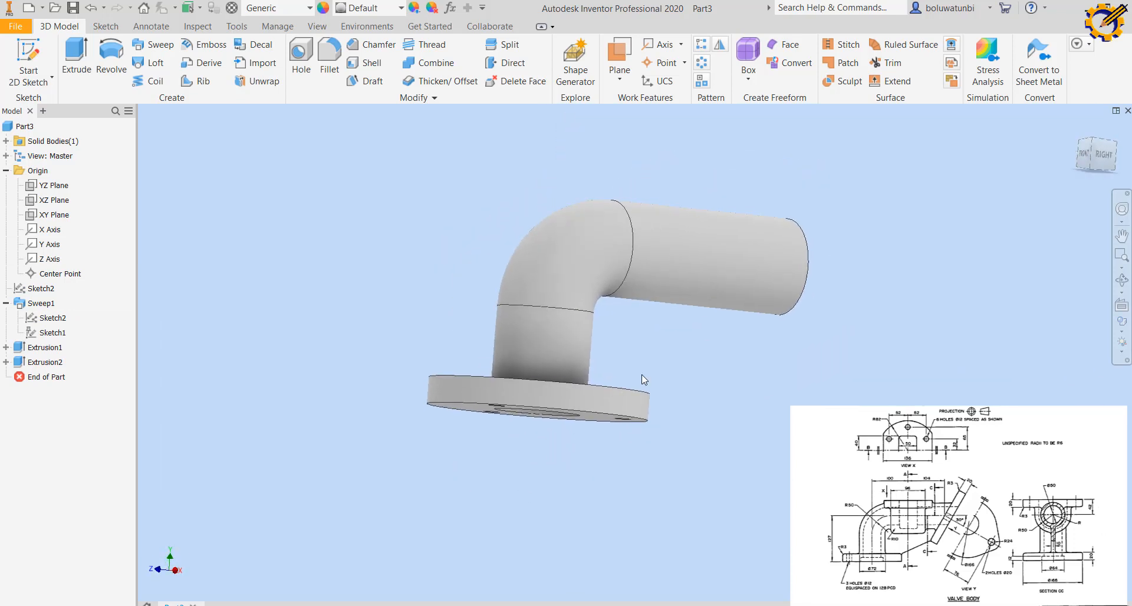
click(1094, 148)
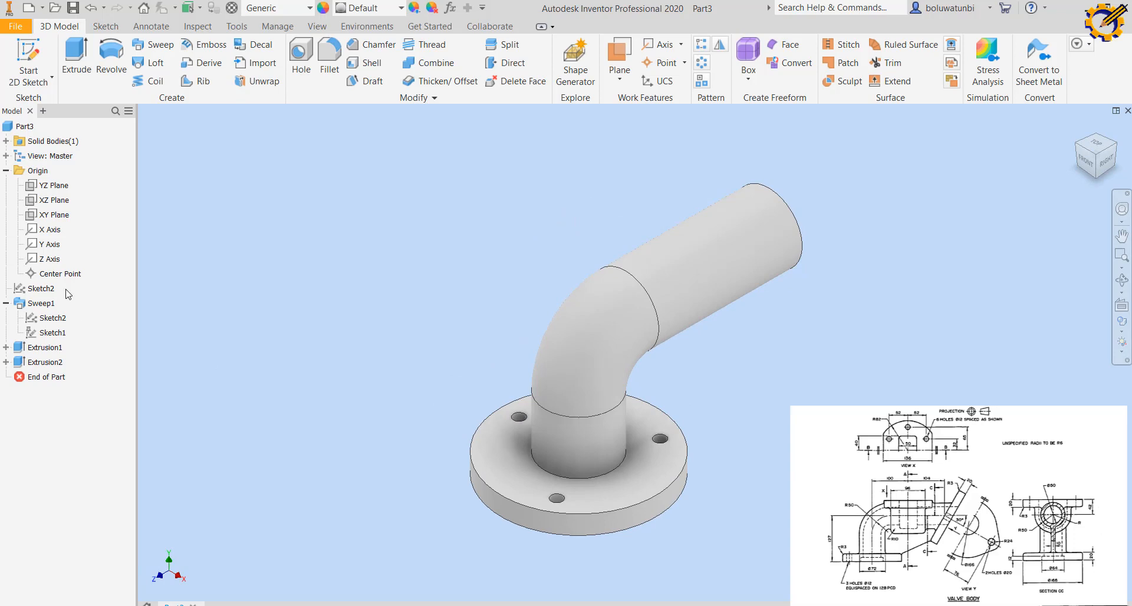
- Start a sketch on the YZ plane with the model sliced open and project its cut edges
click(53, 185)
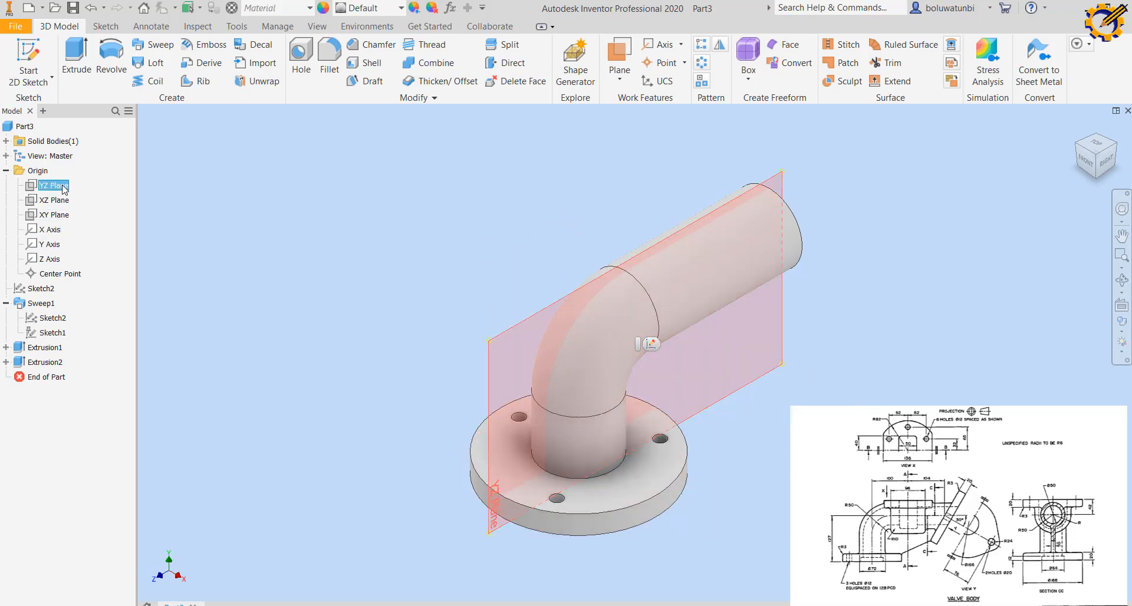
click(651, 342)
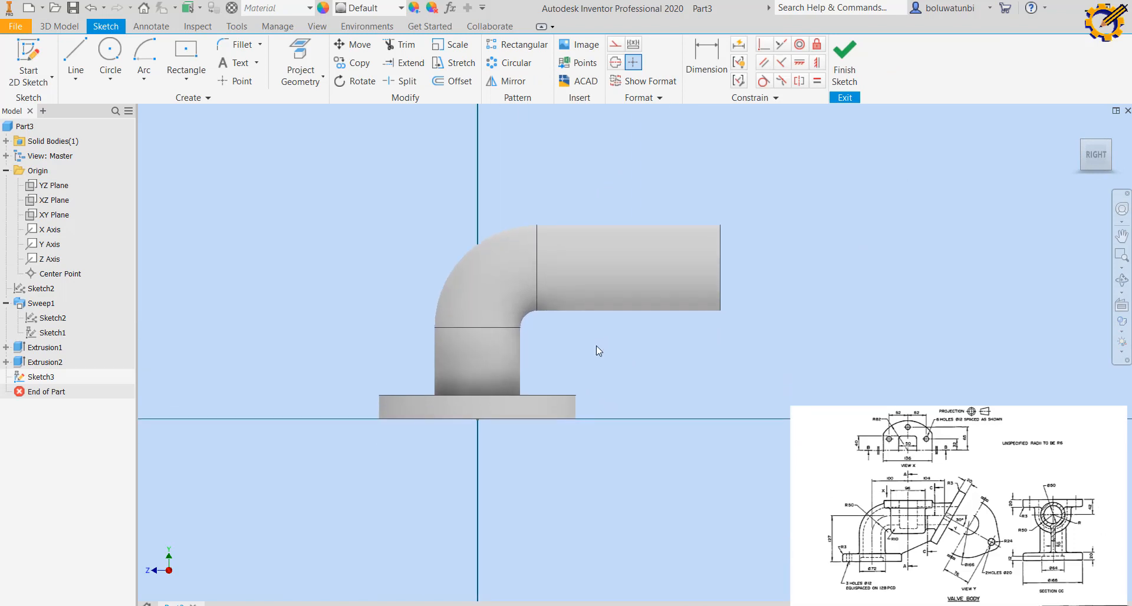
key(F7)
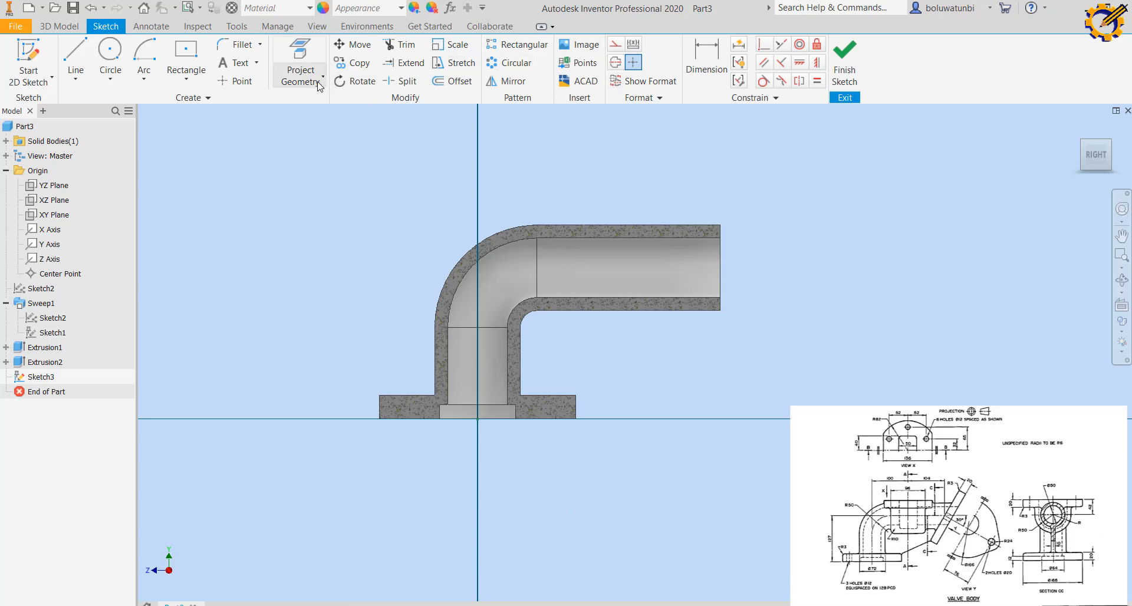
click(301, 77)
click(289, 132)
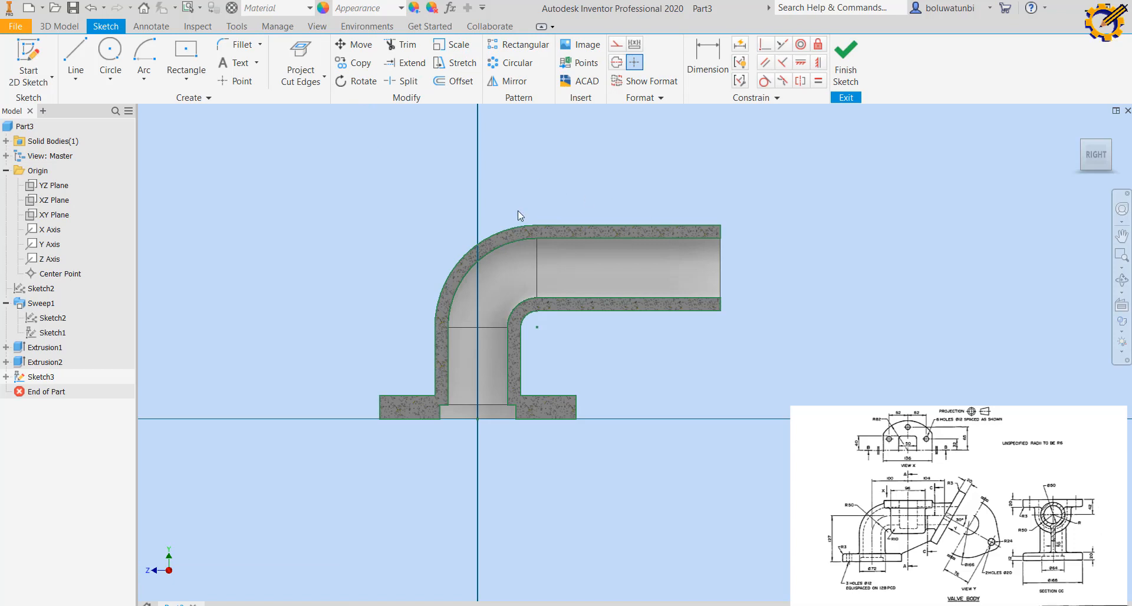
- Draw a horizontal line about 32 mm long outward from the midpoint of the pipe's open end
key(l)
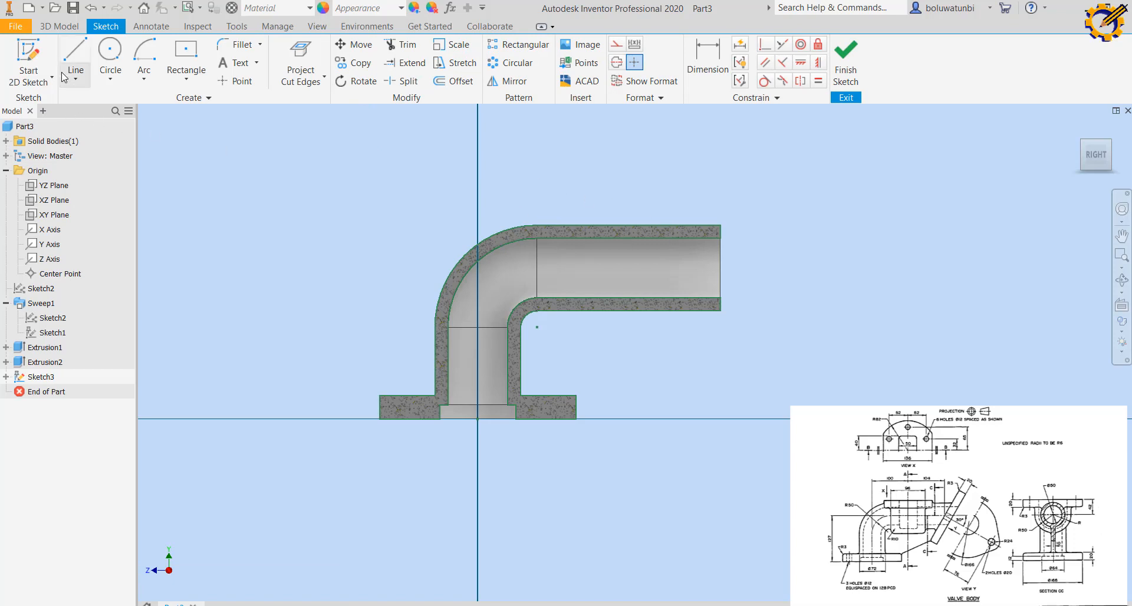
click(721, 268)
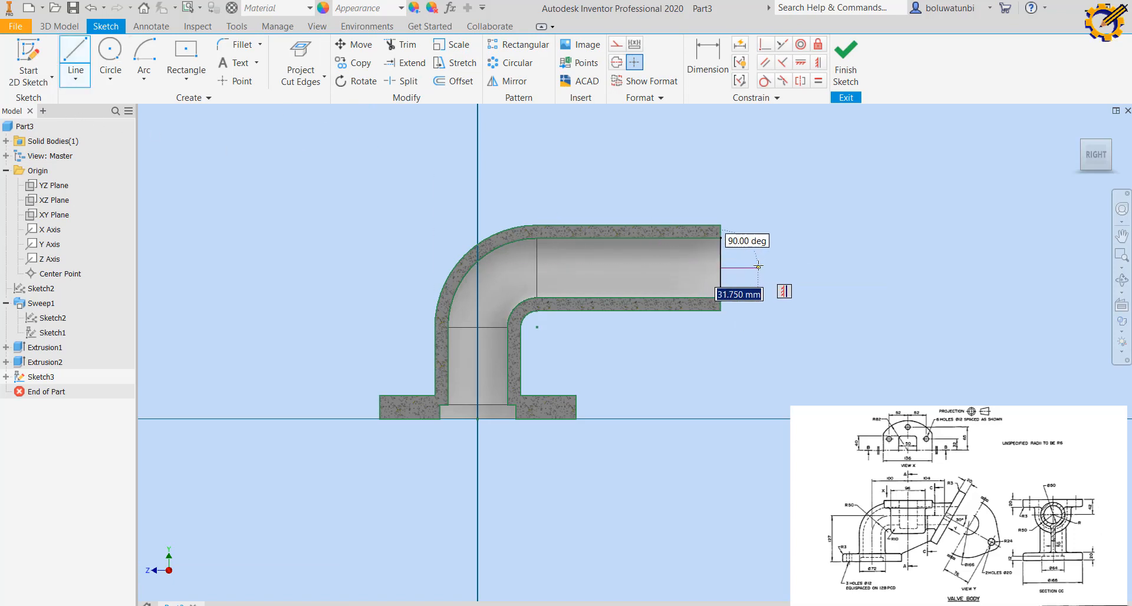
click(758, 267)
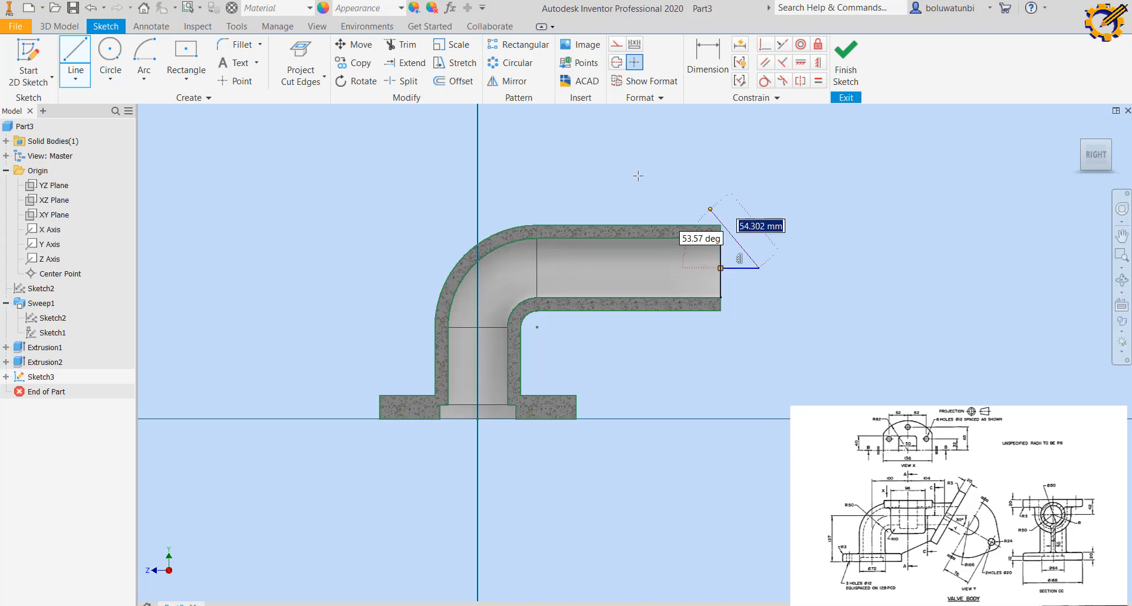
- Draw an inclined line at about 56 degrees across the pipe's open end and make its midpoint coincident with the horizontal line's inner endpoint
click(76, 53)
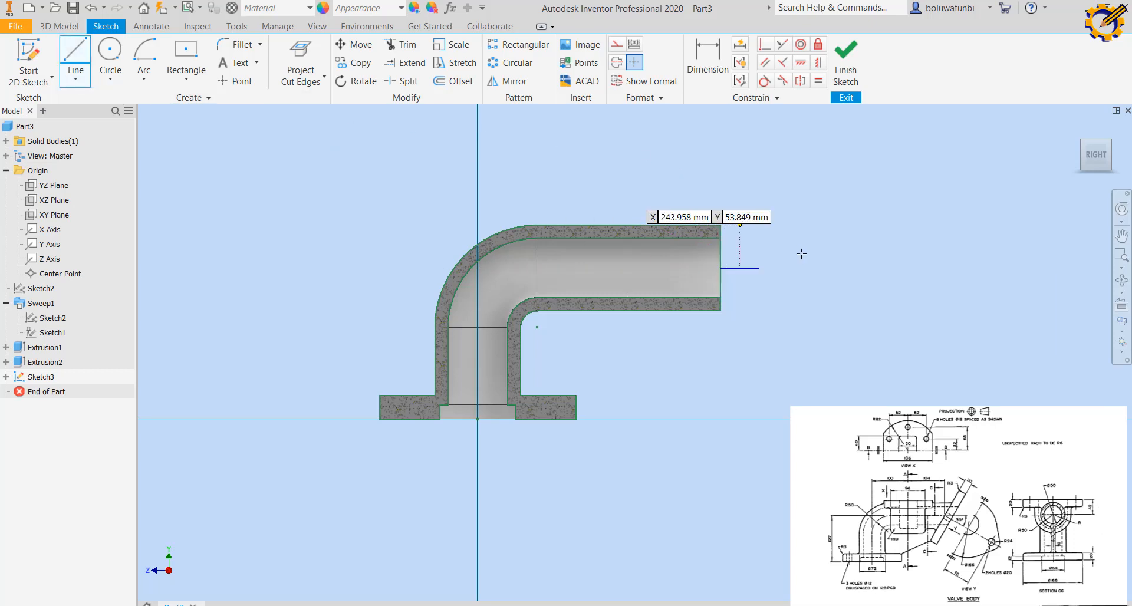
click(758, 226)
click(684, 335)
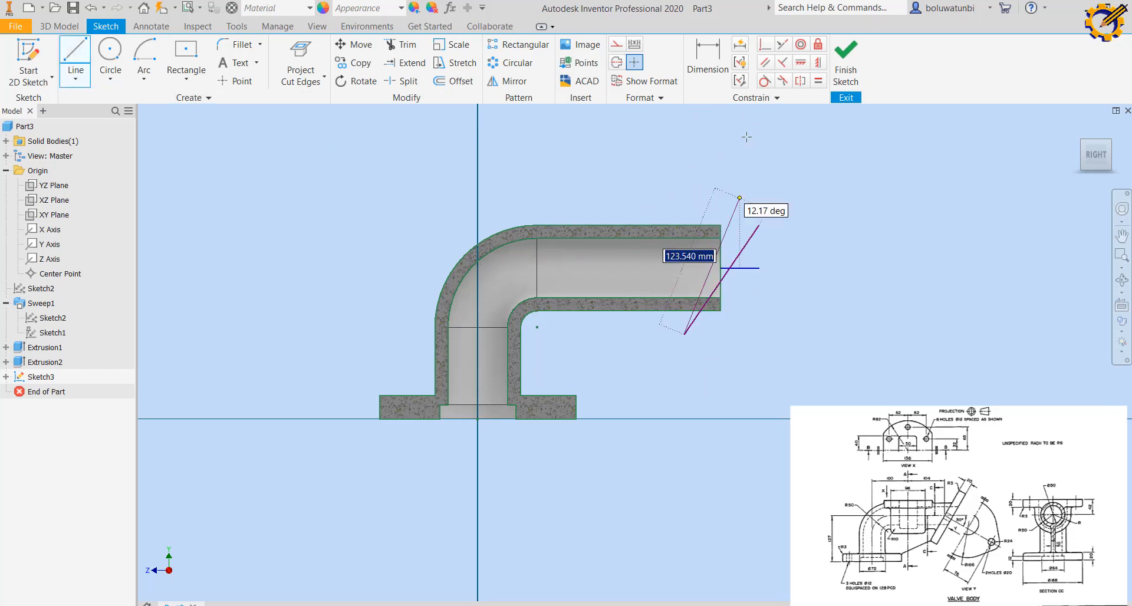
key(Escape)
key(Escape)
scroll(741, 278, up, 5)
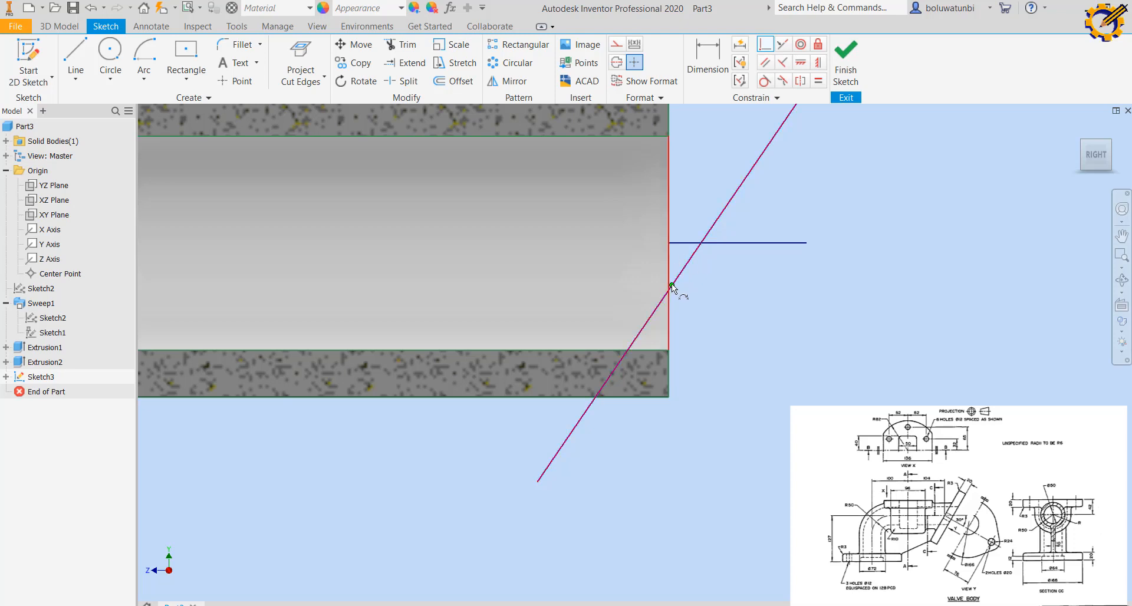
drag(671, 286, 668, 244)
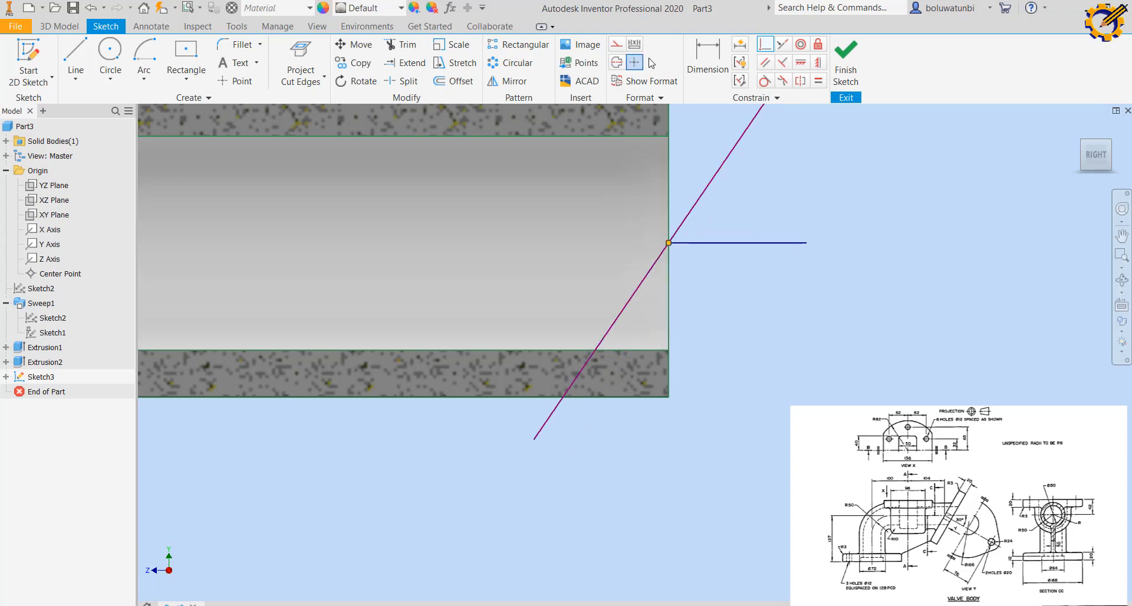
- Dimension the angle between the inclined line and the horizontal line as 60 degrees
click(714, 64)
click(717, 177)
click(746, 242)
click(758, 215)
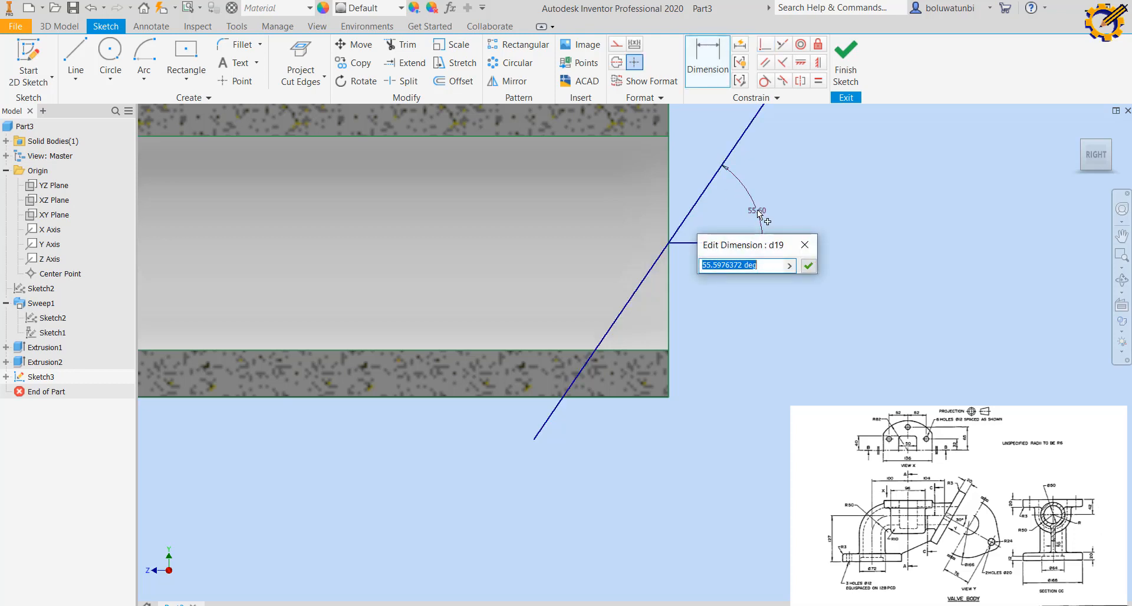
text(60)
key(Return)
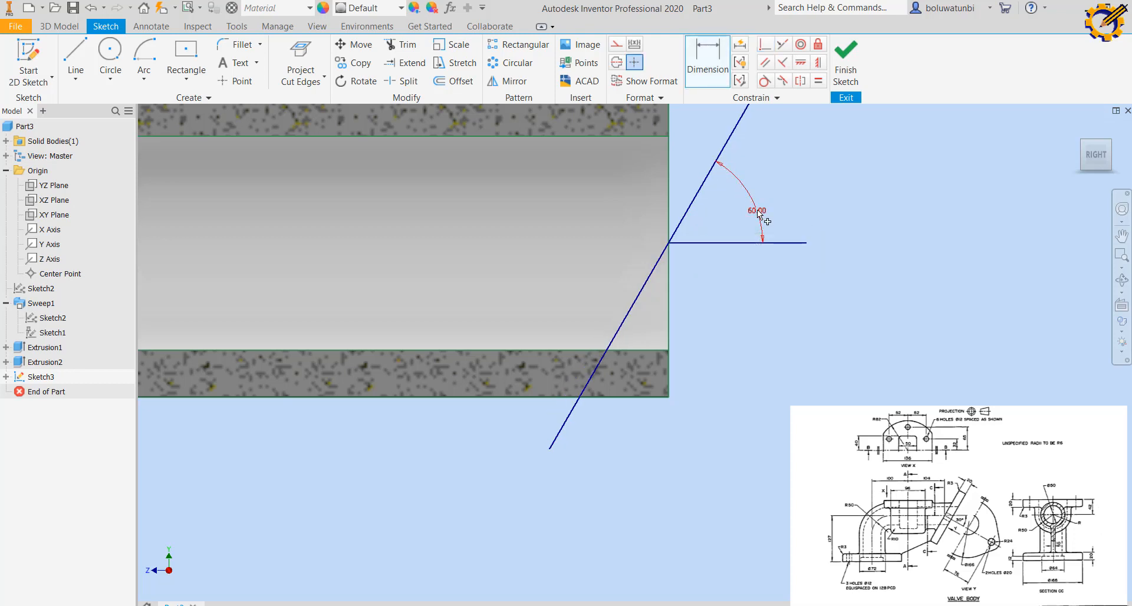
- Close the wedge below the inclined line with lines from the pipe end's midpoint along the end face and lower outer edge, and finish the sketch
click(75, 49)
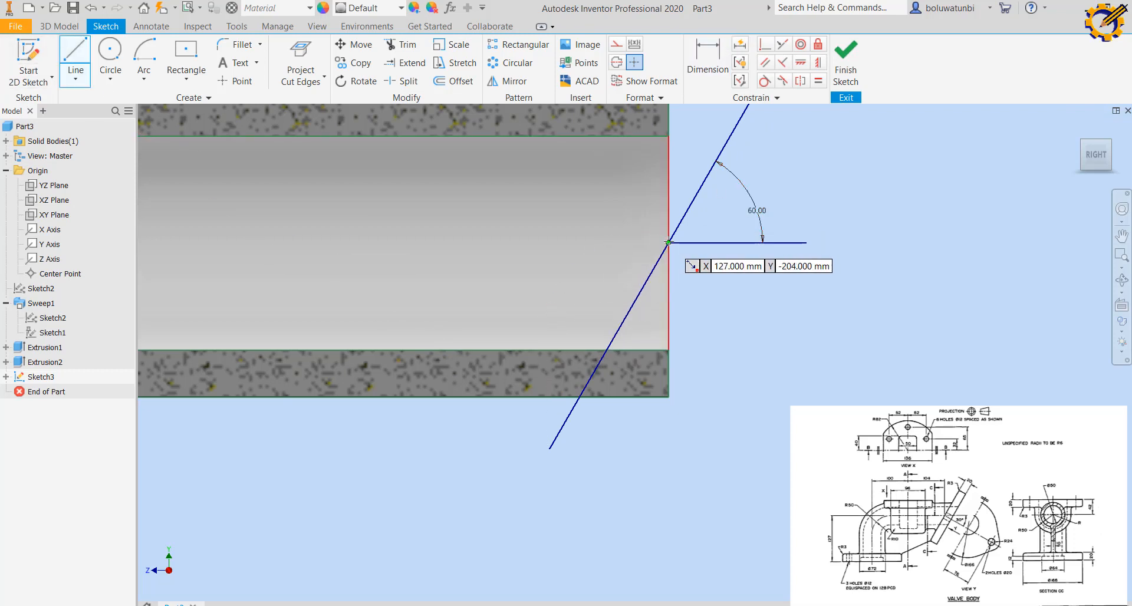
click(668, 242)
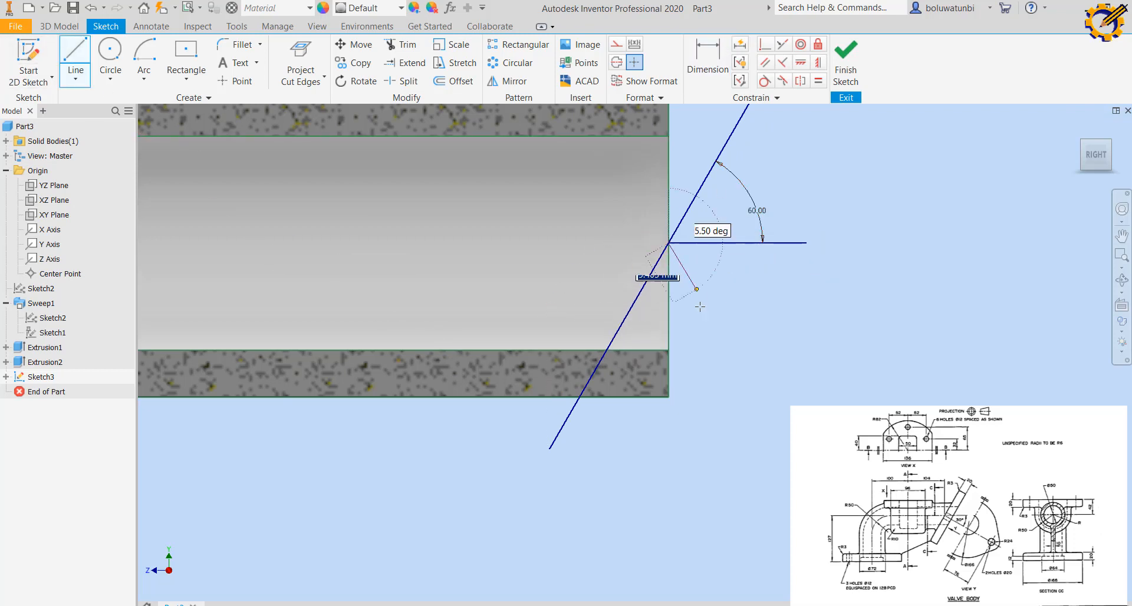
click(669, 397)
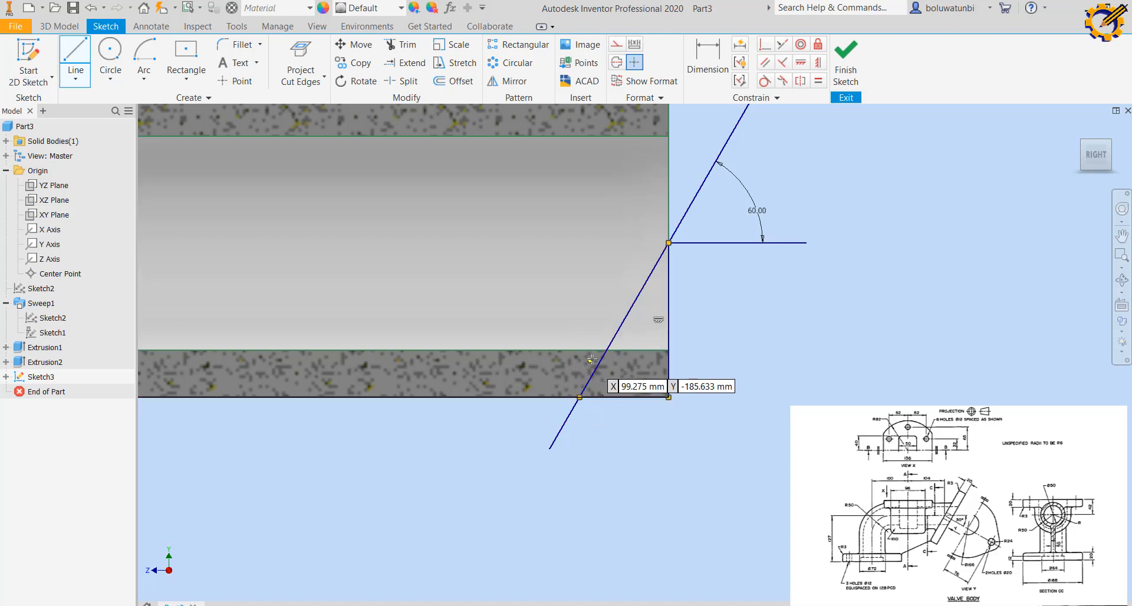
click(845, 59)
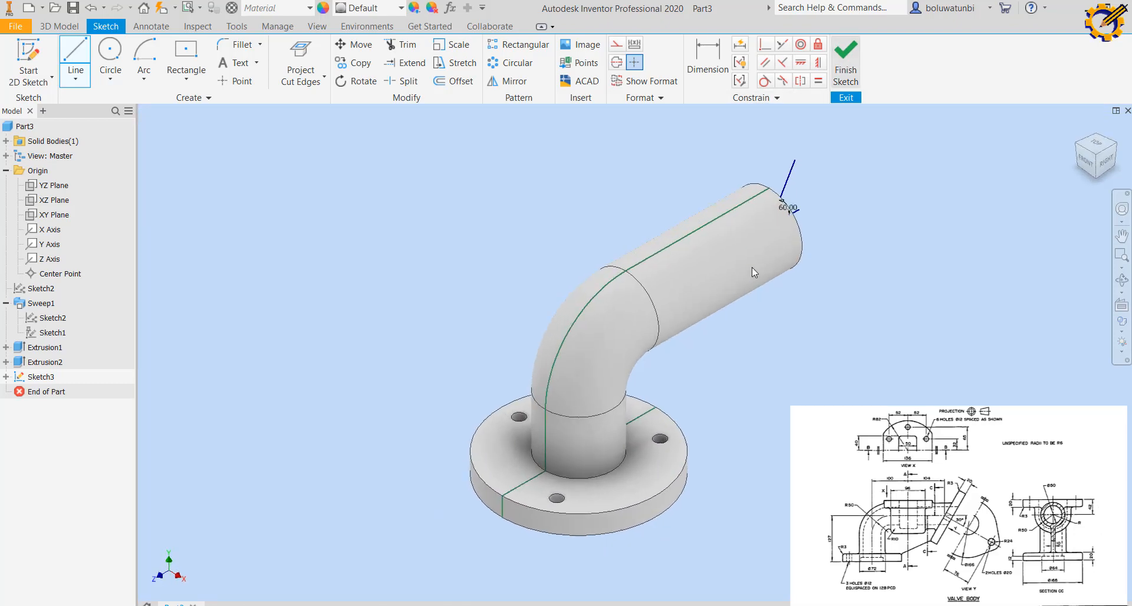
- Extrude the wedge profiles at the pipe's open end as a symmetric through-all cut
click(77, 59)
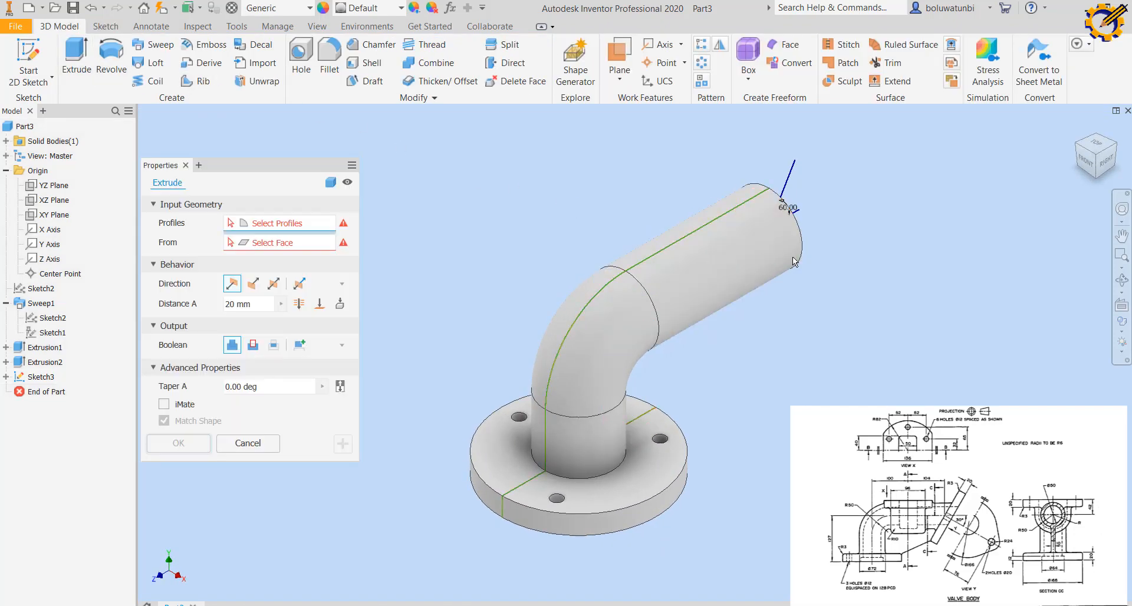
click(1115, 148)
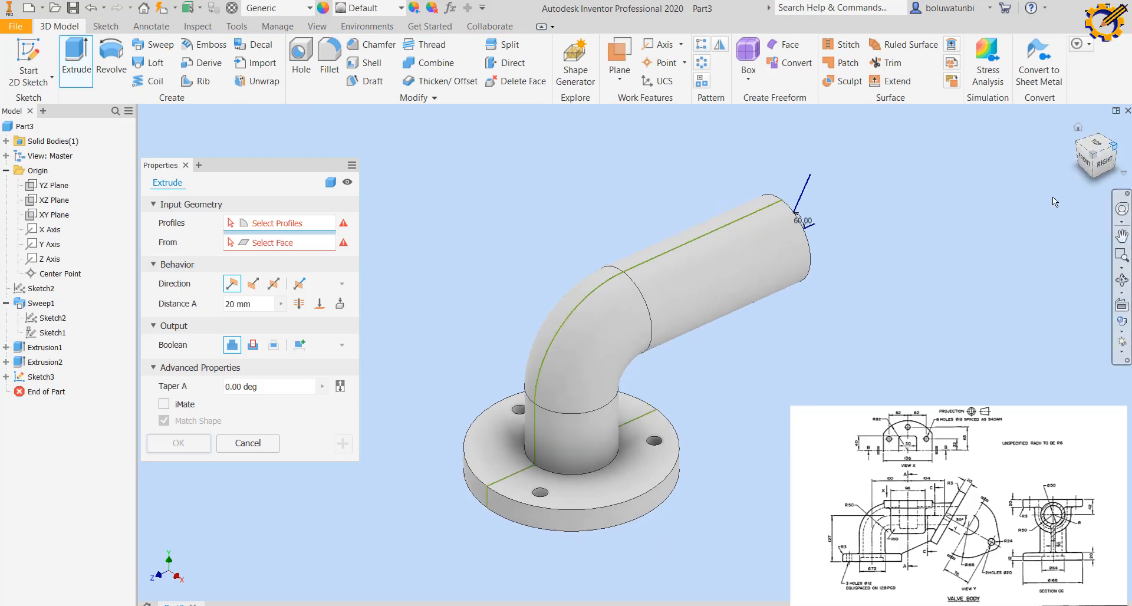
scroll(740, 415, down, 4)
click(742, 401)
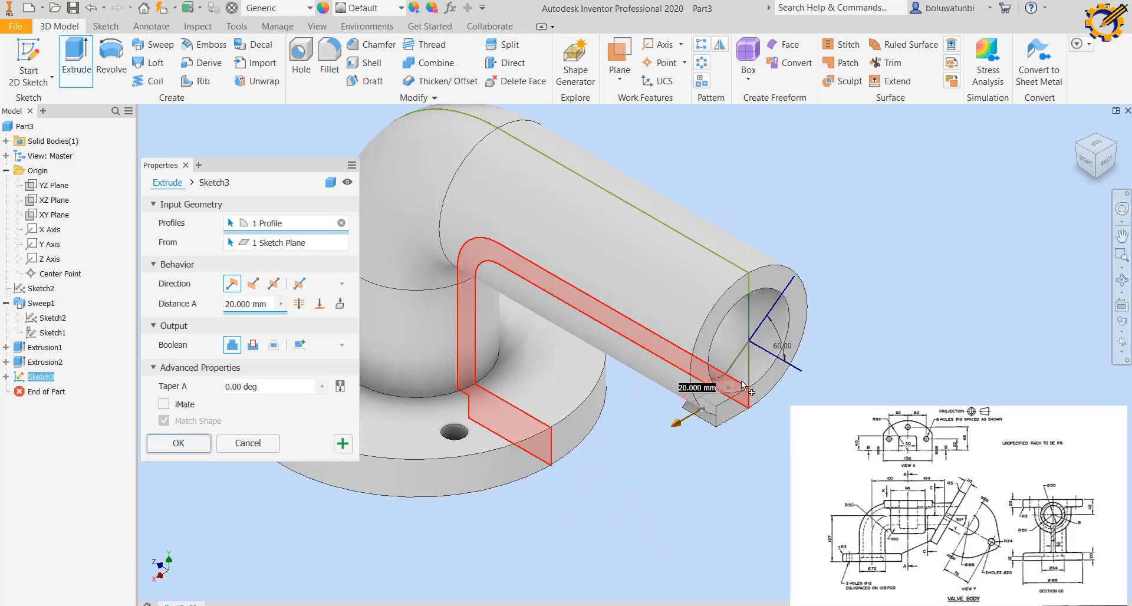
click(273, 284)
click(299, 304)
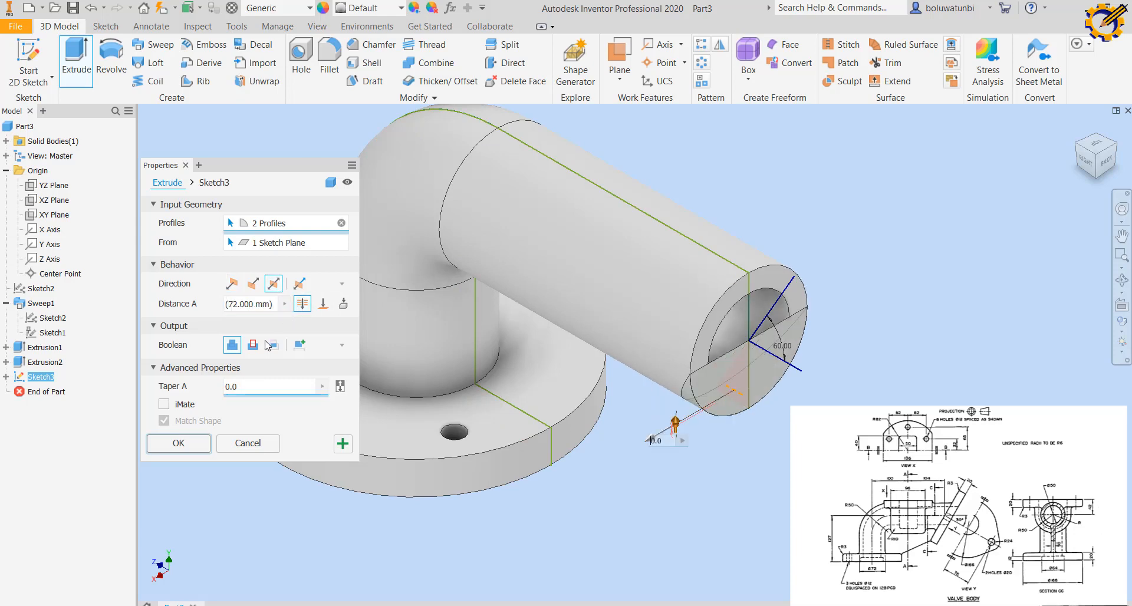
click(262, 348)
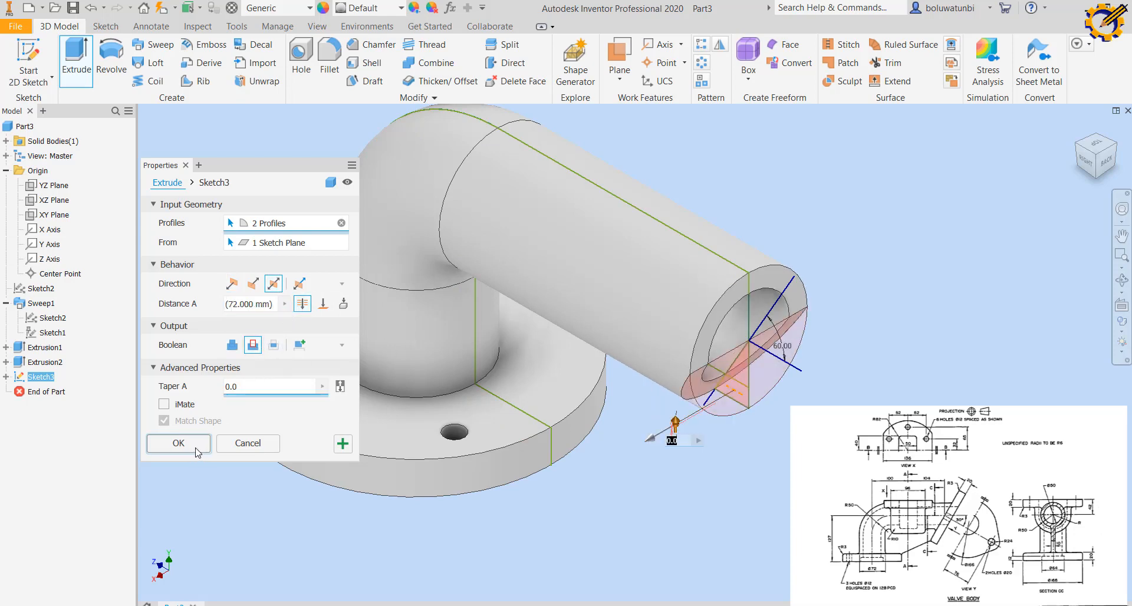
click(178, 444)
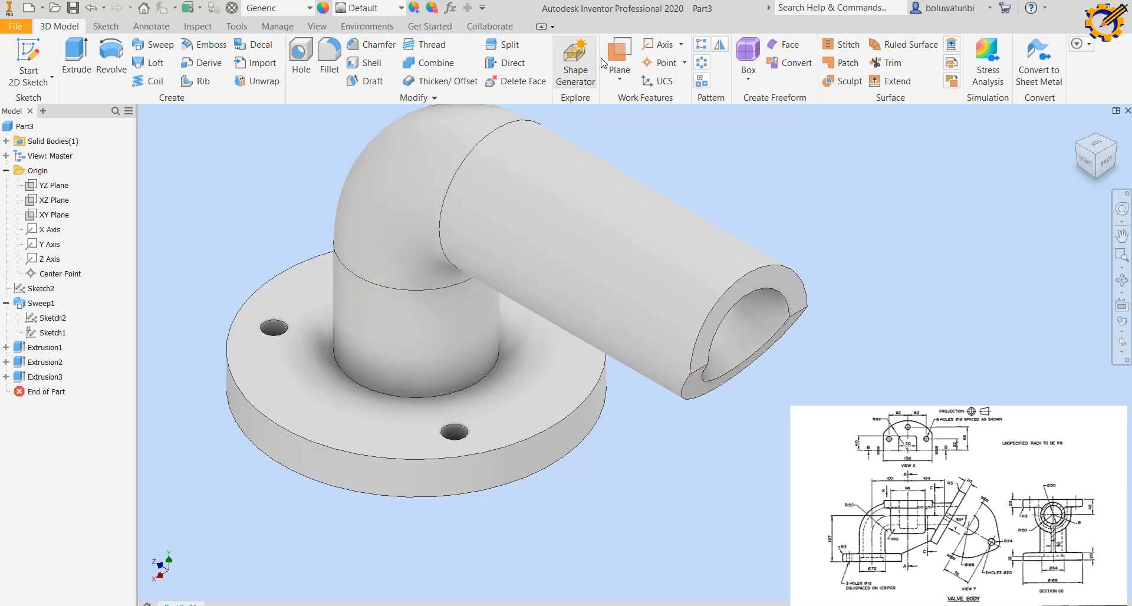
- Create a work plane on the pipe's inclined cut face through the corner point of its inner edge
click(625, 54)
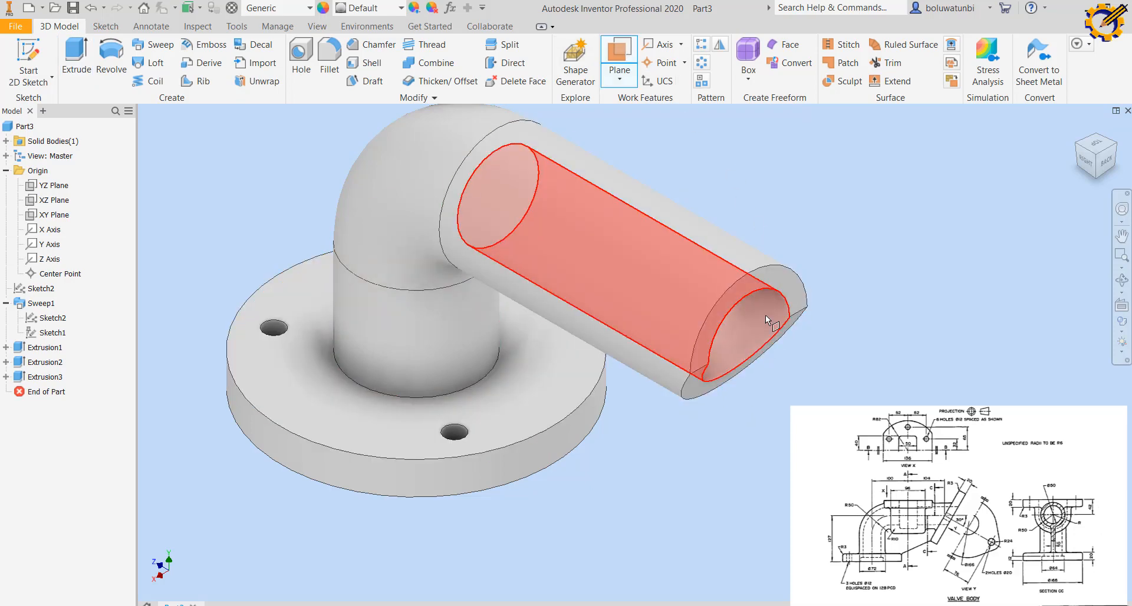
click(721, 383)
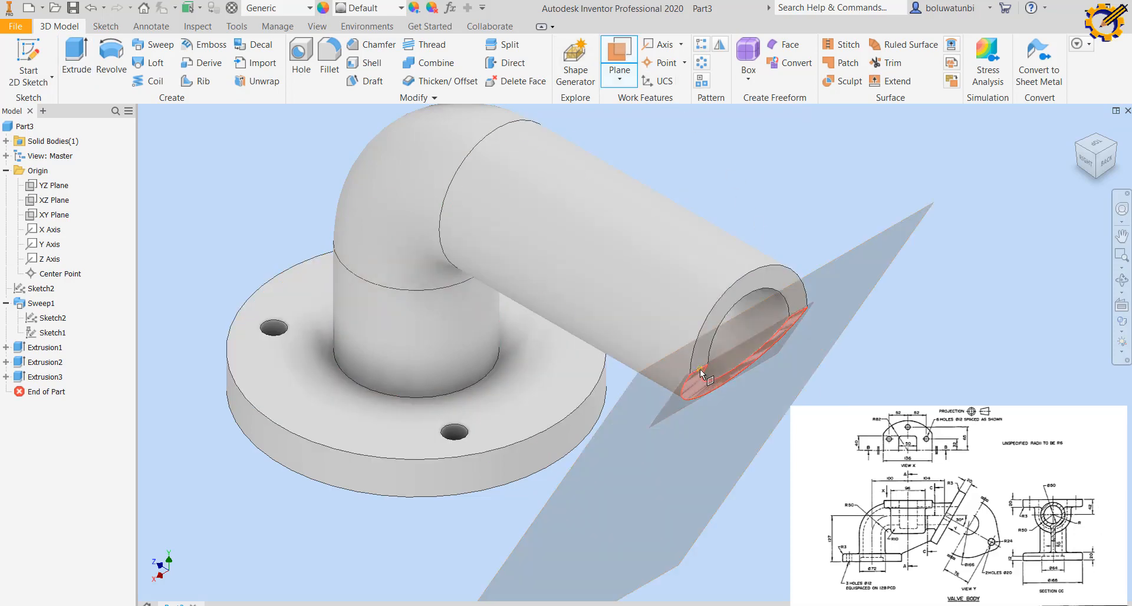
click(699, 370)
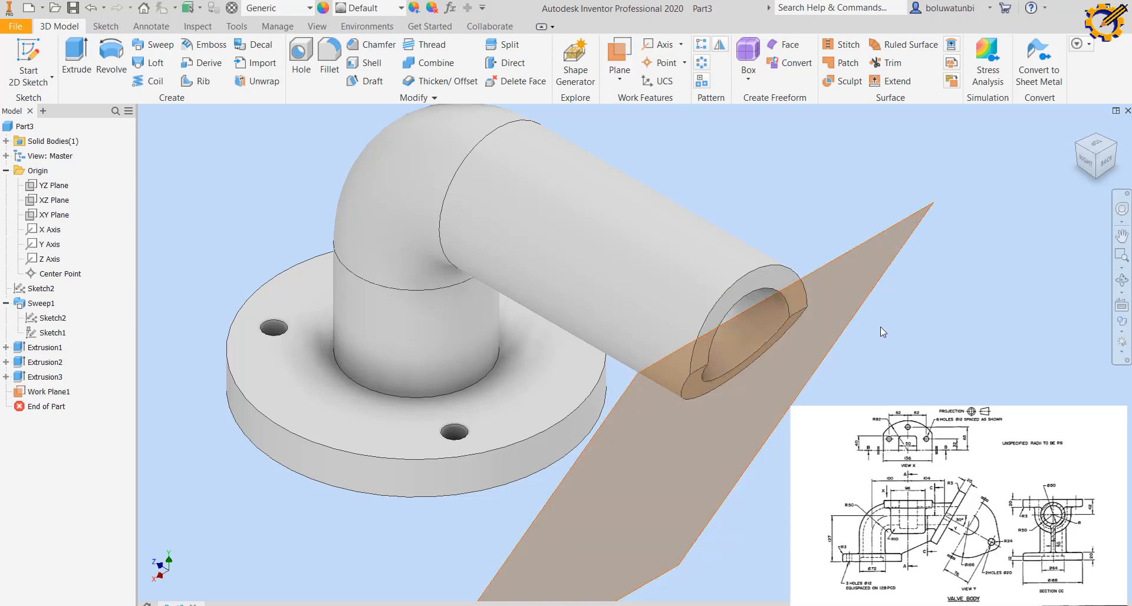
- Start a sketch on the inclined work plane and project the upper edge of the pipe's bore
click(841, 259)
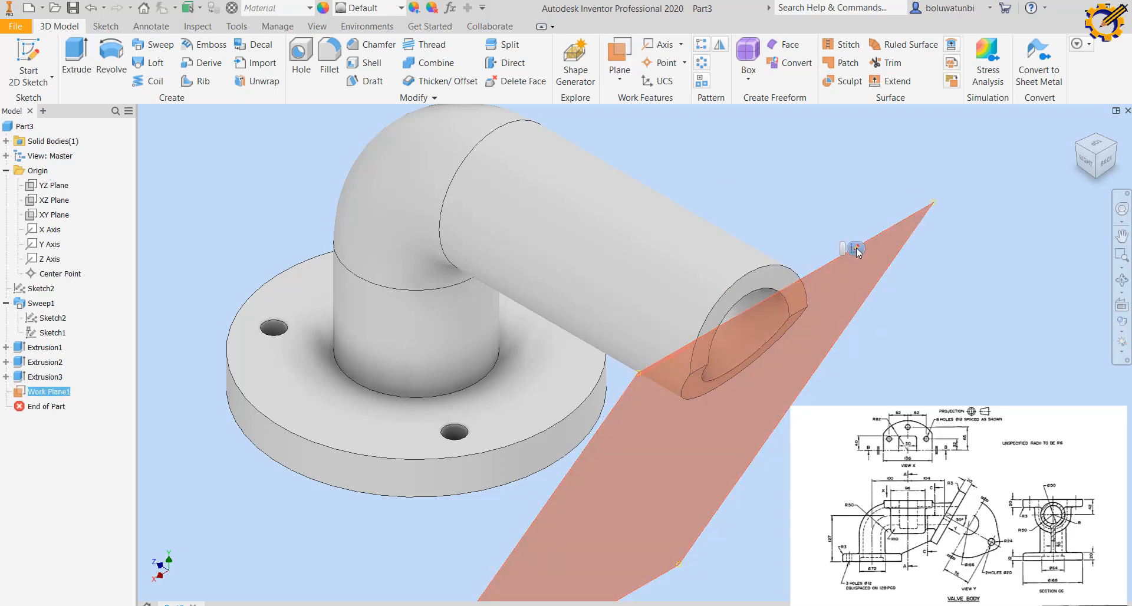
click(852, 249)
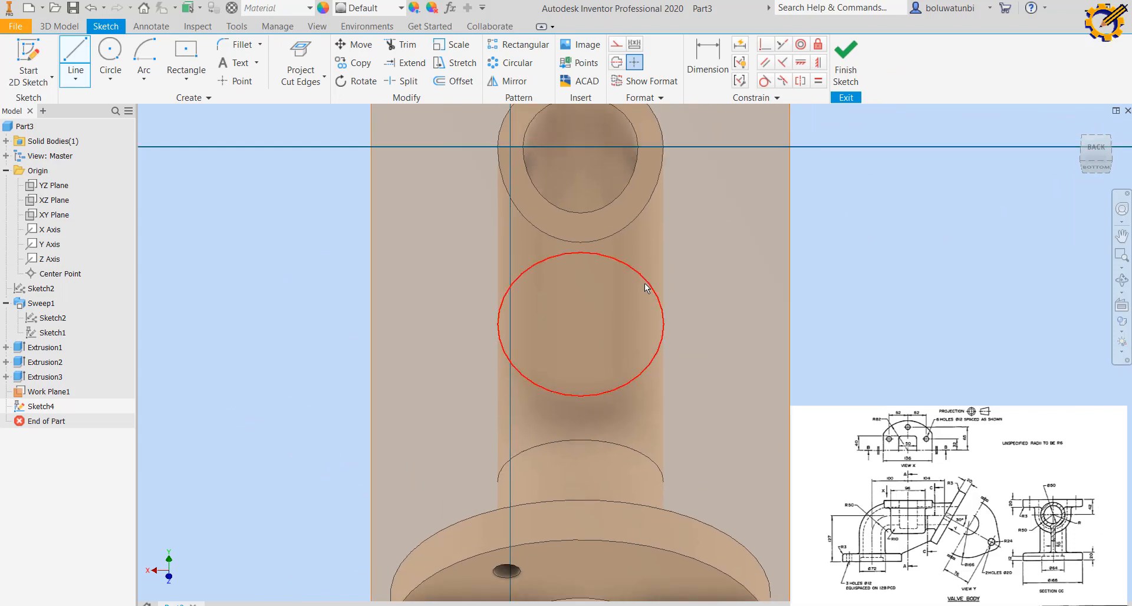
click(324, 77)
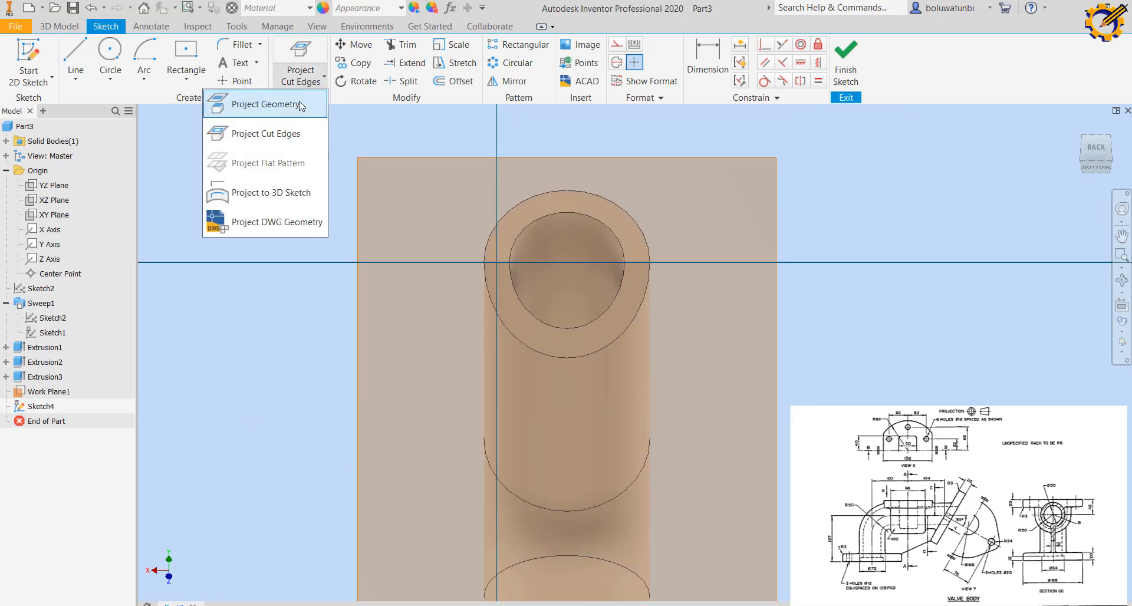
click(251, 106)
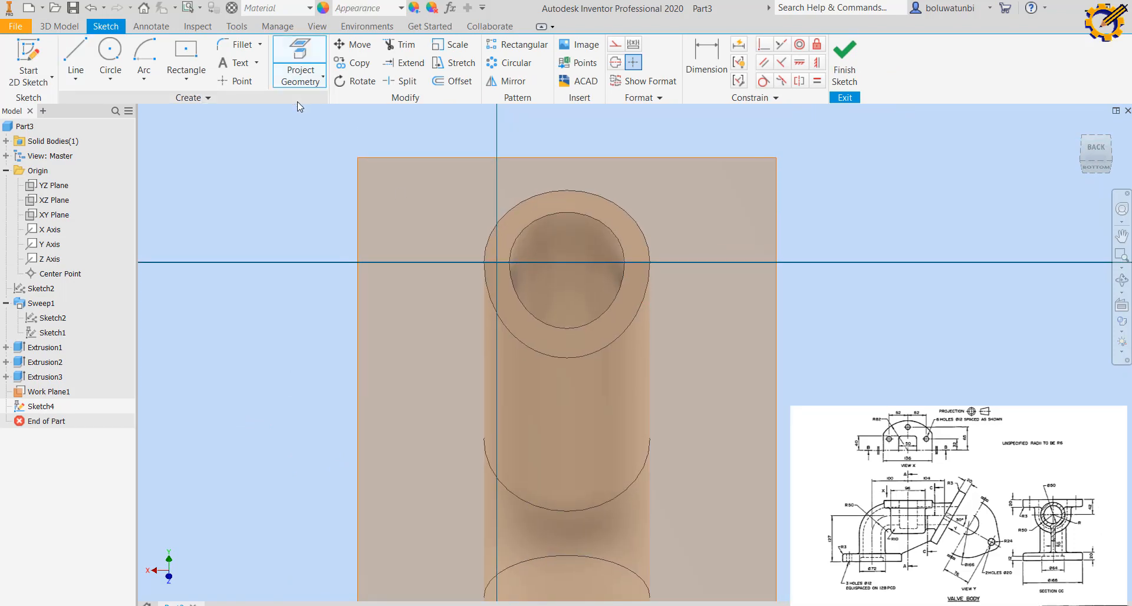
click(596, 220)
right_click(597, 220)
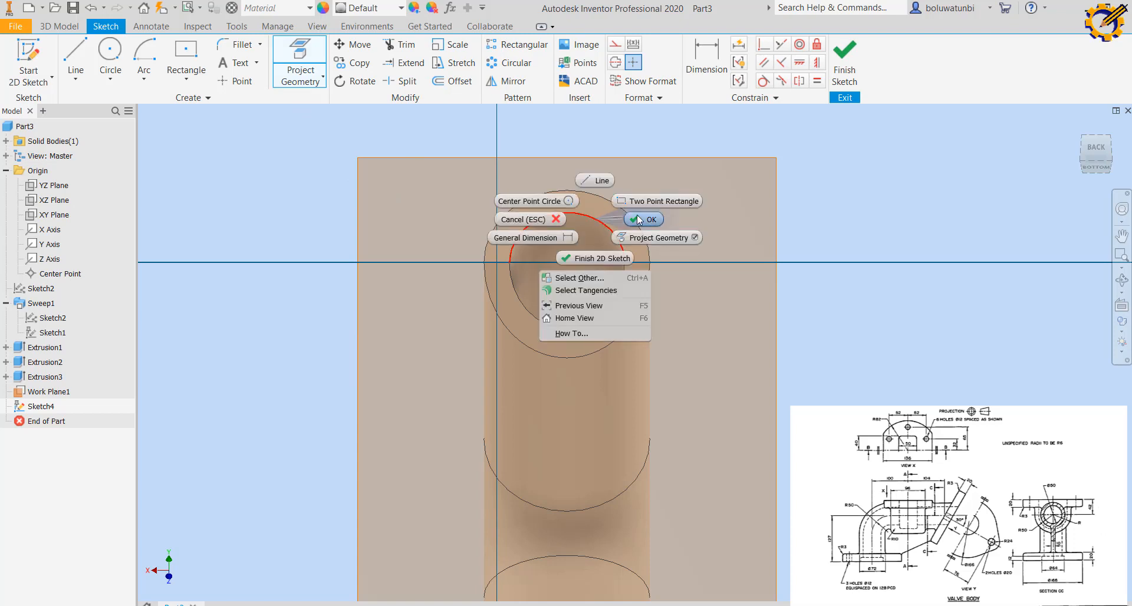
click(642, 220)
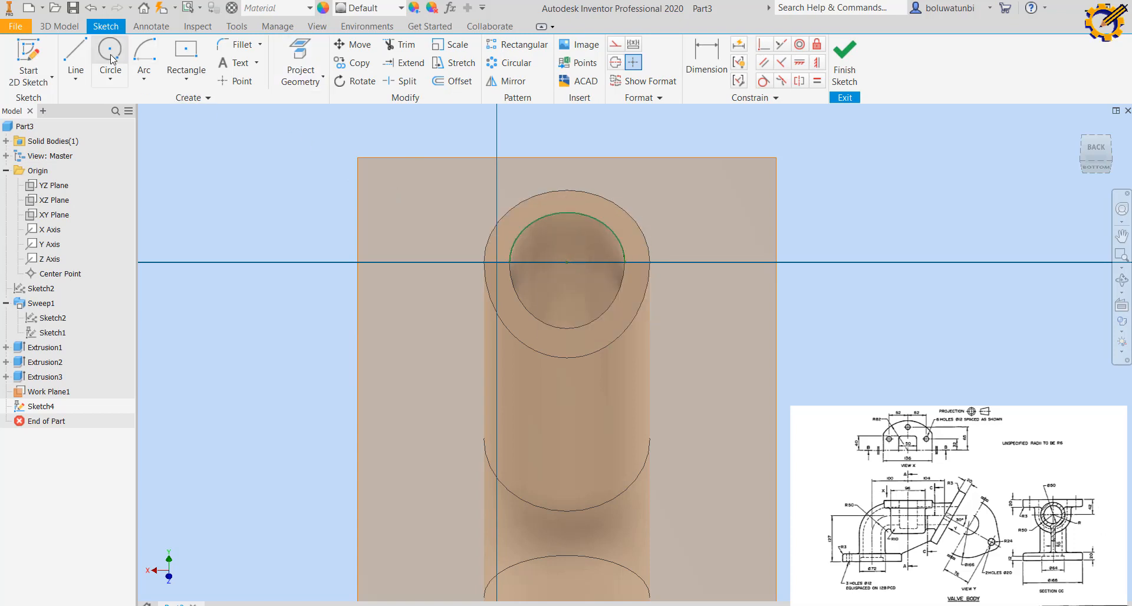
- Draw two concentric circles of 50 mm and 166 mm diameter centred on the pipe's bore
key(c)
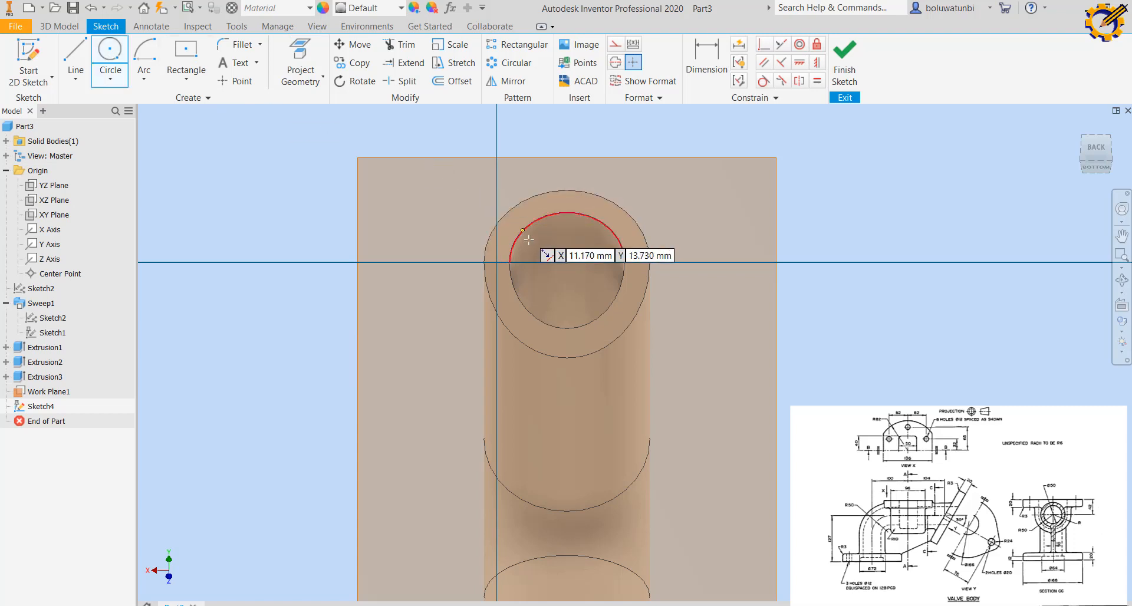
click(567, 262)
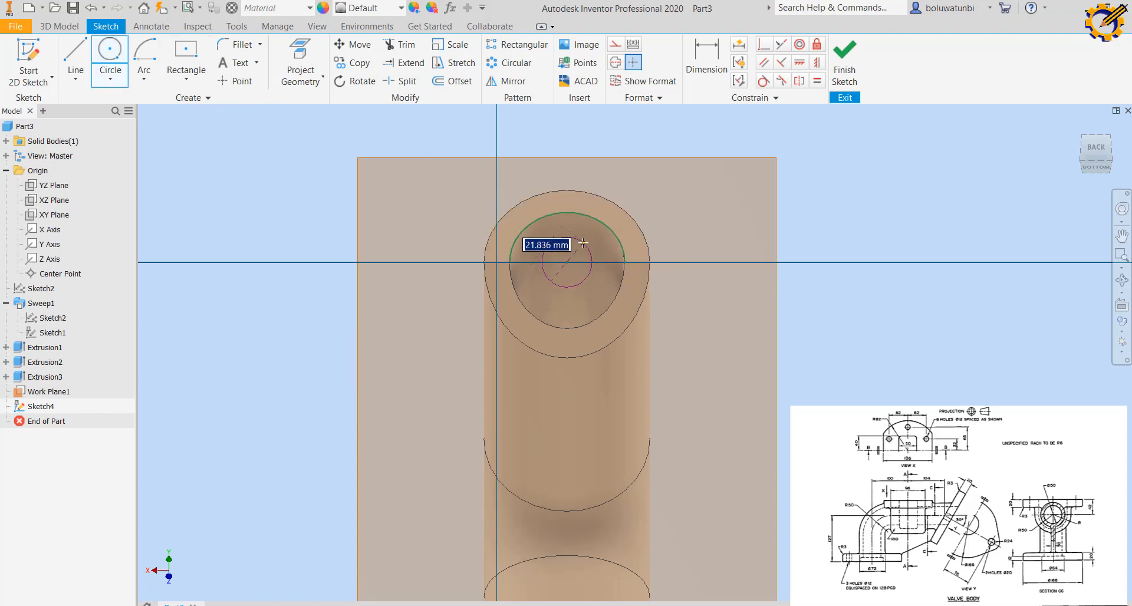
text(50)
key(Return)
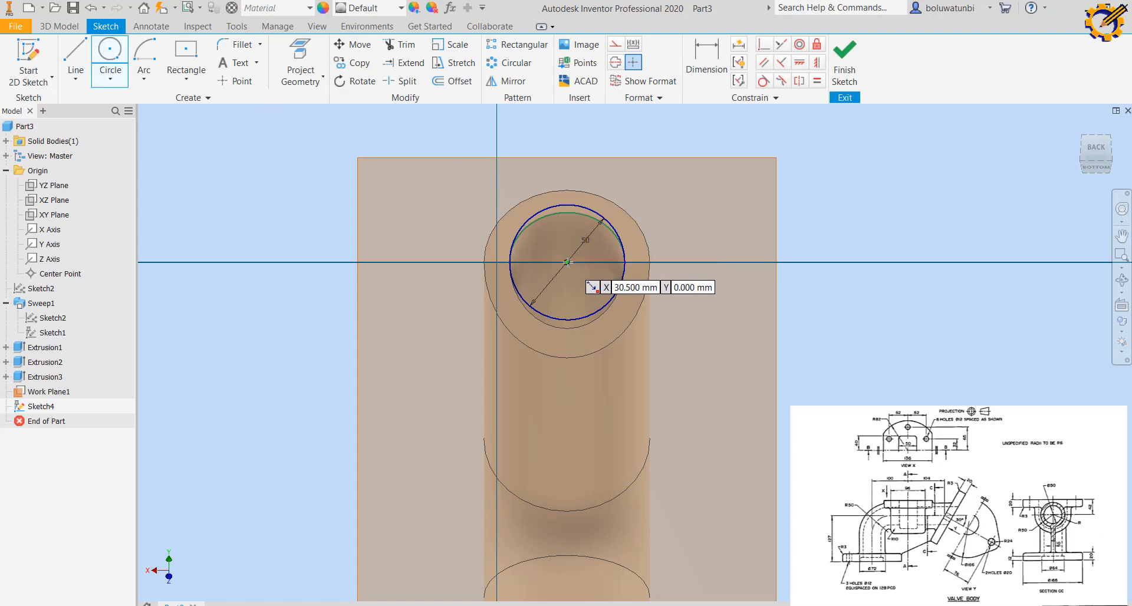
click(568, 262)
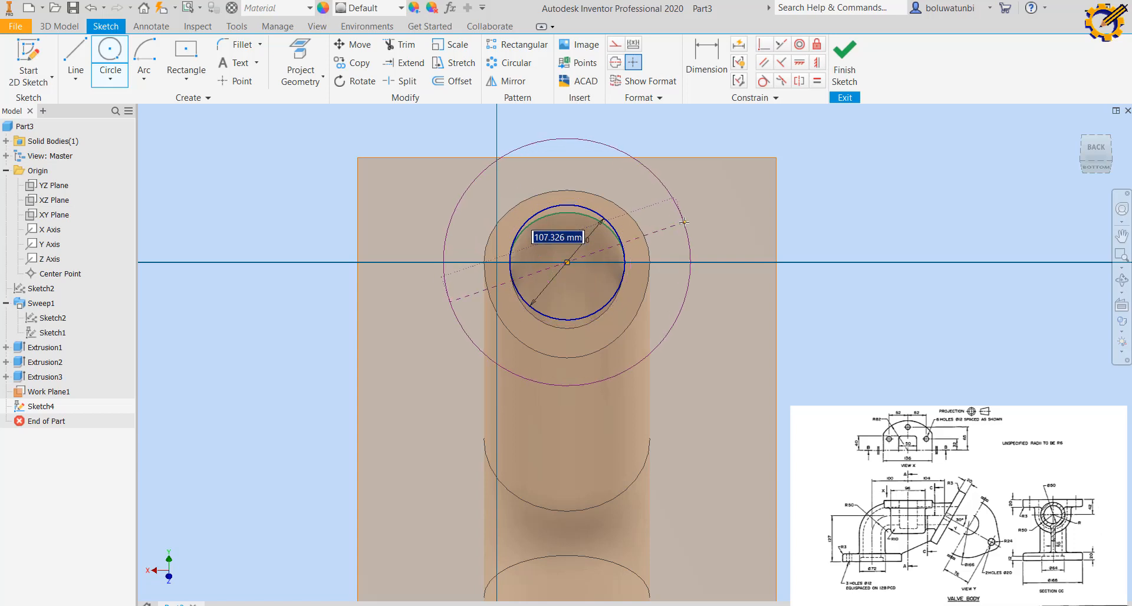
text(166)
key(Return)
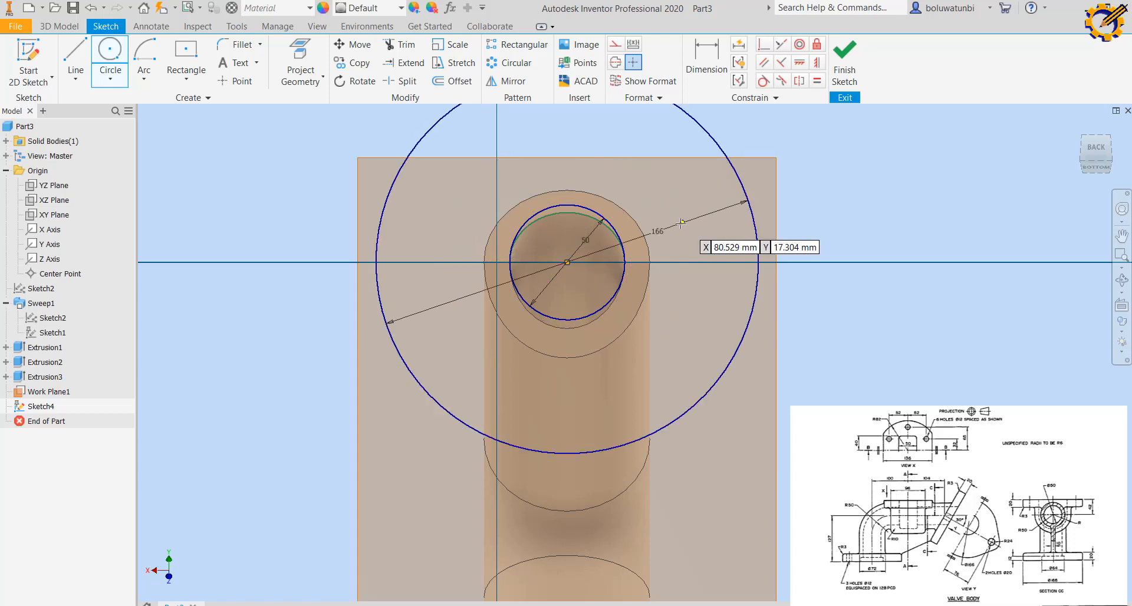
- Draw concentric circles of 48 mm and 20 mm diameter beside the bore, centred on the horizontal axis inside the 166 mm circle
click(713, 261)
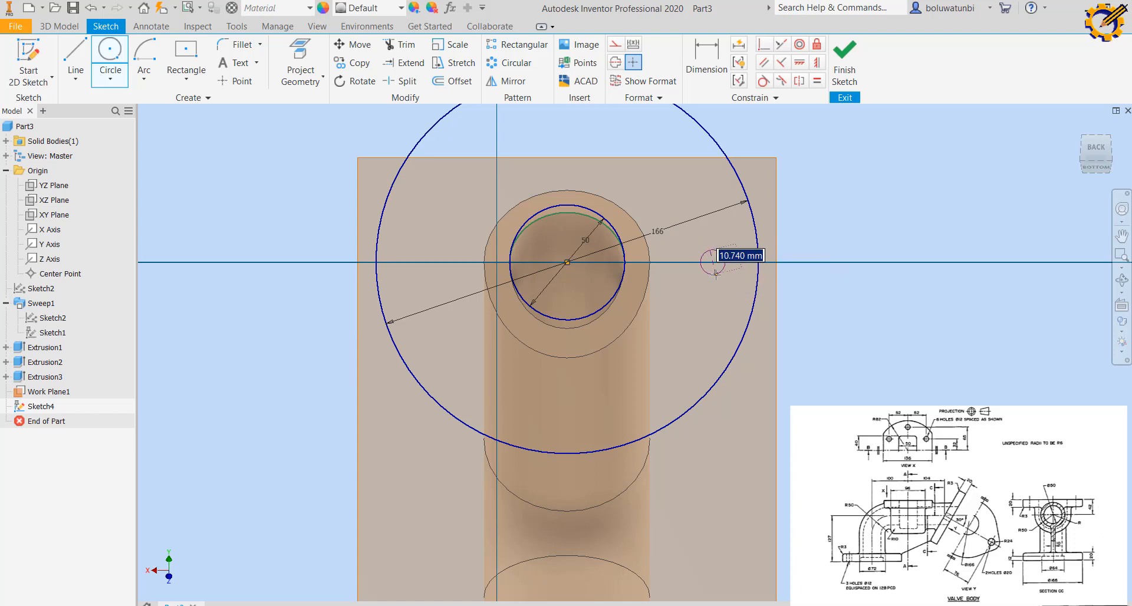
text(4)
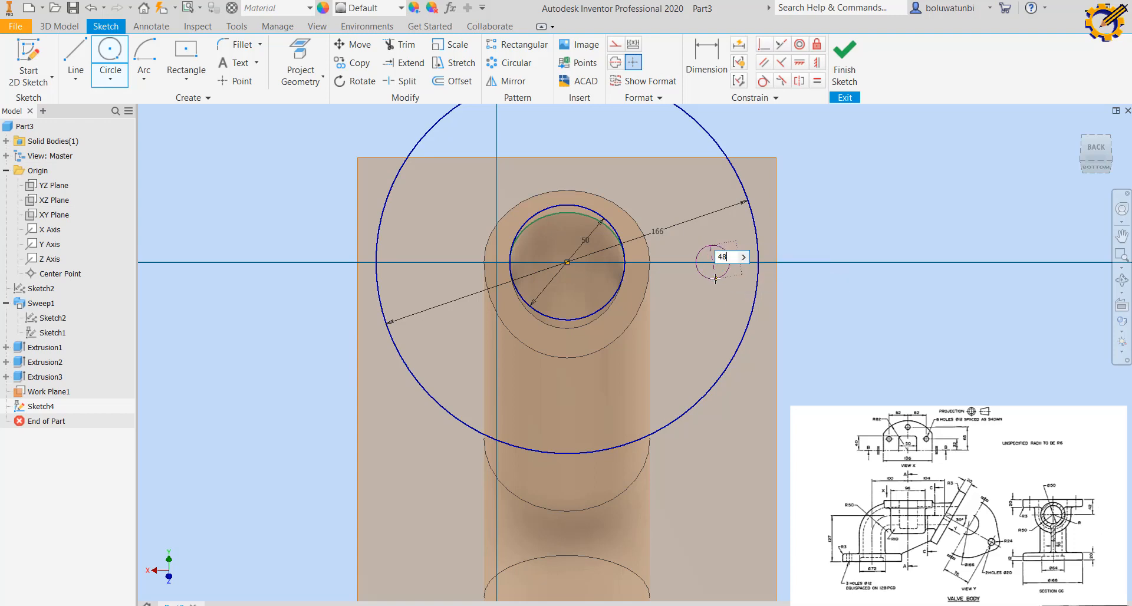
text(8)
key(Return)
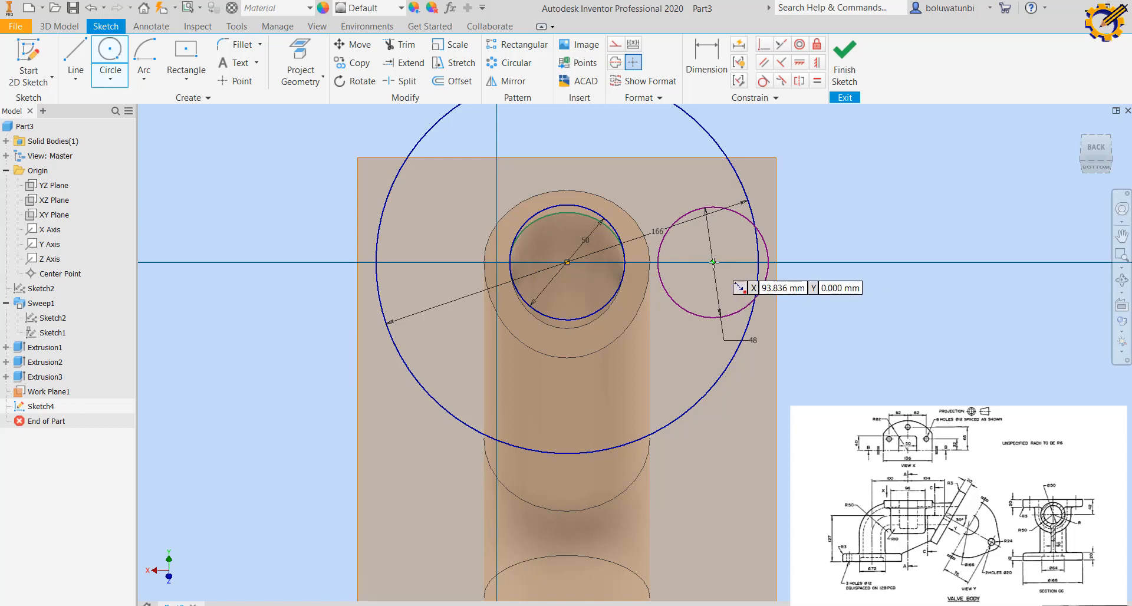
click(713, 262)
text(20)
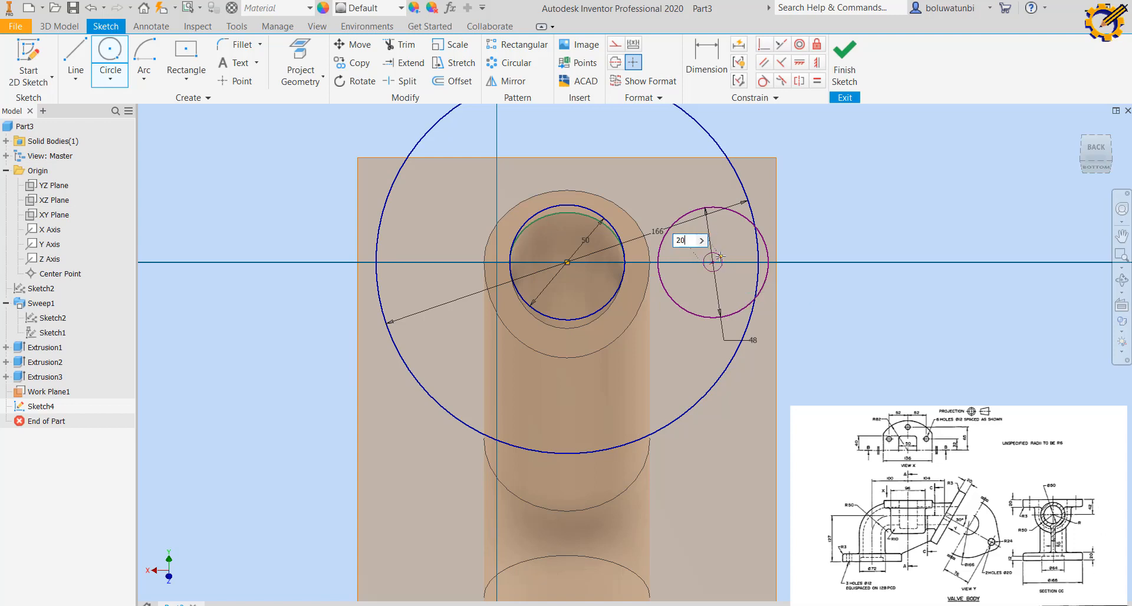
key(Return)
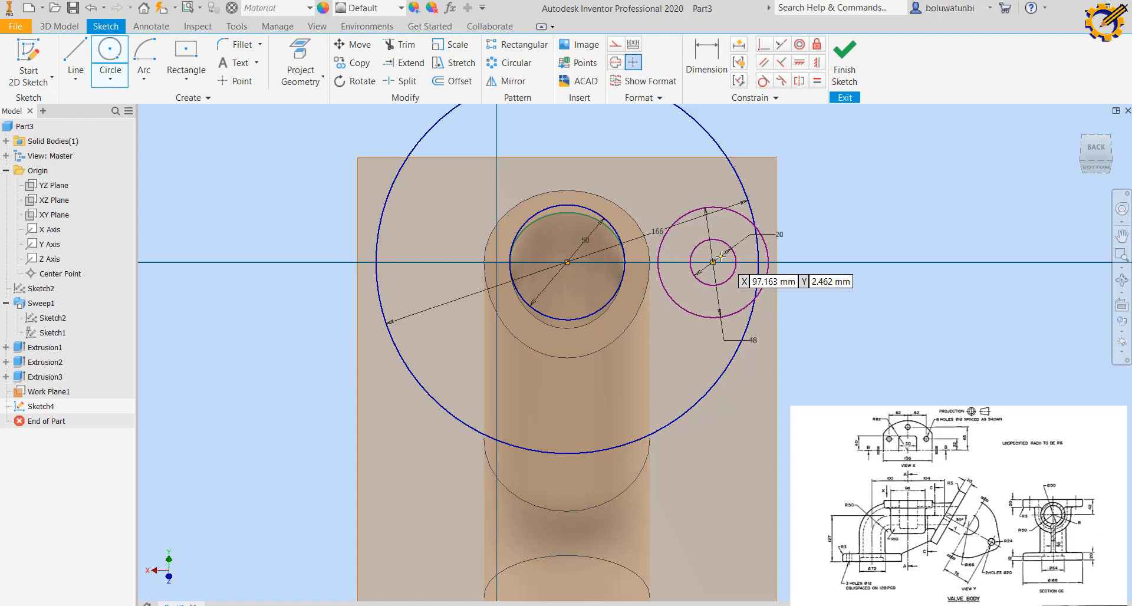
- Dimension the horizontal distance between the bore centre and the small circles' centre as 76 mm
click(707, 59)
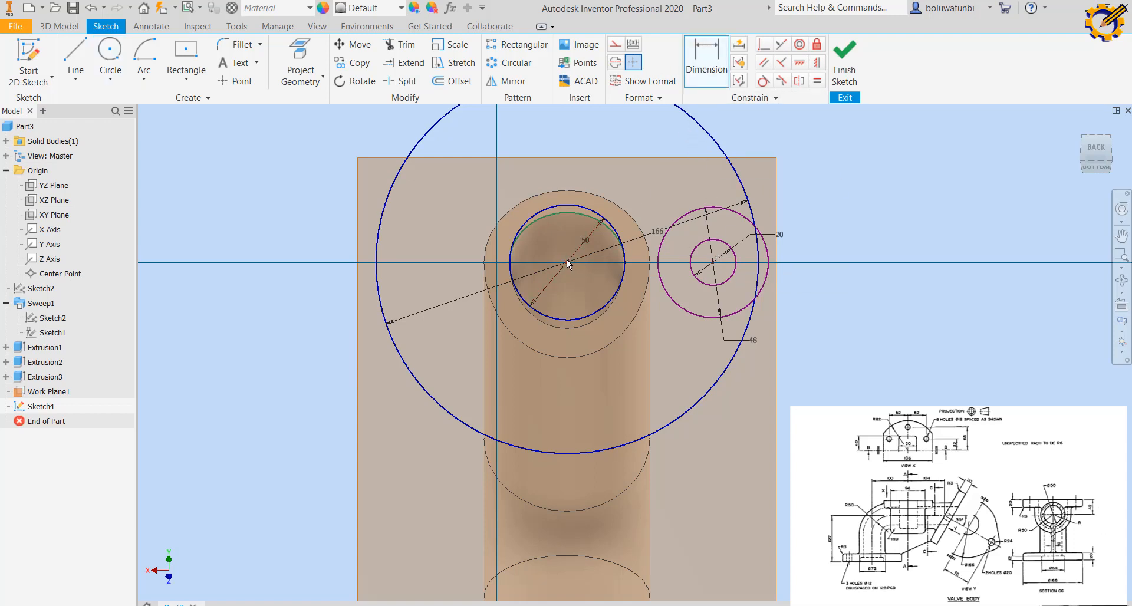
click(713, 262)
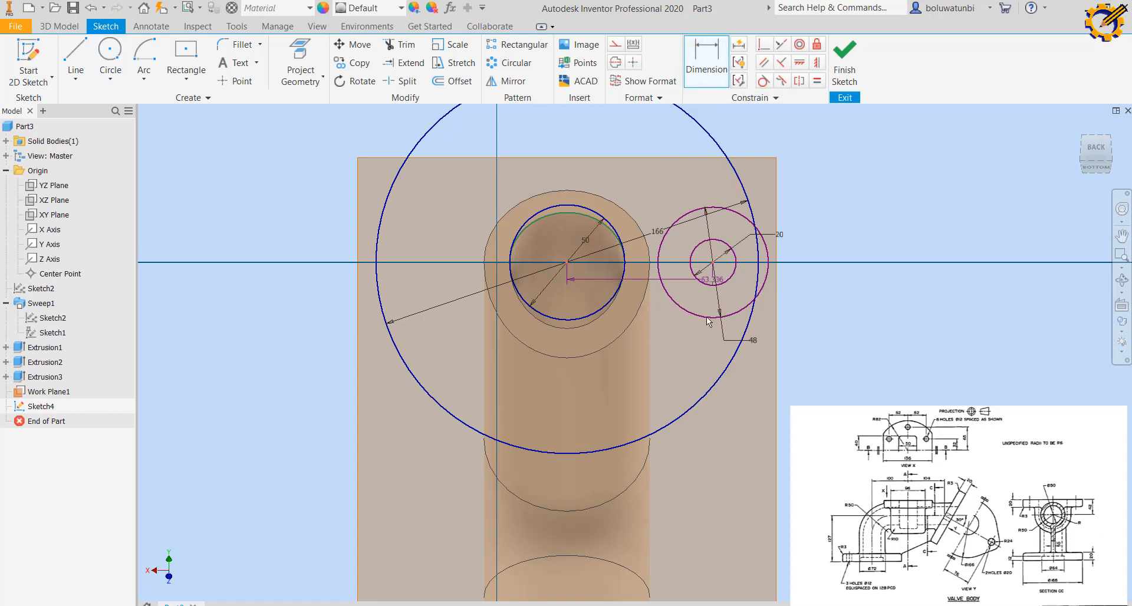
click(660, 462)
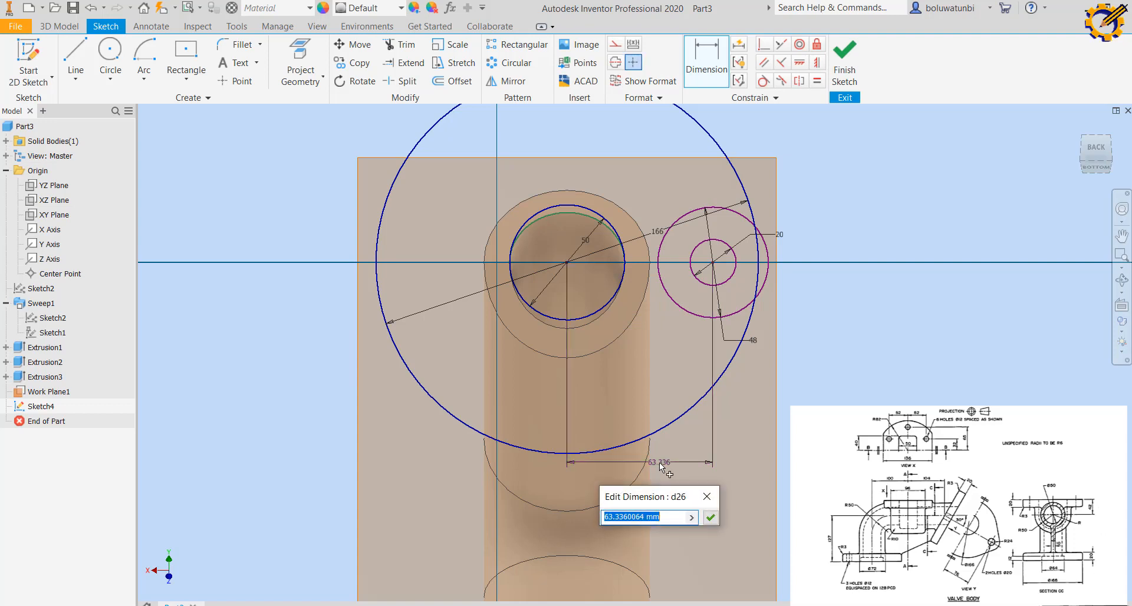
text(76)
key(Return)
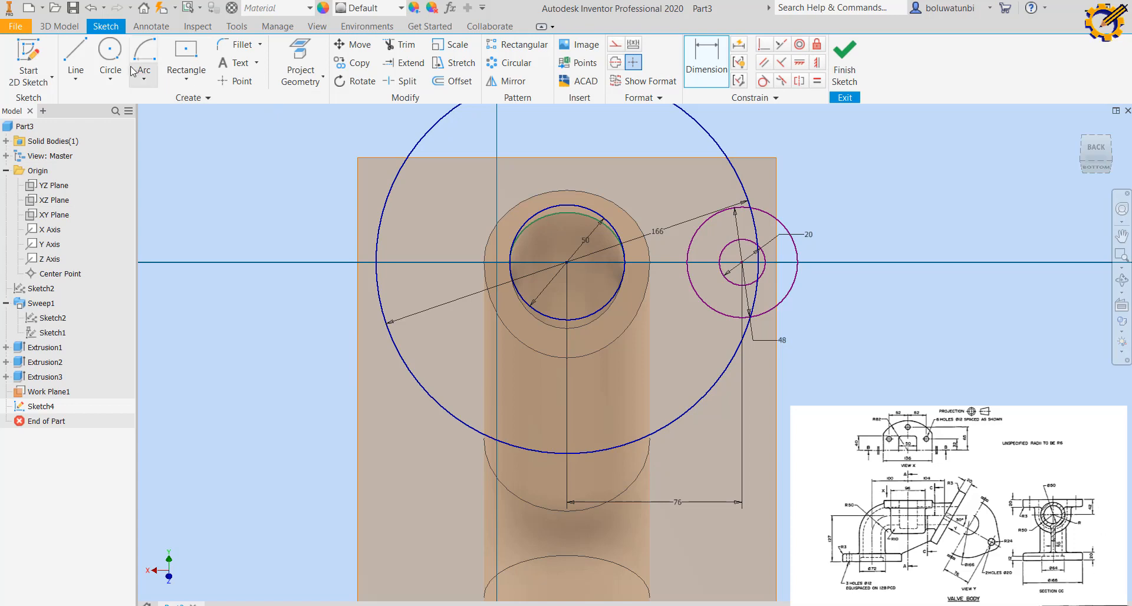
- Draw two lines joining the 166 mm circle to the 48 mm circle, one above and one below the horizontal axis
click(75, 59)
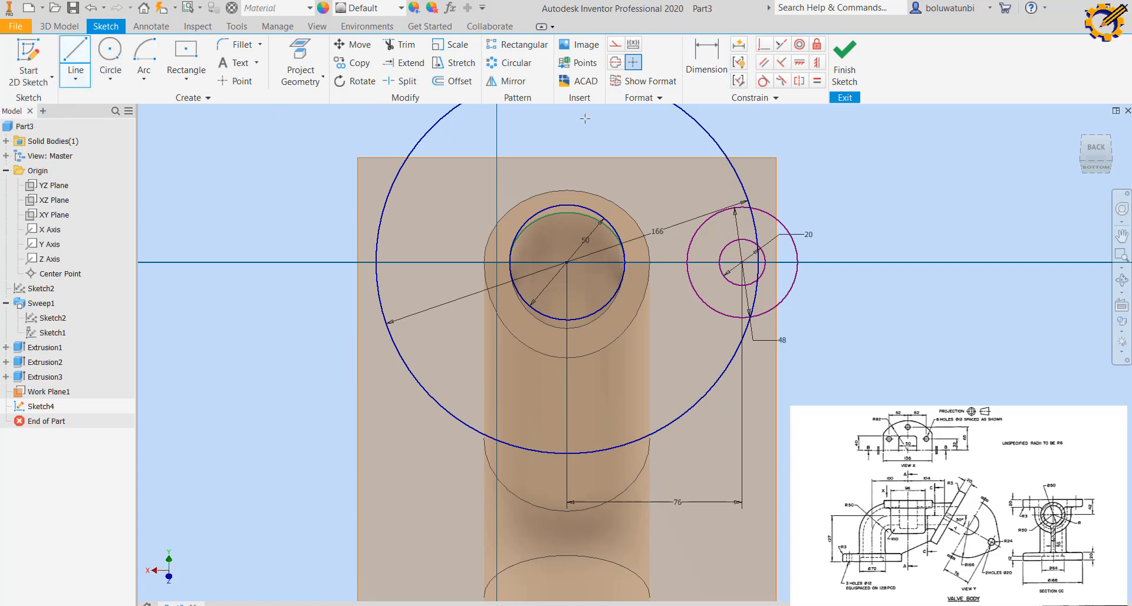
click(715, 141)
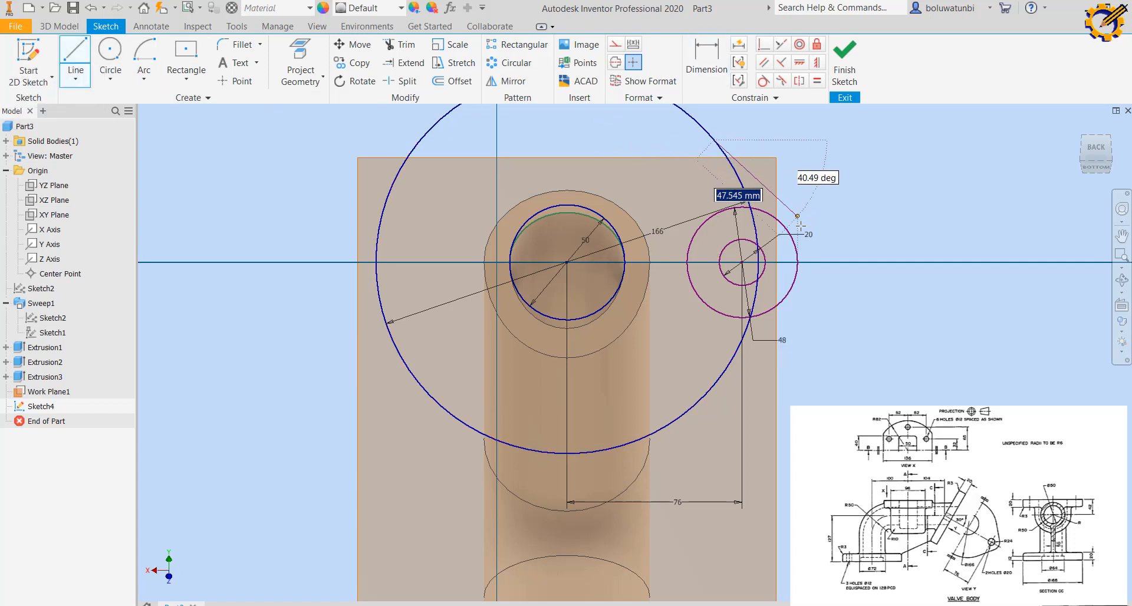
click(786, 228)
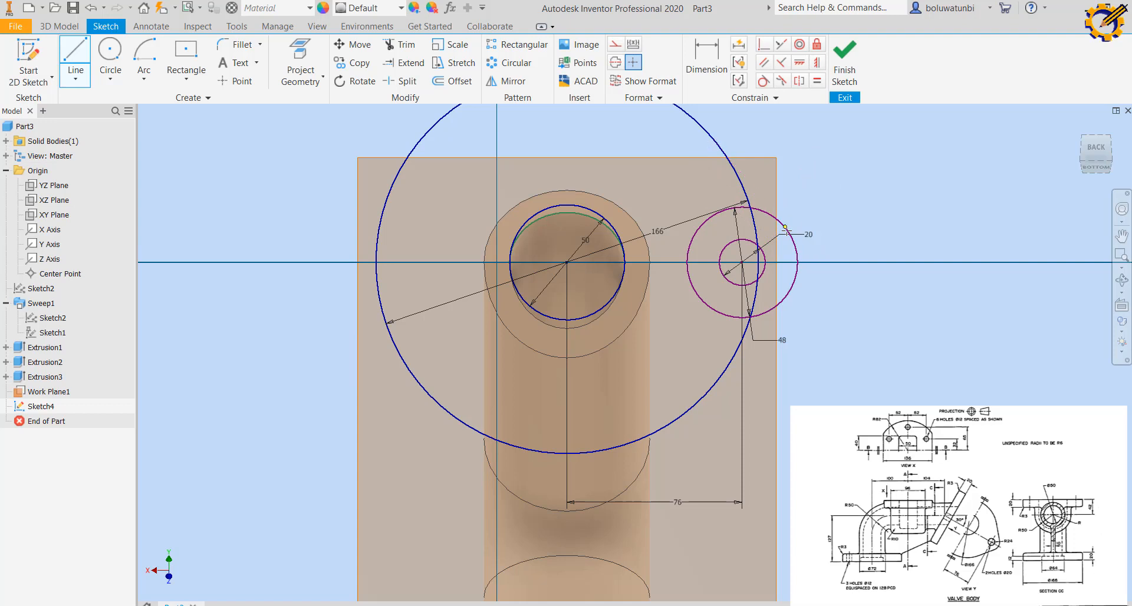
click(790, 289)
click(731, 361)
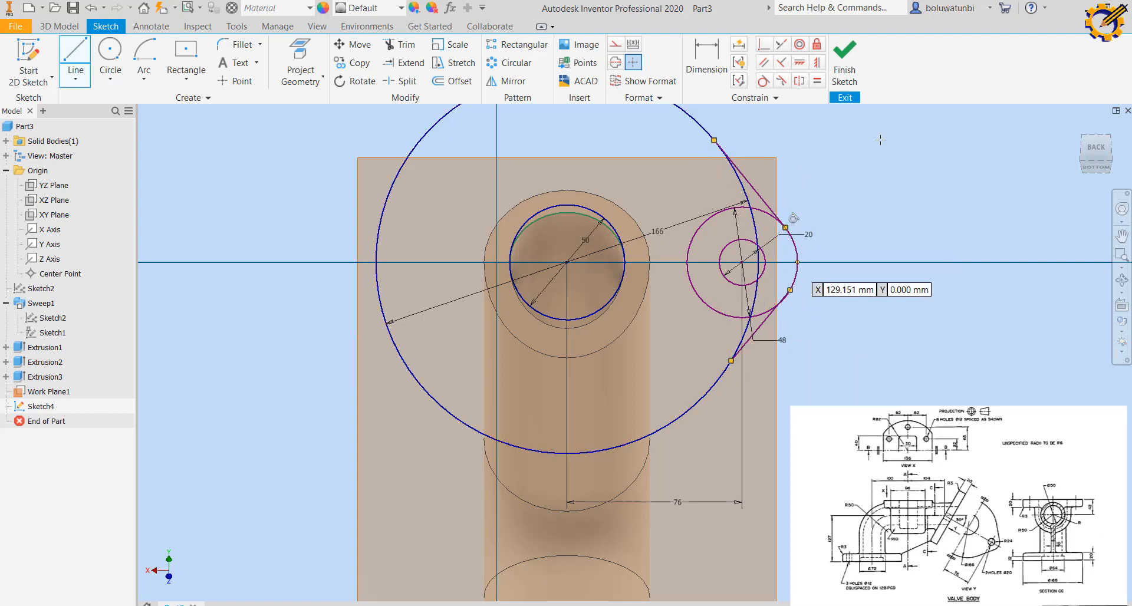
- Apply tangent constraints between the two connecting lines and both the 48 mm and 166 mm circles
click(764, 81)
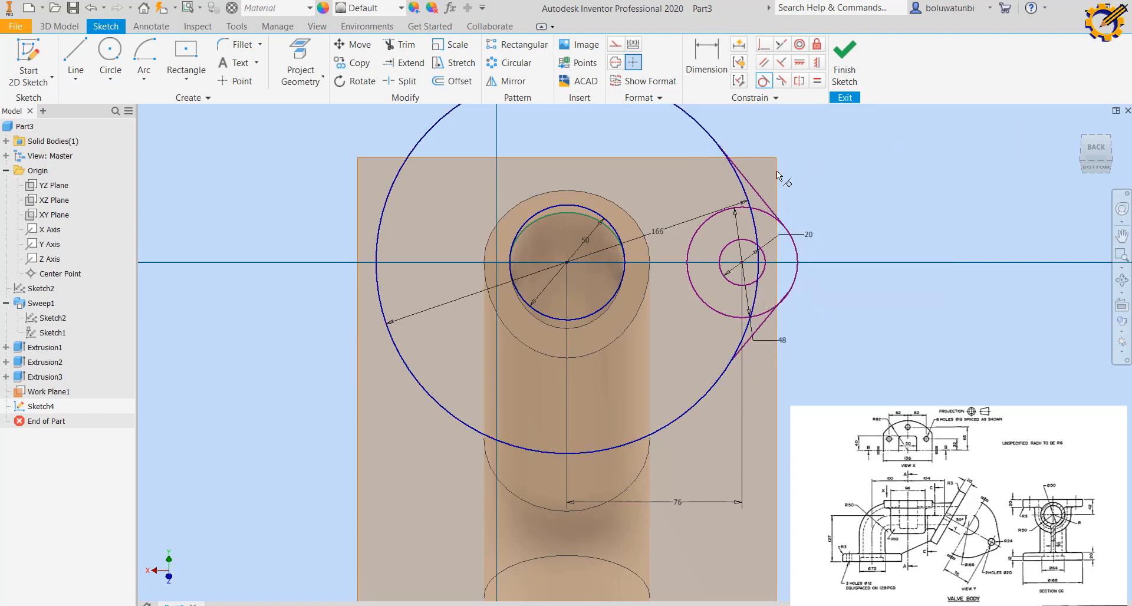
click(714, 144)
click(768, 209)
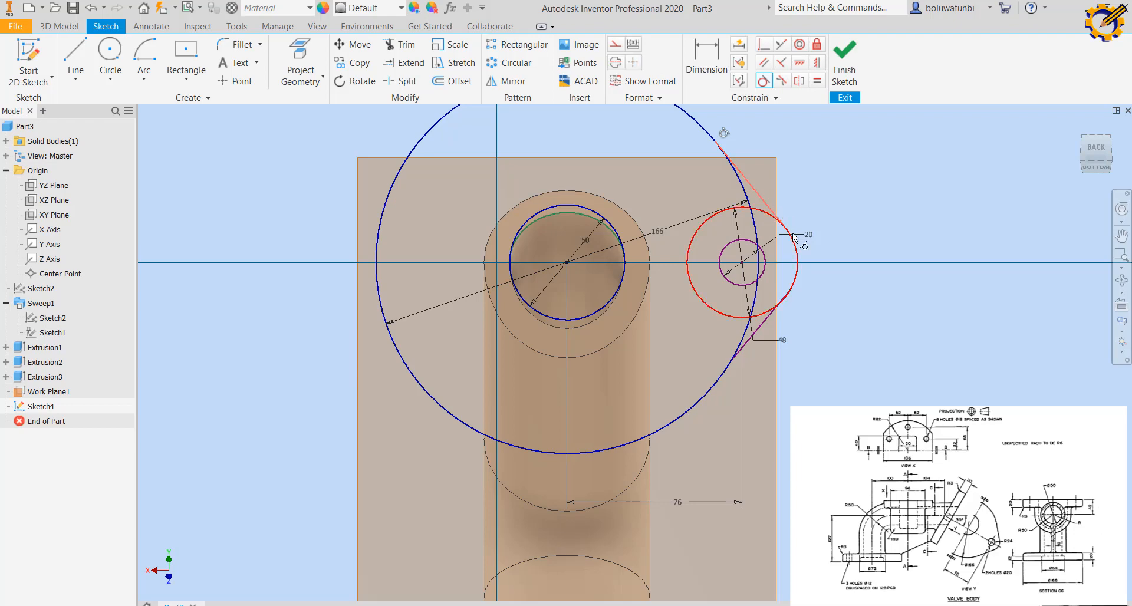
click(795, 242)
click(299, 123)
click(795, 277)
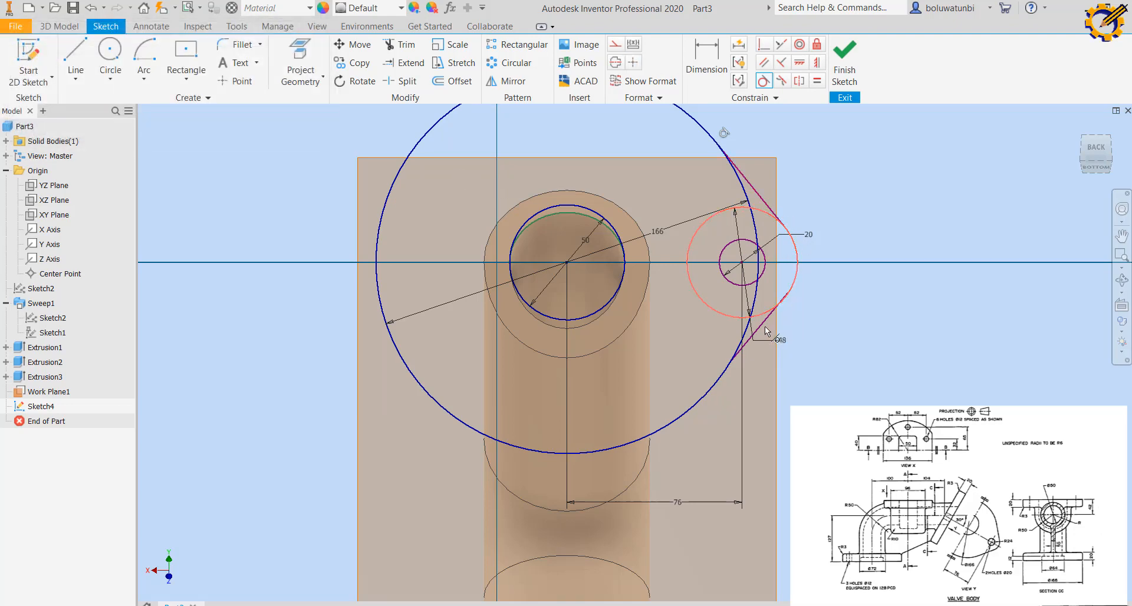
click(763, 324)
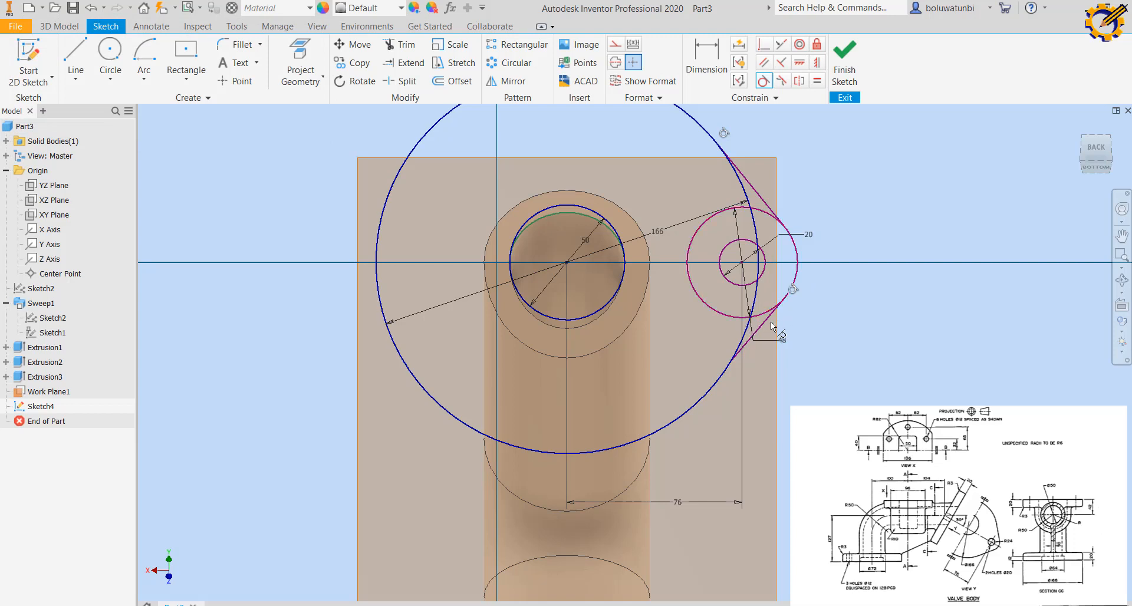
click(718, 381)
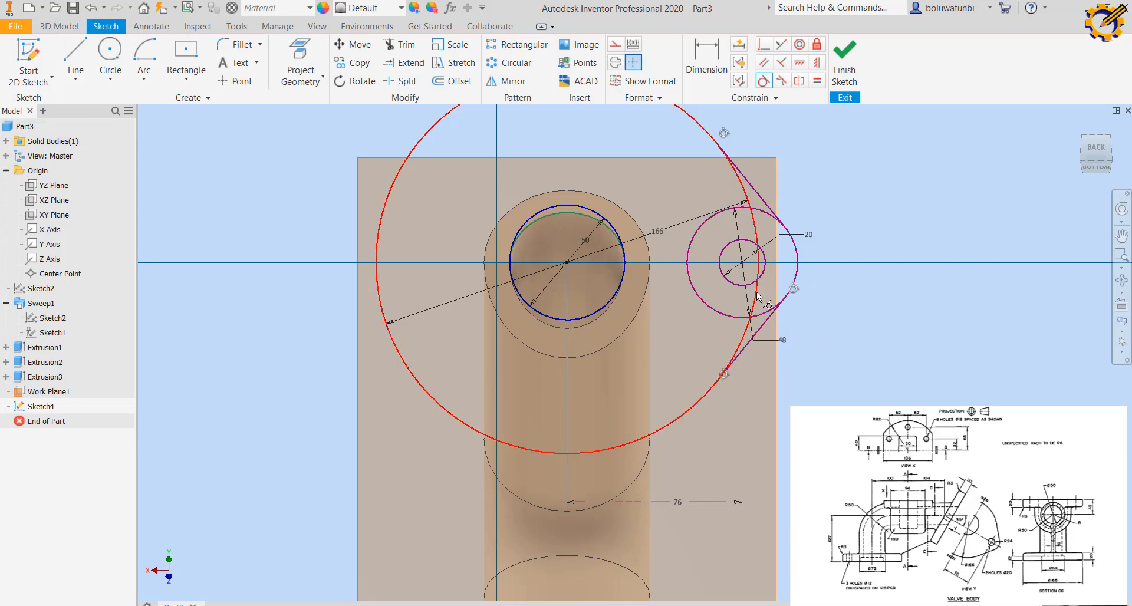
- Trim the inner arcs of the 48 mm and 166 mm circles between the tangent lines to leave a single lobe outline
scroll(745, 277, up, 5)
scroll(735, 254, down, 2)
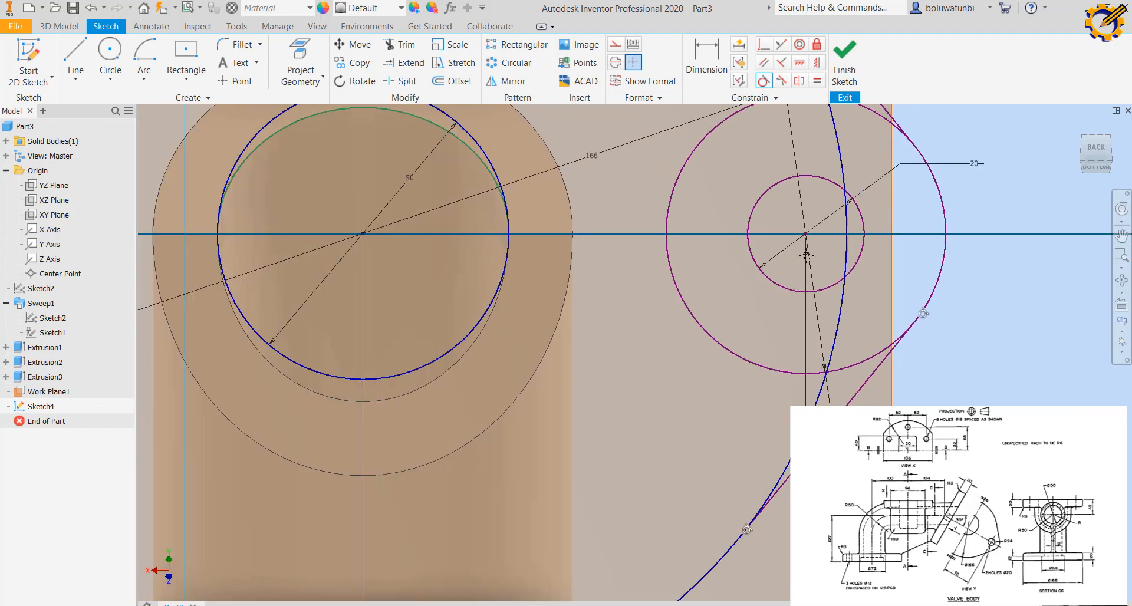
scroll(807, 255, down, 4)
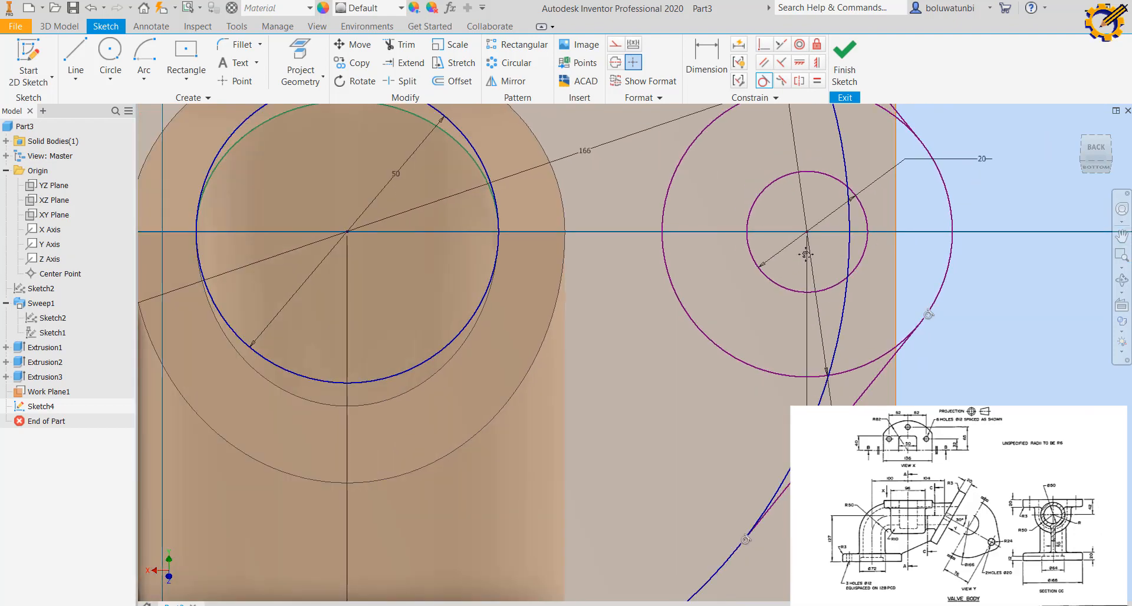
middle_drag(797, 252, 624, 252)
click(405, 45)
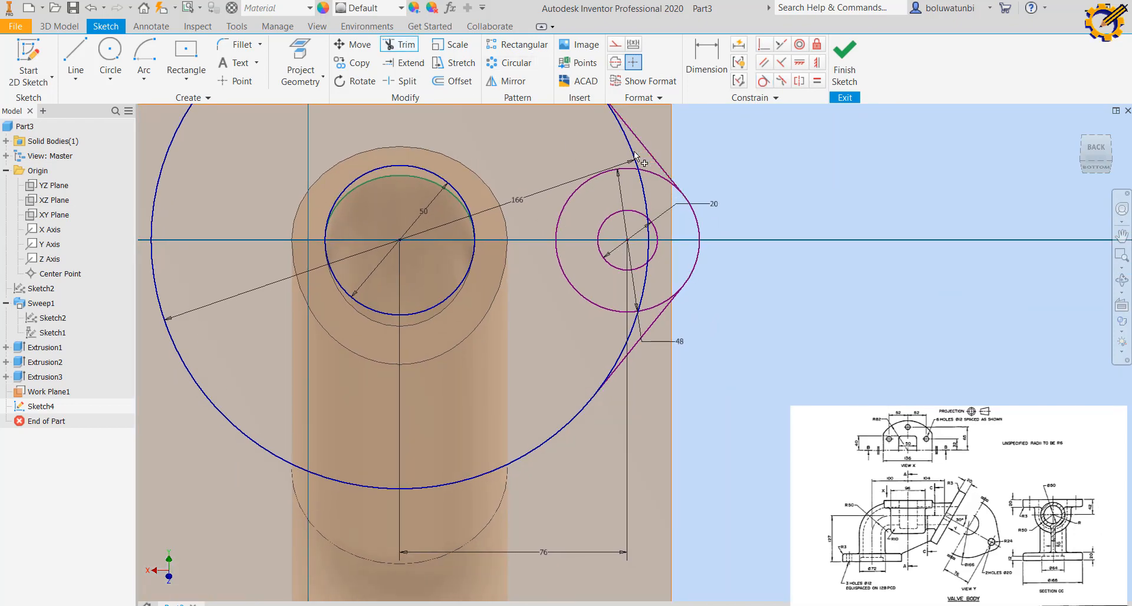
click(626, 171)
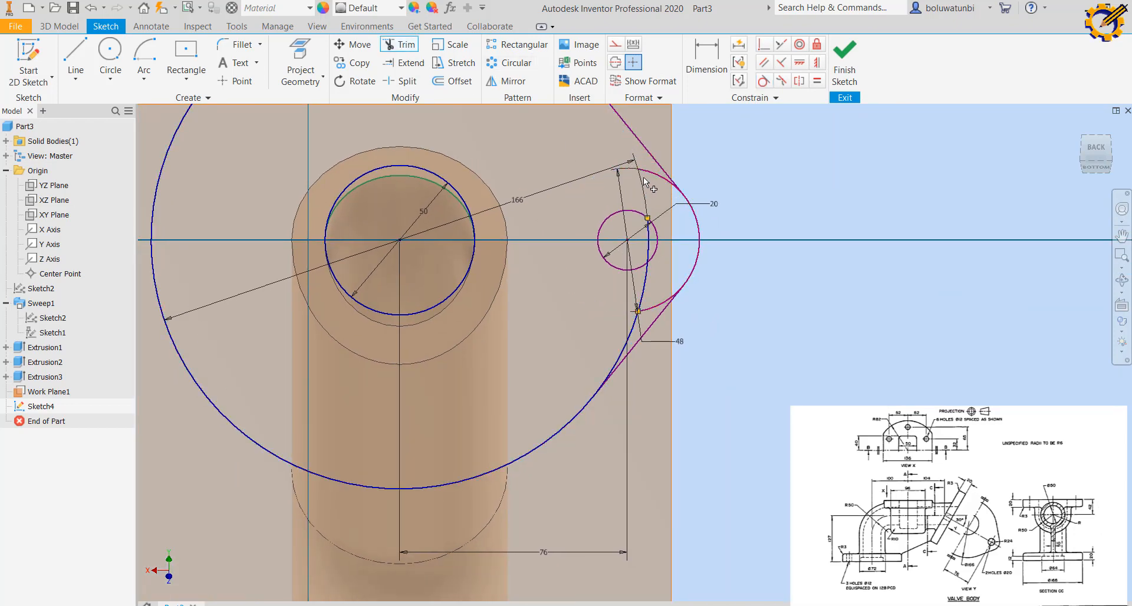
click(649, 248)
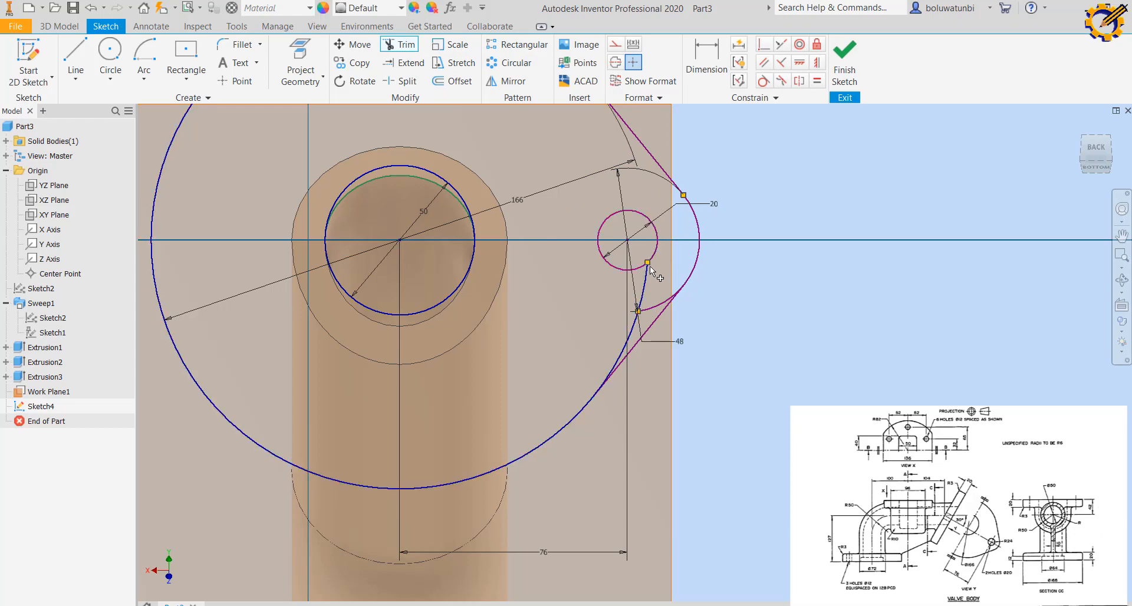
click(645, 279)
click(654, 309)
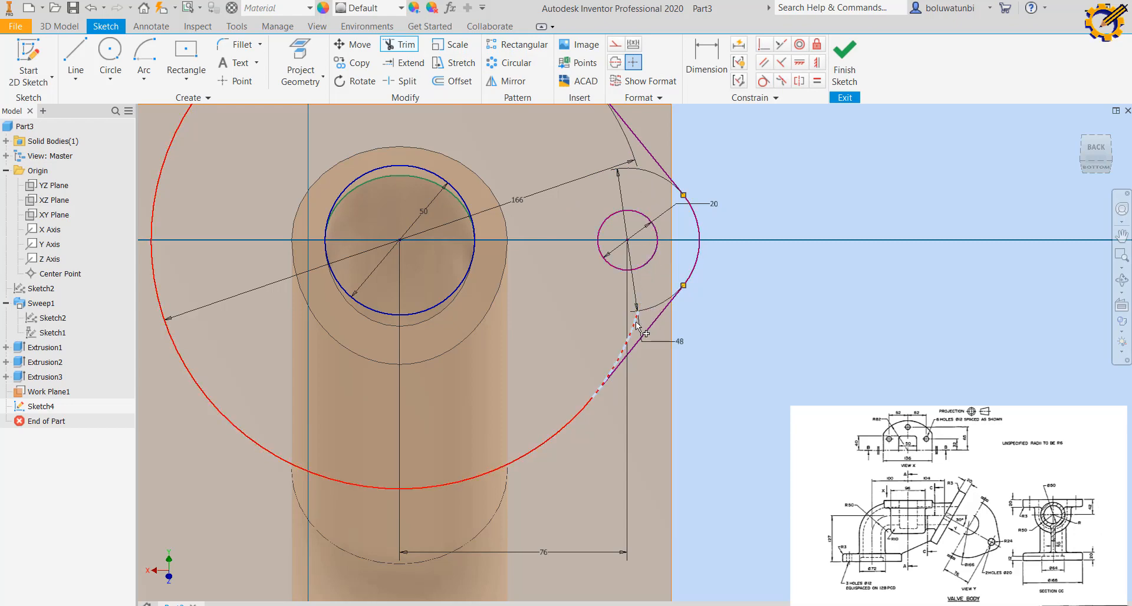
scroll(660, 294, up, 5)
scroll(668, 287, down, 2)
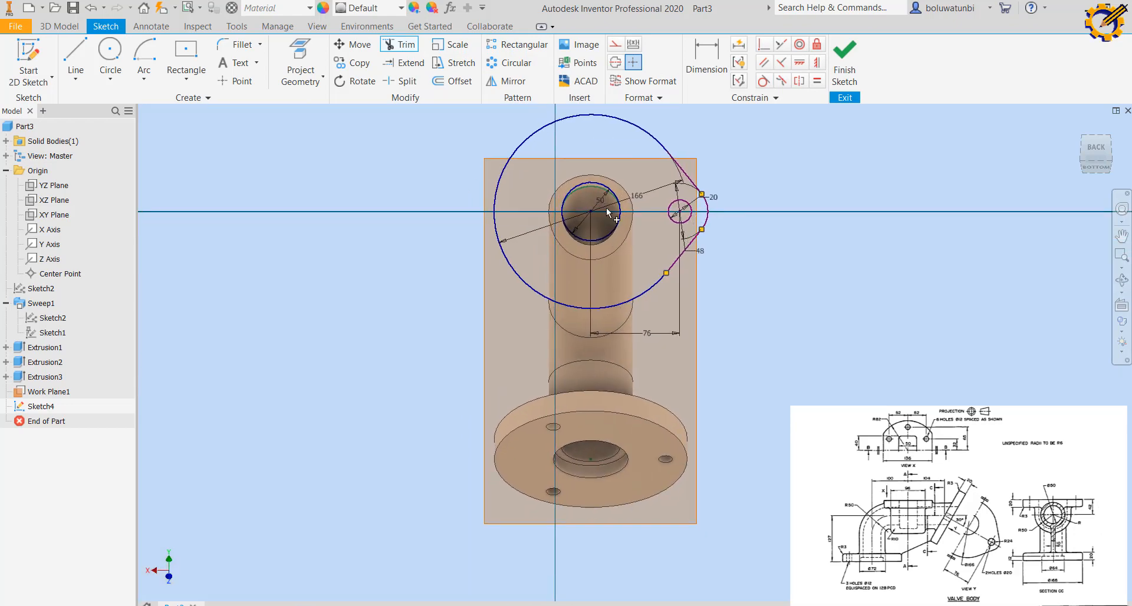
- Draw a vertical line from the bore centre upward as the mirror axis of the flange profile
click(83, 57)
click(591, 211)
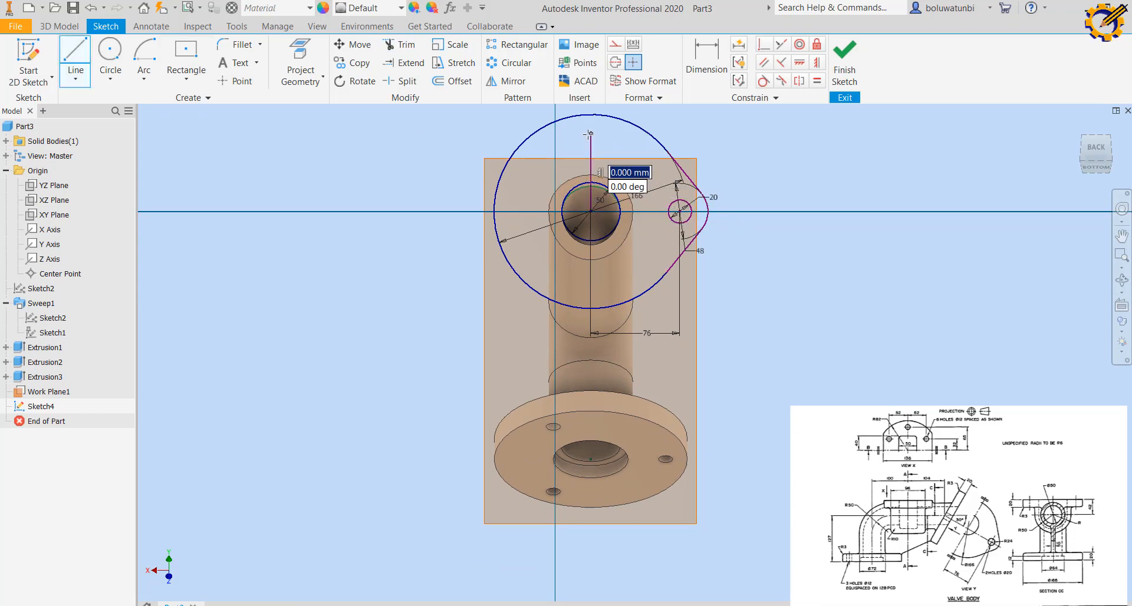
click(590, 115)
- Mirror the lobe's tangent lines, arc and 20 mm circle across the vertical line, and convert that line to construction geometry
click(500, 81)
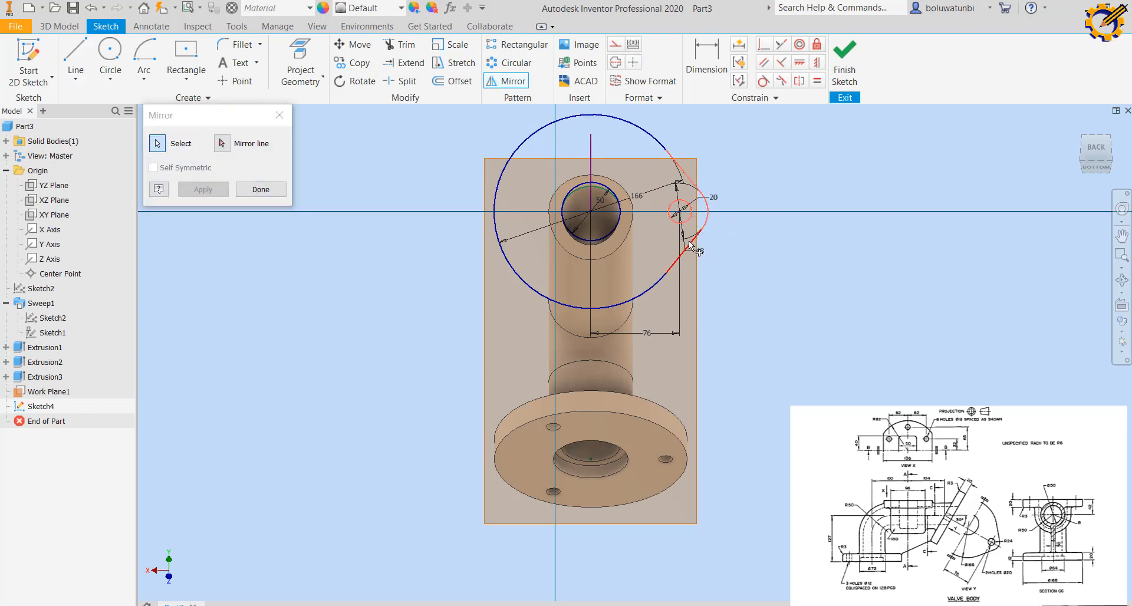
click(222, 144)
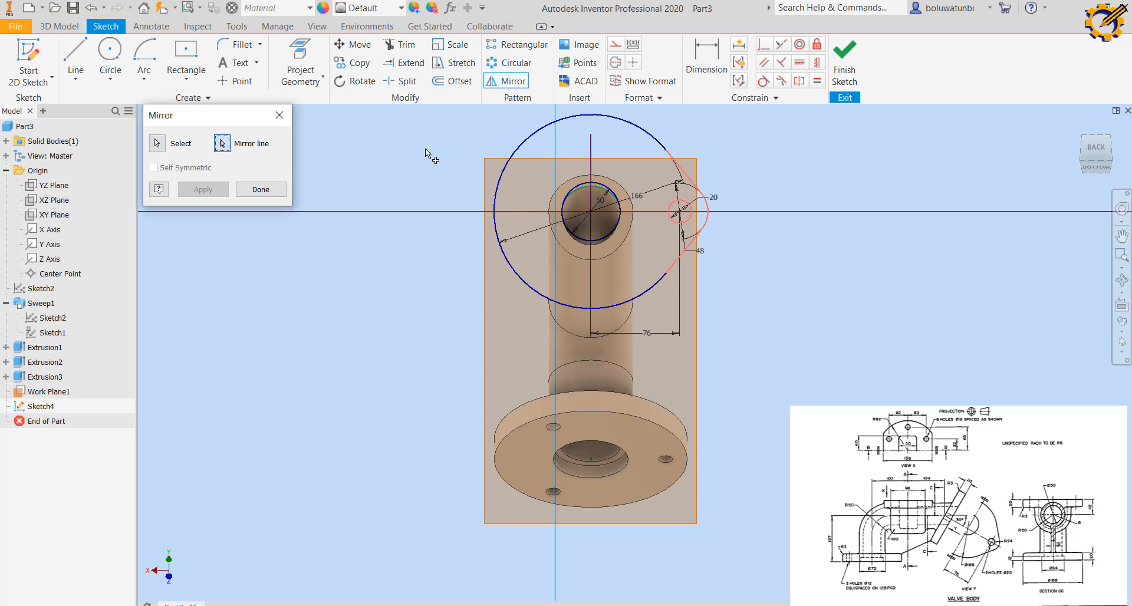
click(591, 159)
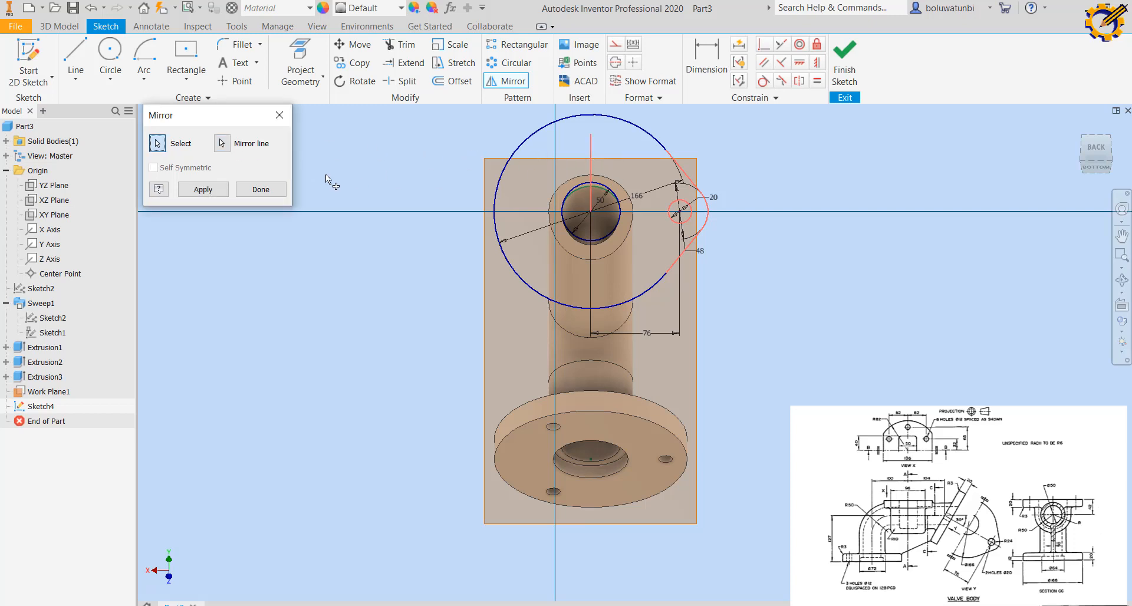
click(216, 190)
click(247, 191)
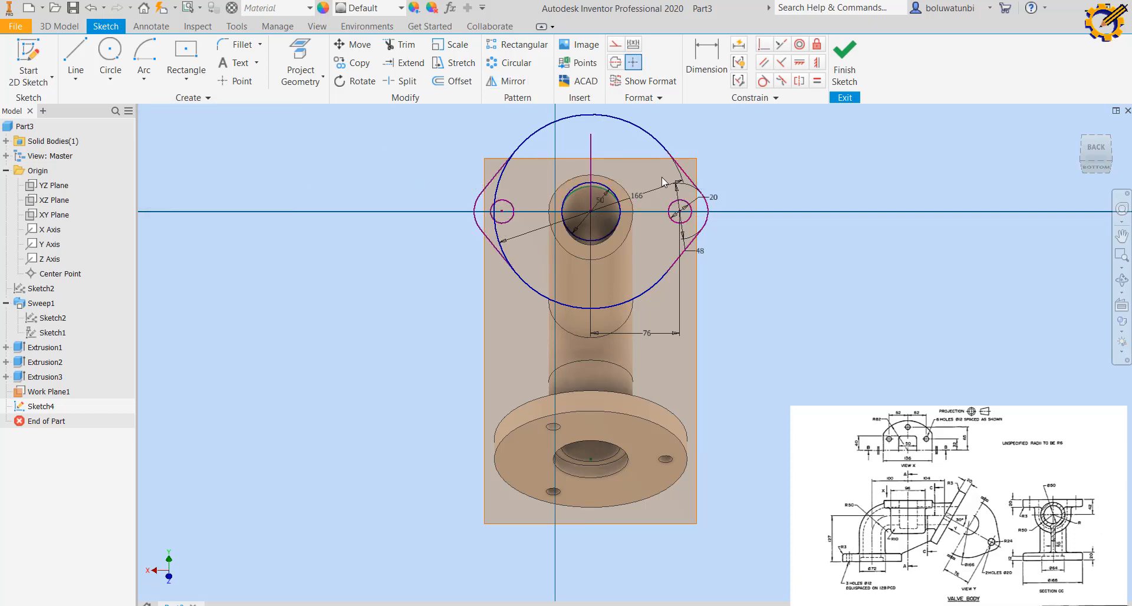
click(592, 161)
click(620, 50)
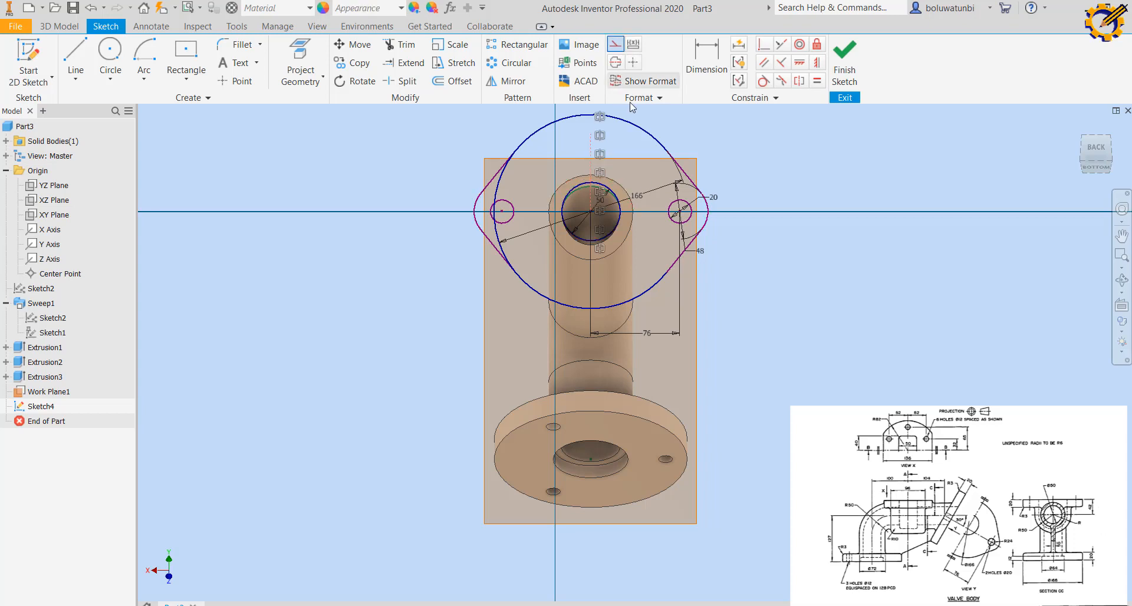
- Trim the remaining 166 mm arc pieces inside the mirrored lobe and its hole
click(405, 46)
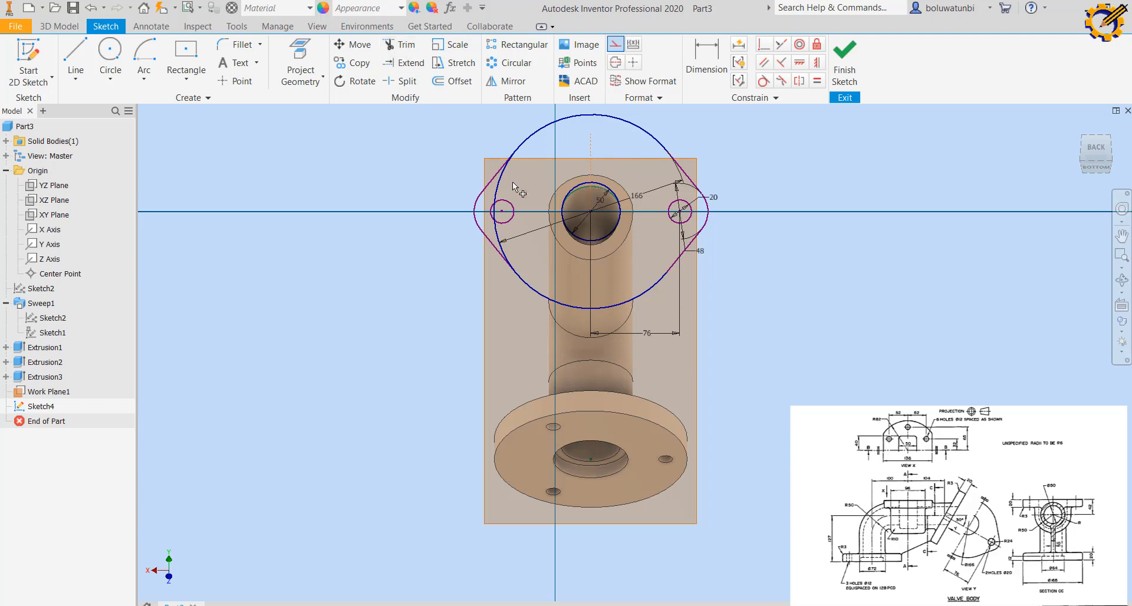
scroll(497, 203, up, 8)
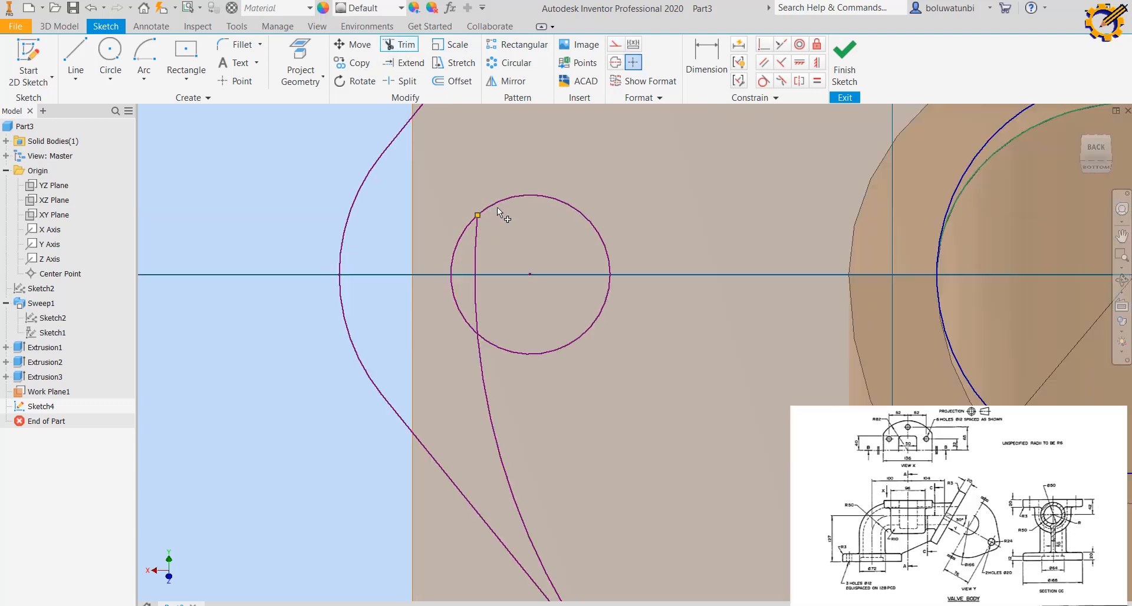
click(473, 236)
scroll(487, 240, down, 5)
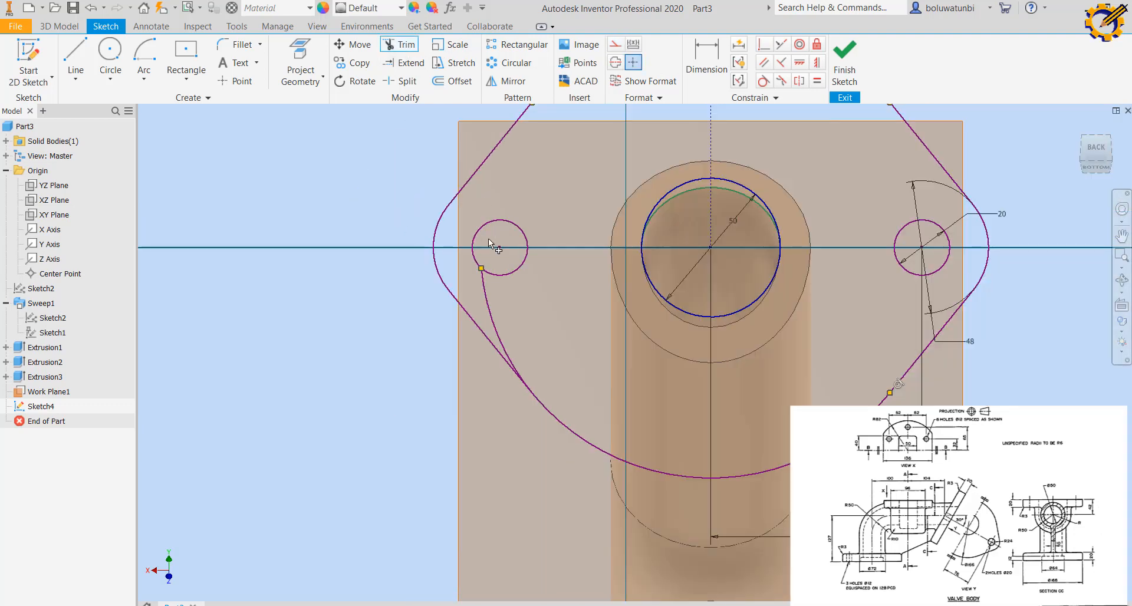
click(492, 302)
scroll(501, 303, down, 6)
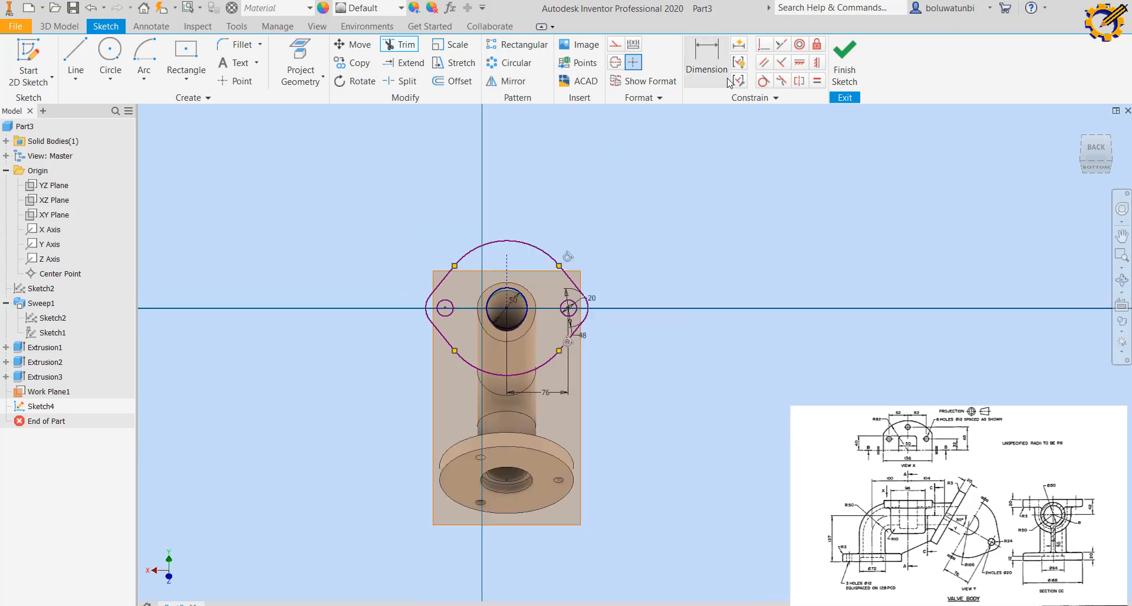
- Finish the sketch and extrude the lobed flange profile 20 mm outward from the inclined plane, joined to the body
click(844, 65)
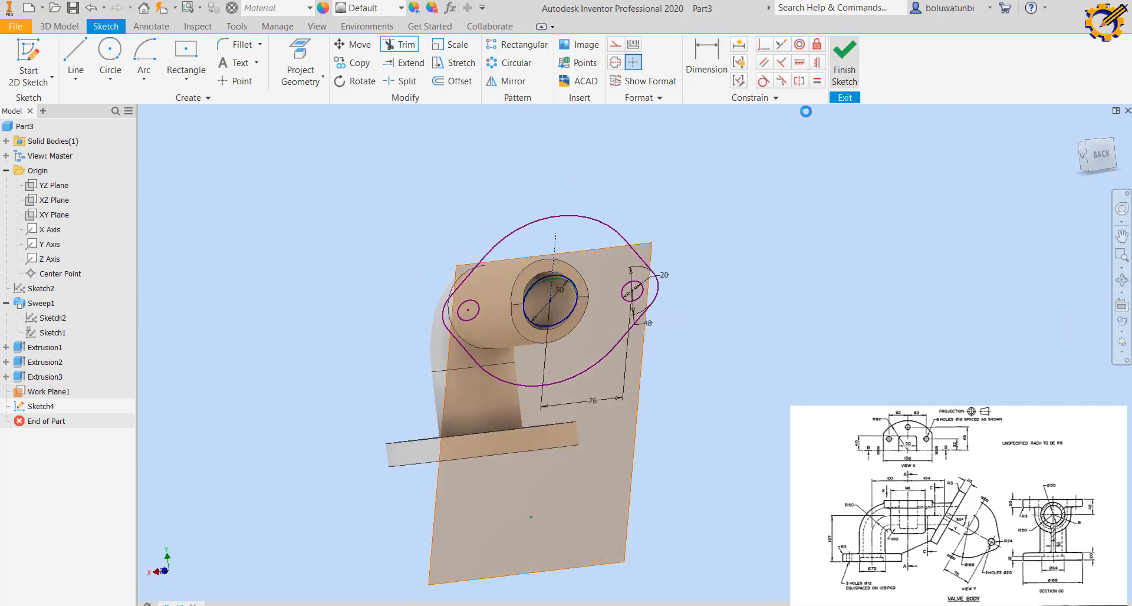
key(e)
scroll(716, 284, down, 3)
middle_drag(716, 284, 647, 226)
click(84, 64)
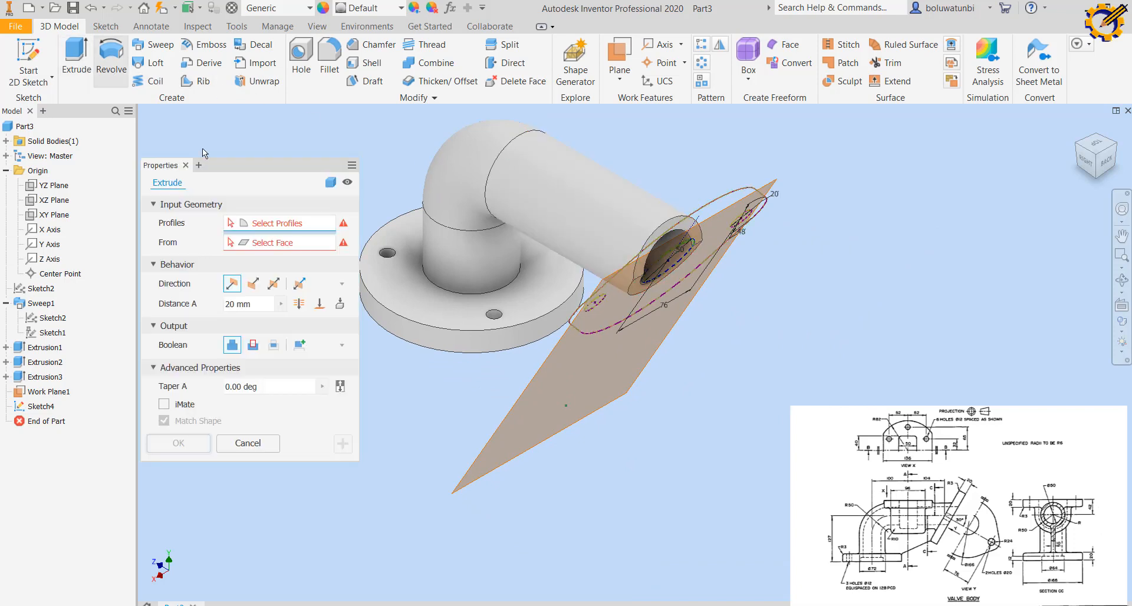
click(596, 315)
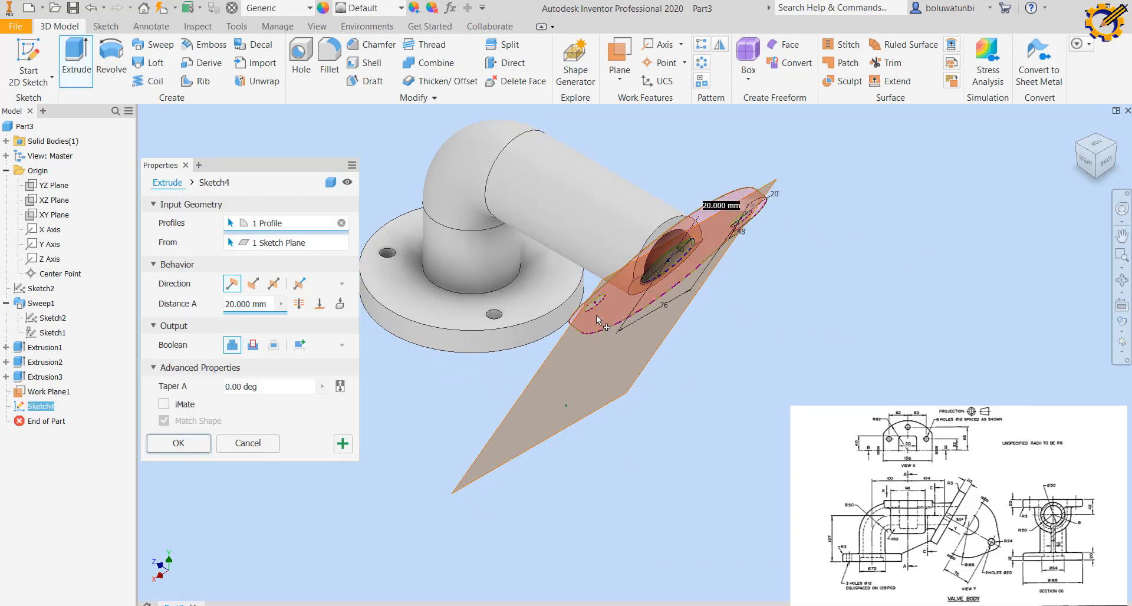
click(187, 444)
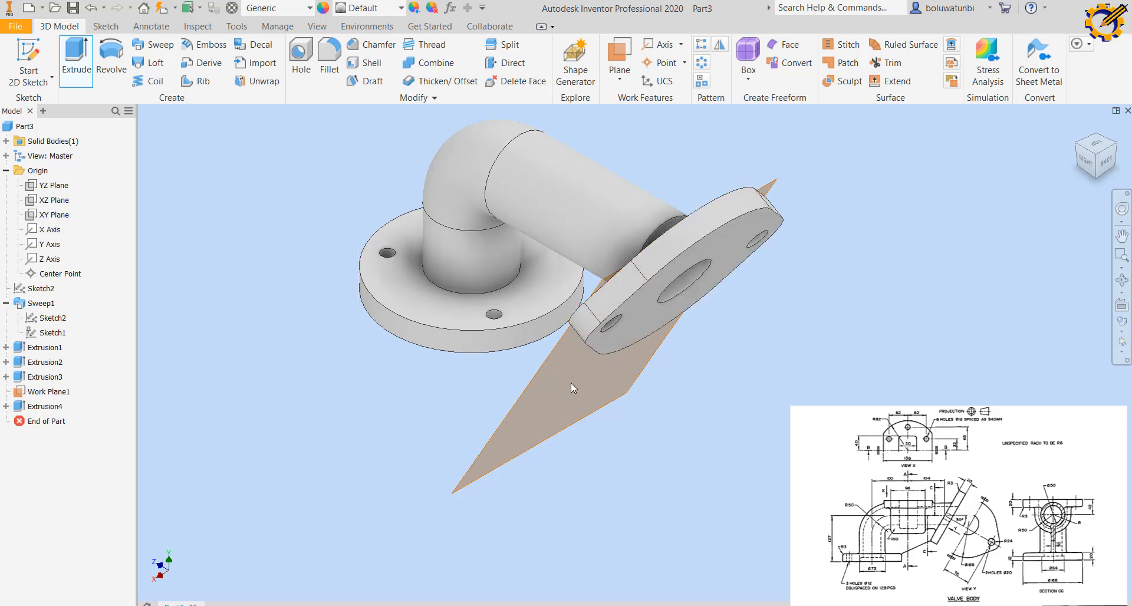
- Hide the inclined work plane beside the new flange
click(537, 384)
right_click(551, 376)
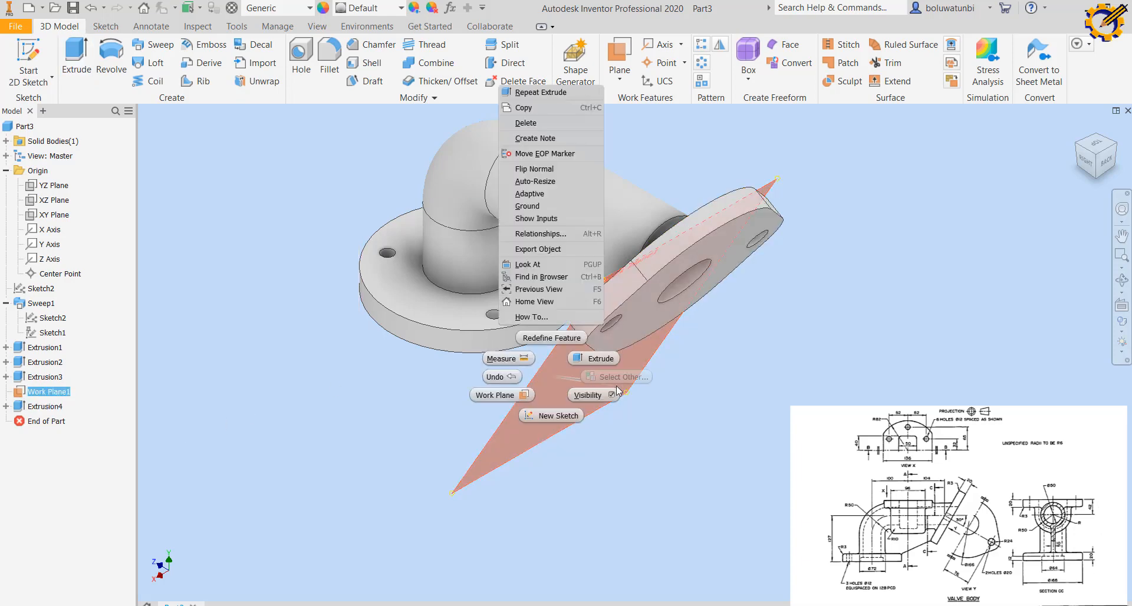
click(609, 395)
- Start a sketch on the open end face of the pipe and project that ring-shaped face into it
scroll(649, 244, up, 5)
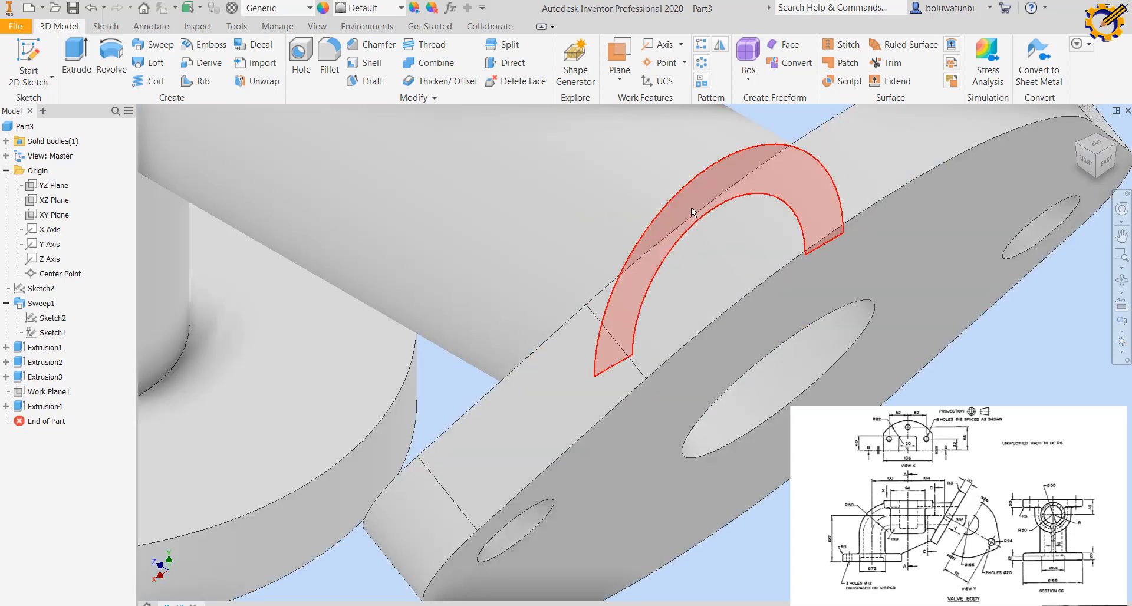
shift+middle_drag(693, 213, 852, 313)
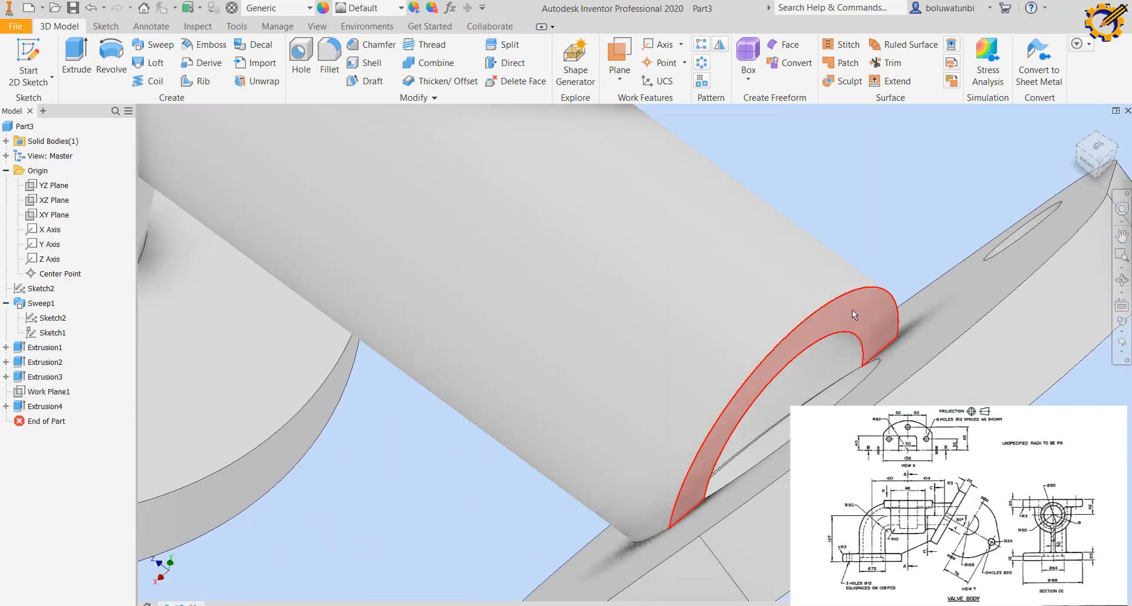
click(885, 299)
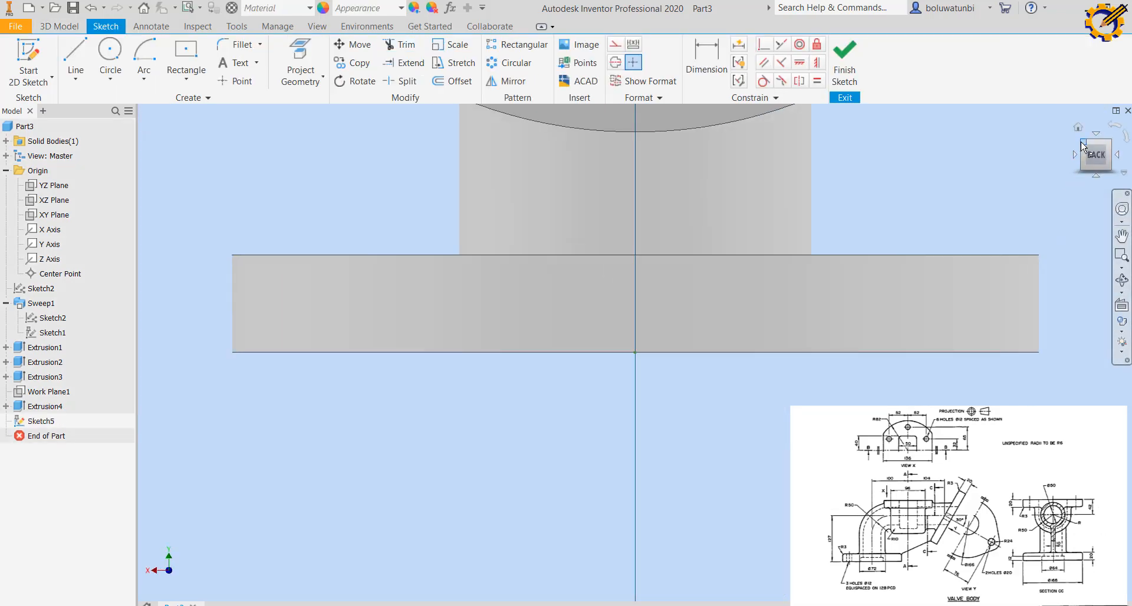
click(1083, 147)
click(301, 62)
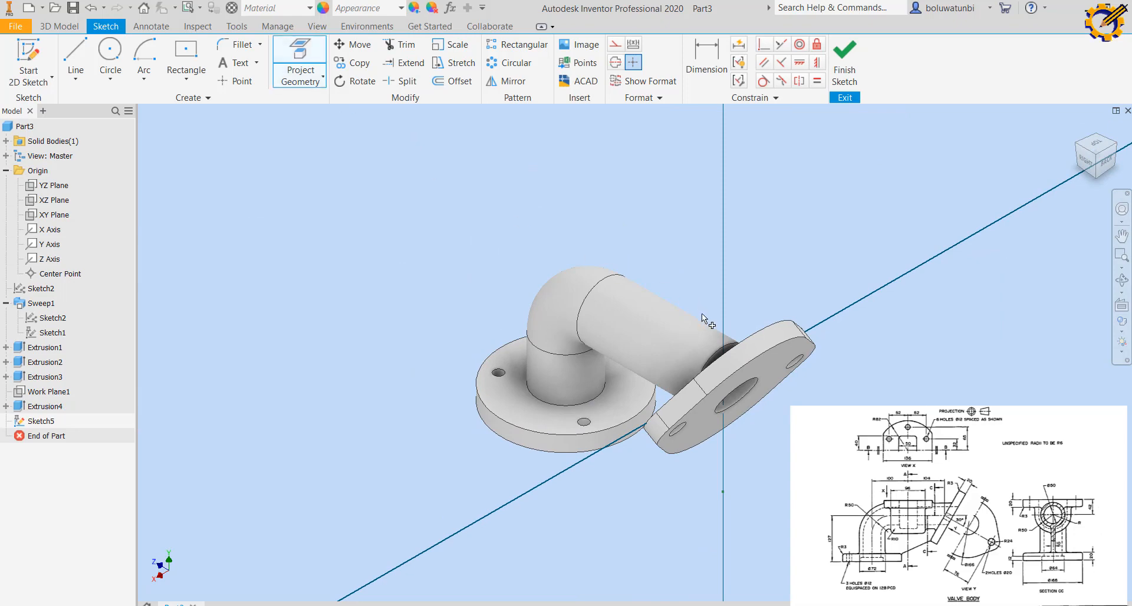
scroll(708, 345, up, 5)
right_click(760, 378)
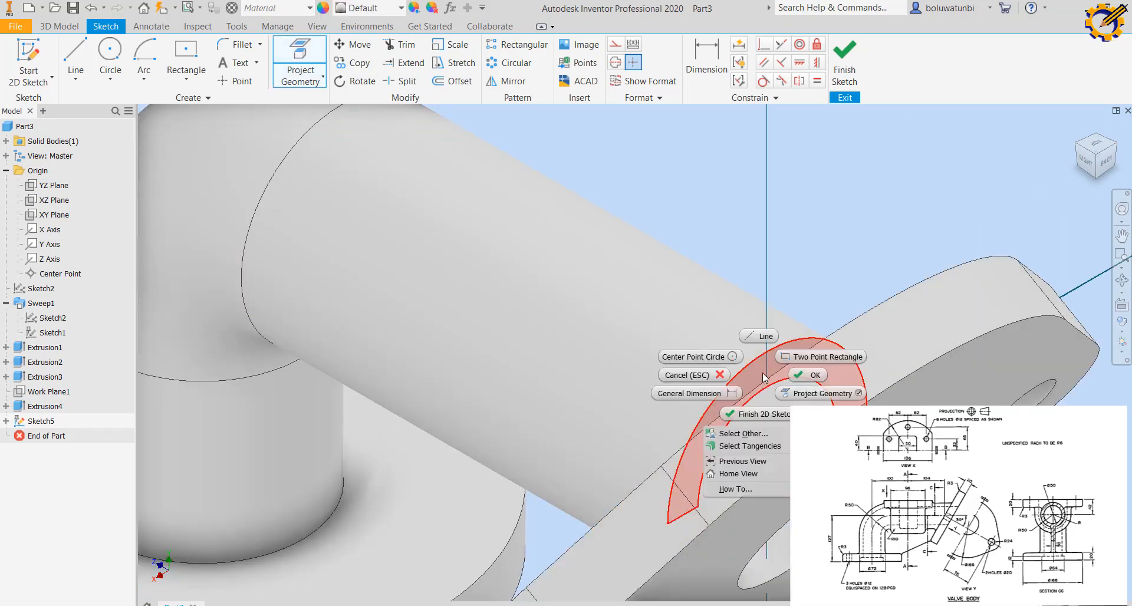
click(817, 376)
- Extrude the projected pipe end profile up to the lobed flange's face, joined to the body
click(55, 27)
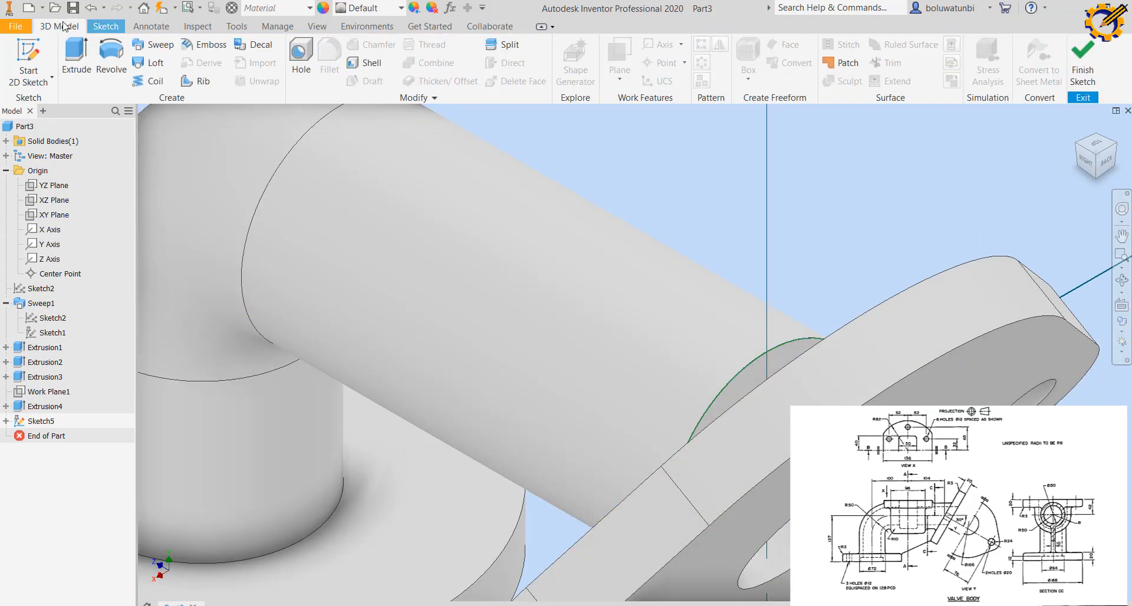
click(78, 61)
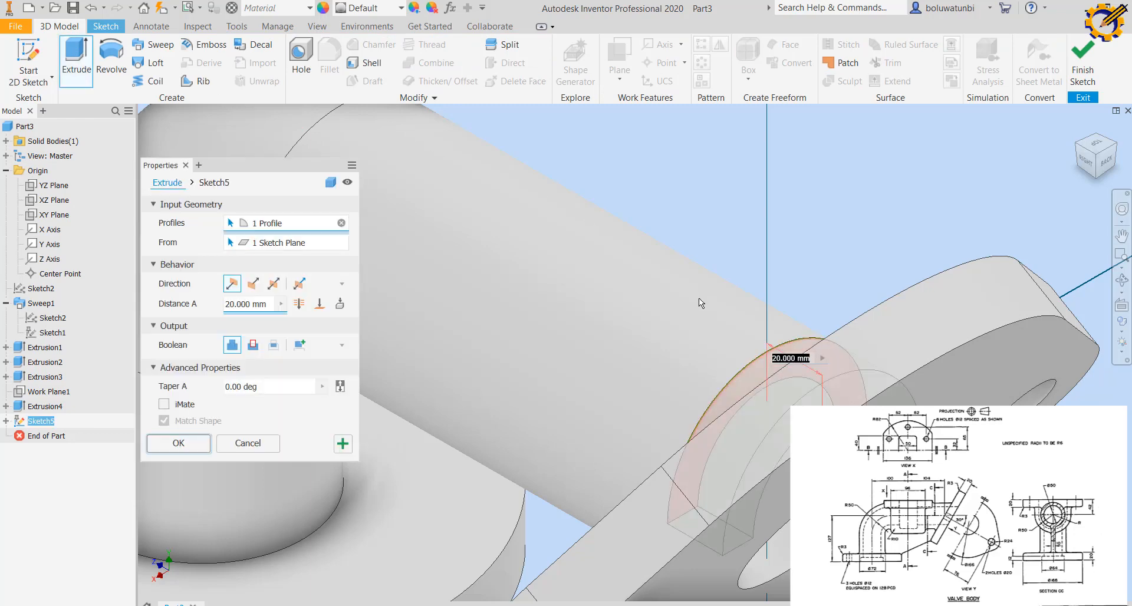
click(319, 303)
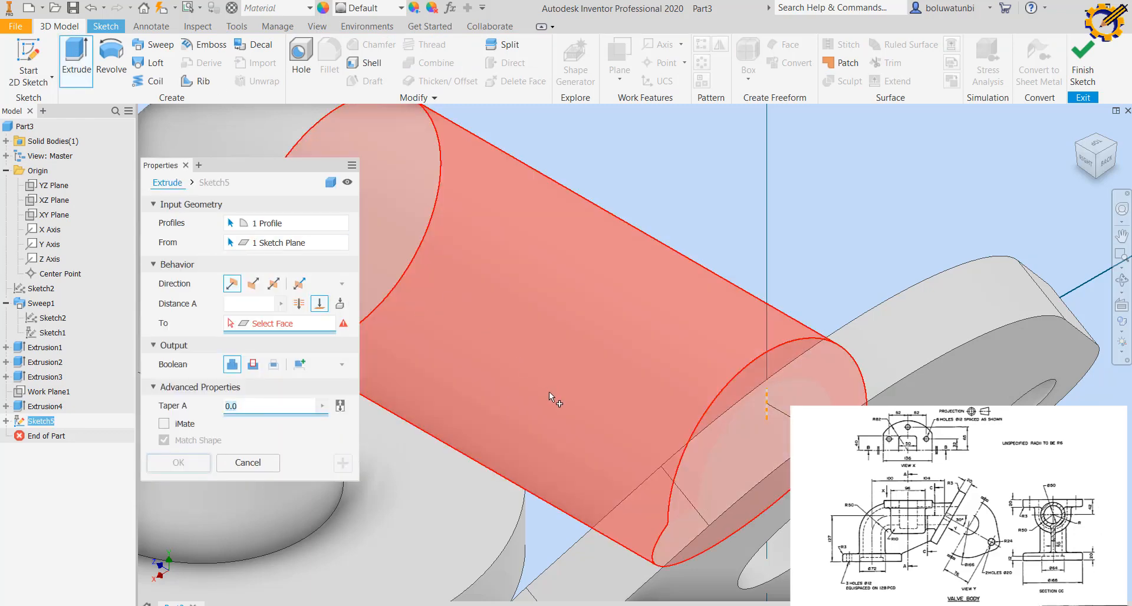
shift+middle_drag(625, 413, 708, 423)
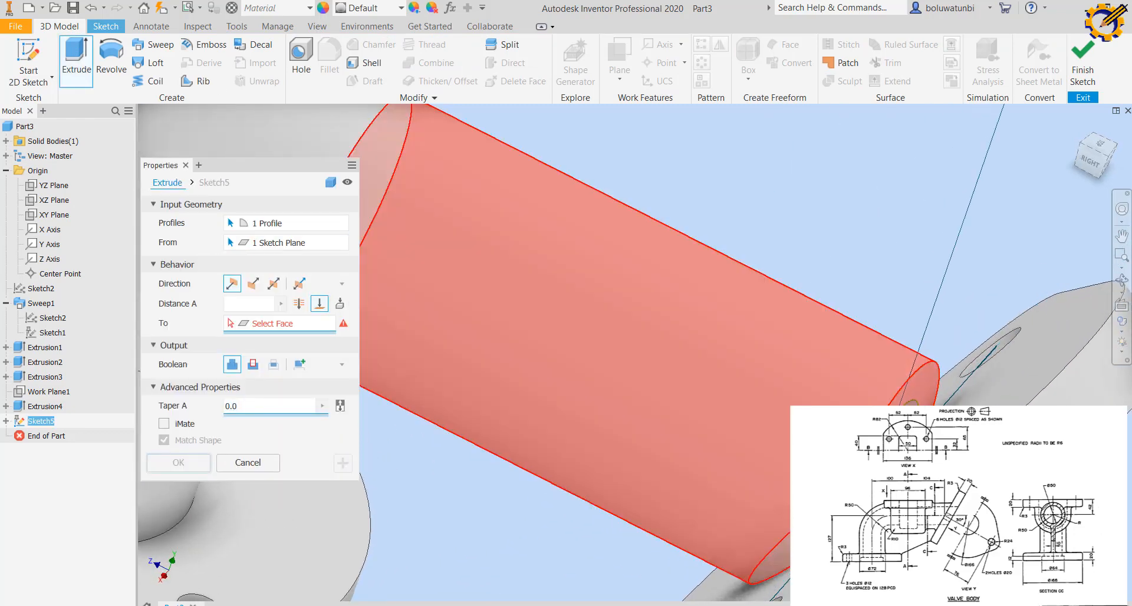
click(1120, 283)
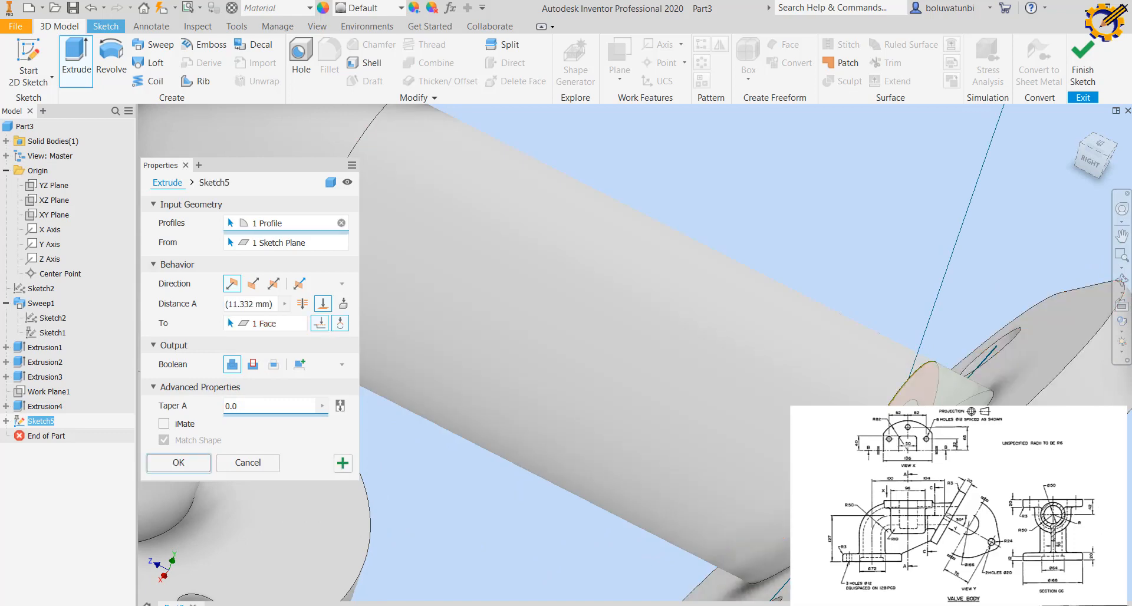
click(203, 466)
scroll(763, 445, up, 4)
middle_drag(749, 433, 643, 312)
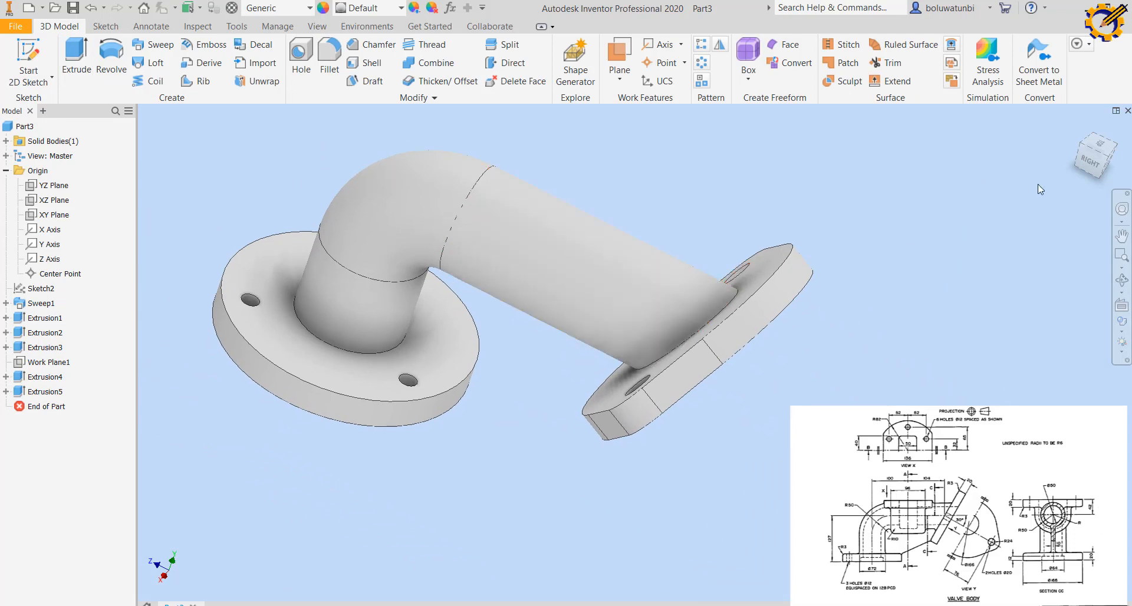
- Create a work plane offset 127+42 mm above the XZ plane
click(1092, 159)
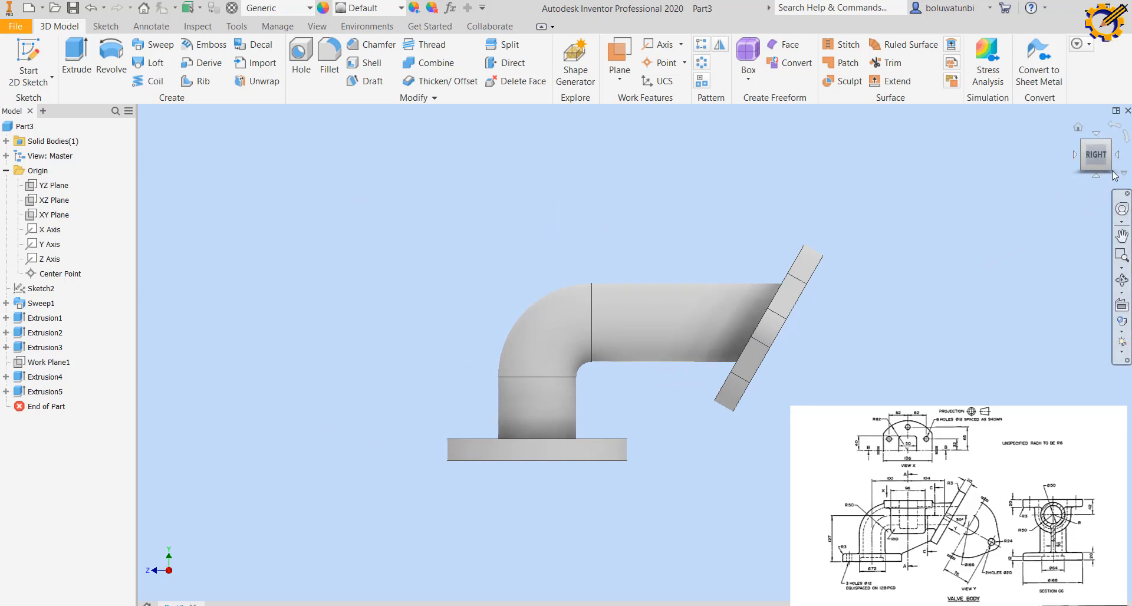
click(1100, 148)
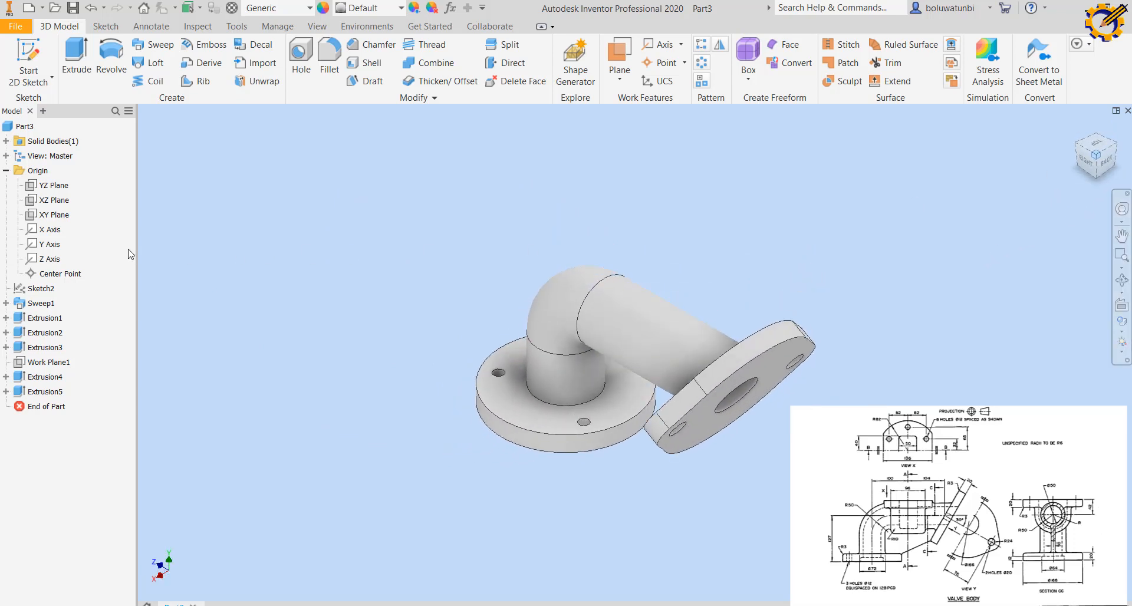
click(55, 200)
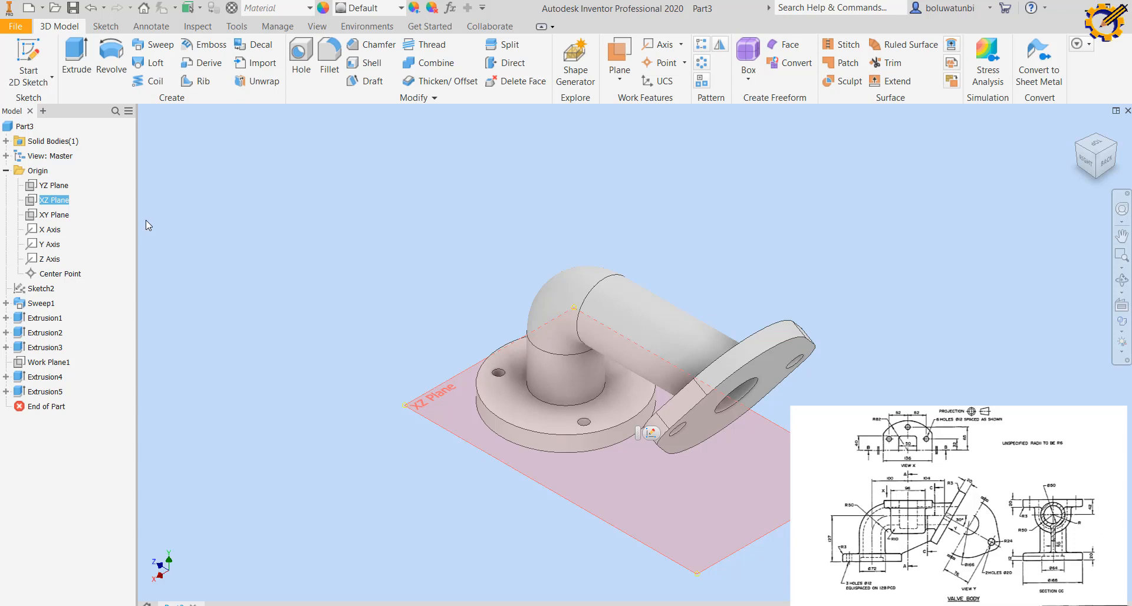
click(620, 79)
click(553, 133)
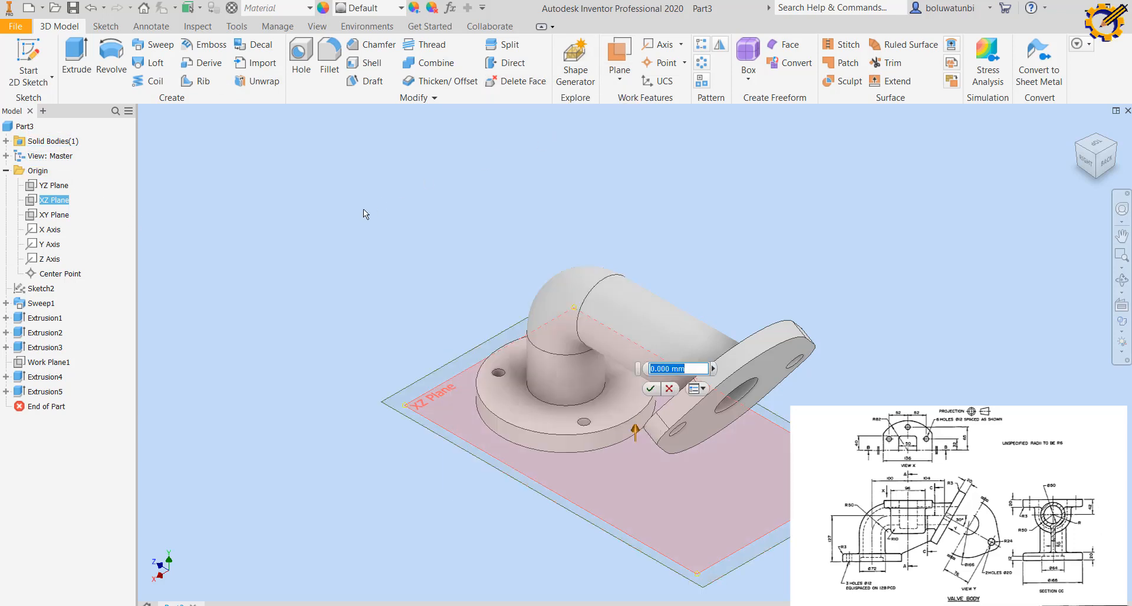
text(127)
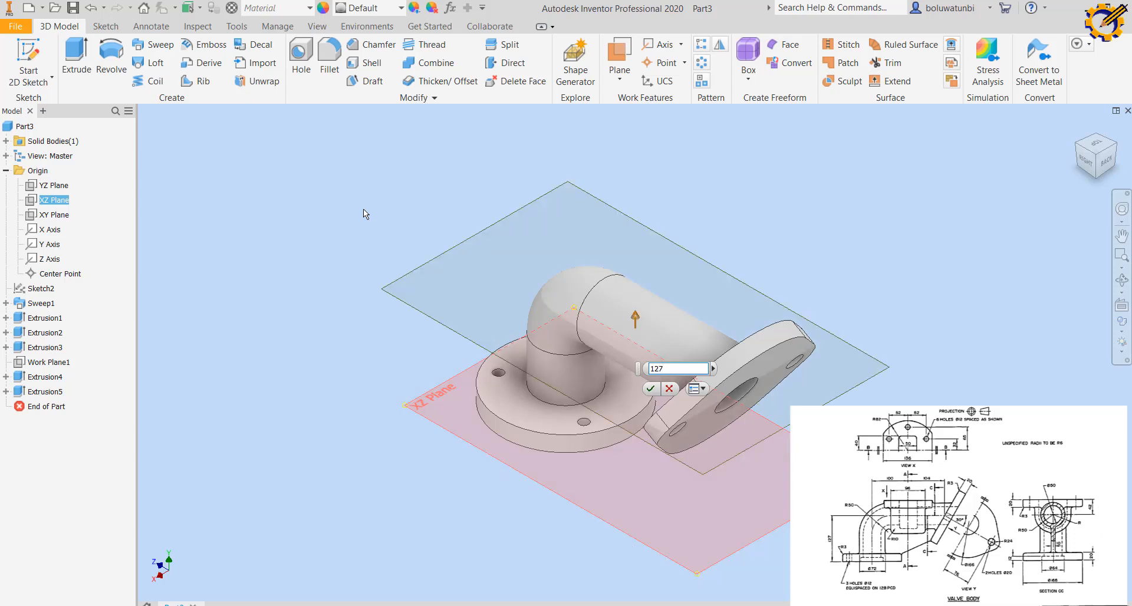
text(+42)
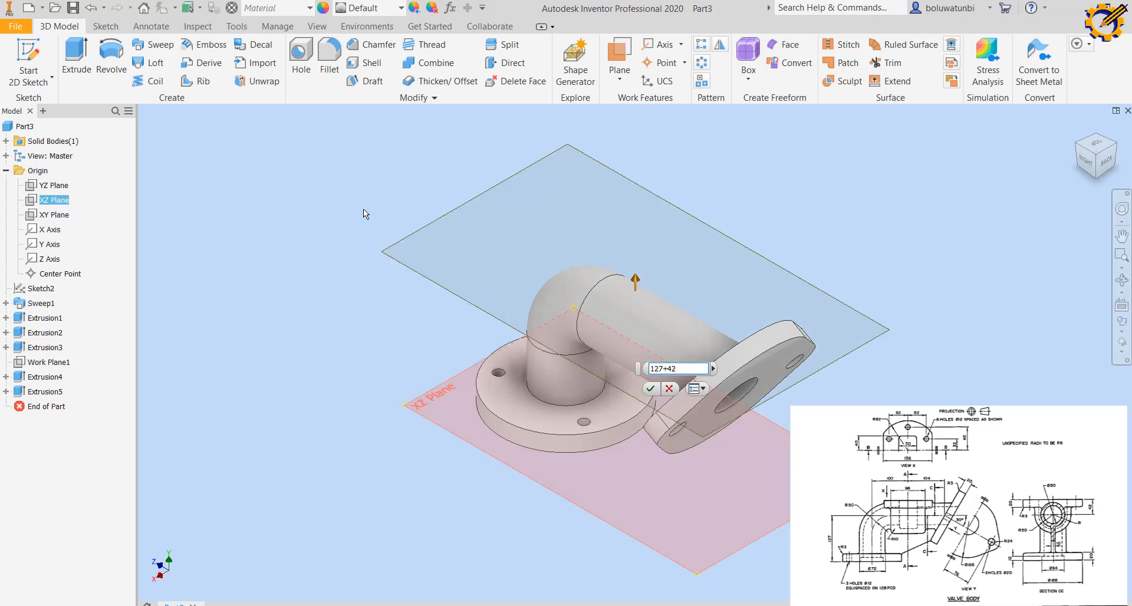
key(Return)
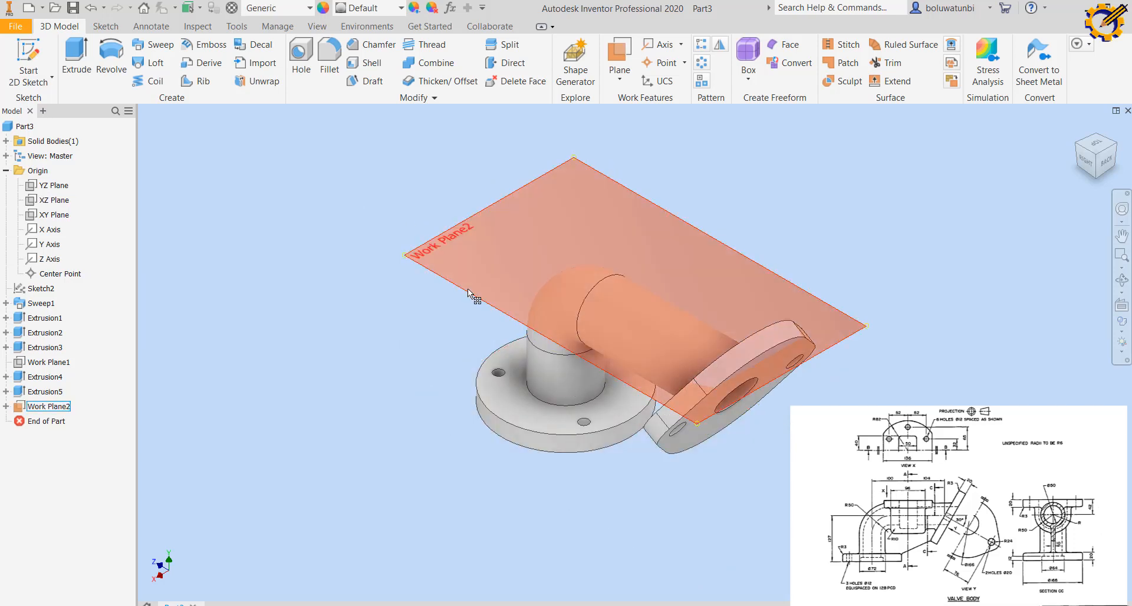
- Start a sketch on the offset plane and draw a centre rectangle on the pipe axis, 50 mm along the pipe and 80 mm across
click(469, 293)
click(480, 278)
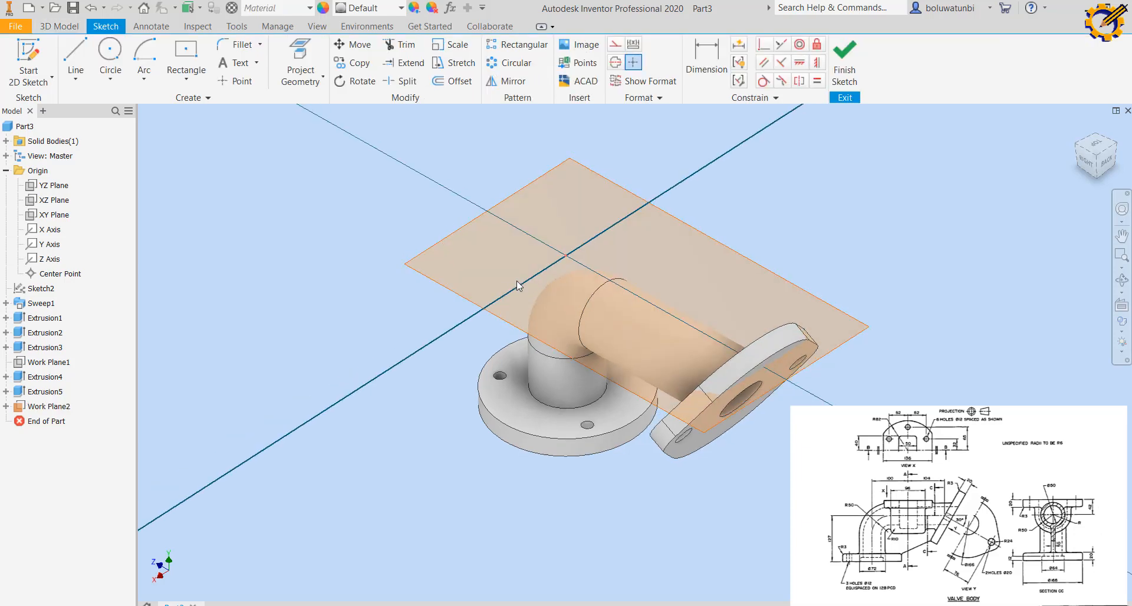
click(187, 78)
click(171, 168)
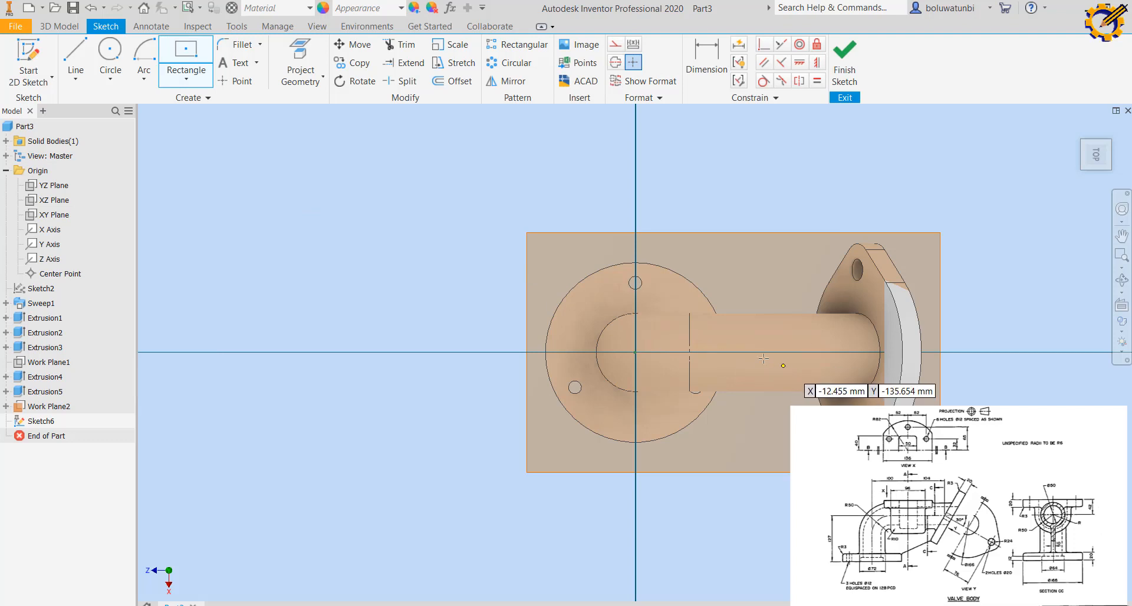
click(745, 352)
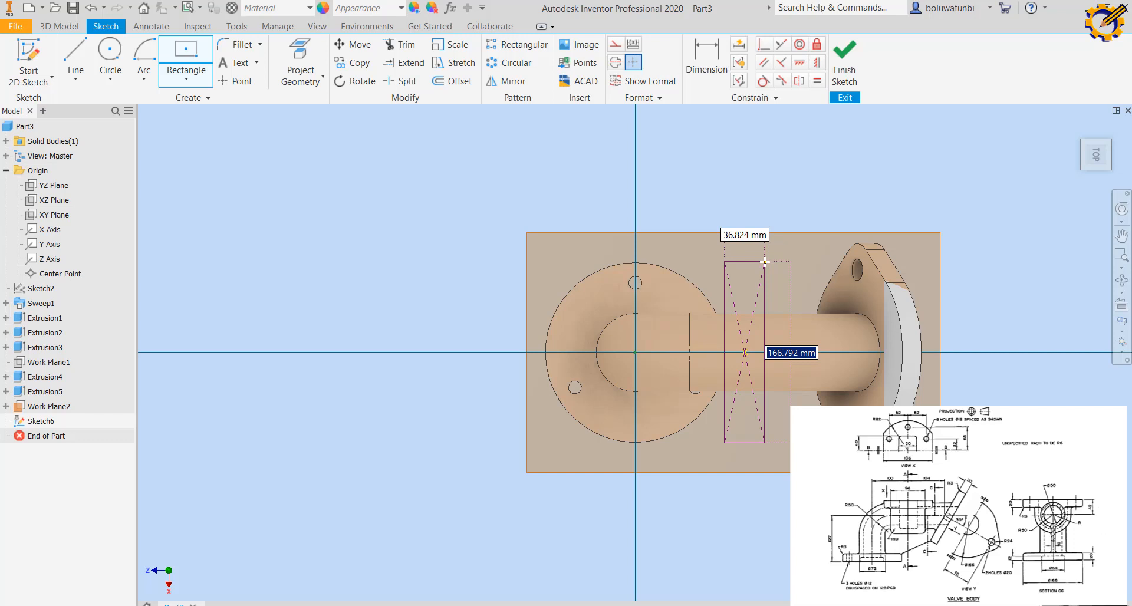
text(80)
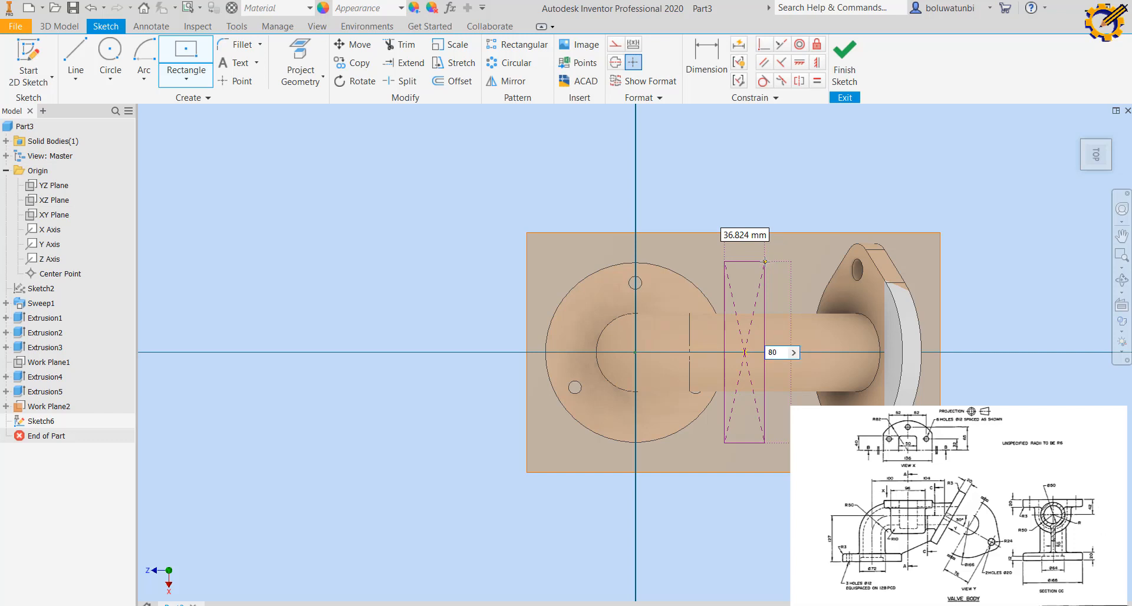
key(Tab)
text(50)
key(Return)
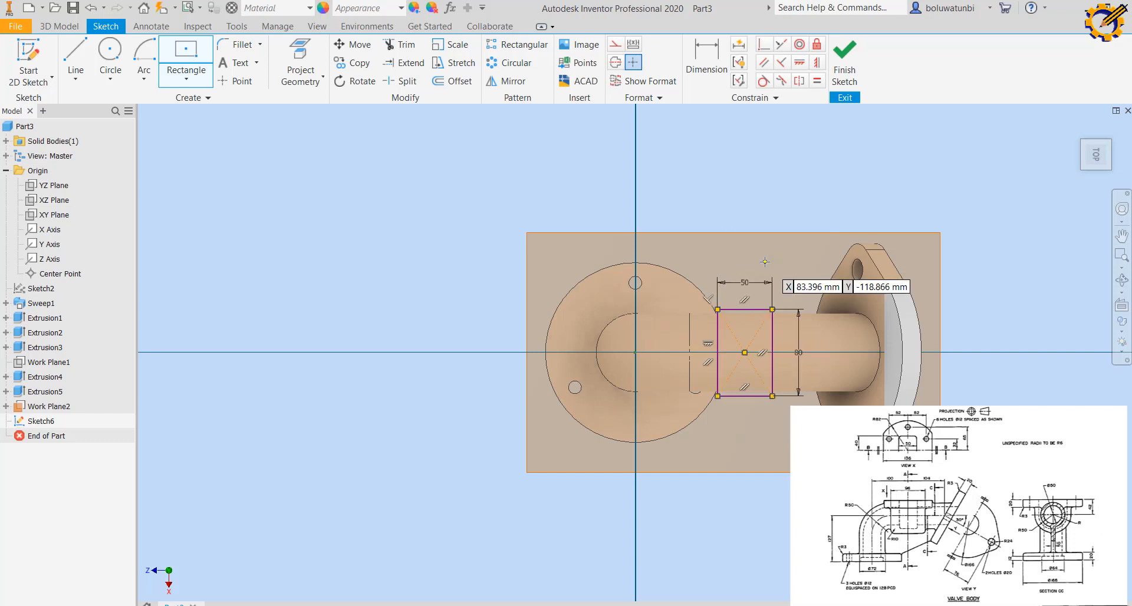
- Draw a second centre rectangle around the same centre point, 136 mm along the pipe and 130 mm across
click(745, 352)
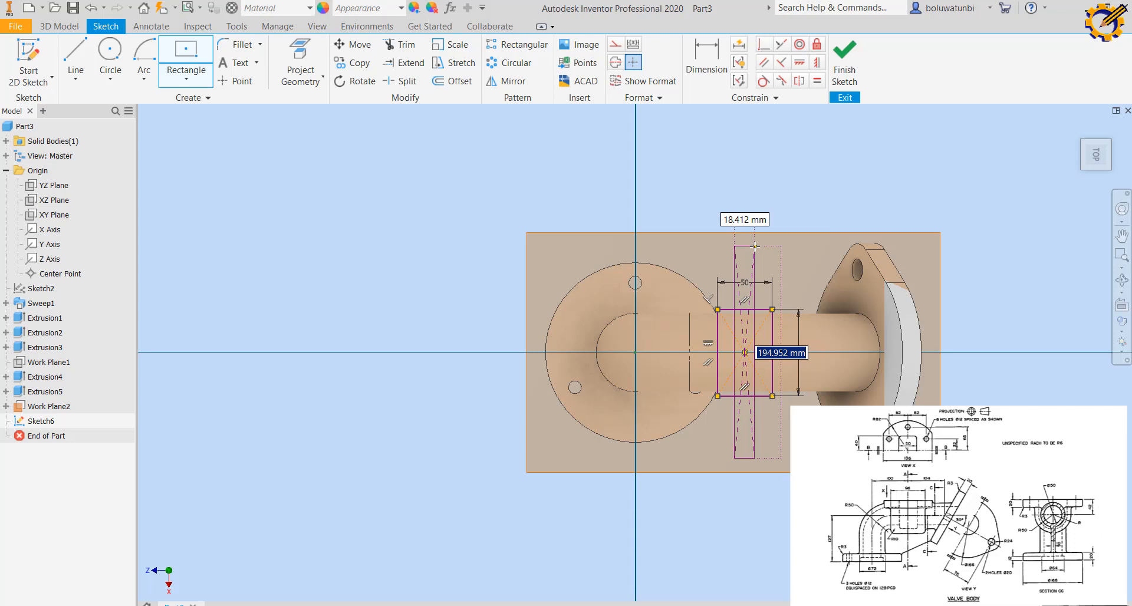
text(65)
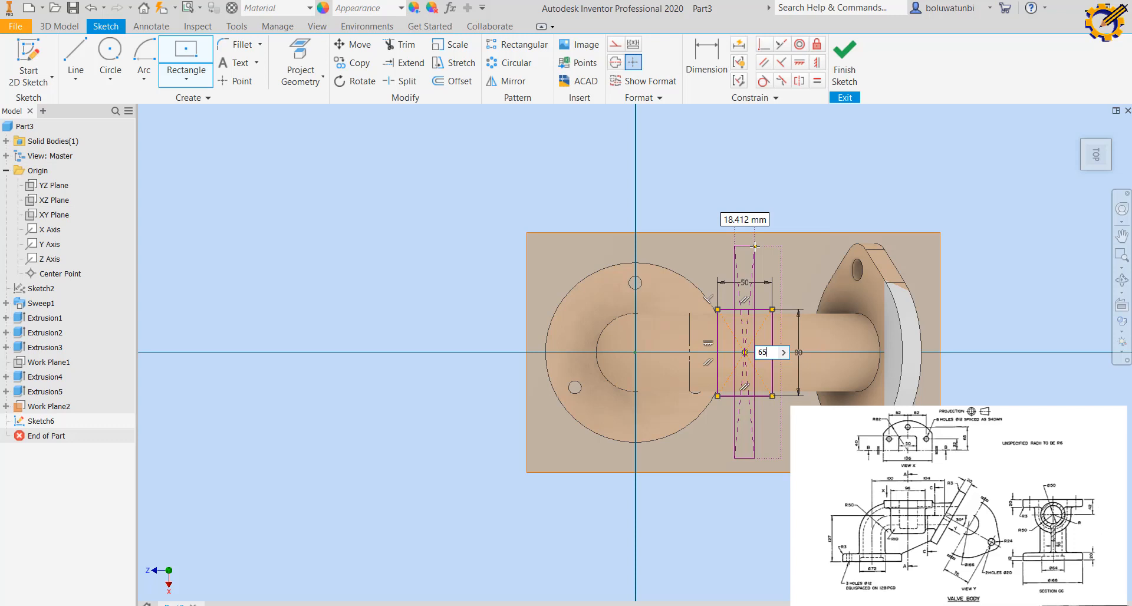
key(BackSpace)
key(BackSpace)
text(130)
key(Tab)
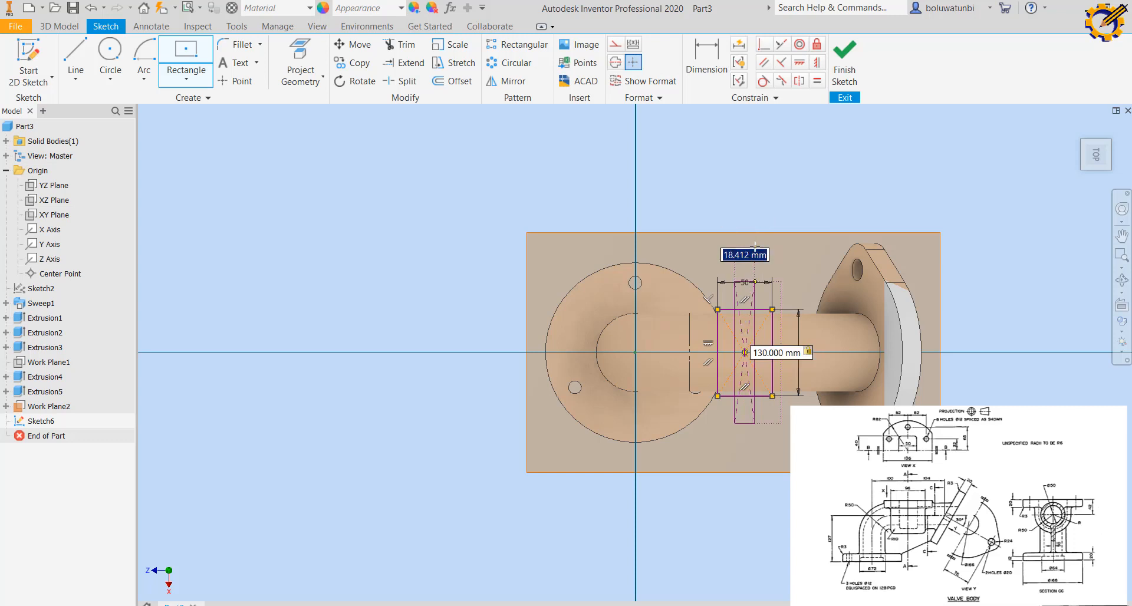
text(136)
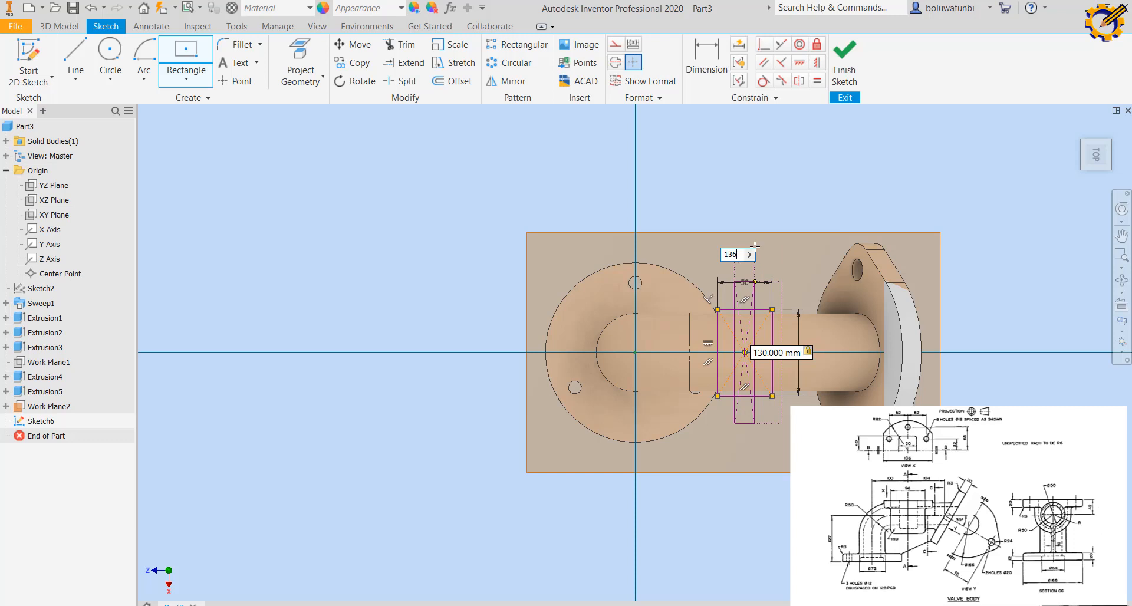
key(Return)
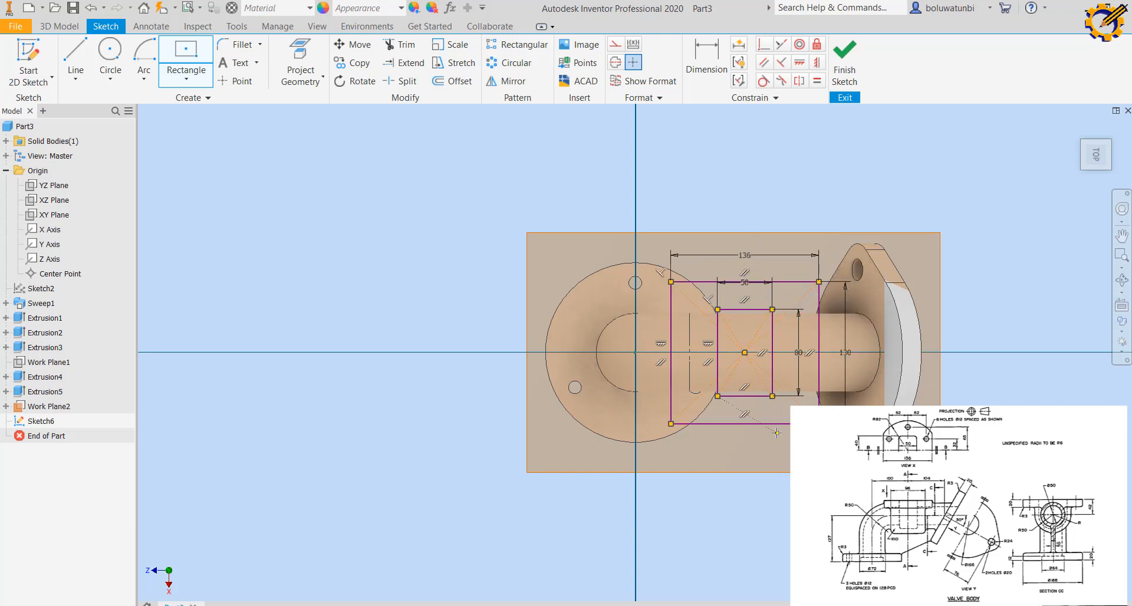
- Dimension the rectangles' shared centre 100 mm from the sketch origin along the pipe axis
click(703, 57)
click(746, 352)
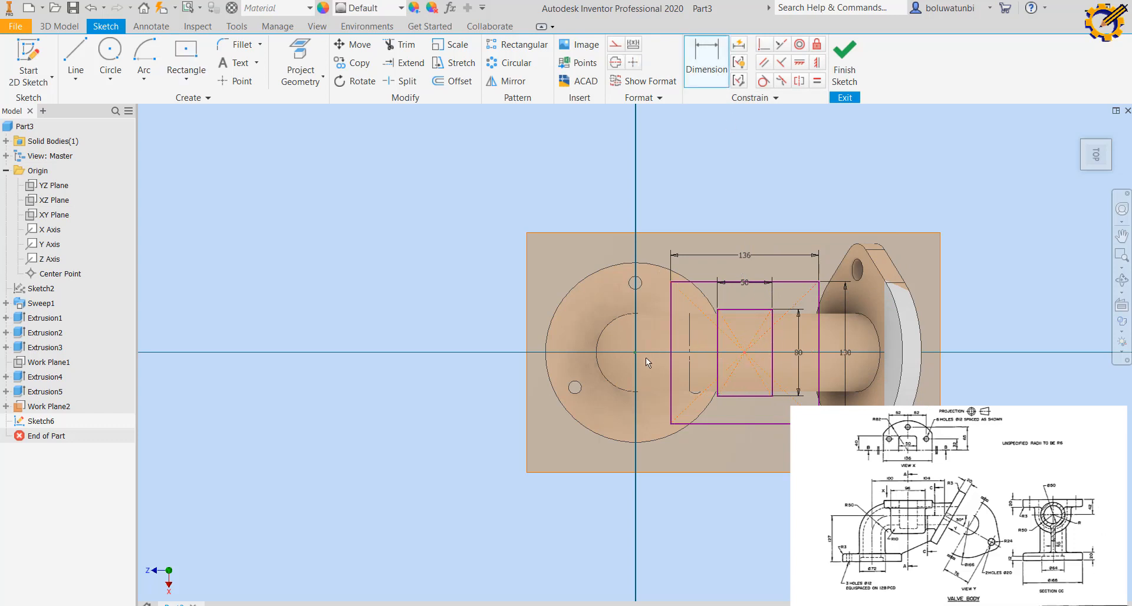
click(638, 354)
click(692, 196)
text(100)
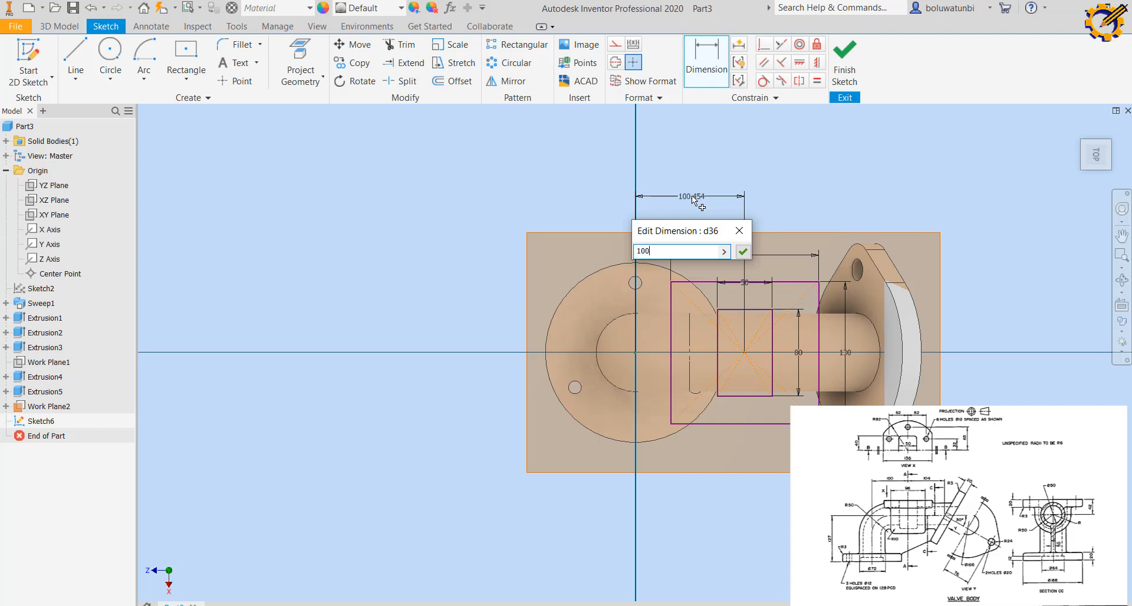
key(Return)
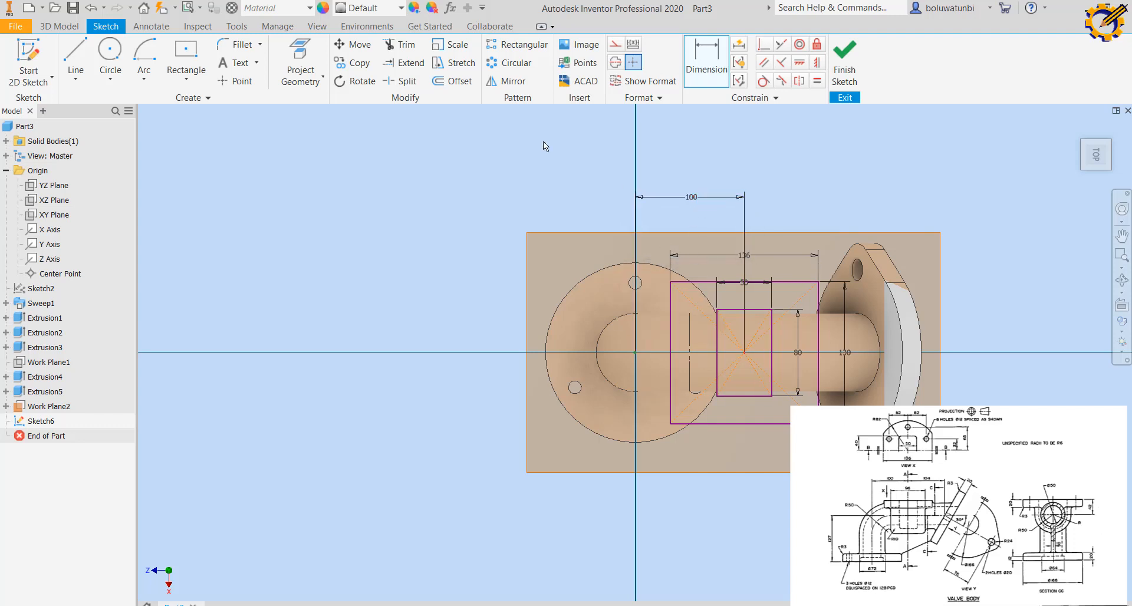
- Draw a centre-point arc of radius 82 mm around the rectangles' shared centre, sweeping almost a full circle with its gap towards the round base flange
click(144, 76)
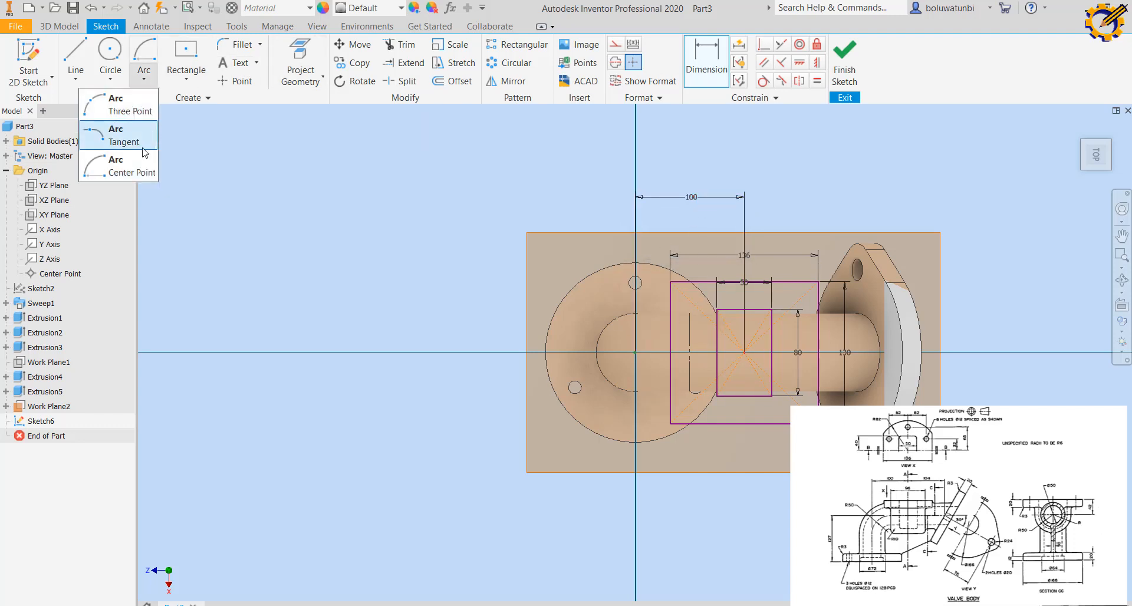
click(133, 158)
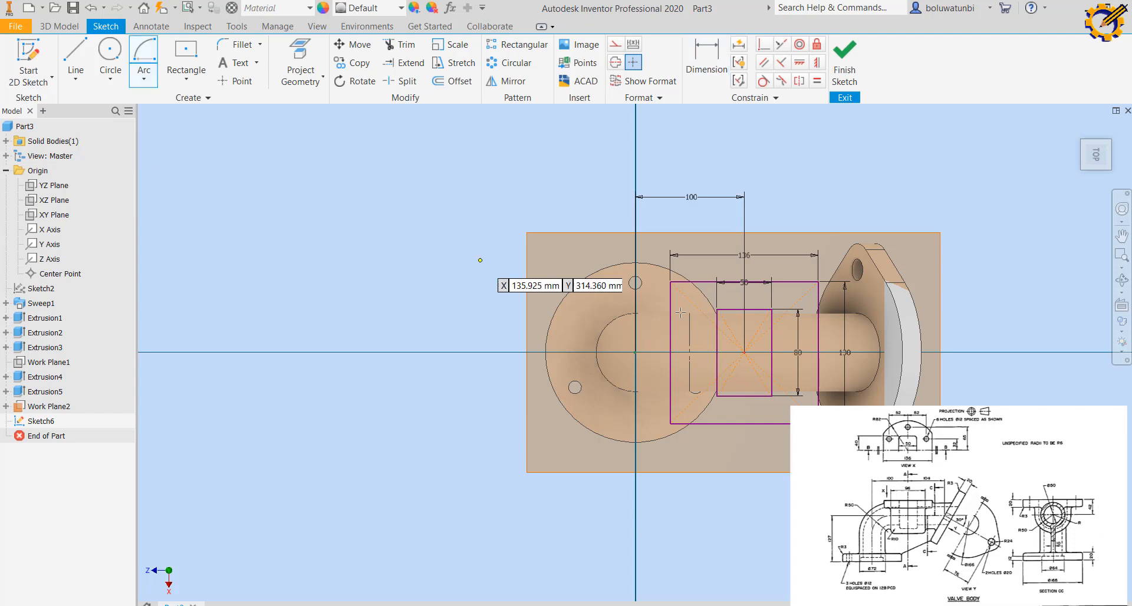
click(745, 352)
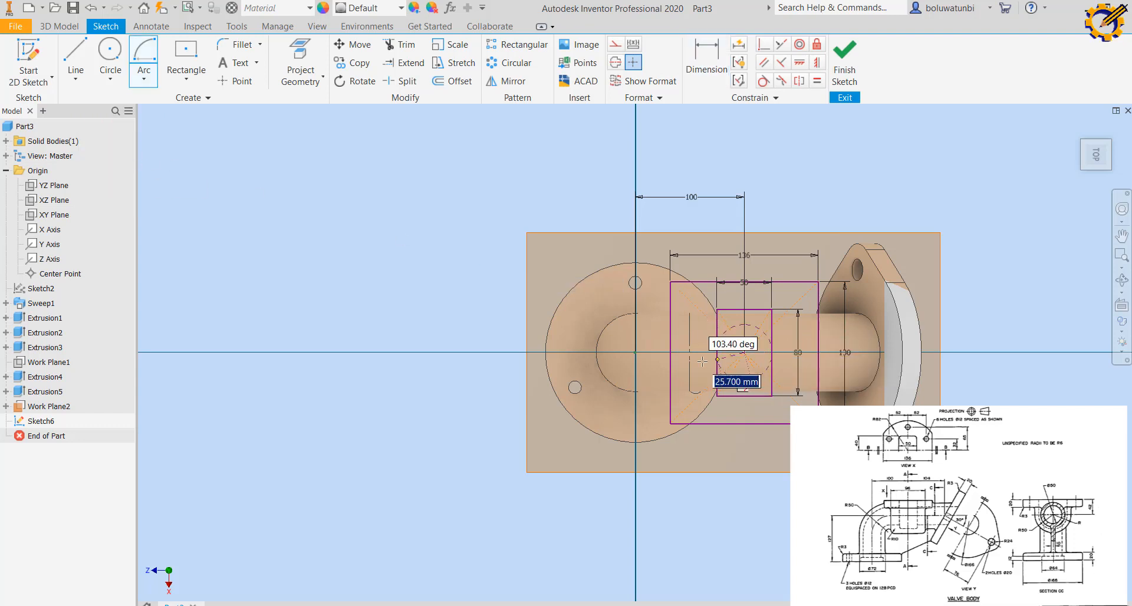
click(656, 339)
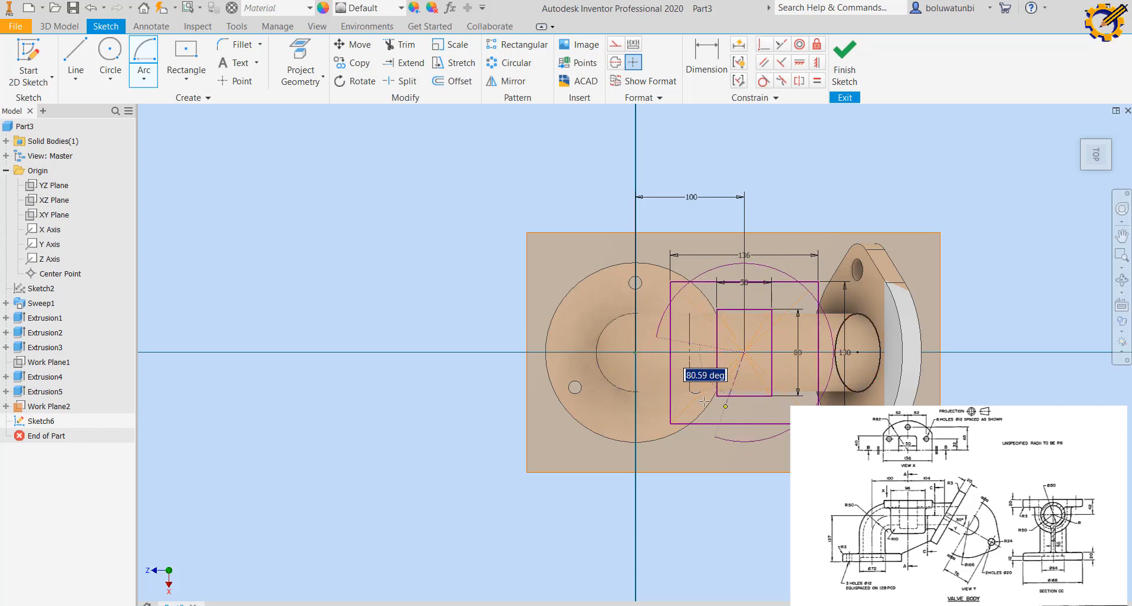
click(678, 380)
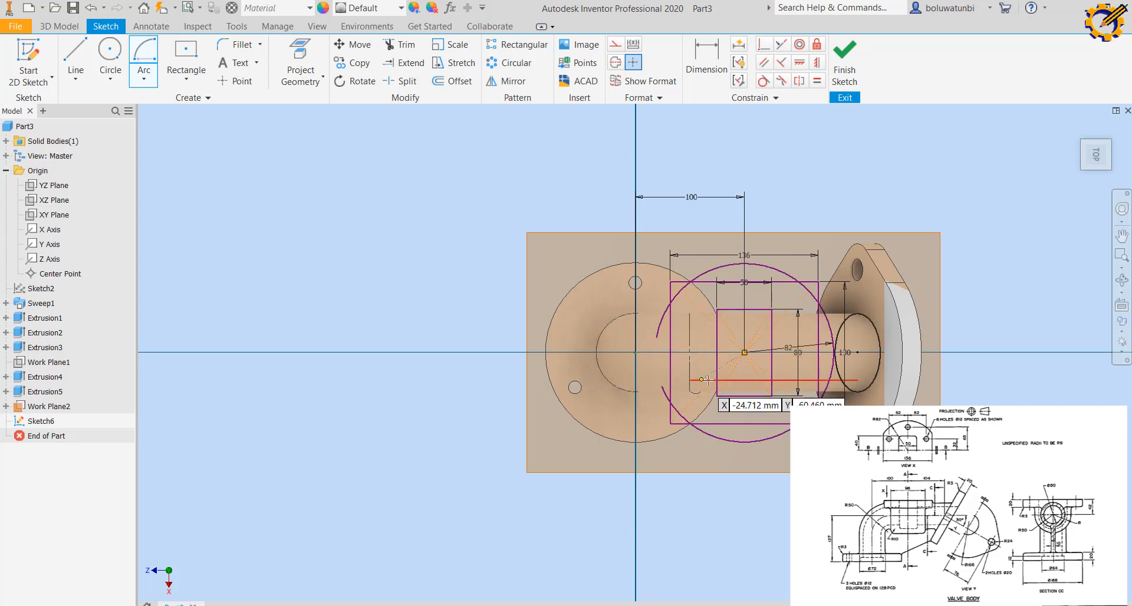
- Trim the outer rectangle's two corners and the protruding arc ends on the side facing the round base flange
scroll(735, 368, down, 3)
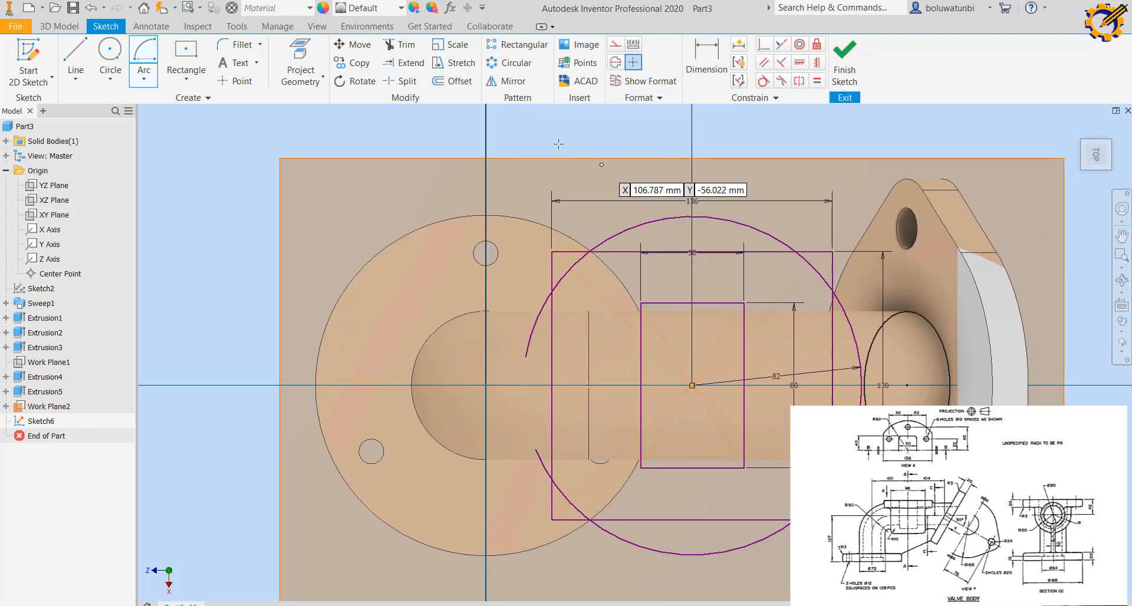
click(399, 47)
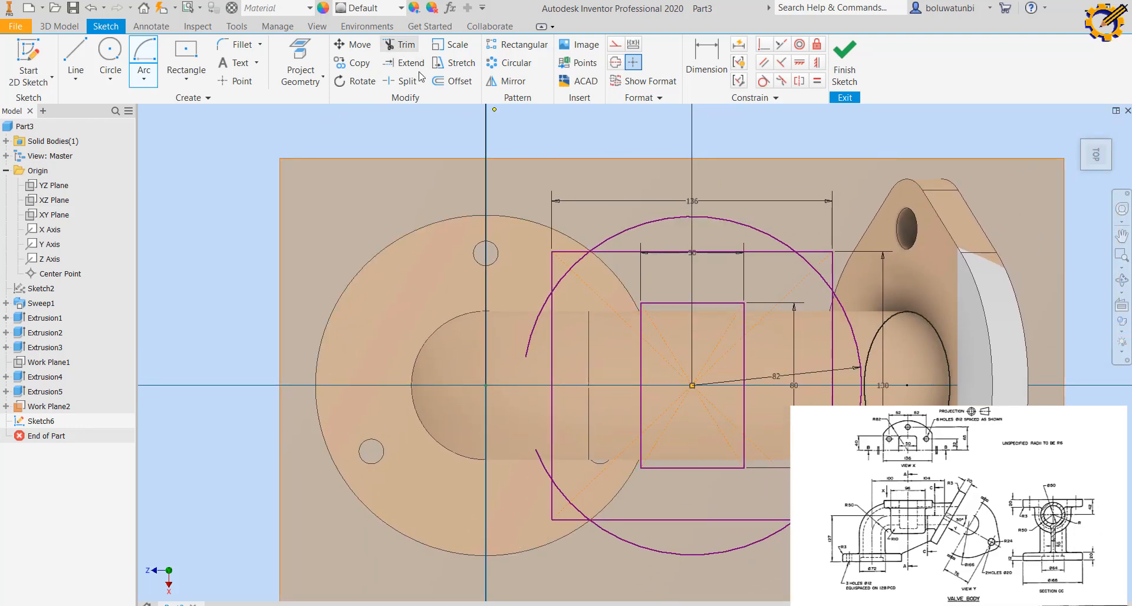
click(571, 253)
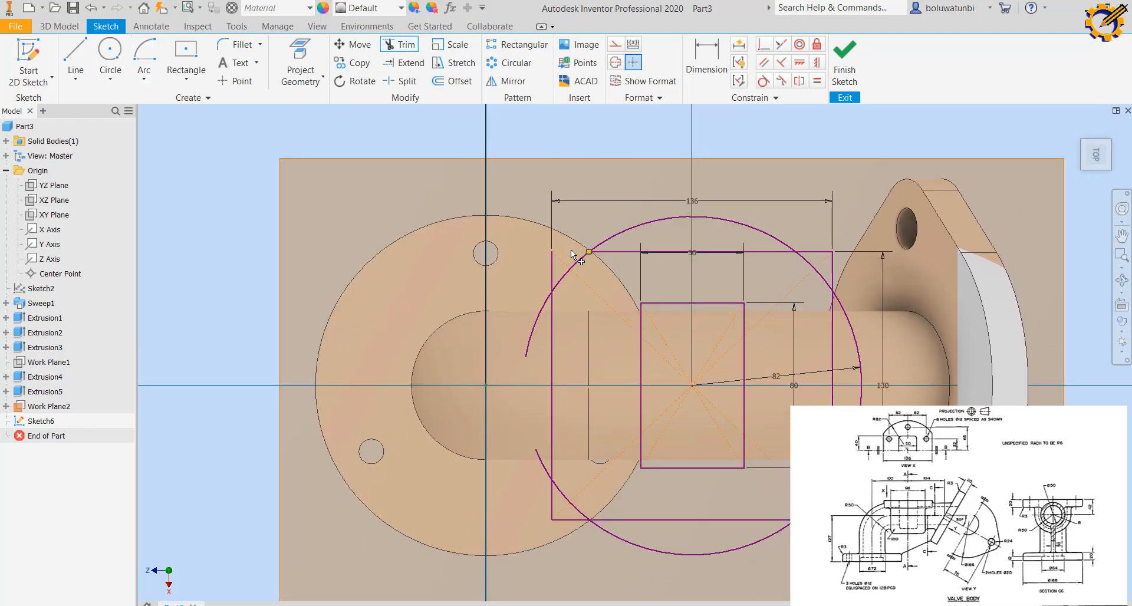
click(554, 275)
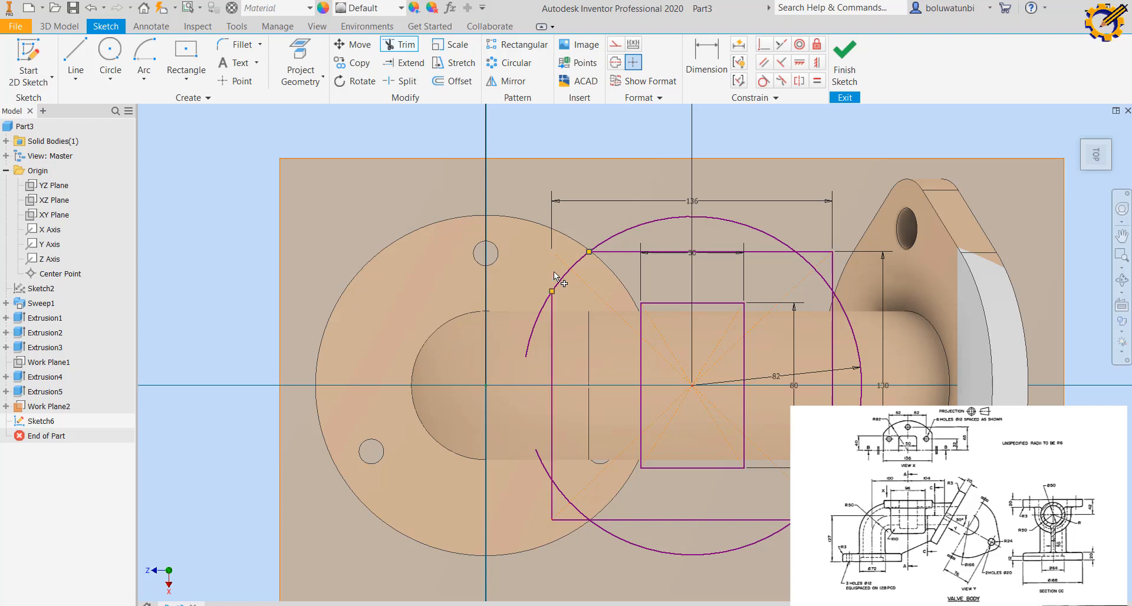
click(546, 308)
click(546, 521)
click(543, 463)
click(559, 517)
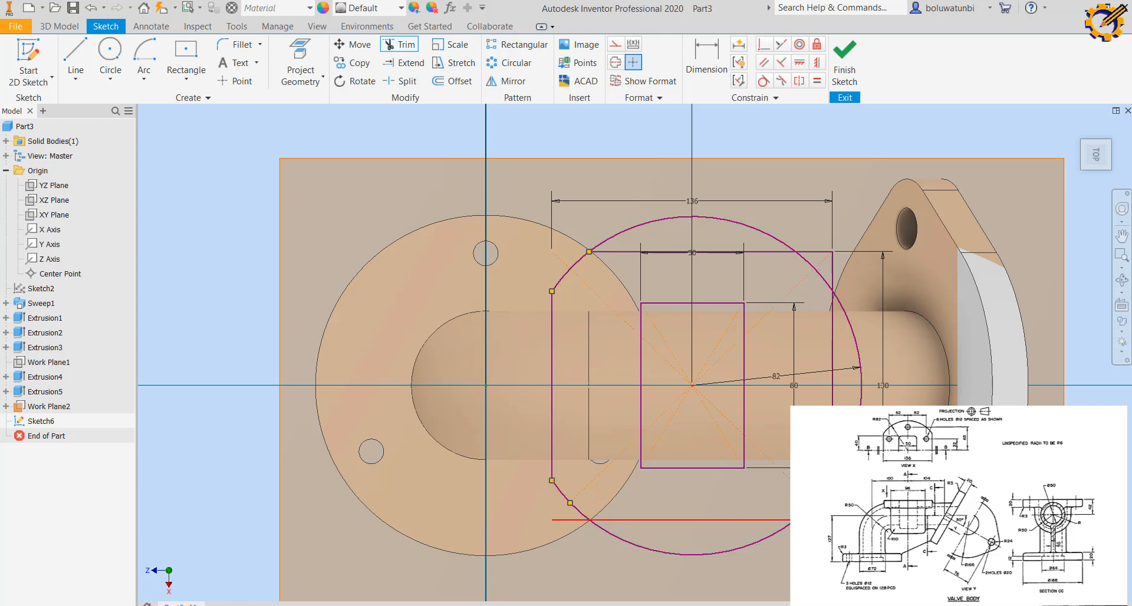
click(567, 520)
- Trim the arc bulge and the outer rectangle's upper corner on the side facing the inclined flange
click(860, 389)
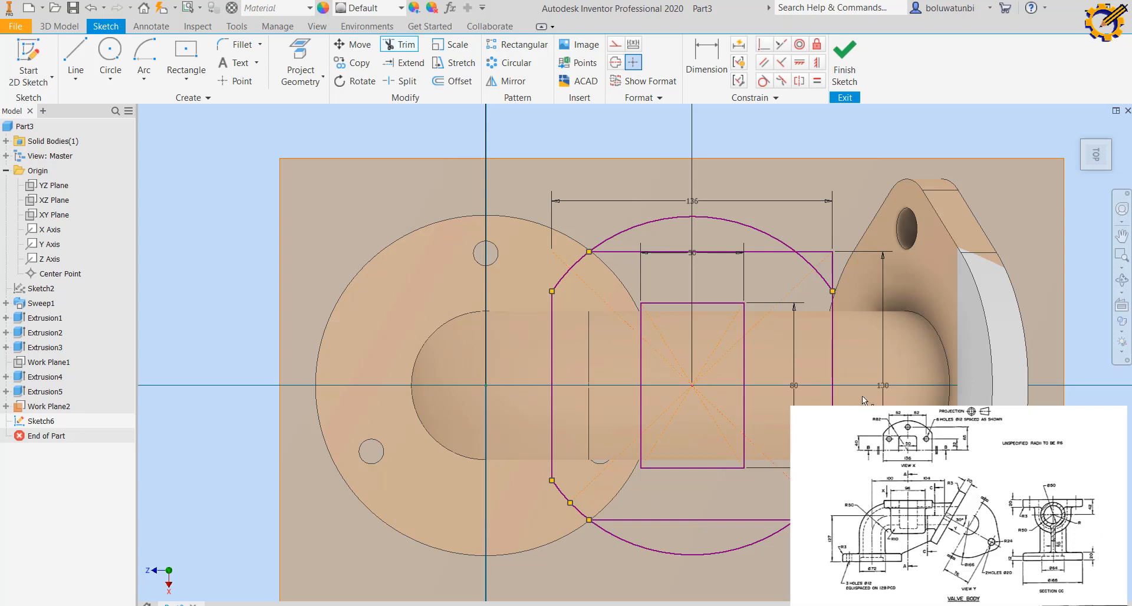
click(832, 267)
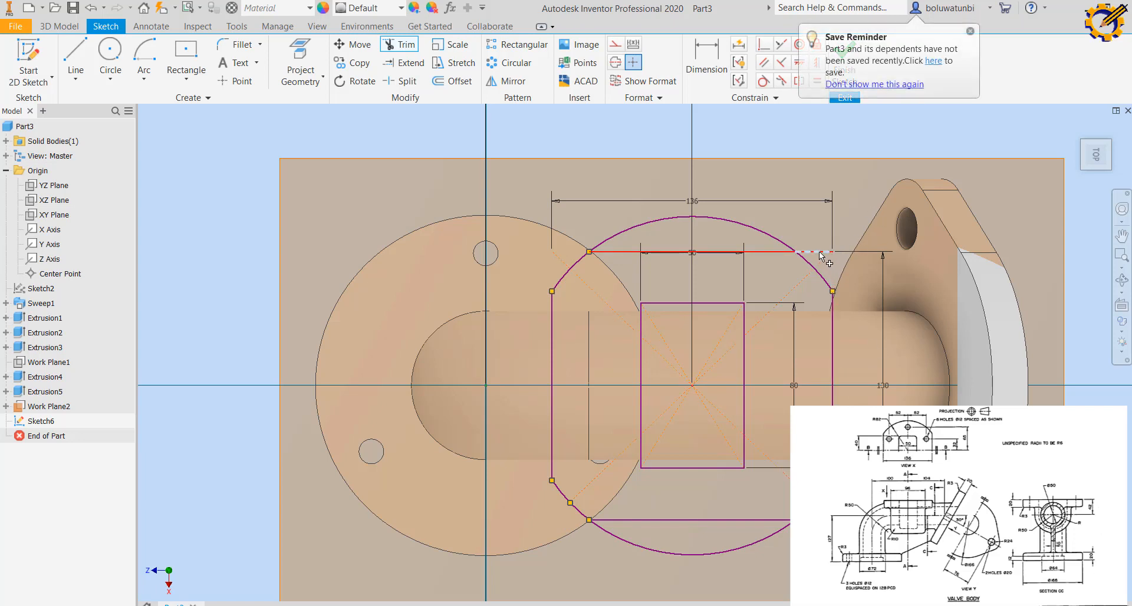
click(821, 253)
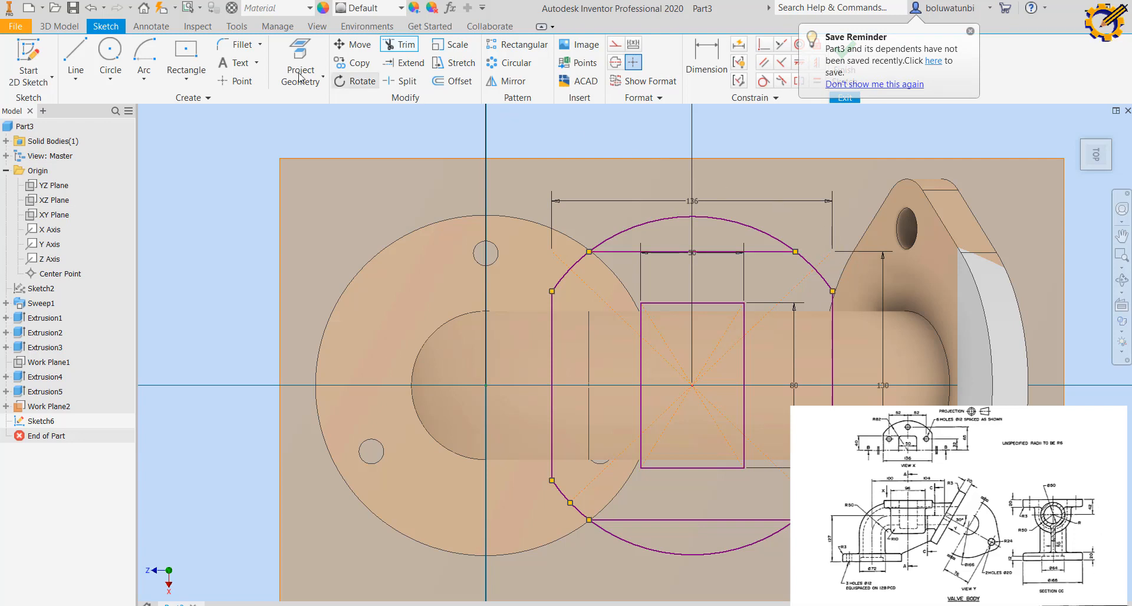
key(Escape)
- Draw three 12 mm circles: one at the midpoint of the outer rectangle's upper edge and one on either side of the inner rectangle
click(114, 57)
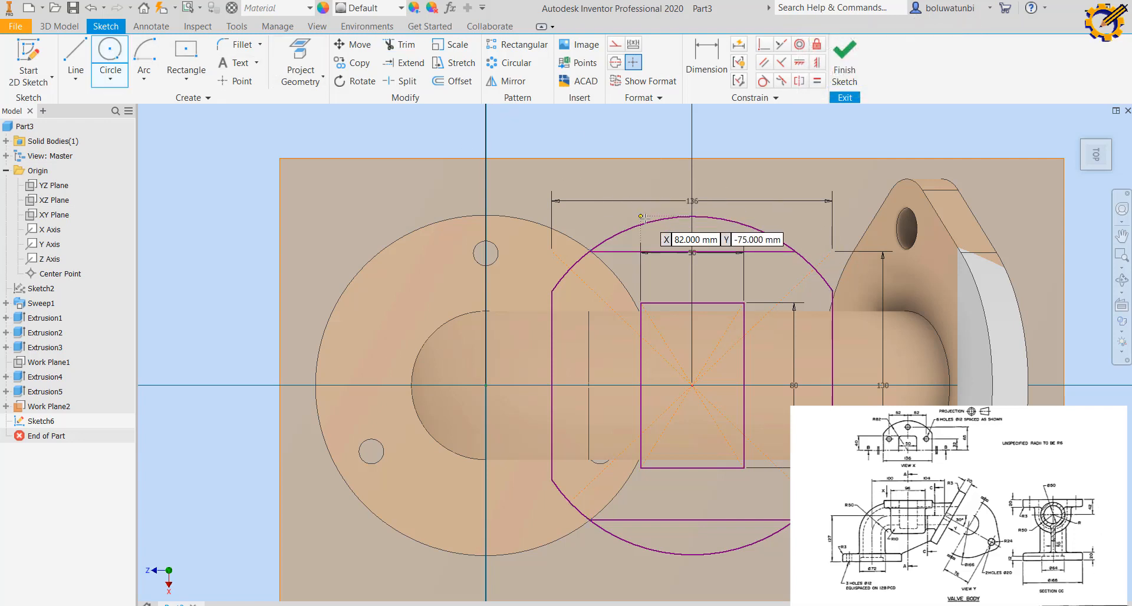
click(693, 252)
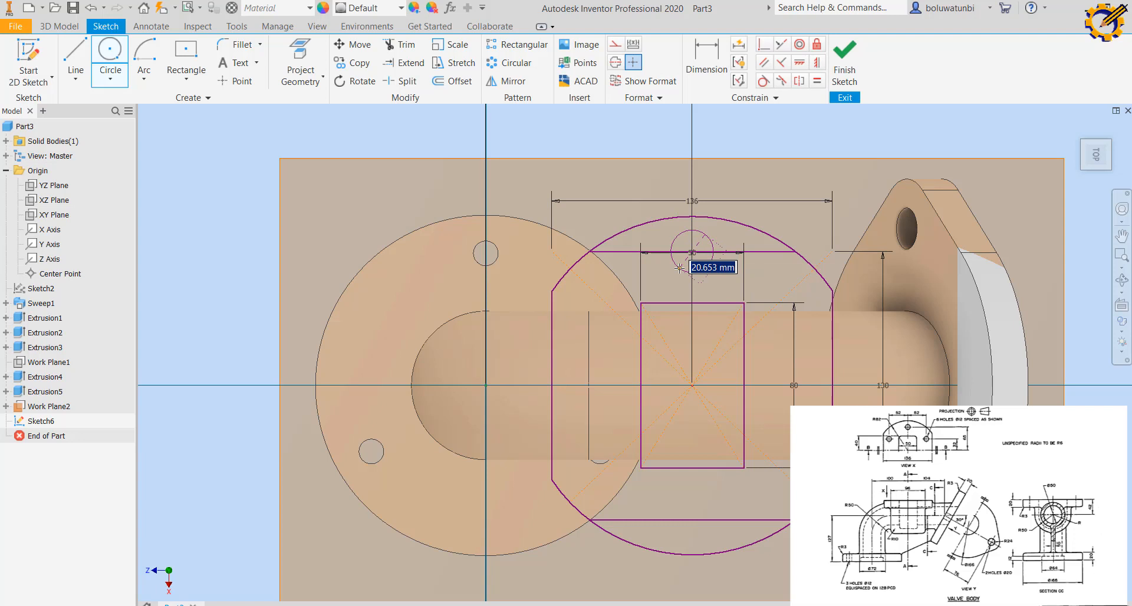
text(12)
key(Return)
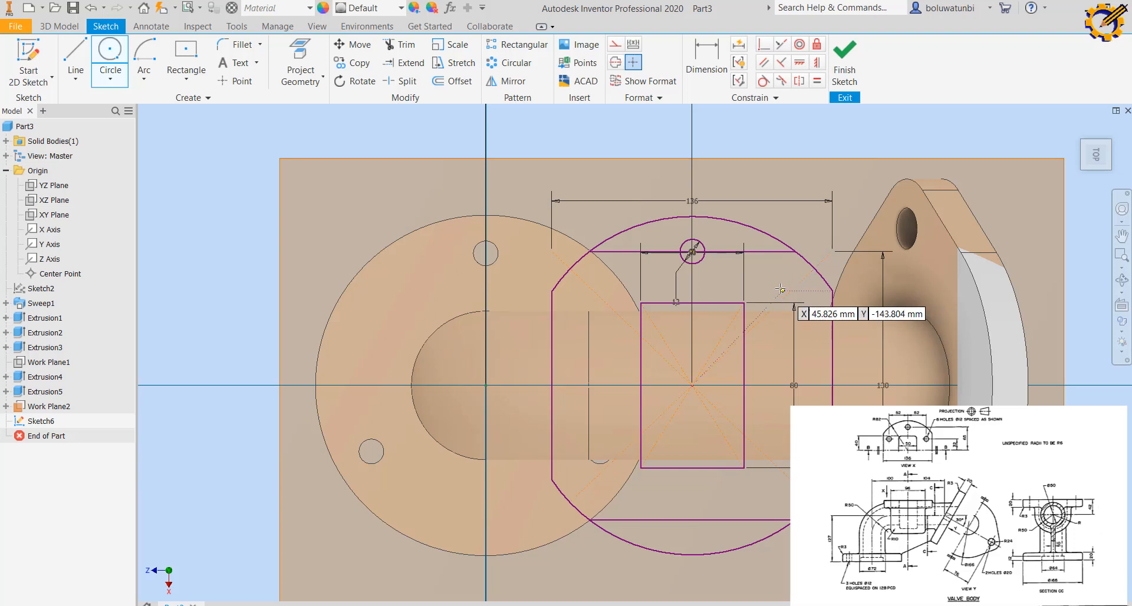
click(779, 323)
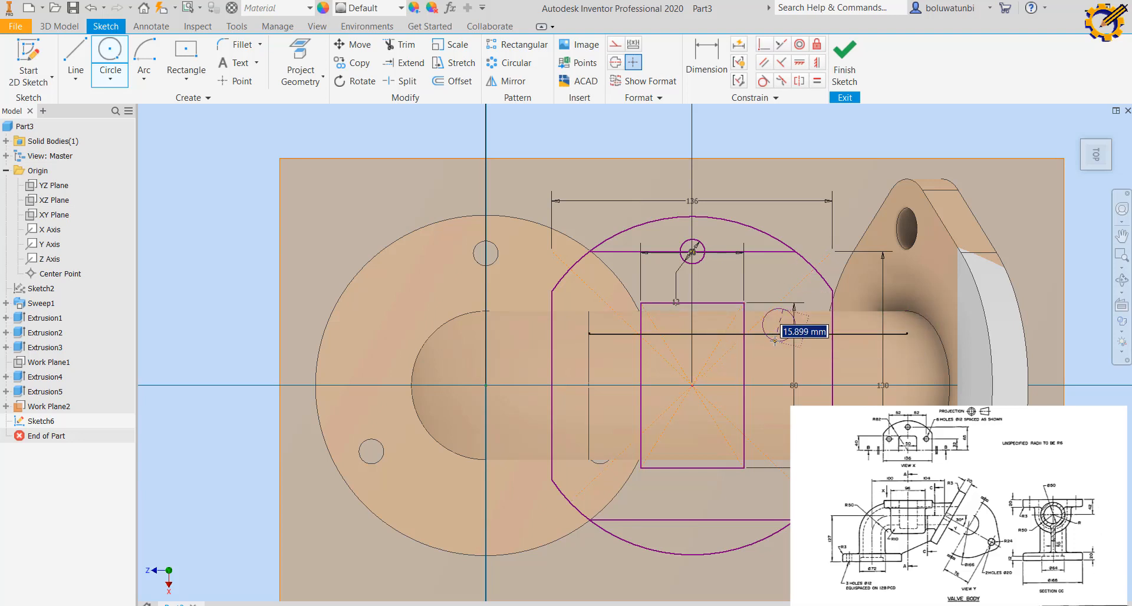
text(12)
key(Return)
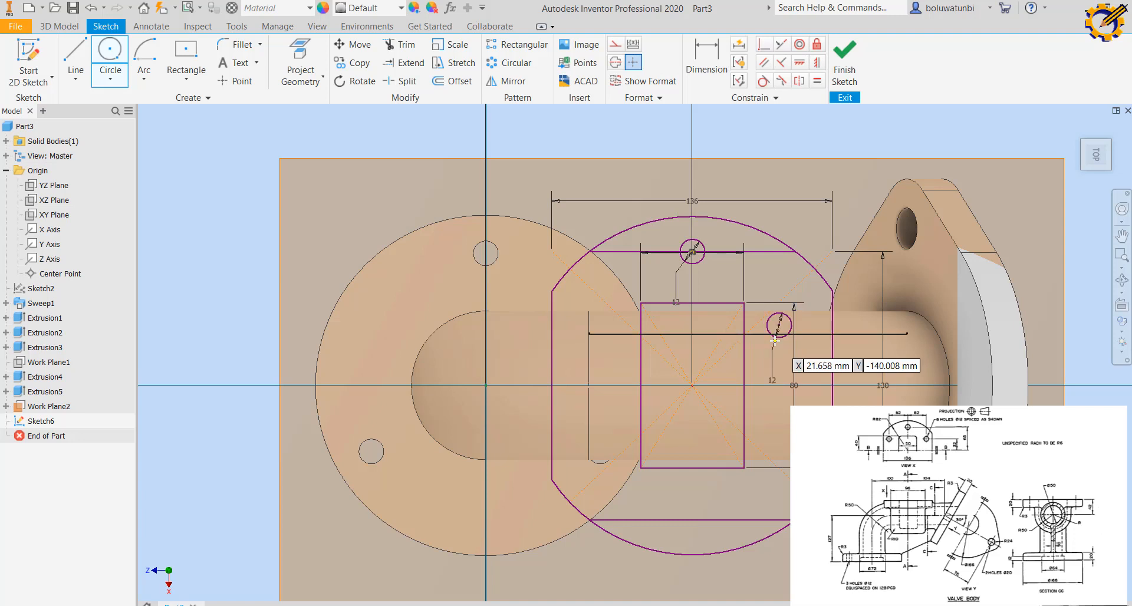
click(613, 324)
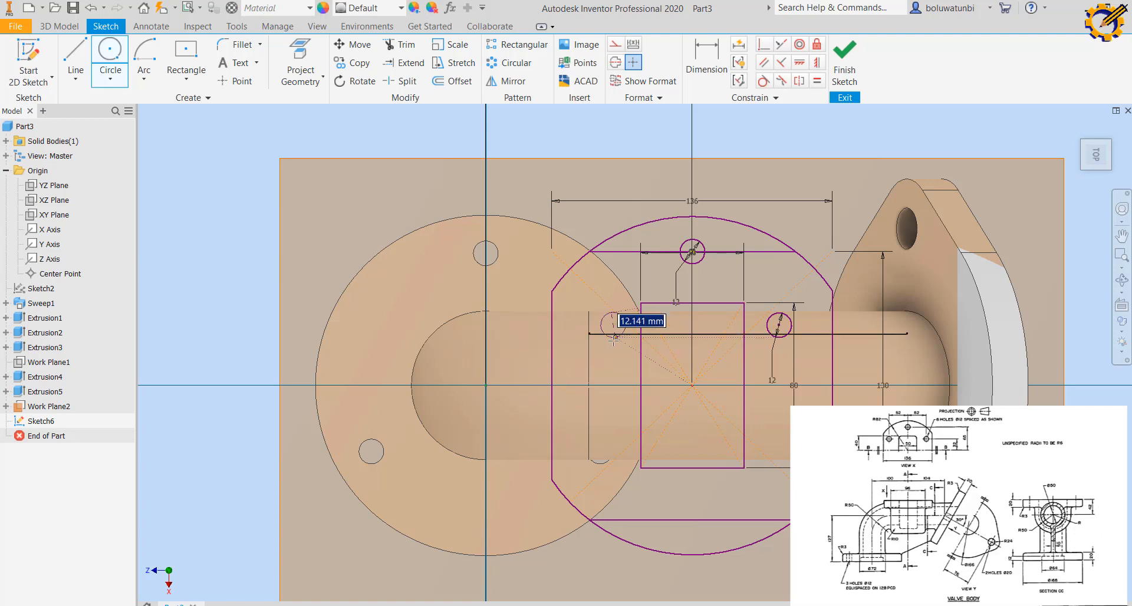
text(12)
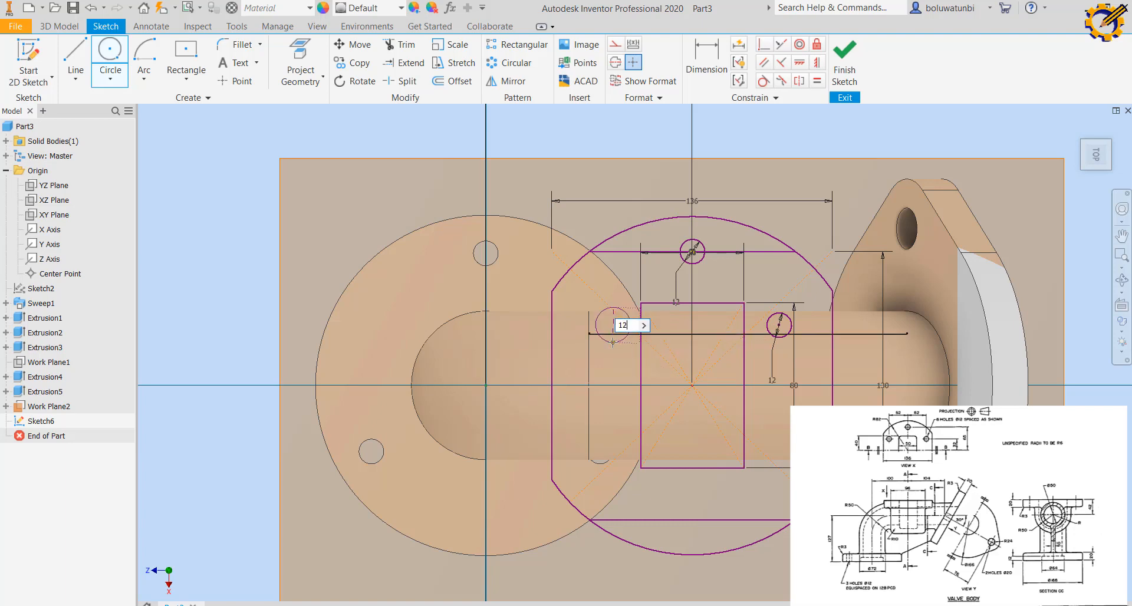
key(Return)
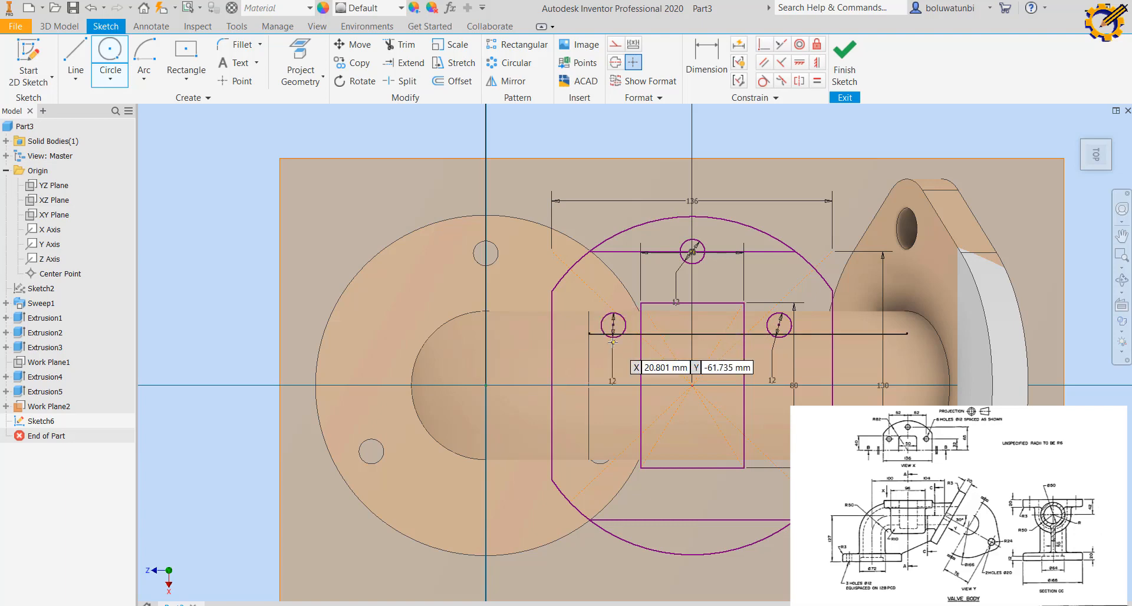
- Dimension the two side circles 104 mm apart and 32 mm from the pipe axis
click(706, 59)
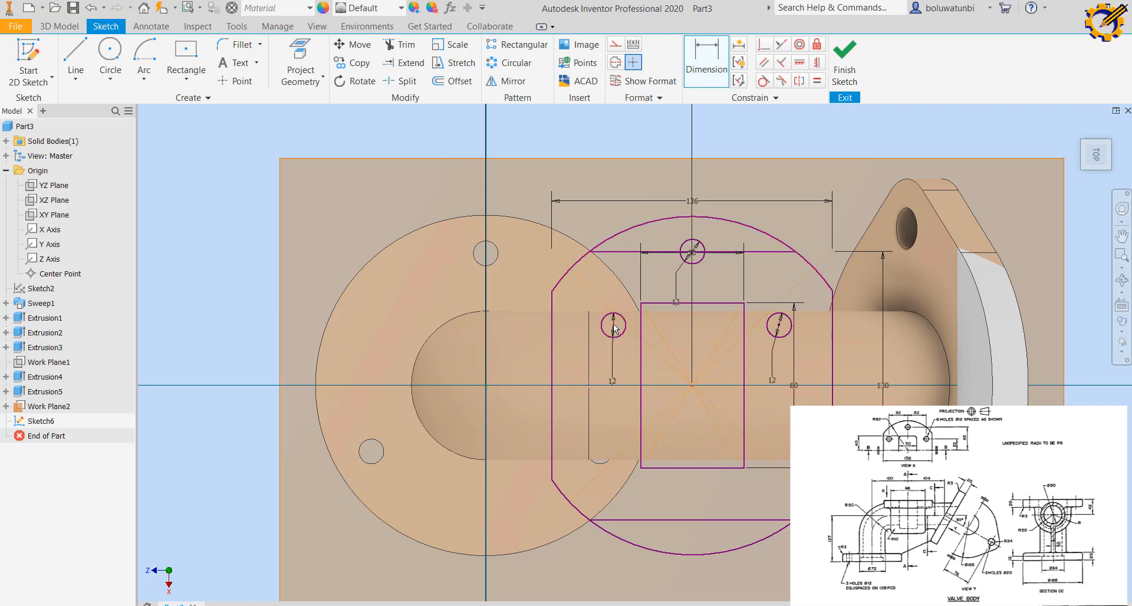
click(778, 326)
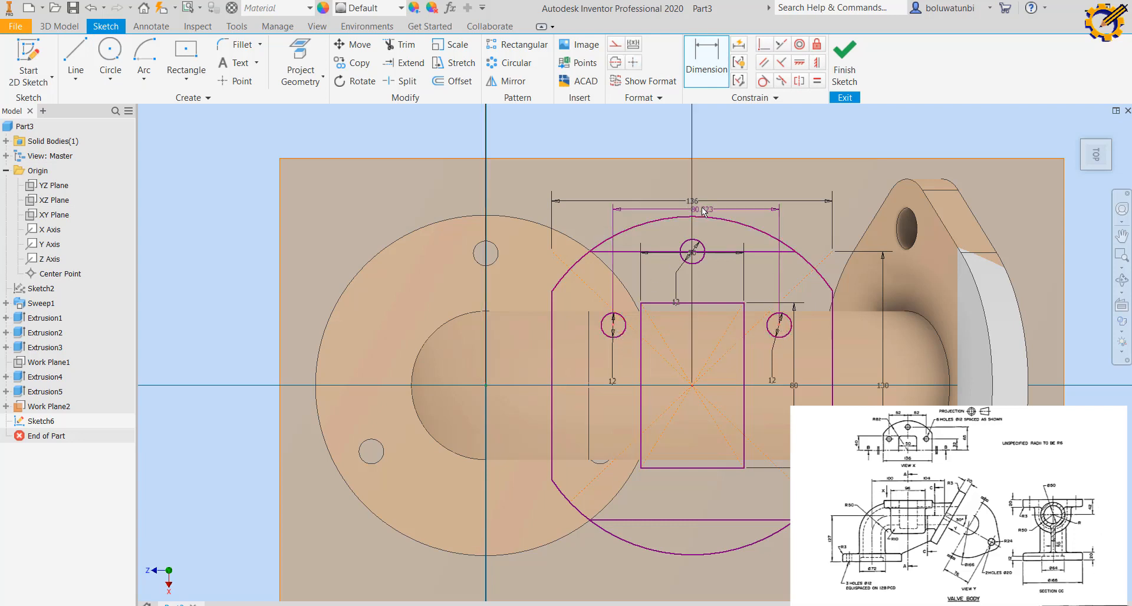
click(677, 179)
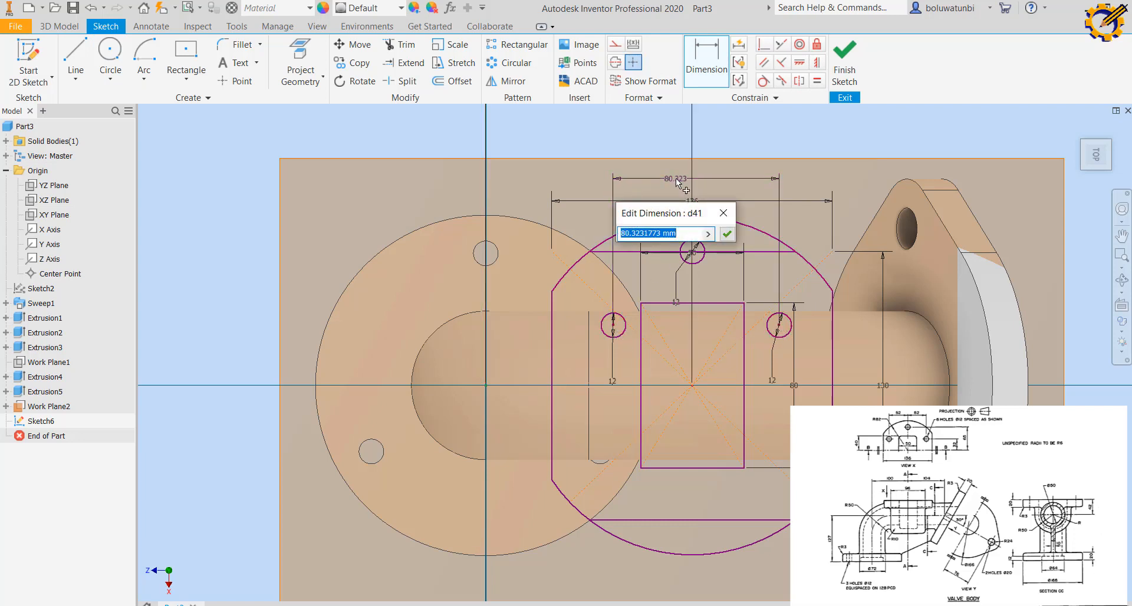
text(104)
key(Return)
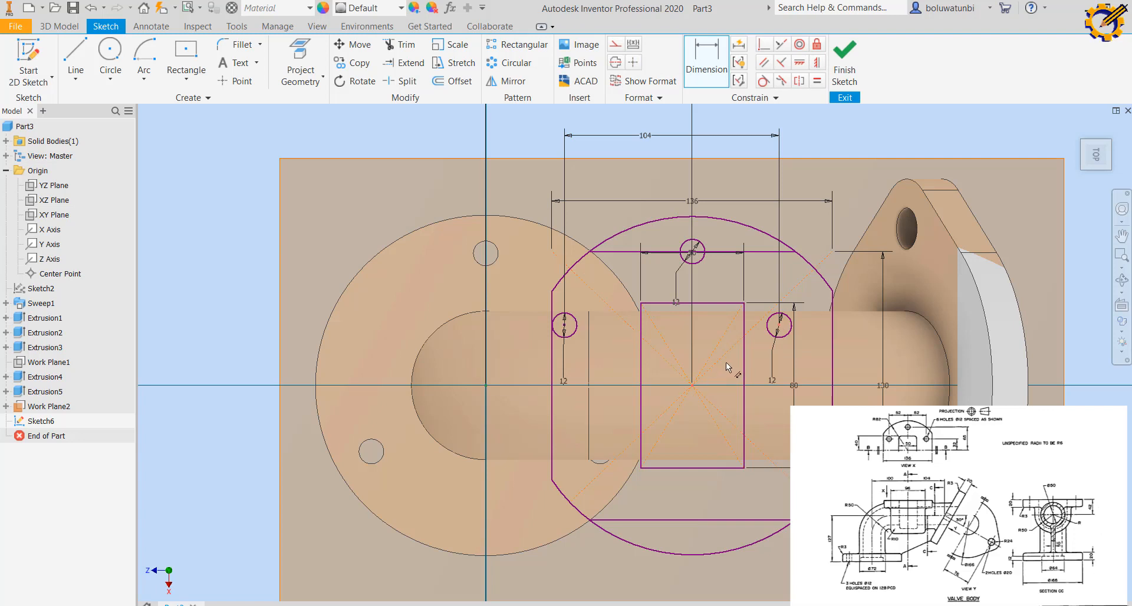
click(805, 354)
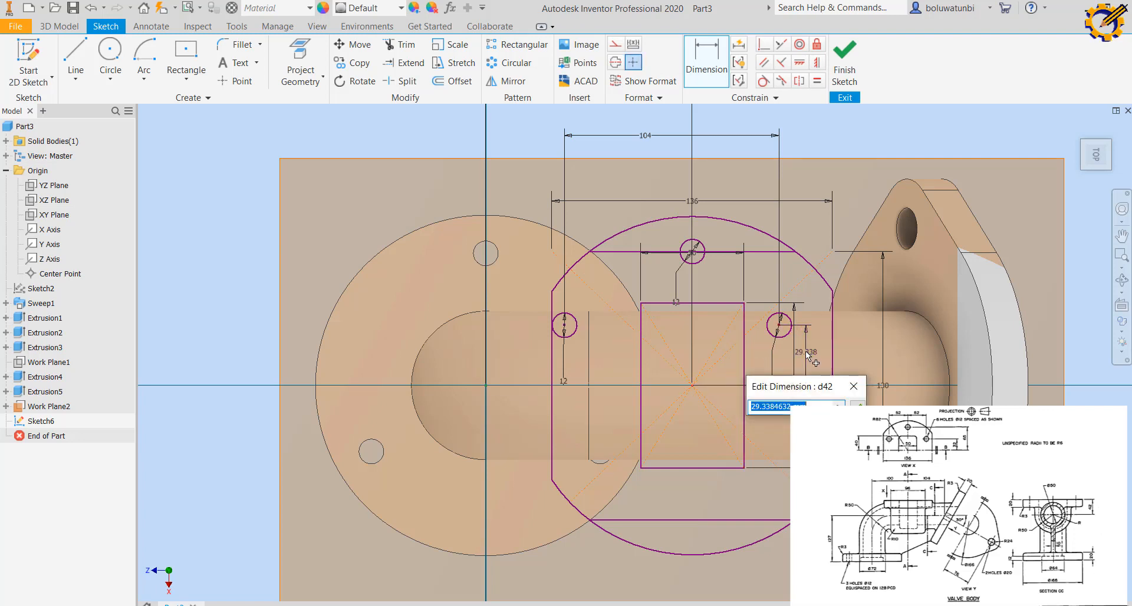
text(32)
key(Return)
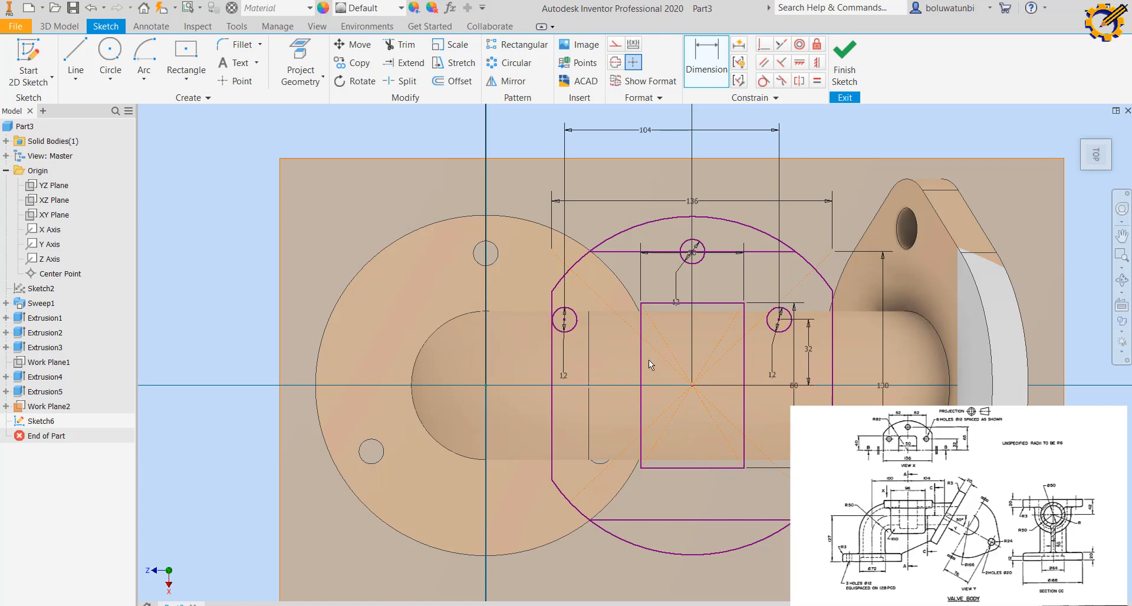
- Draw a straight line from the rectangles' shared centre perpendicular to the pipe axis
scroll(681, 326, up, 3)
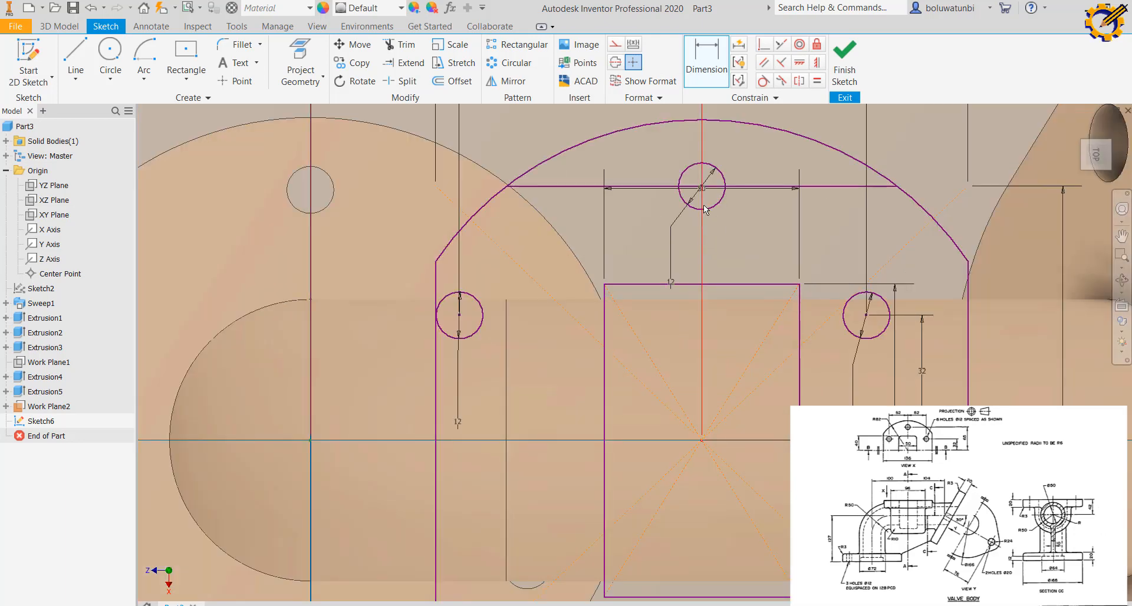
scroll(745, 313, down, 4)
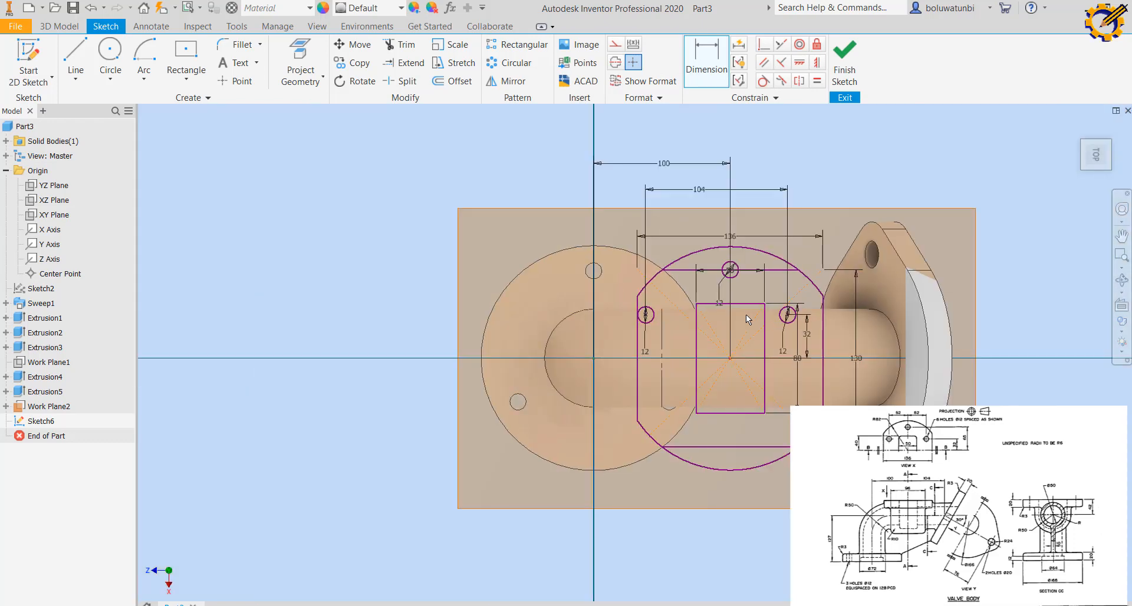
mouse_move(745, 314)
middle_down()
mouse_move(717, 275)
mouse_move(696, 270)
middle_up()
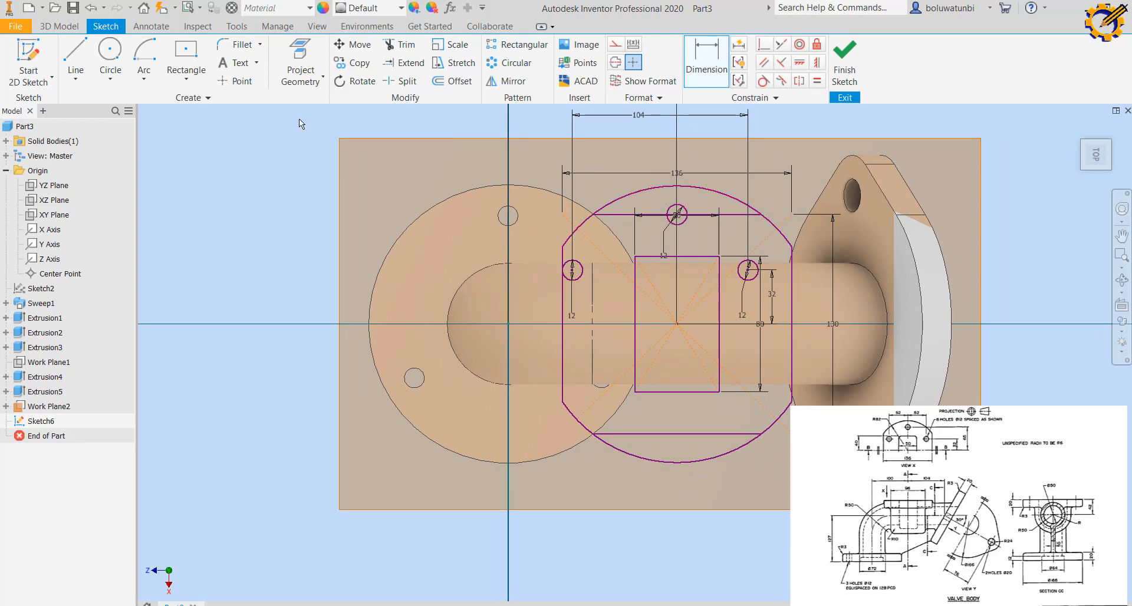
click(75, 59)
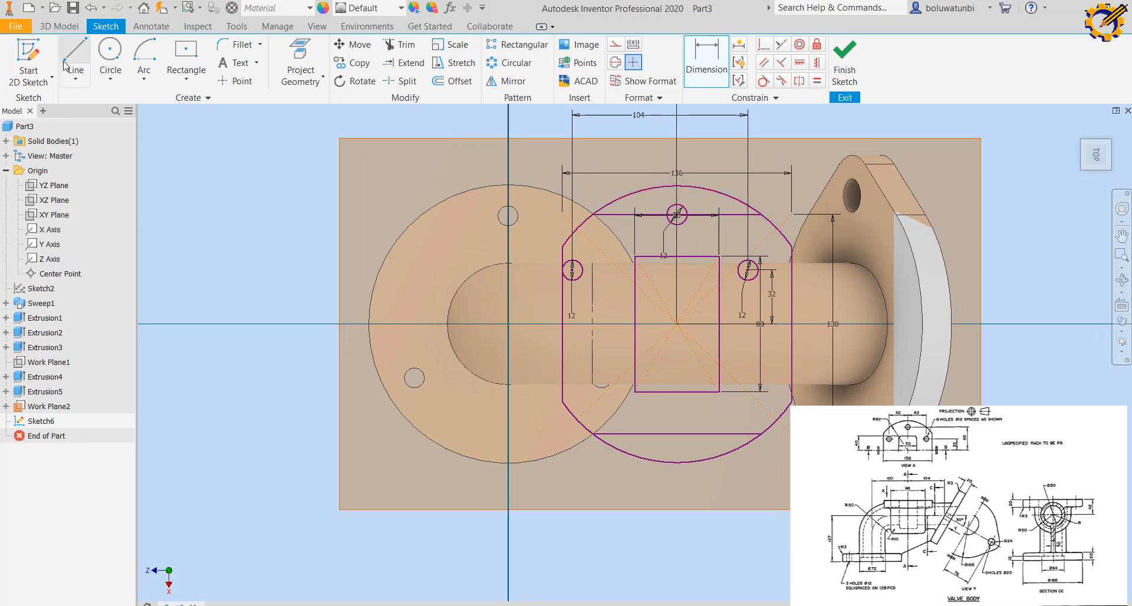
click(677, 324)
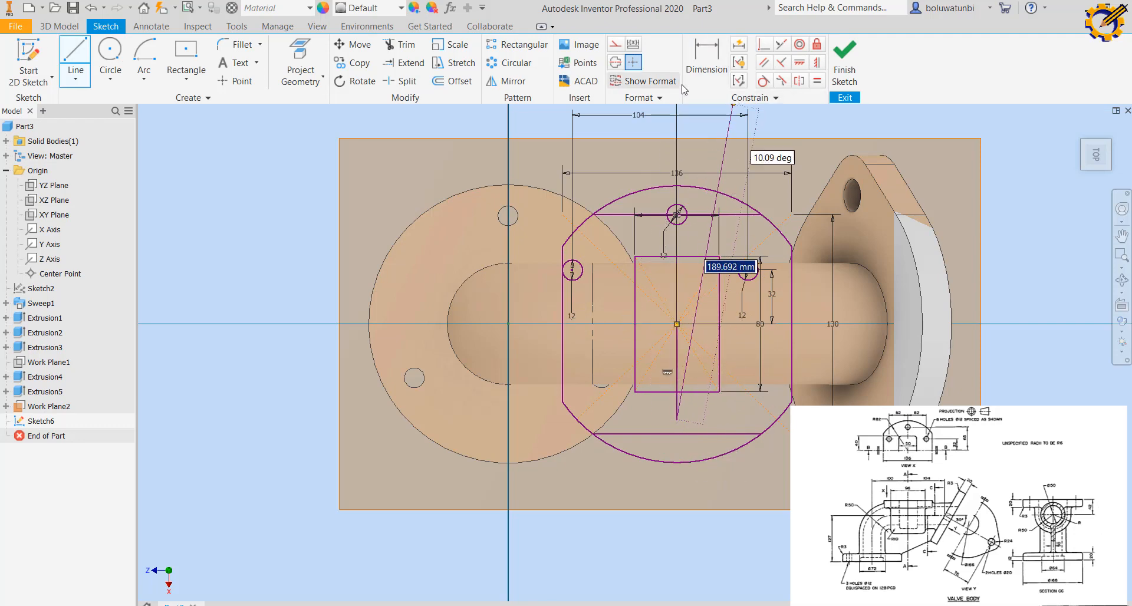
- Make the two side circles symmetric about the line through the rectangles' centre
click(800, 81)
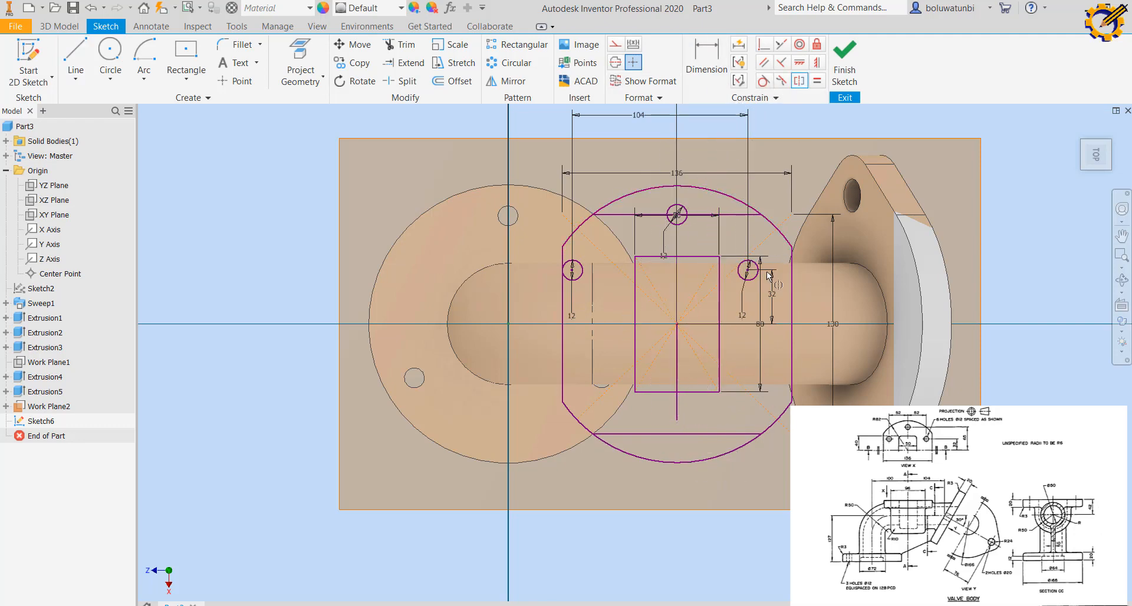
click(749, 270)
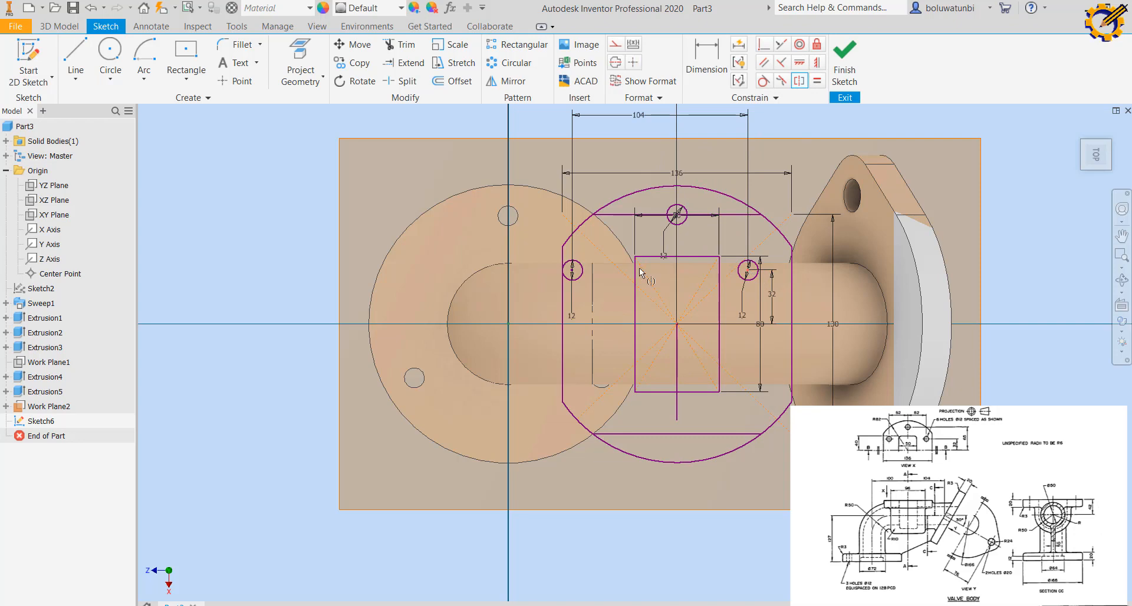
click(574, 271)
click(678, 376)
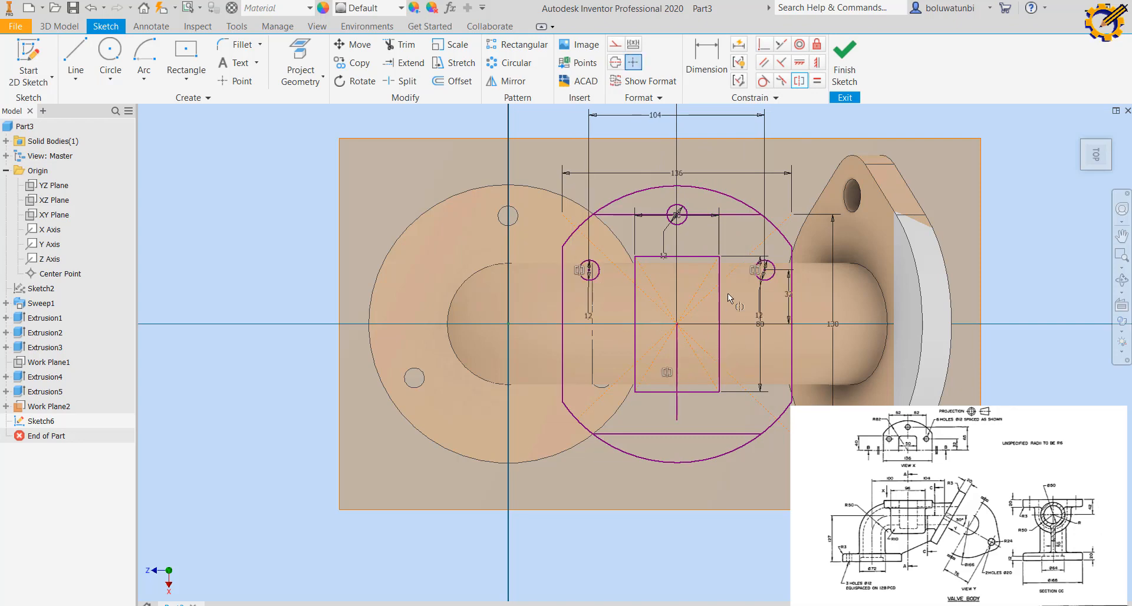
- Draw a straight line from the rectangles' shared centre along the pipe axis, ending just past the inner rectangle's elbow-side edge
click(76, 62)
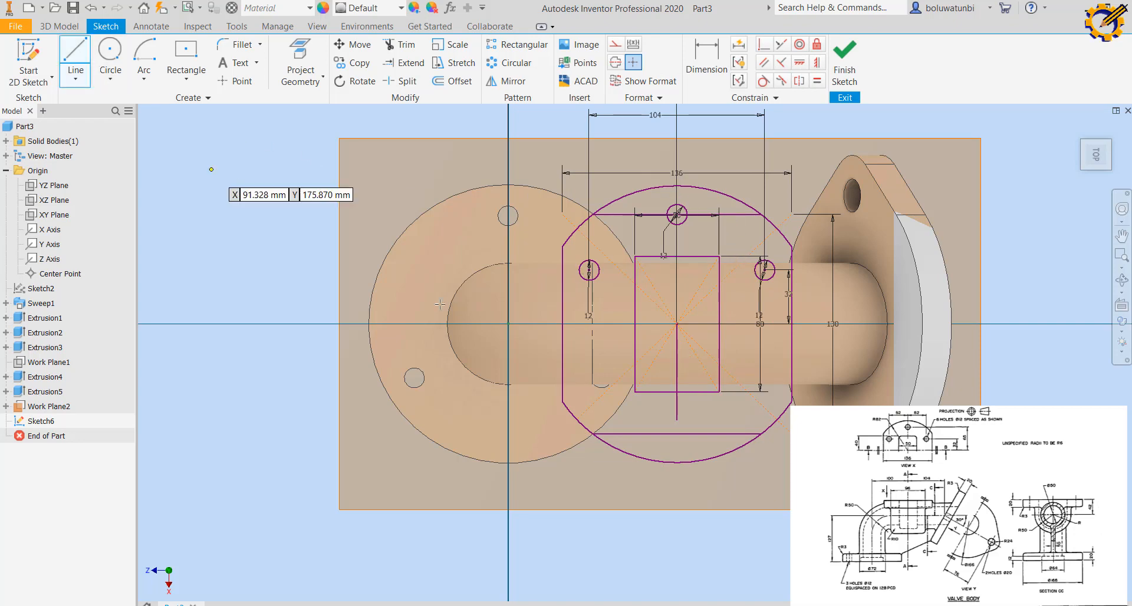
click(677, 324)
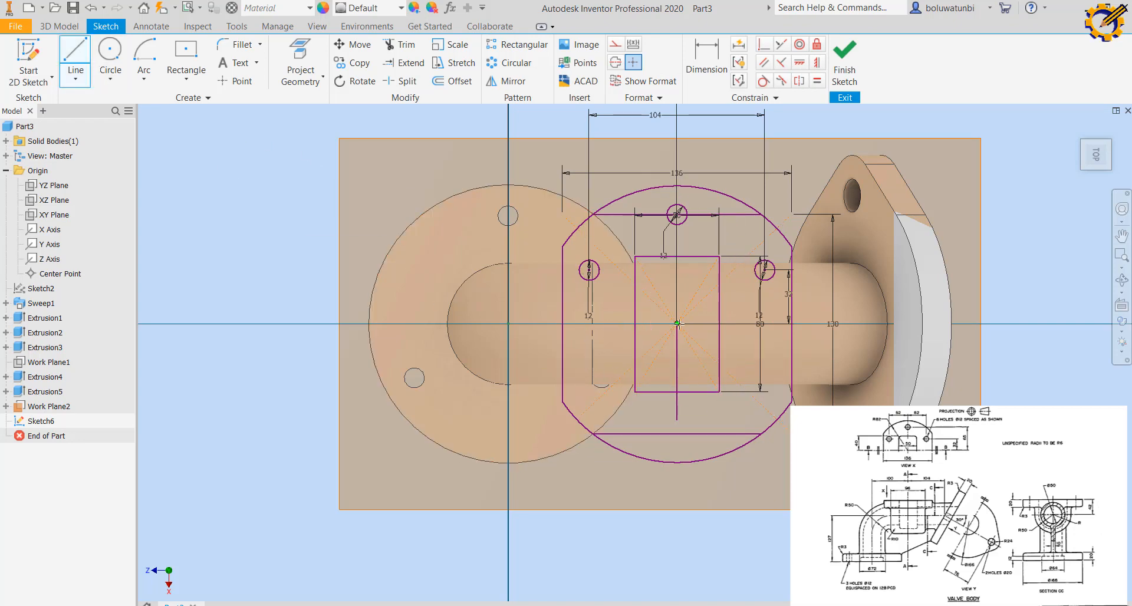
click(613, 323)
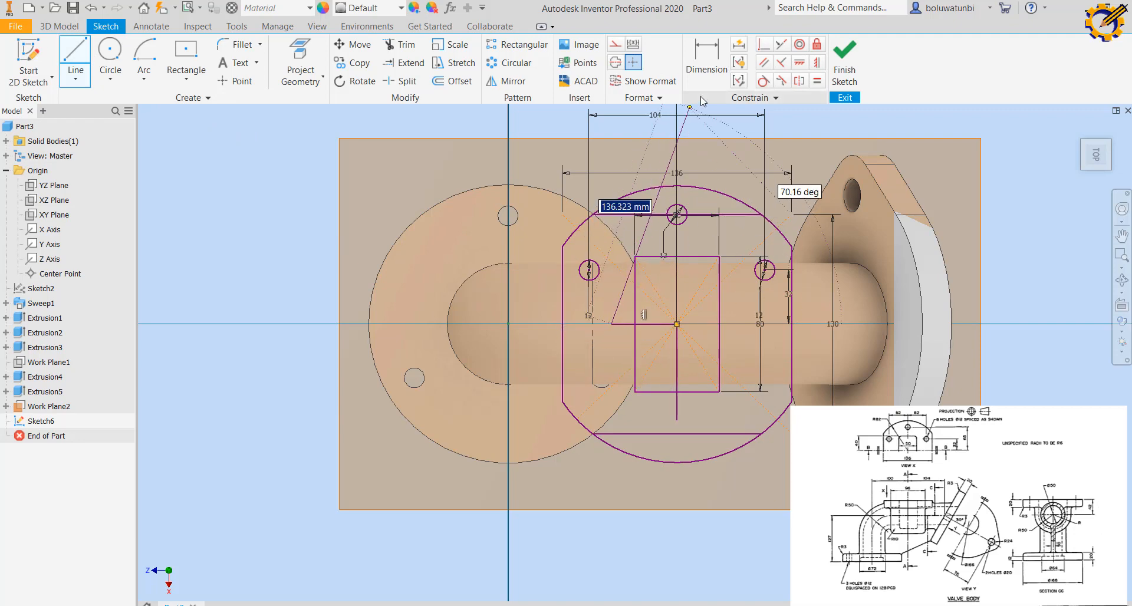
- Mirror the three 12 mm circles about the line along the pipe axis
click(507, 81)
click(686, 213)
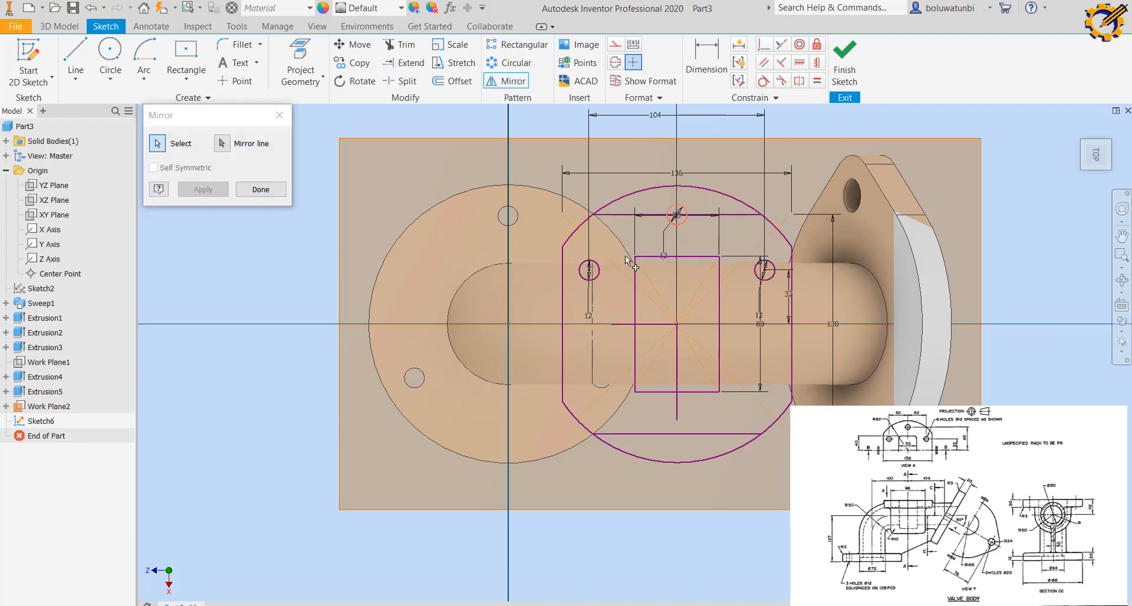
click(603, 272)
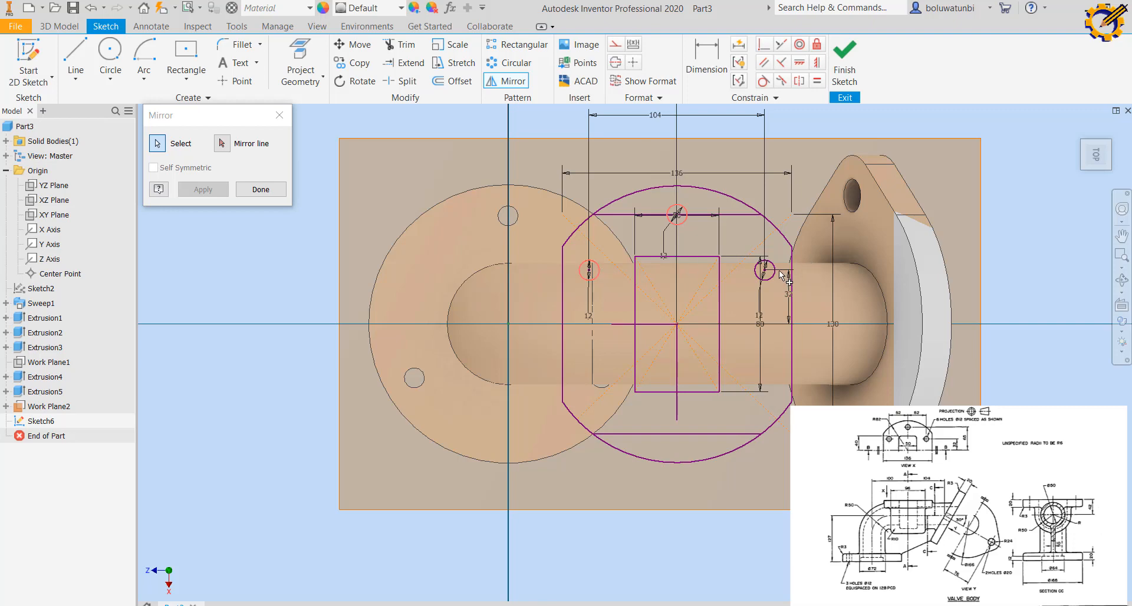
click(766, 270)
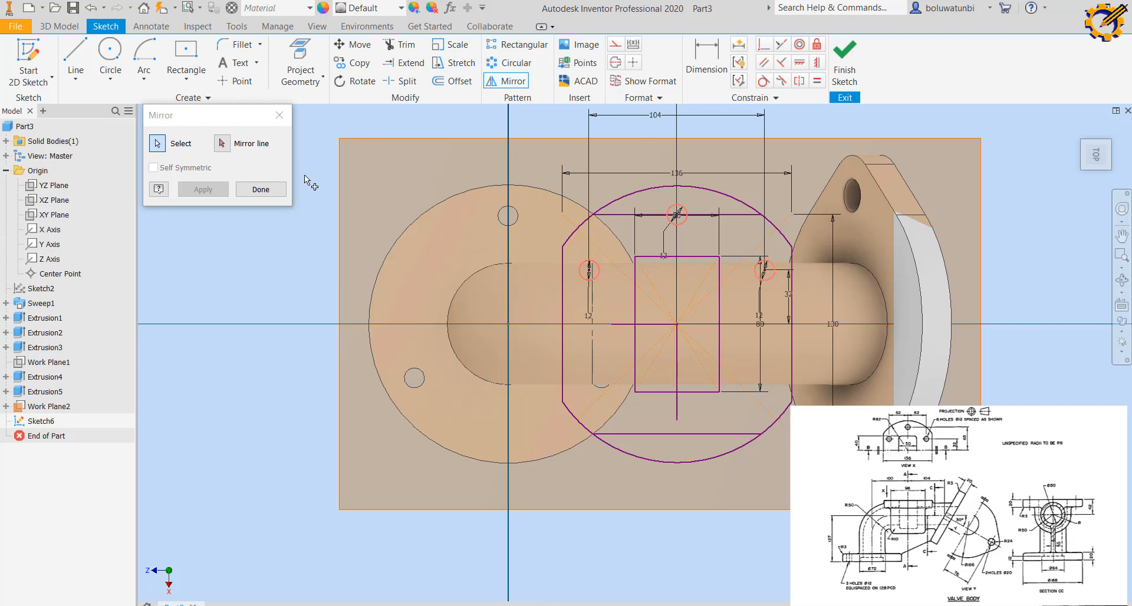
click(223, 144)
click(624, 325)
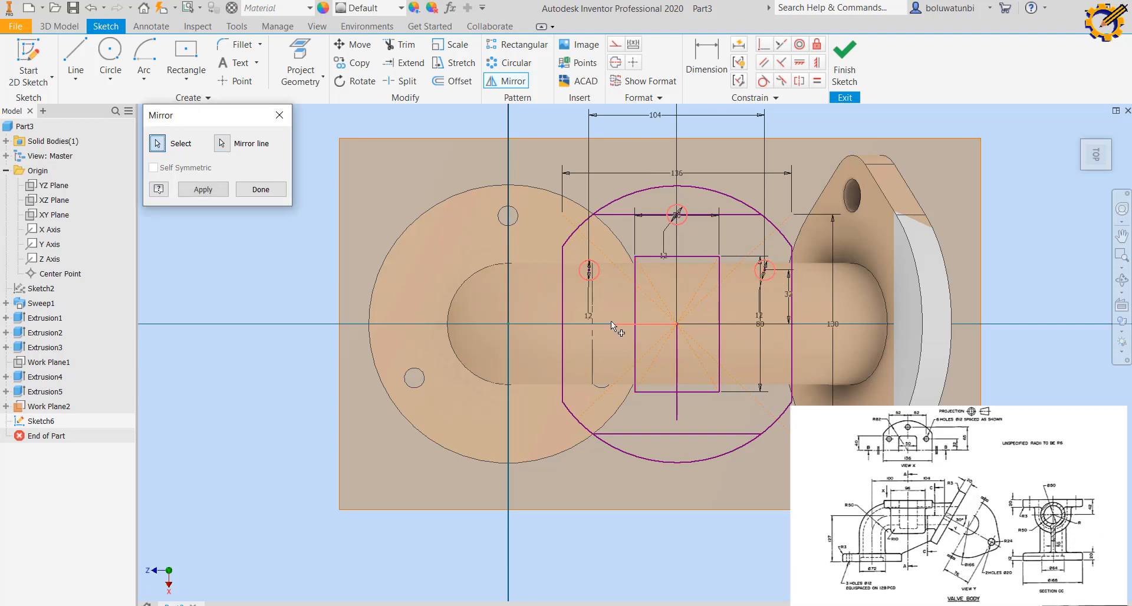
click(202, 189)
click(261, 190)
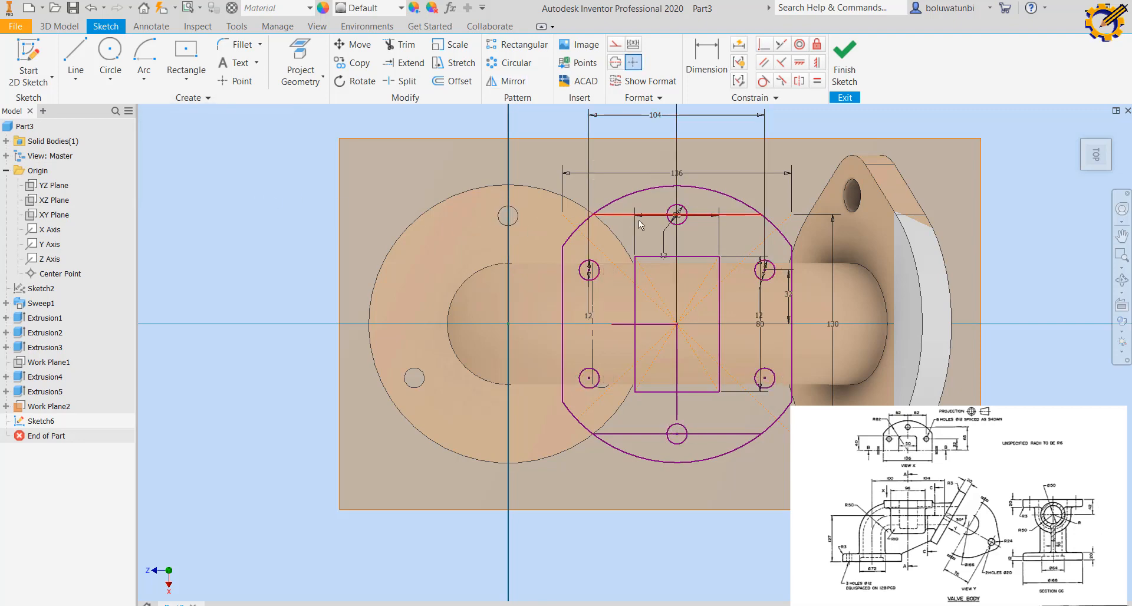
- Convert the outer rectangle's upper and lower edges inside the R82 outline to construction lines
scroll(731, 227, down, 5)
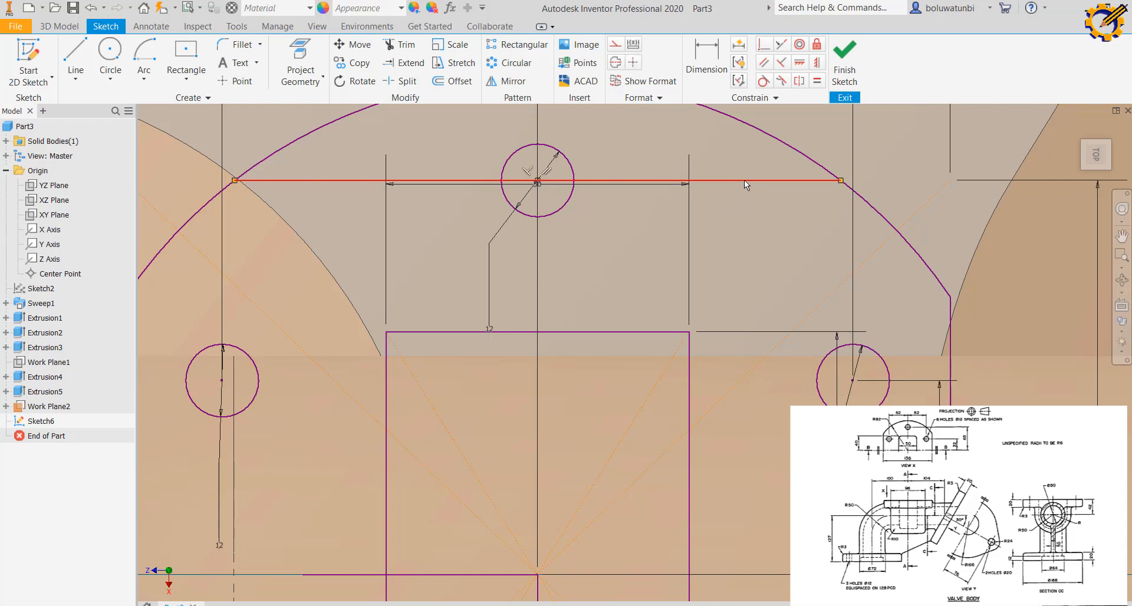
scroll(548, 196, down, 3)
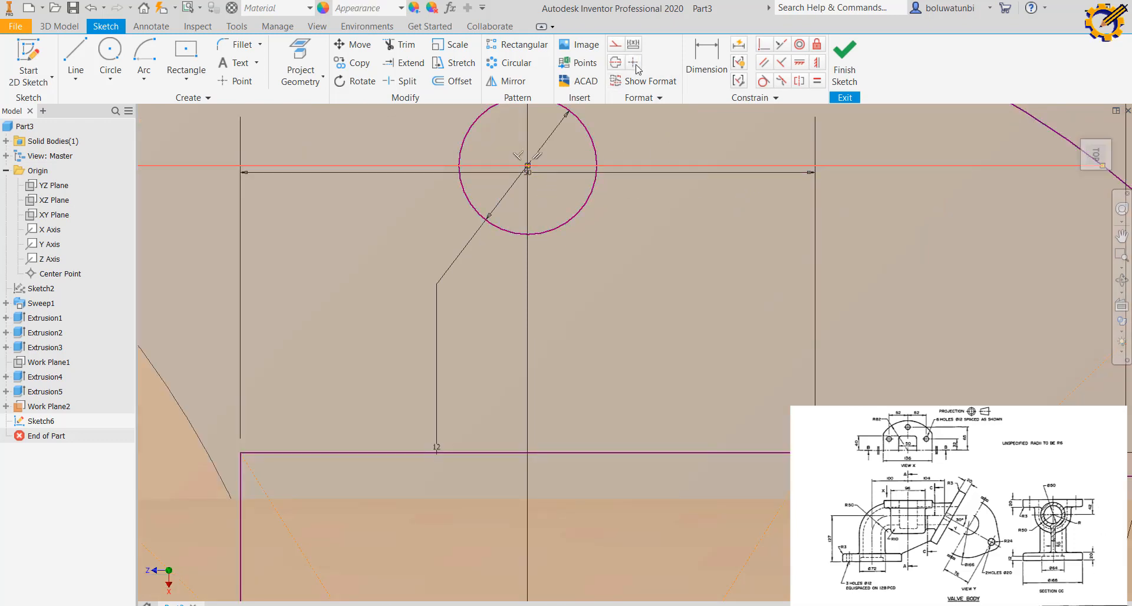
click(615, 44)
scroll(638, 257, up, 5)
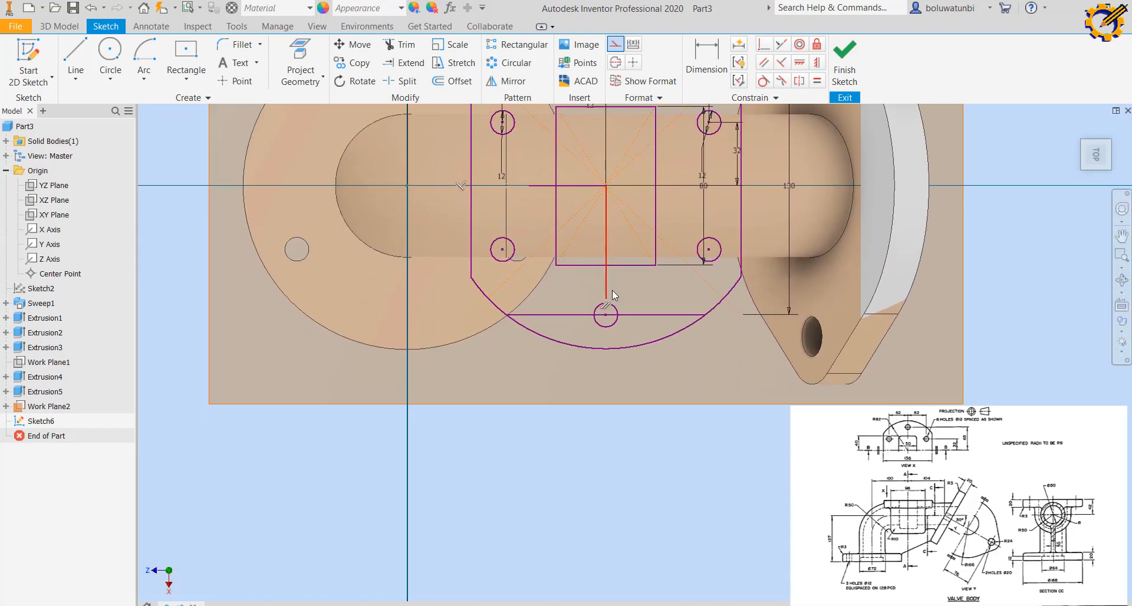
click(650, 314)
click(615, 46)
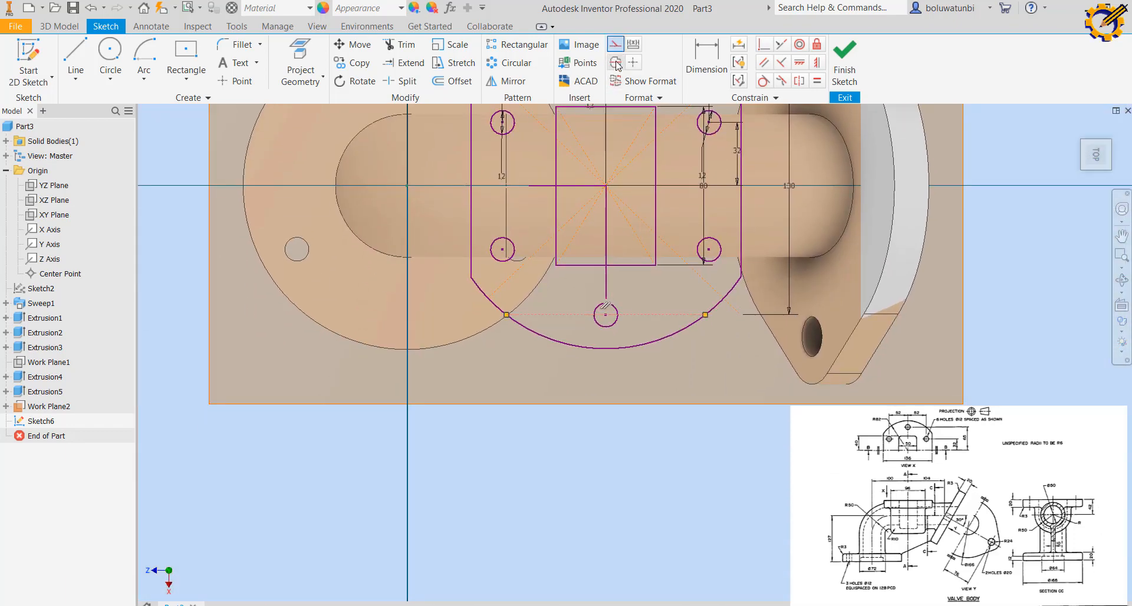
- Convert the two helper lines through the rectangles' centre to construction lines
click(602, 224)
key(Delete)
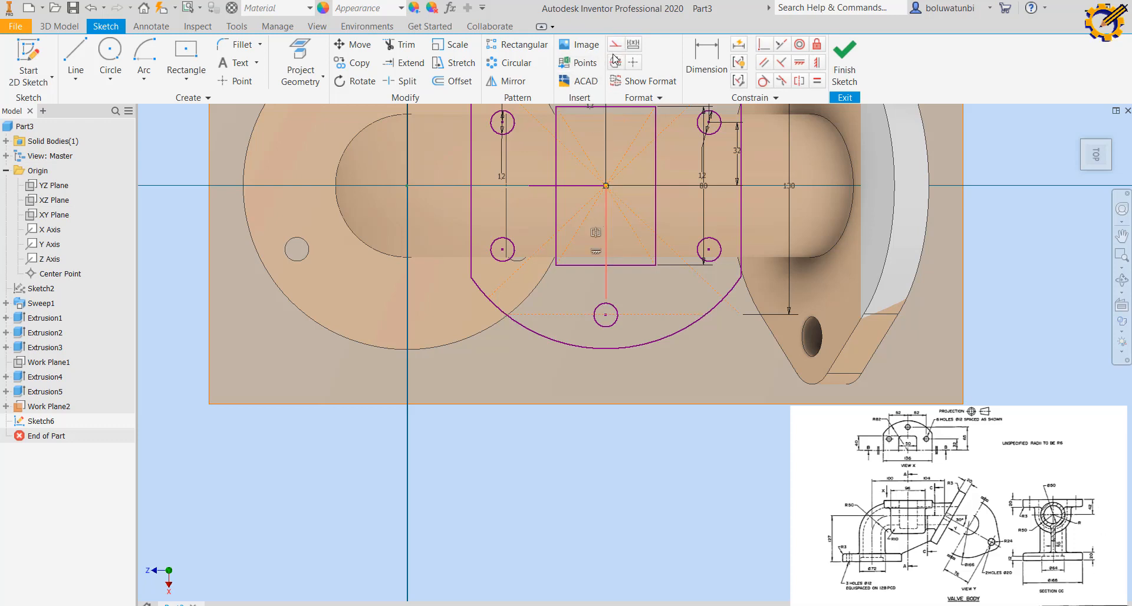
click(582, 186)
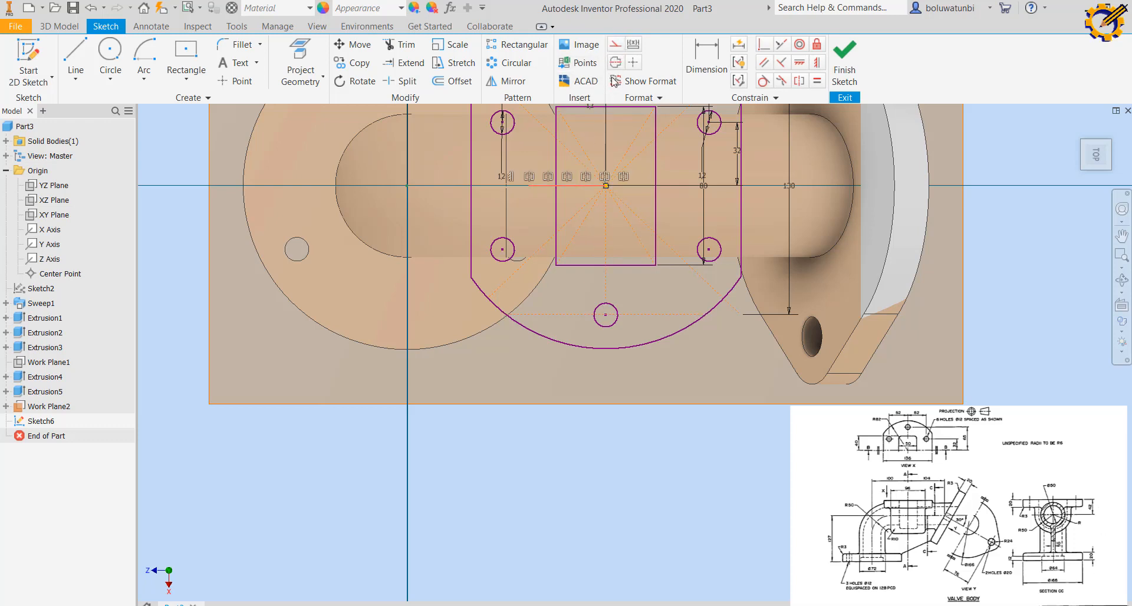
click(619, 46)
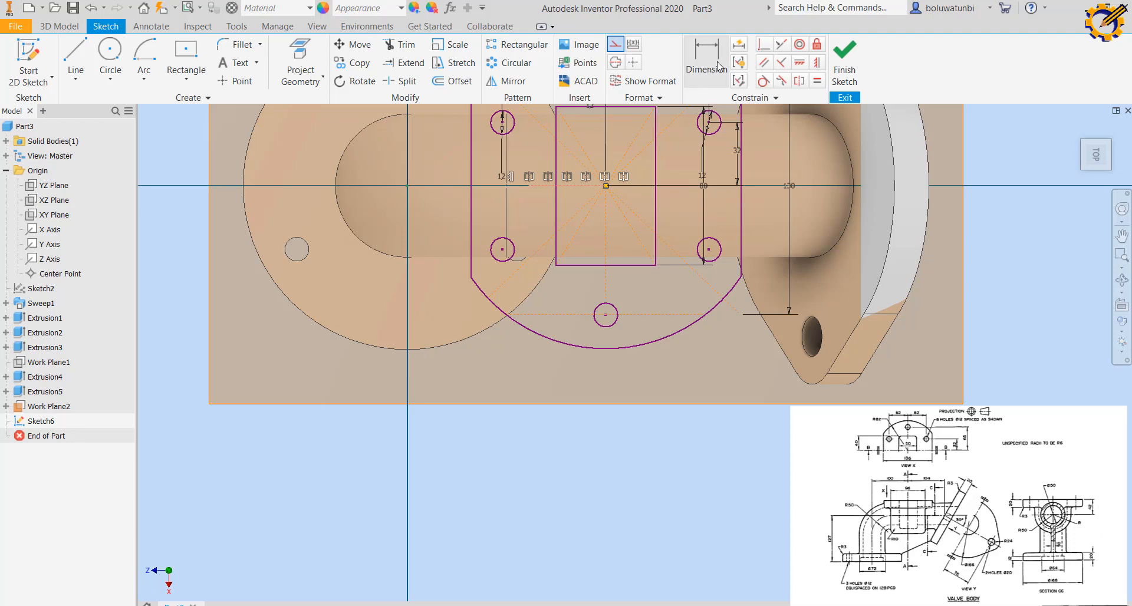
- Extrude the flange profile 20 mm downward from the sketch plane, joined to the body, and hide the flange's work plane
click(844, 63)
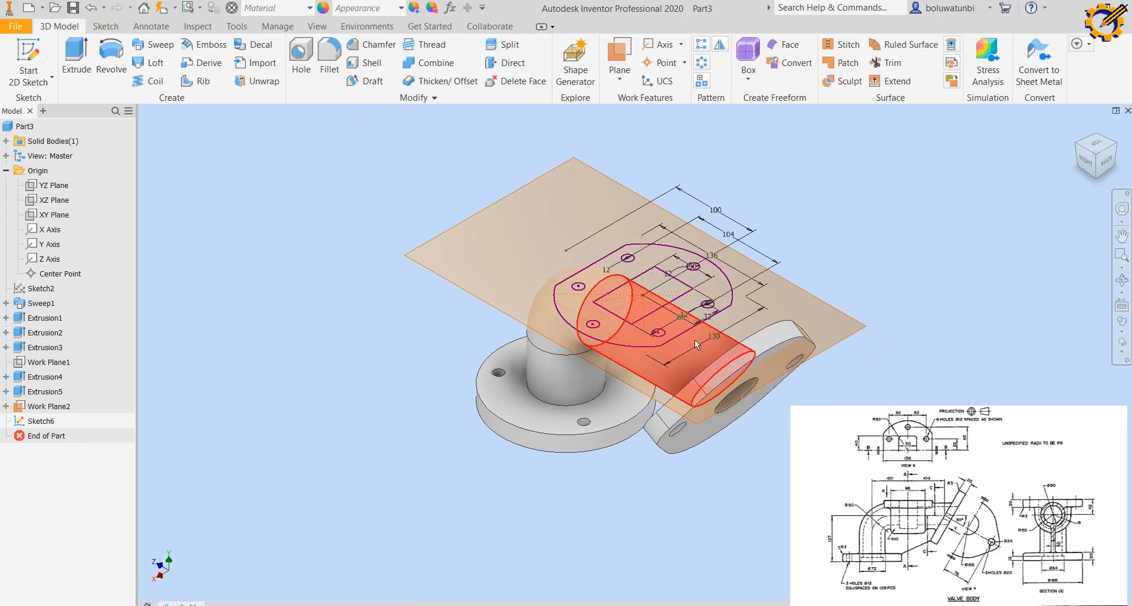
click(77, 56)
click(567, 293)
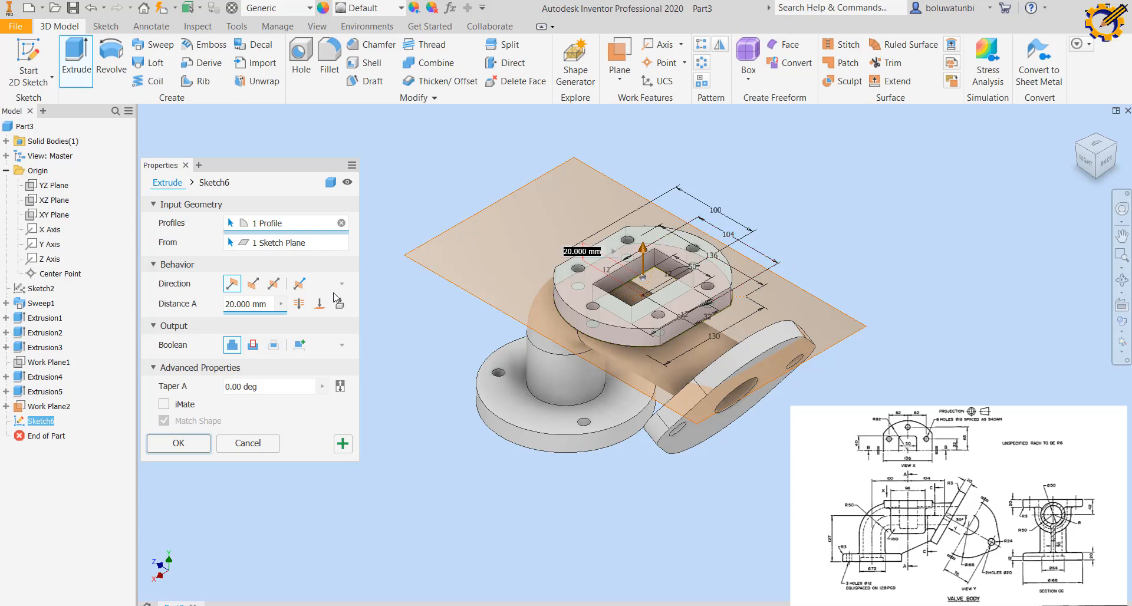
click(258, 283)
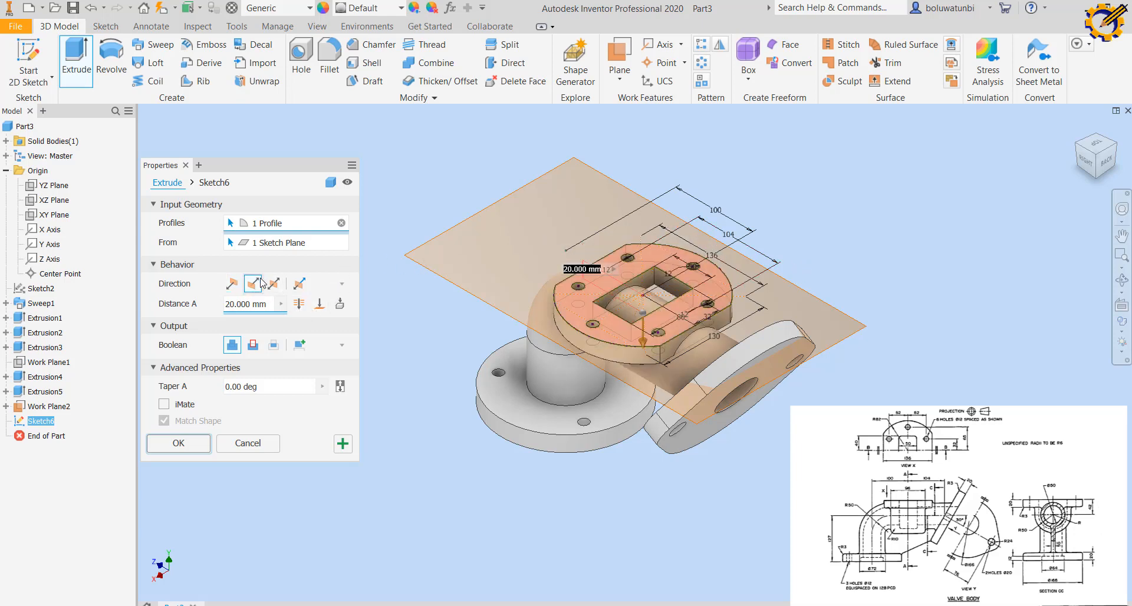
click(198, 445)
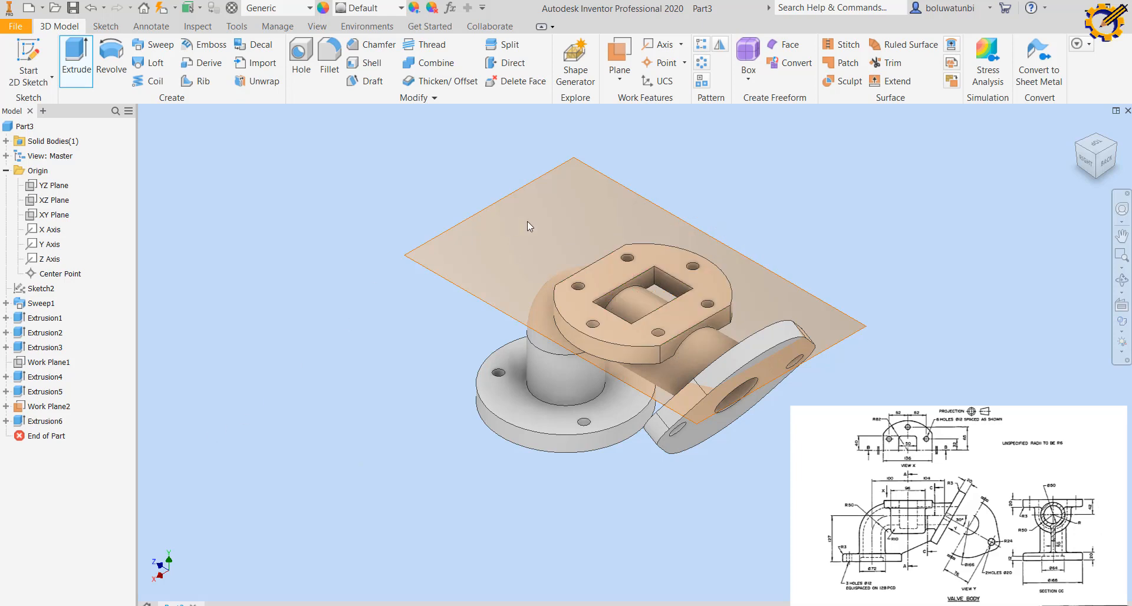
right_click(451, 277)
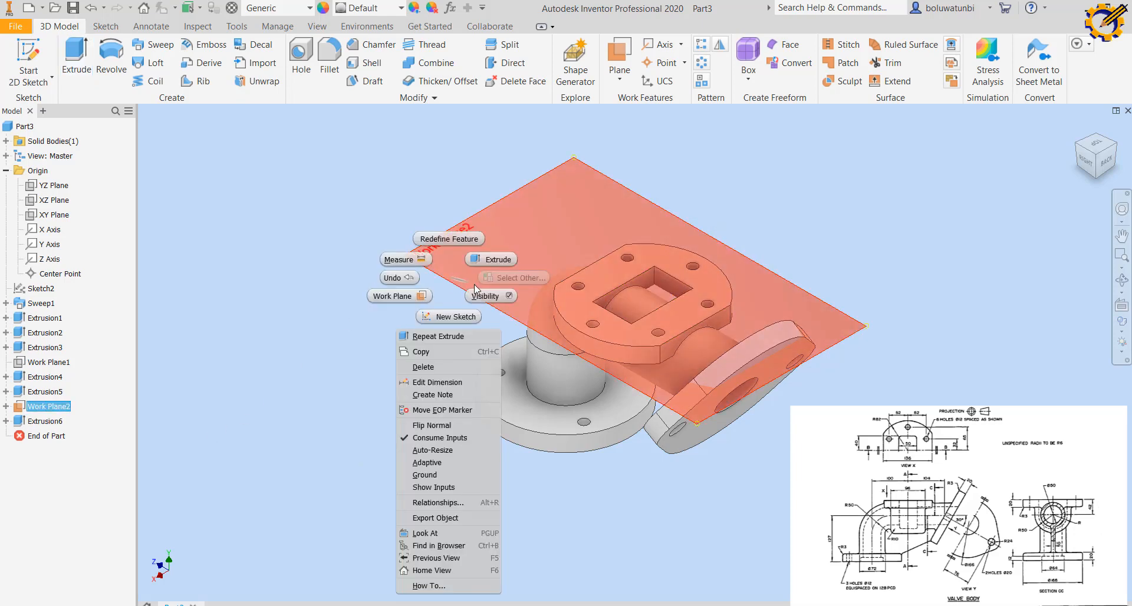
click(489, 296)
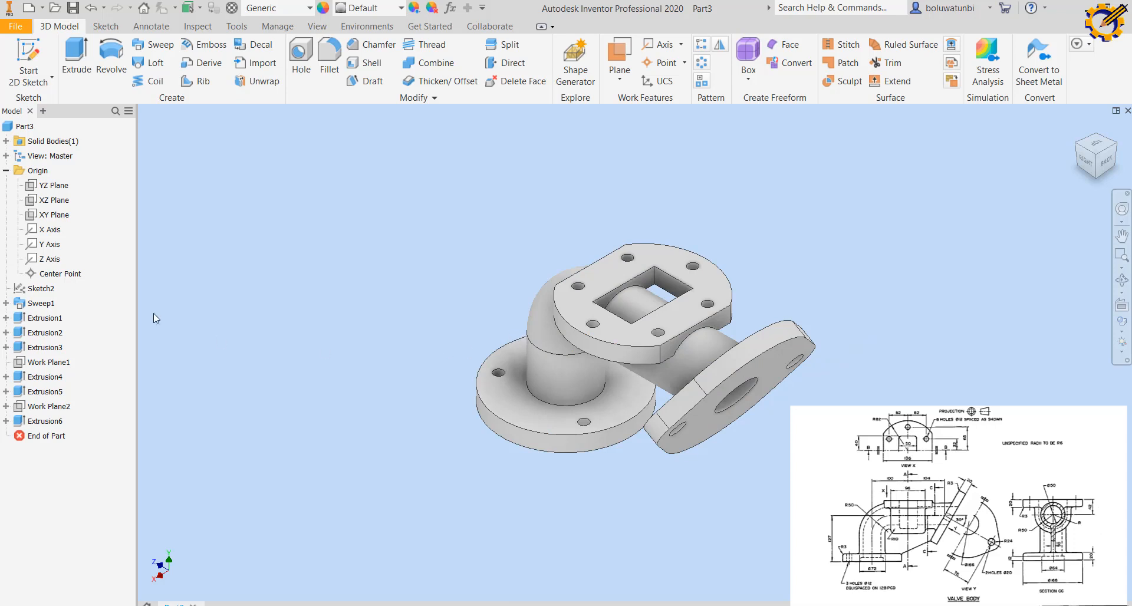
- Create a work plane offset -100 mm from the XY Plane
click(54, 214)
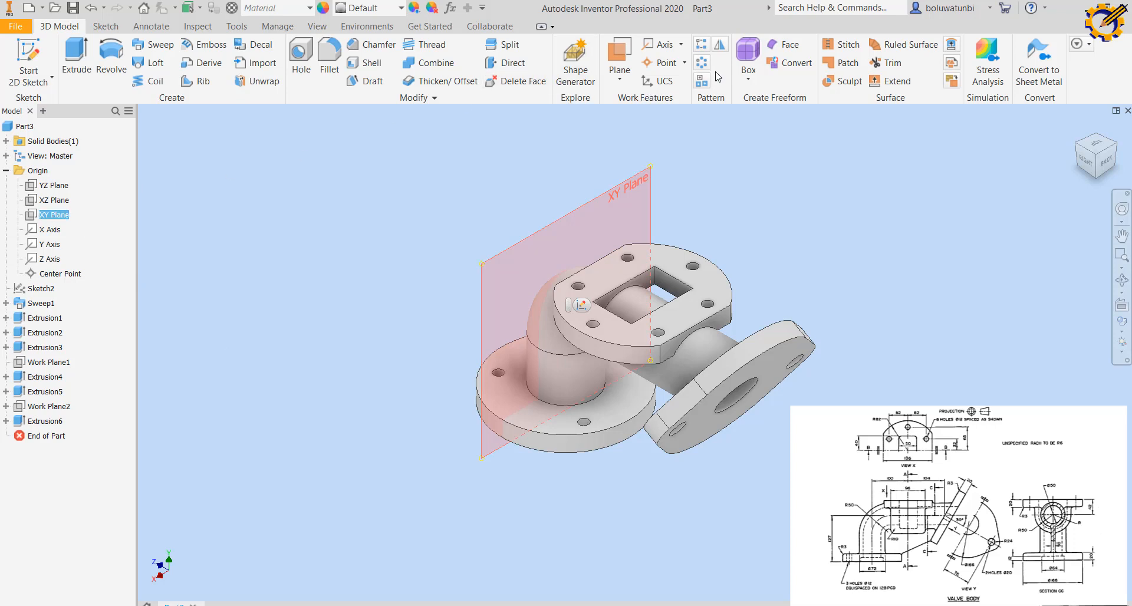
click(616, 82)
click(460, 171)
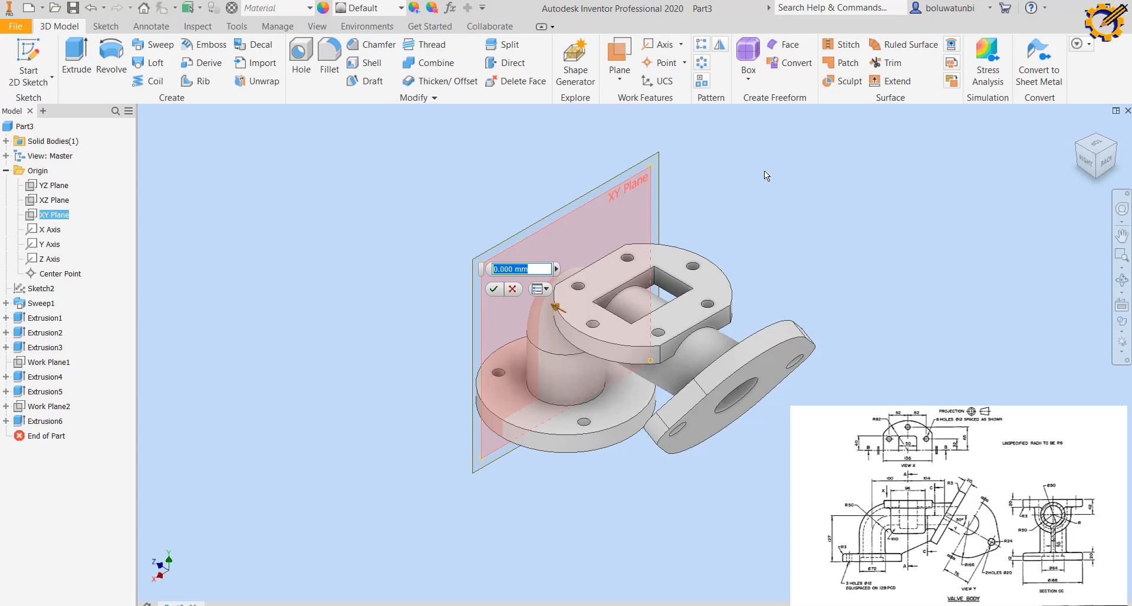
text(-100)
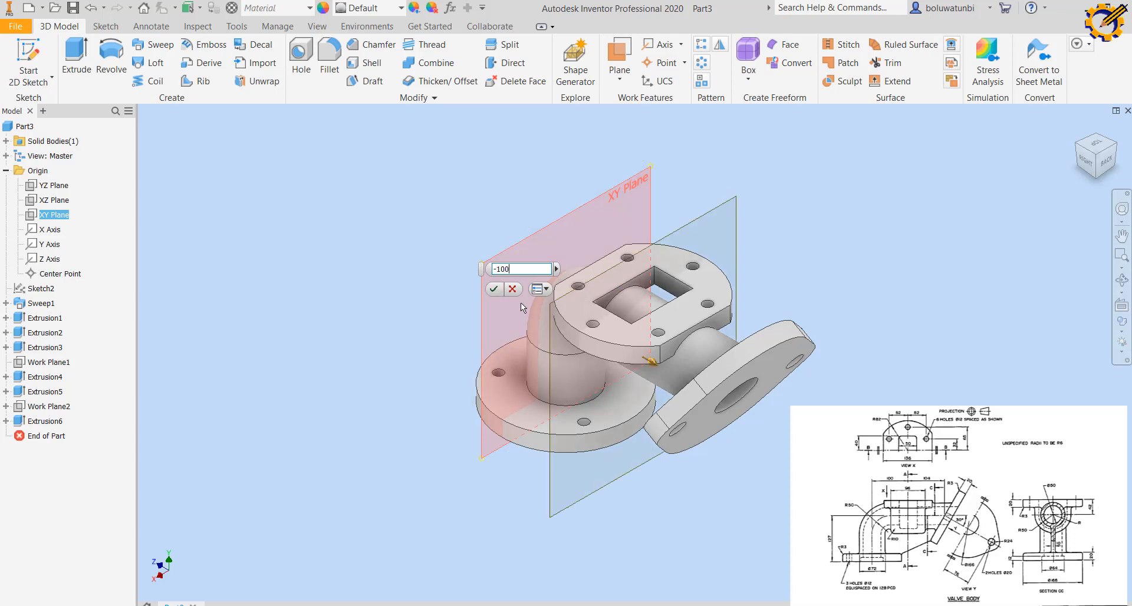
click(494, 289)
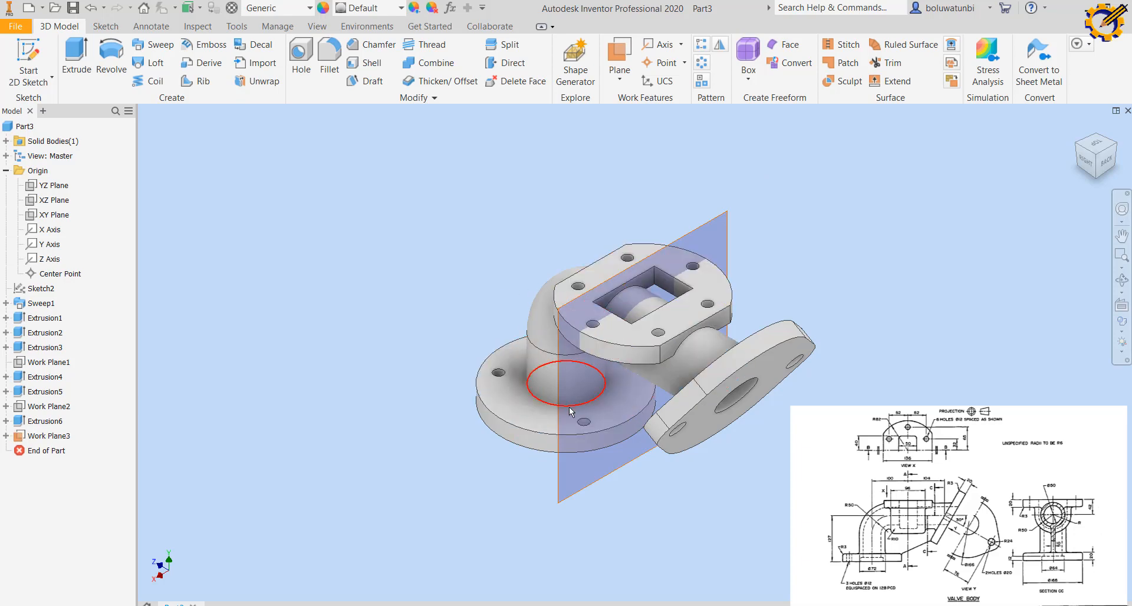
- Start a sketch on the offset work plane with sliced graphics and project the cut edges of the body
click(1077, 152)
click(722, 403)
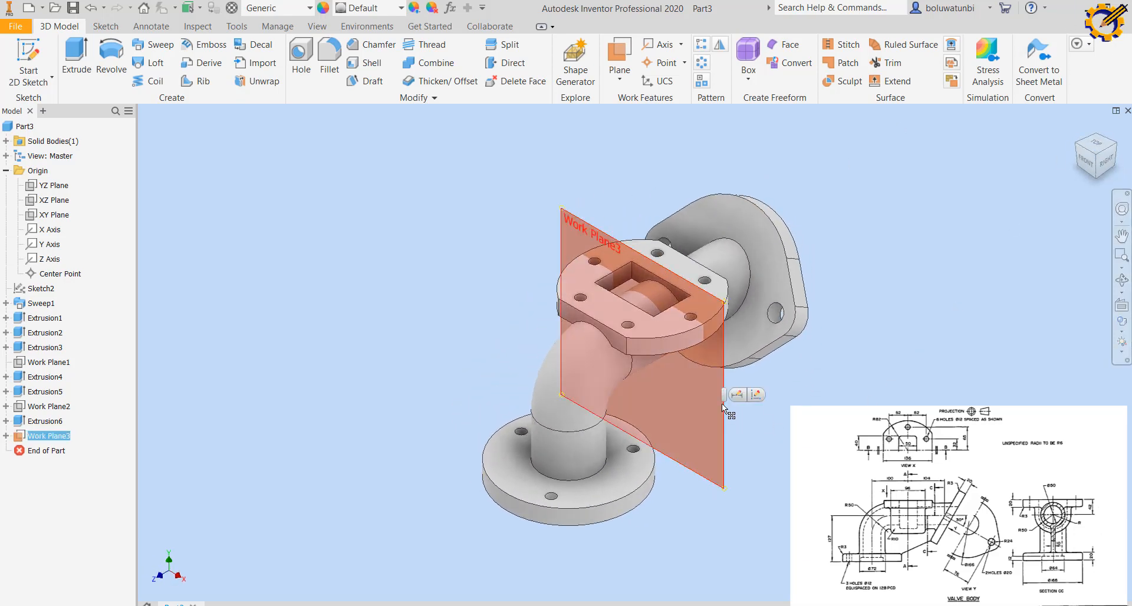
click(752, 395)
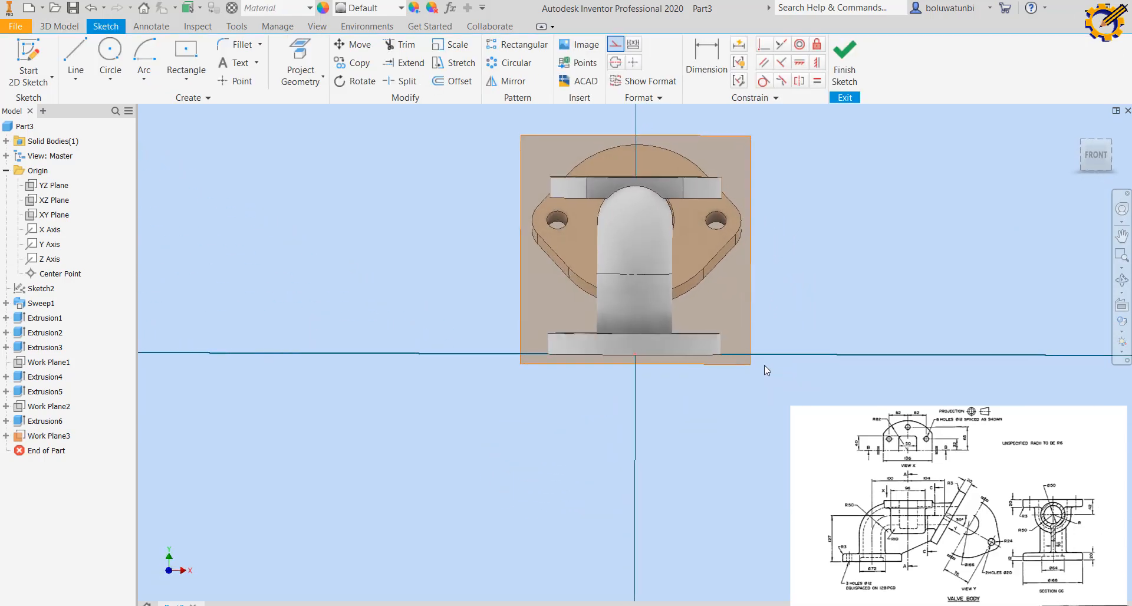
key(F7)
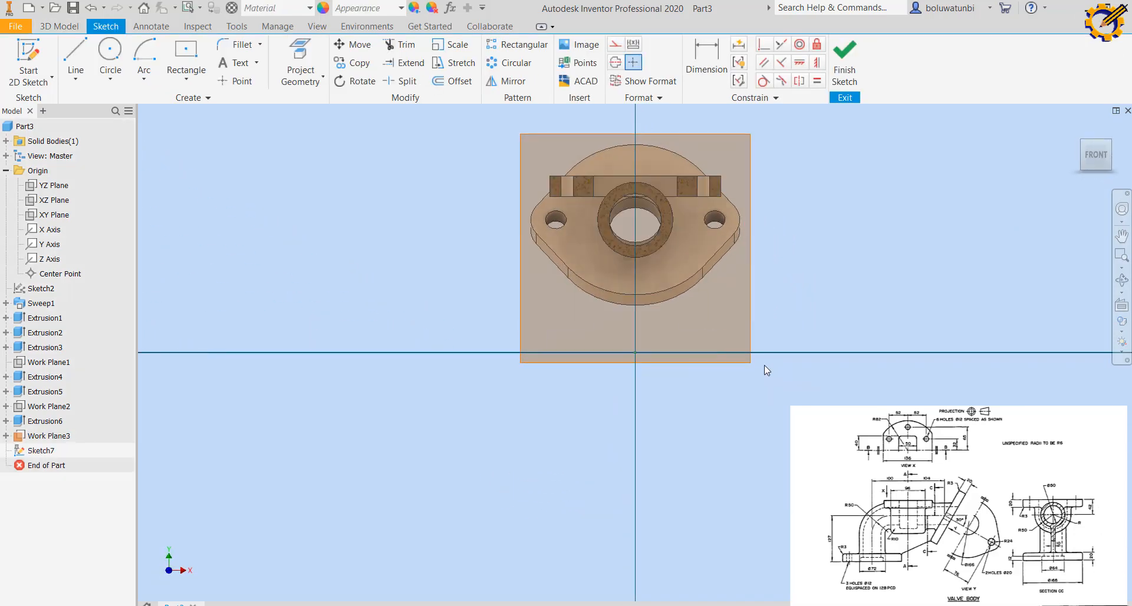
click(301, 80)
click(259, 107)
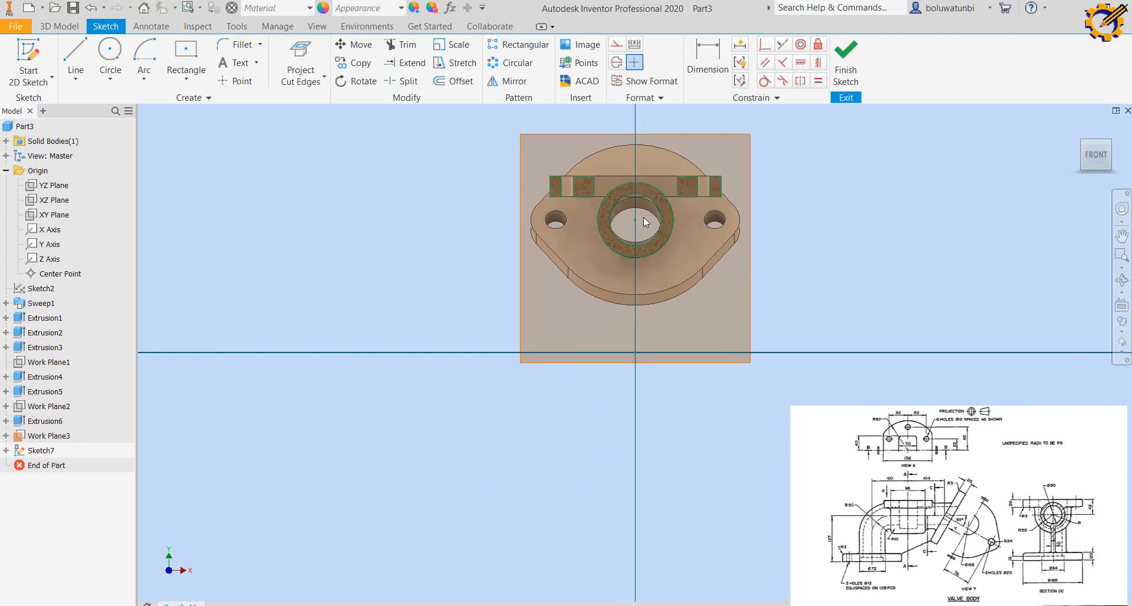
- Draw an 80 mm diameter circle centred on the pipe's cross-section
scroll(643, 217, up, 3)
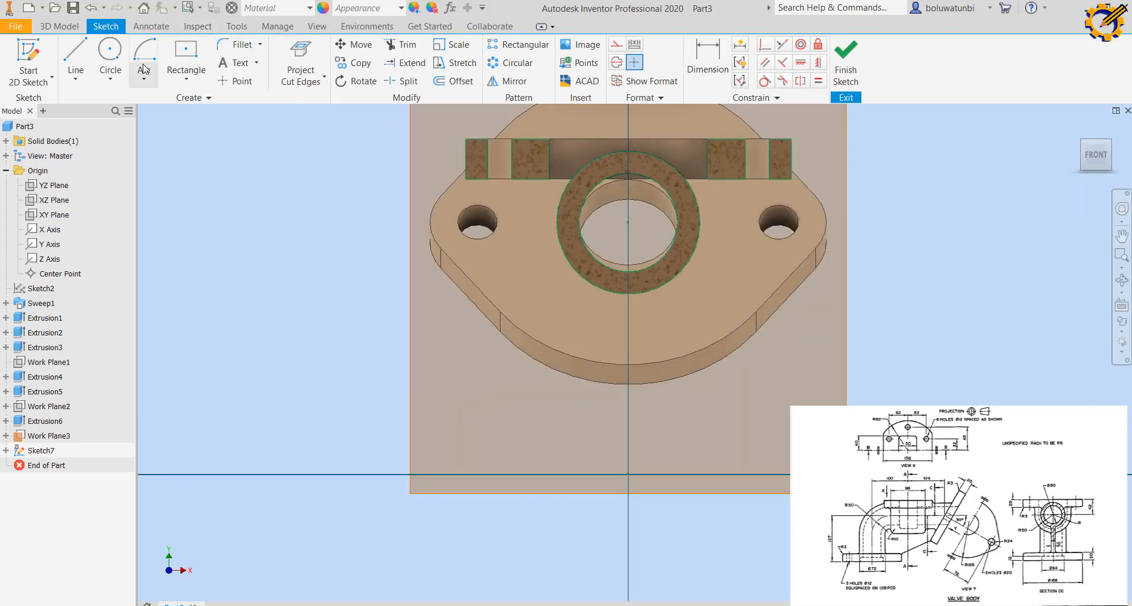
click(108, 51)
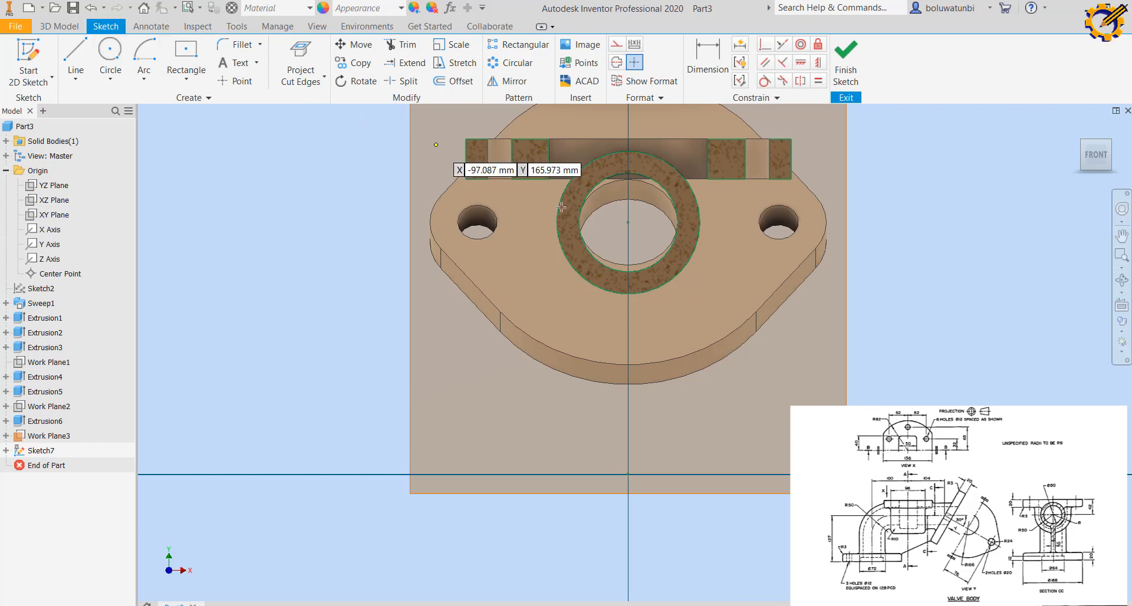
click(628, 222)
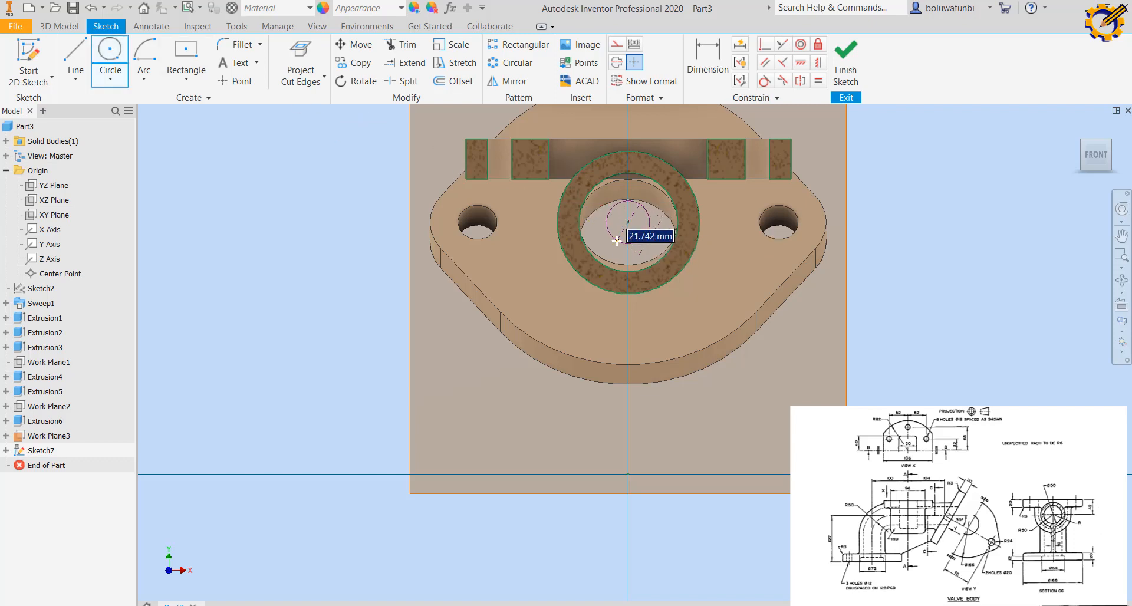
text(8)
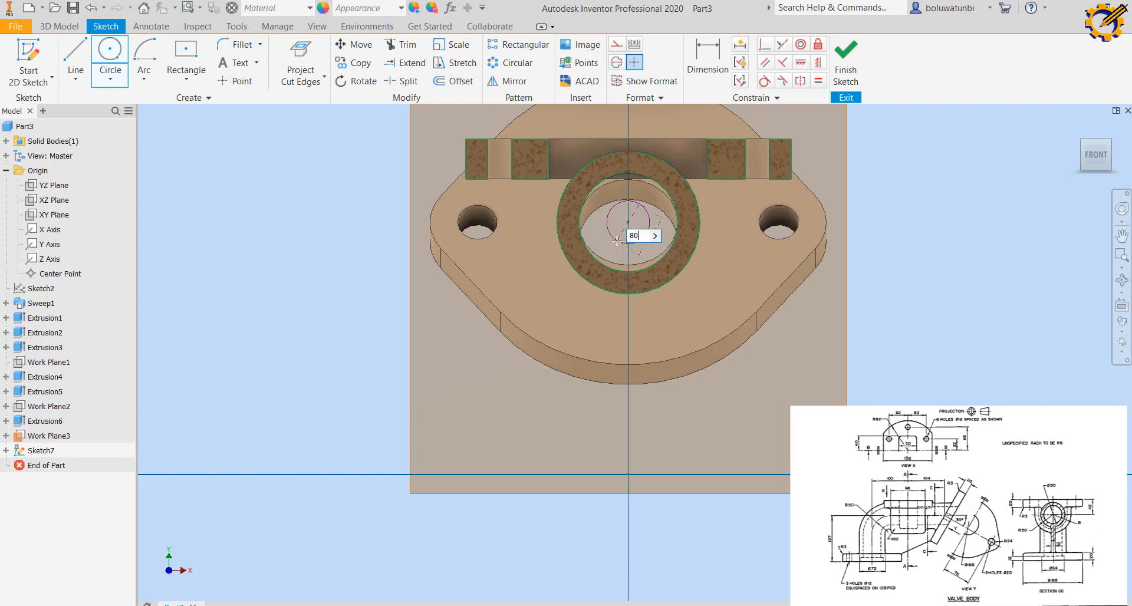
text(000)
key(Return)
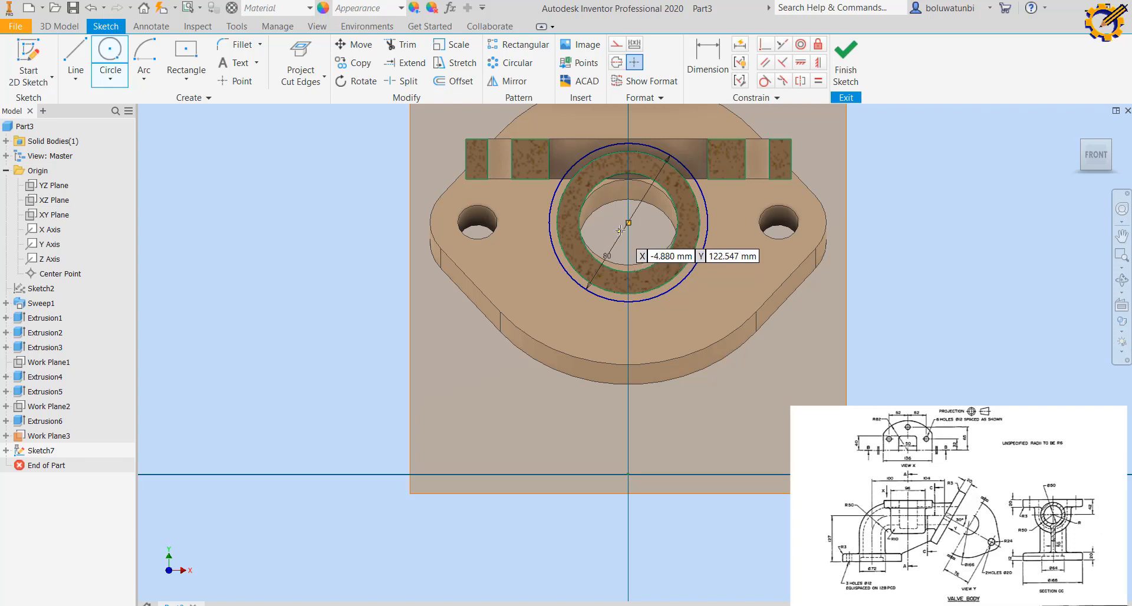
- Draw a 100 mm diameter circle concentric with the 80 mm circle
click(629, 223)
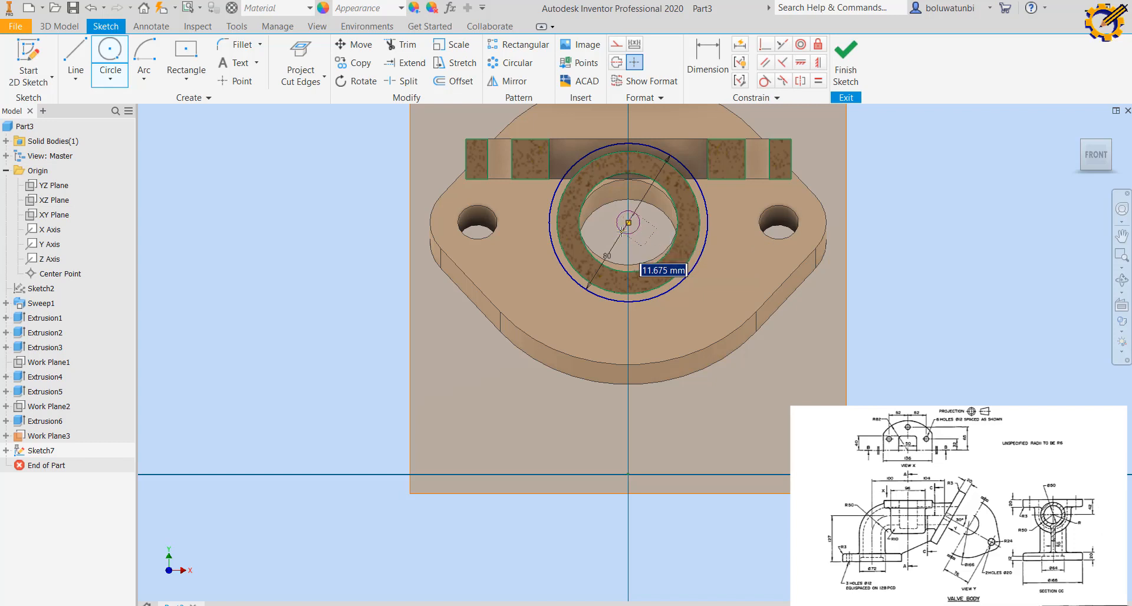
text(100)
key(Return)
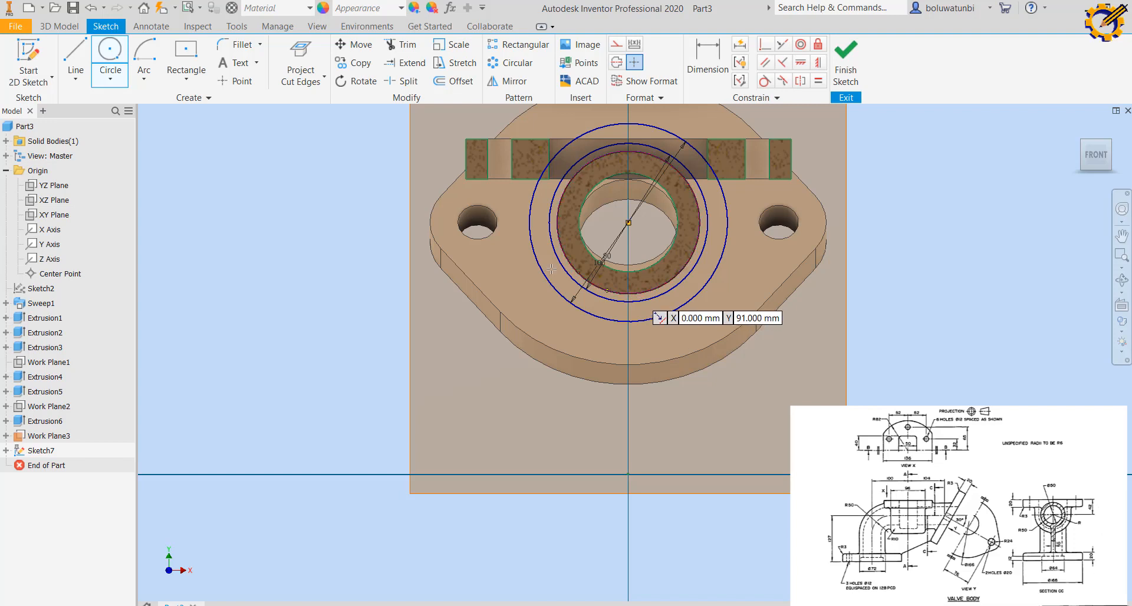
- Draw four vertical lines from the side points of both circles up to the underside of the upper flange
click(77, 55)
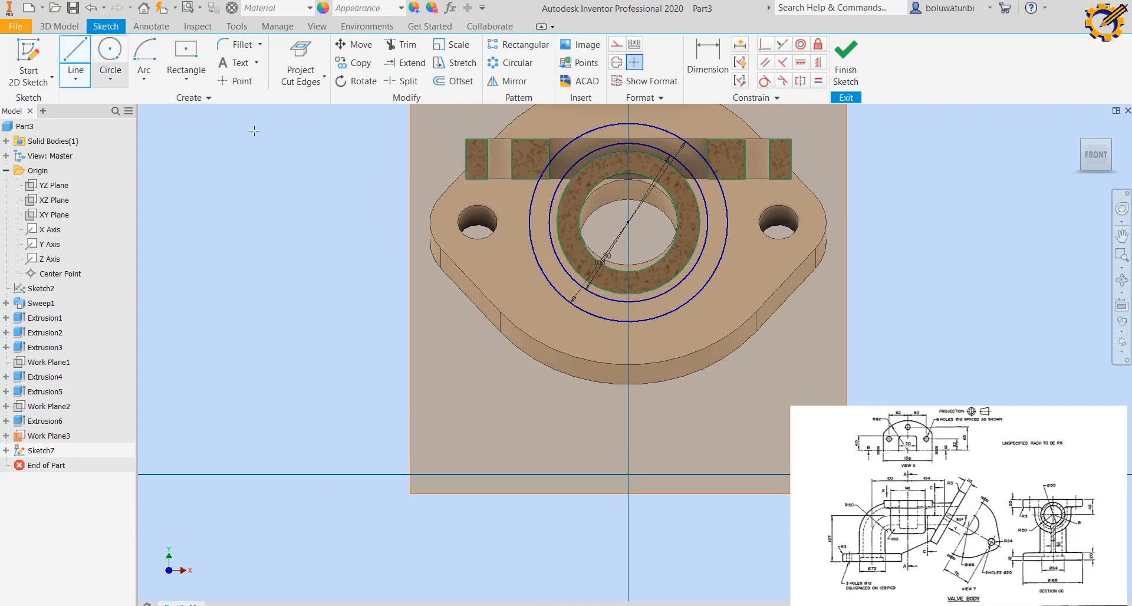
click(532, 217)
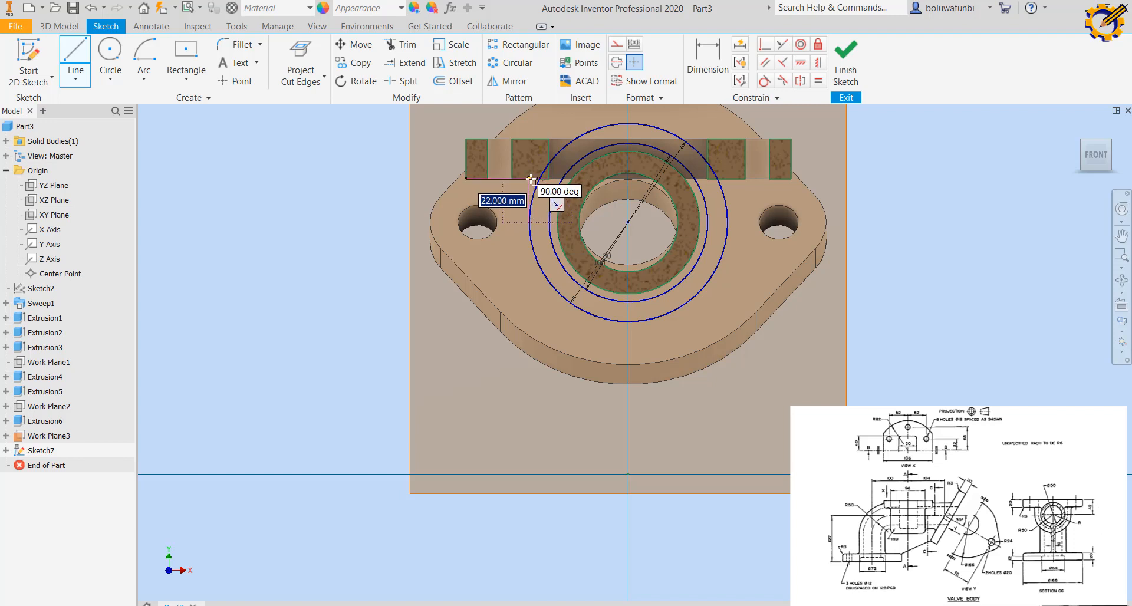
double_click(531, 178)
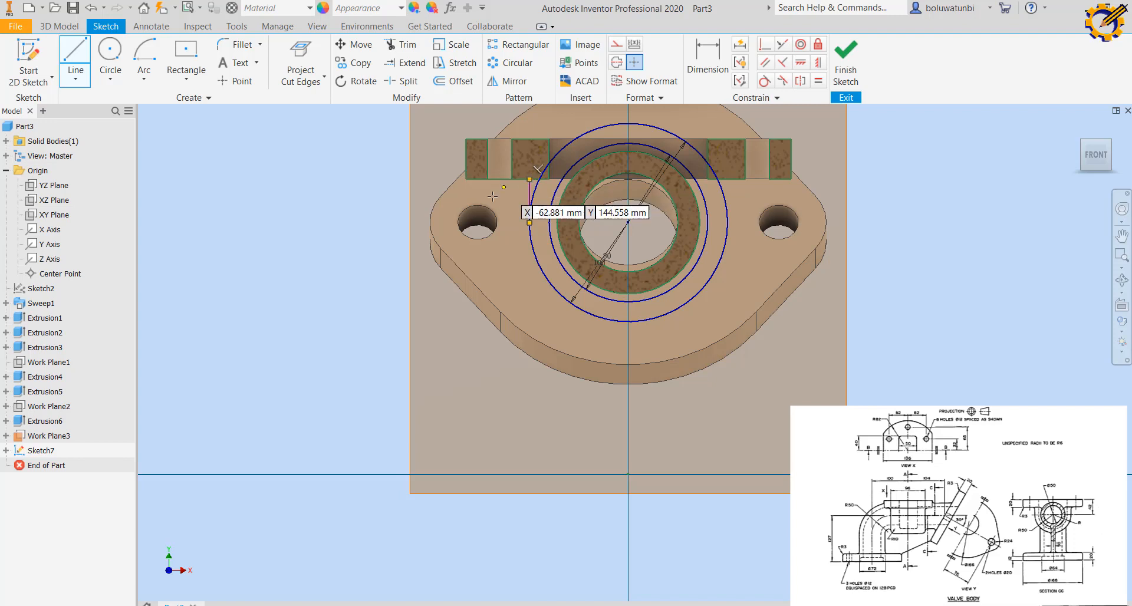
click(730, 223)
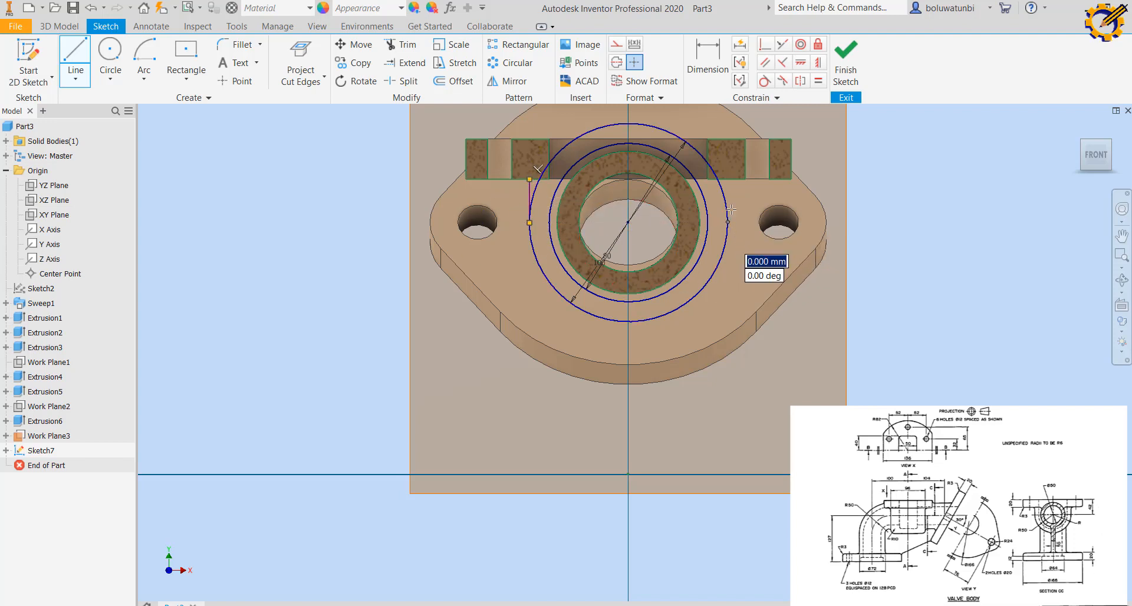
double_click(729, 178)
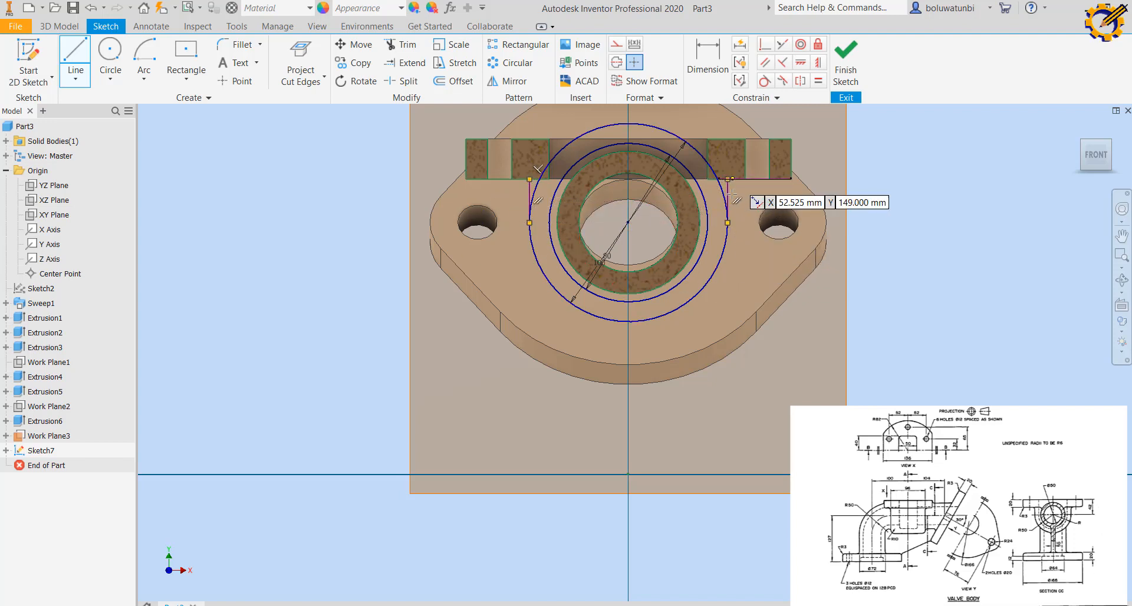
click(710, 224)
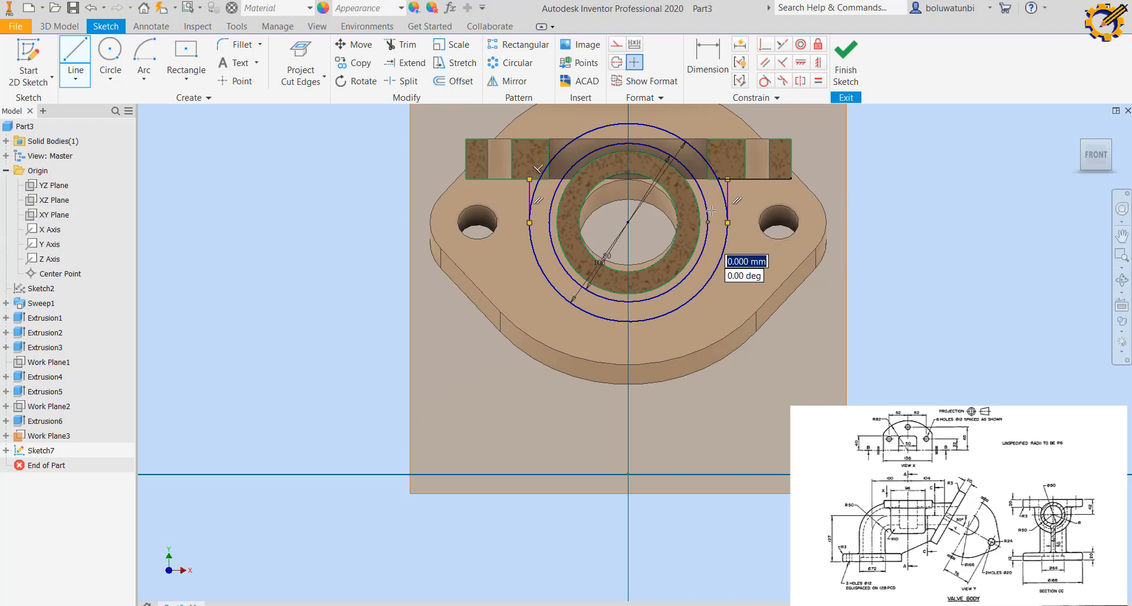
double_click(708, 179)
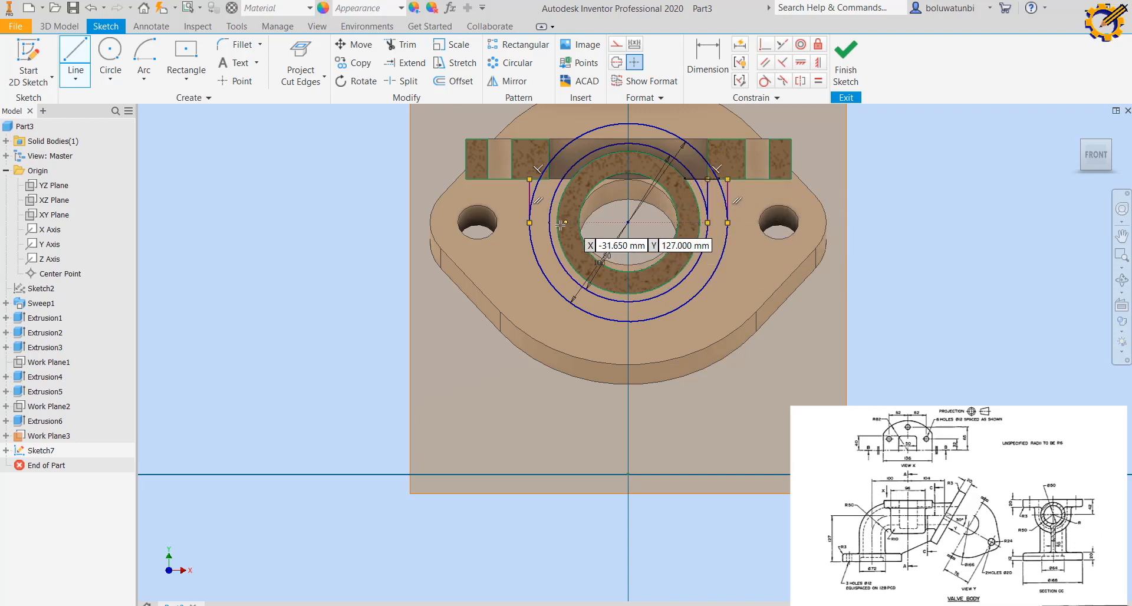
click(529, 223)
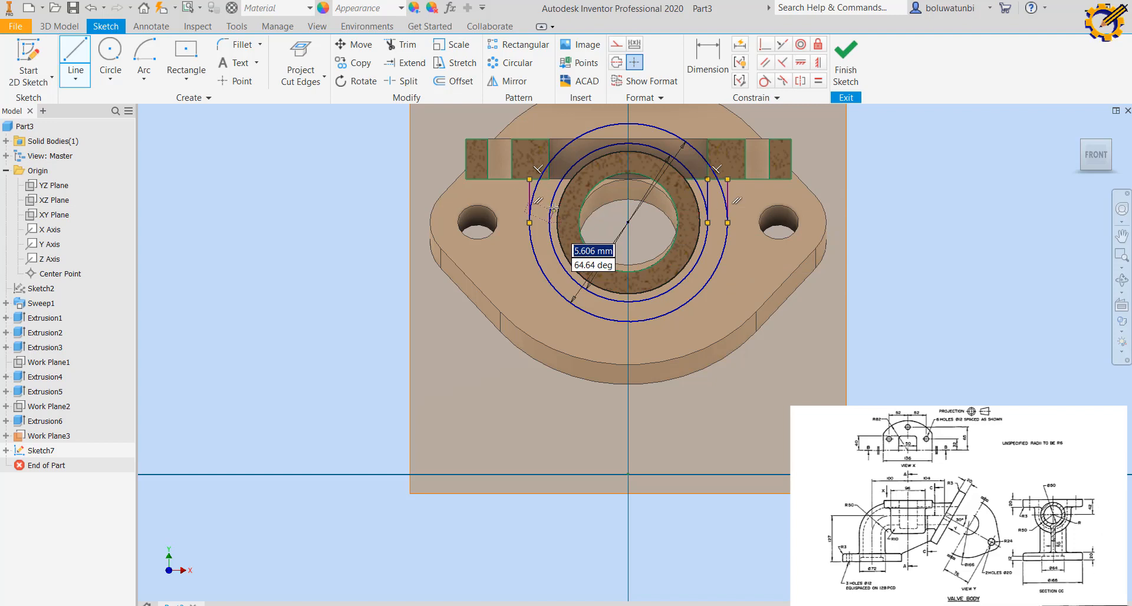
double_click(549, 179)
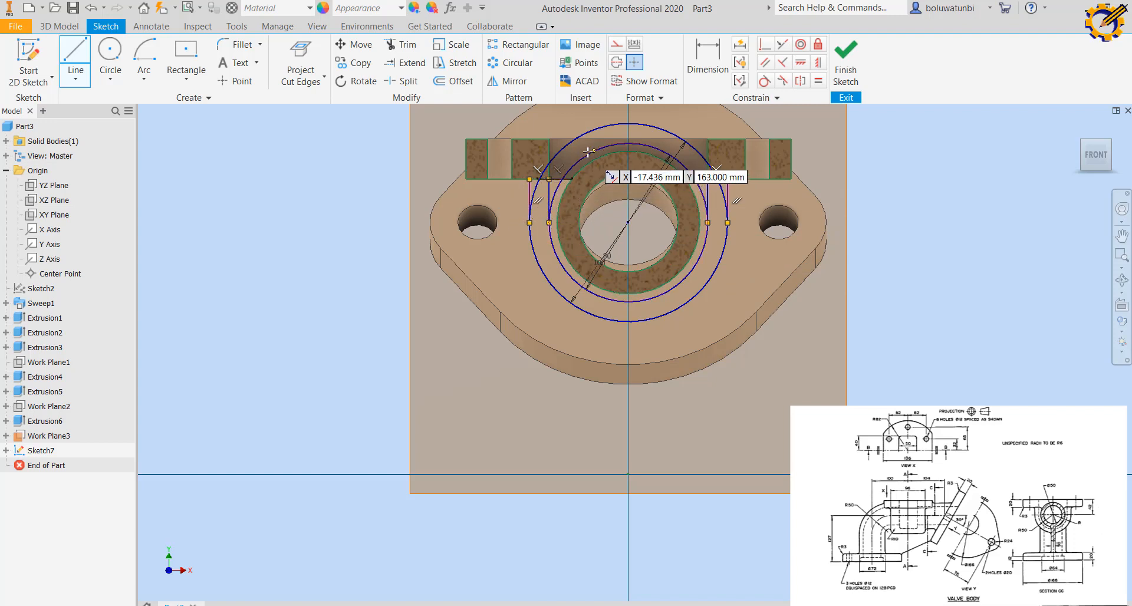
- Trim away the upper arcs of both circles, leaving two nested U-shaped outlines below the flange
click(402, 45)
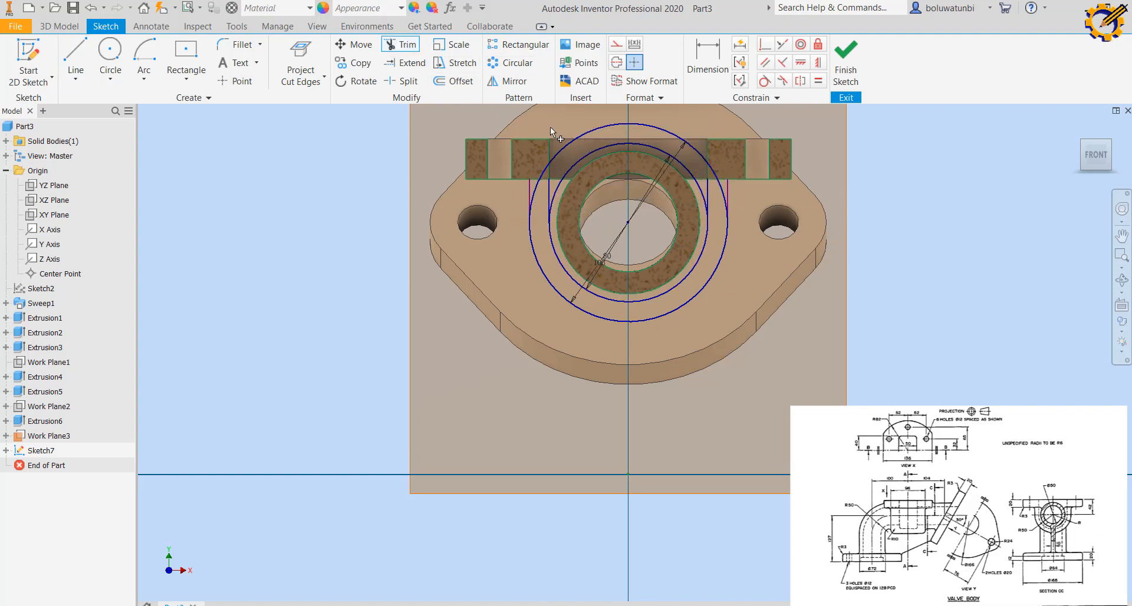
click(576, 136)
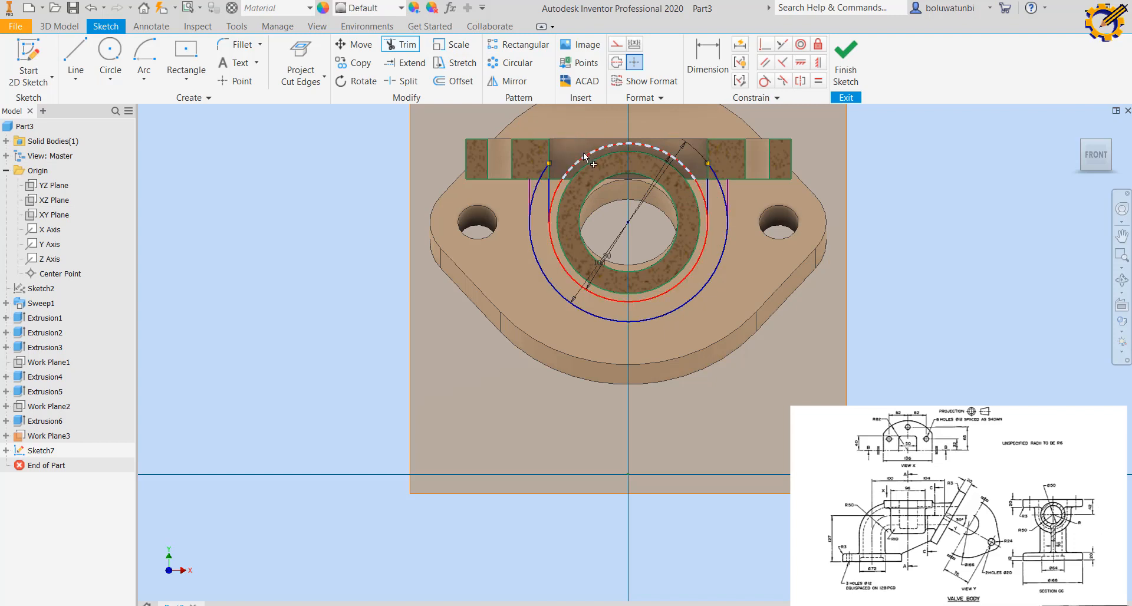
click(585, 156)
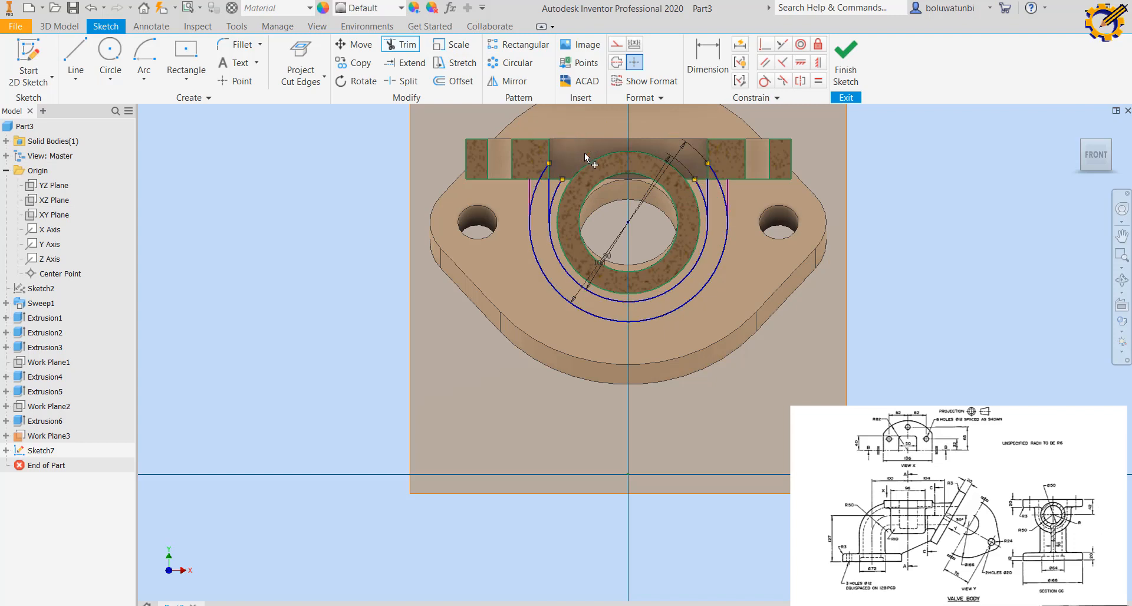
click(559, 185)
click(539, 184)
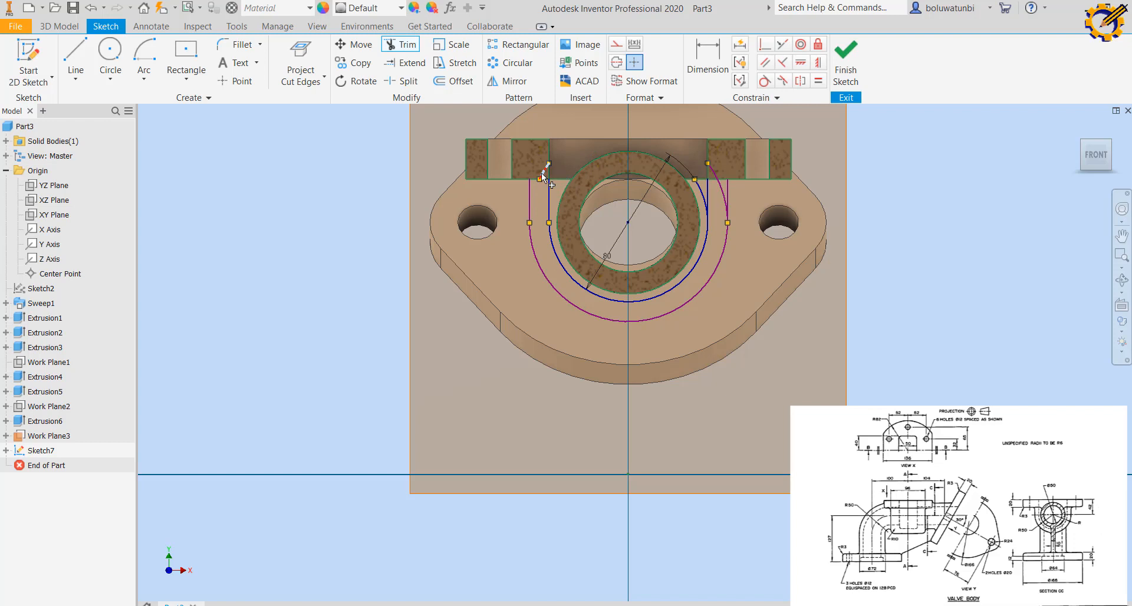
click(702, 191)
click(721, 190)
- Make the outer arc tangent to its side lines, try the same for the inner arc, and finish the sketch
click(764, 82)
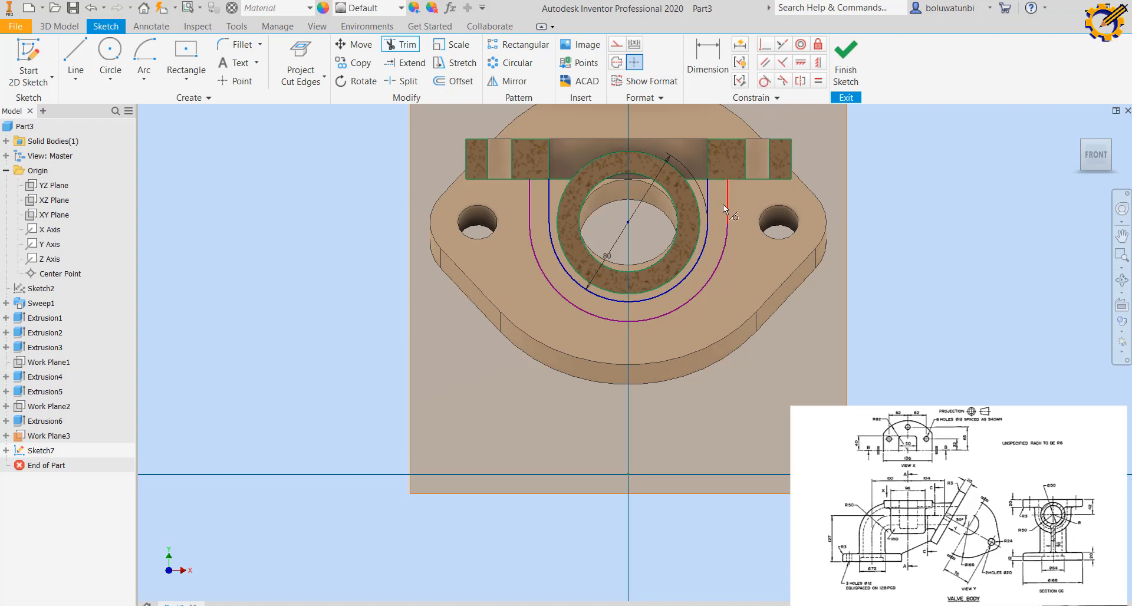
click(728, 236)
click(705, 239)
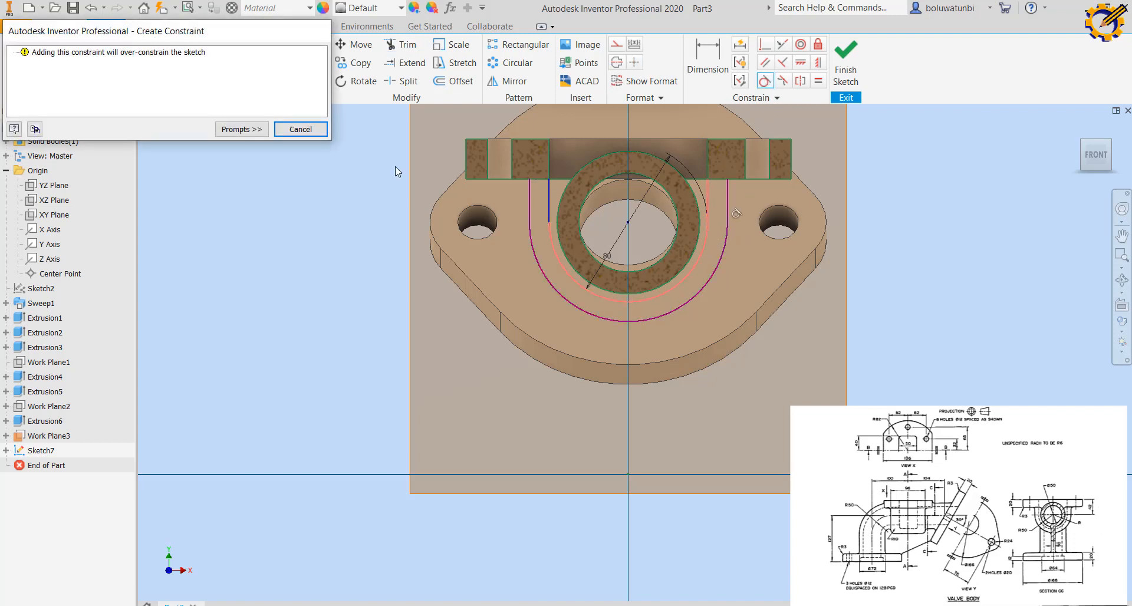
click(299, 129)
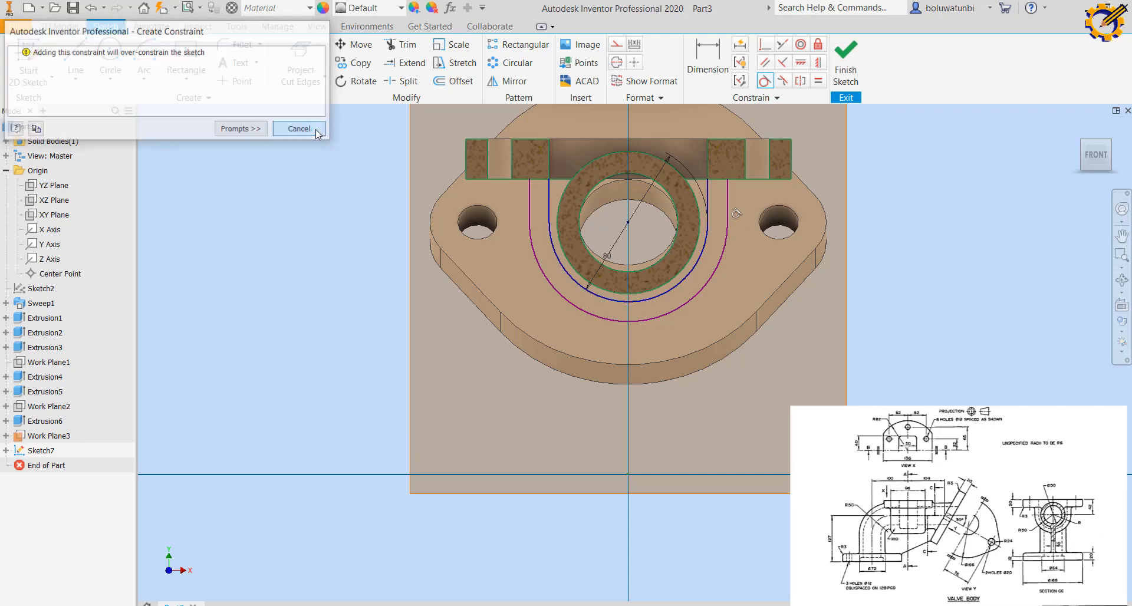
click(550, 202)
click(550, 232)
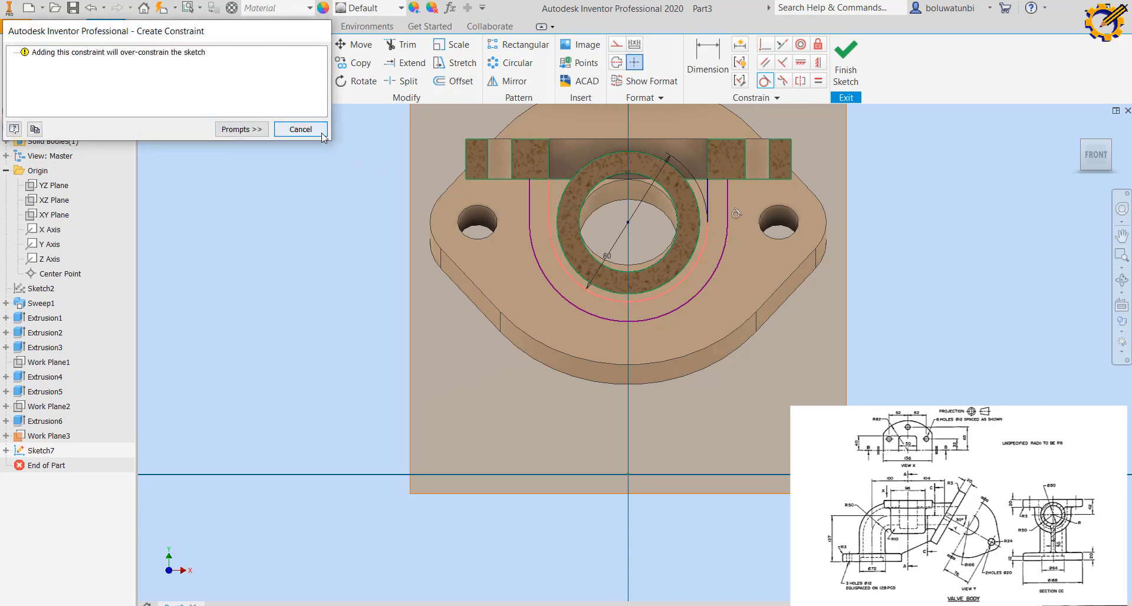
click(300, 129)
click(533, 233)
click(530, 200)
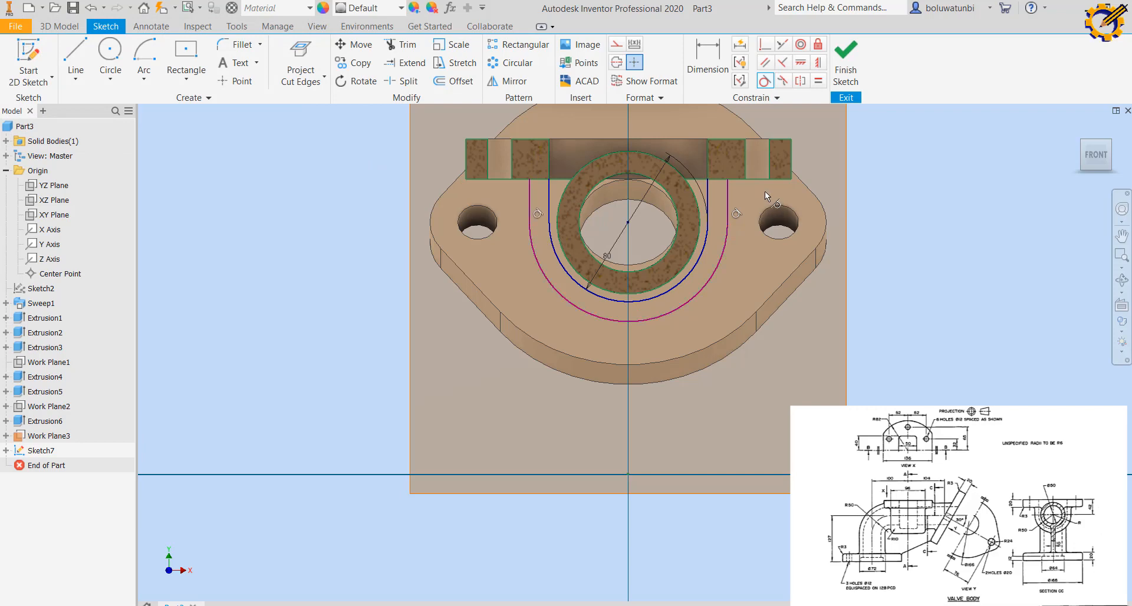
click(850, 67)
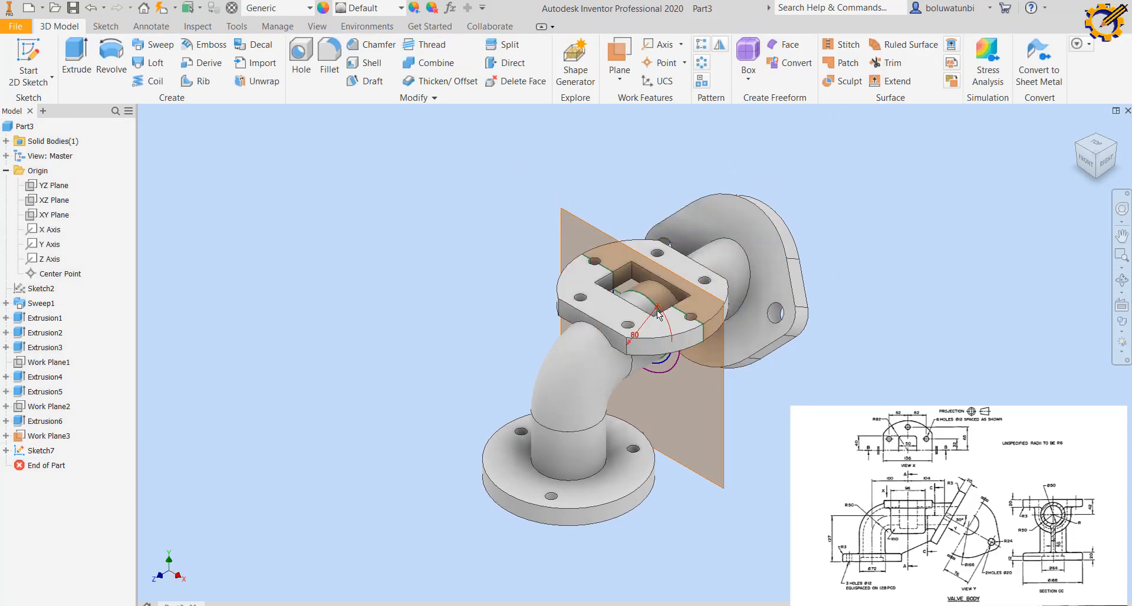
- Extrude the U-shaped wall profile 96 mm symmetrically about the sketch plane, joined to the body
scroll(659, 314, up, 3)
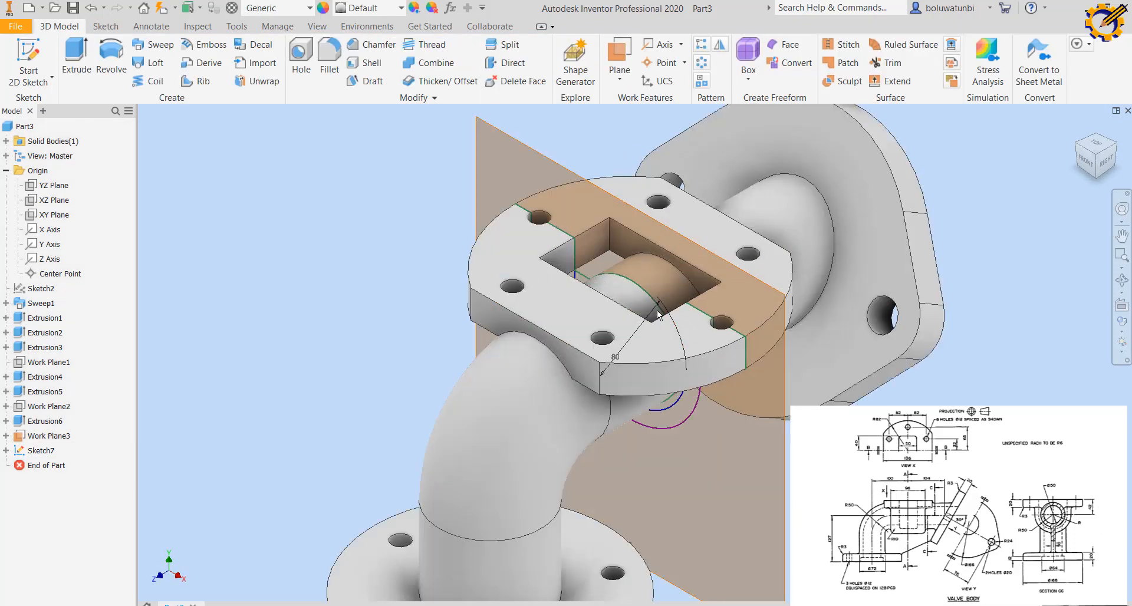
click(76, 56)
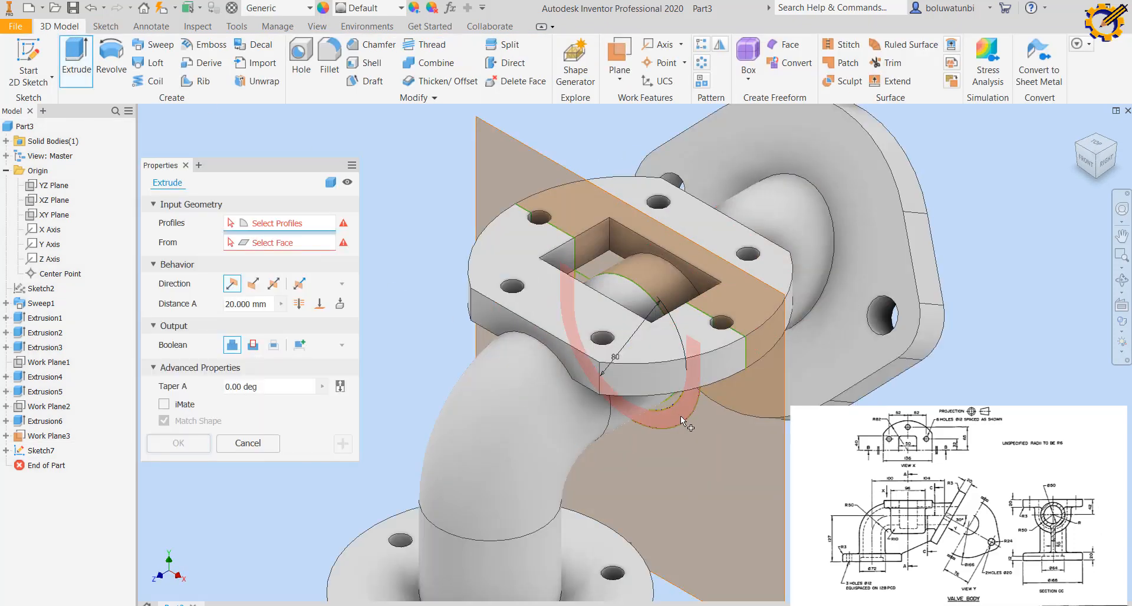
click(678, 414)
scroll(633, 368, up, 2)
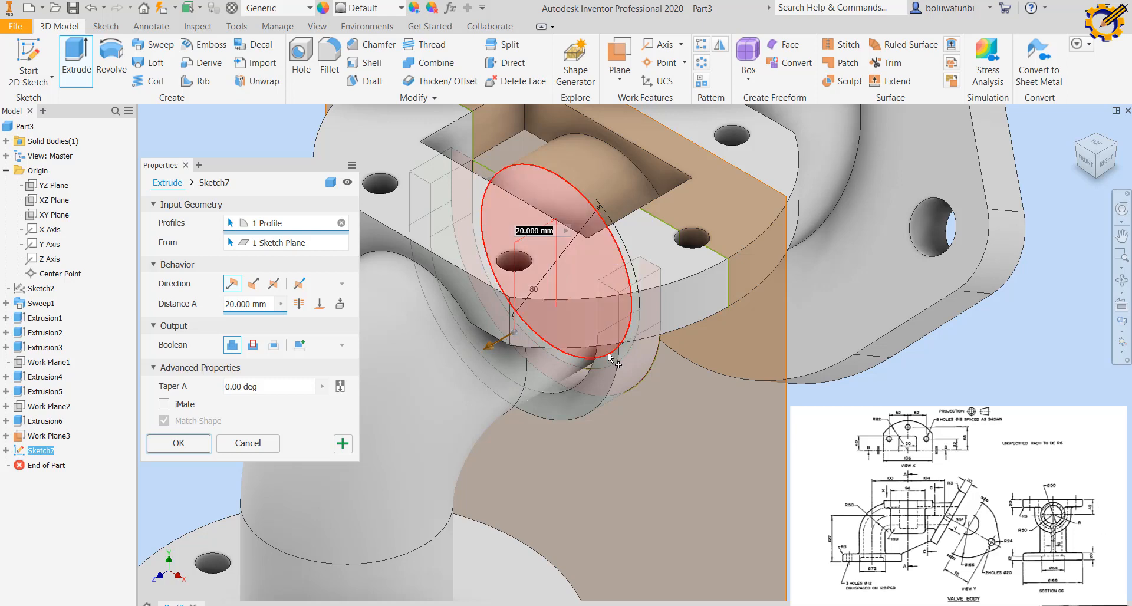
click(618, 355)
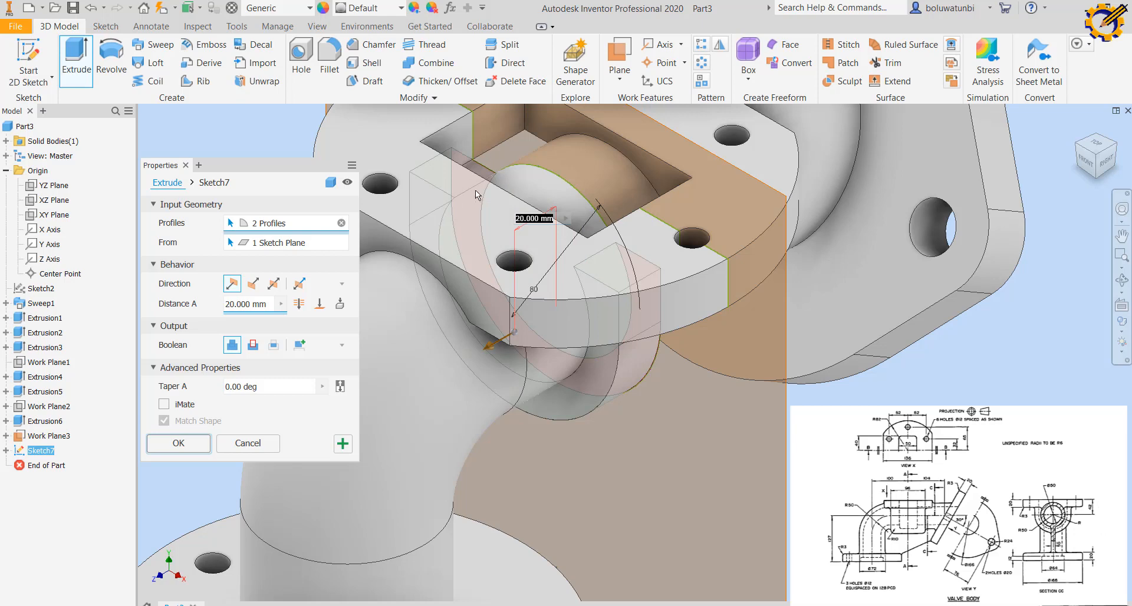
mouse_move(495, 215)
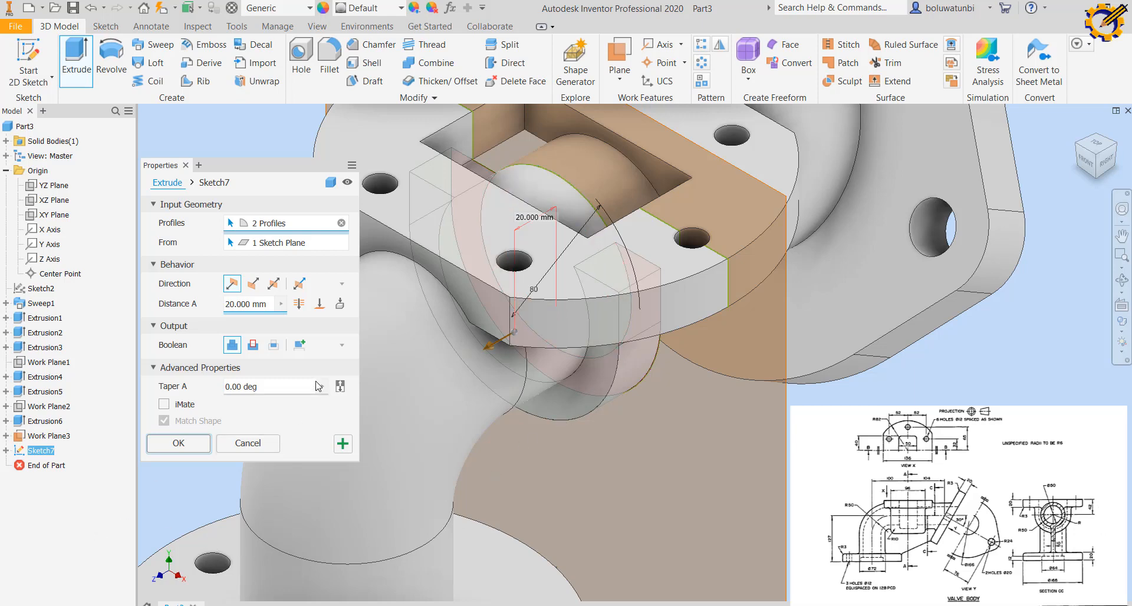
triple_click(264, 302)
text(96)
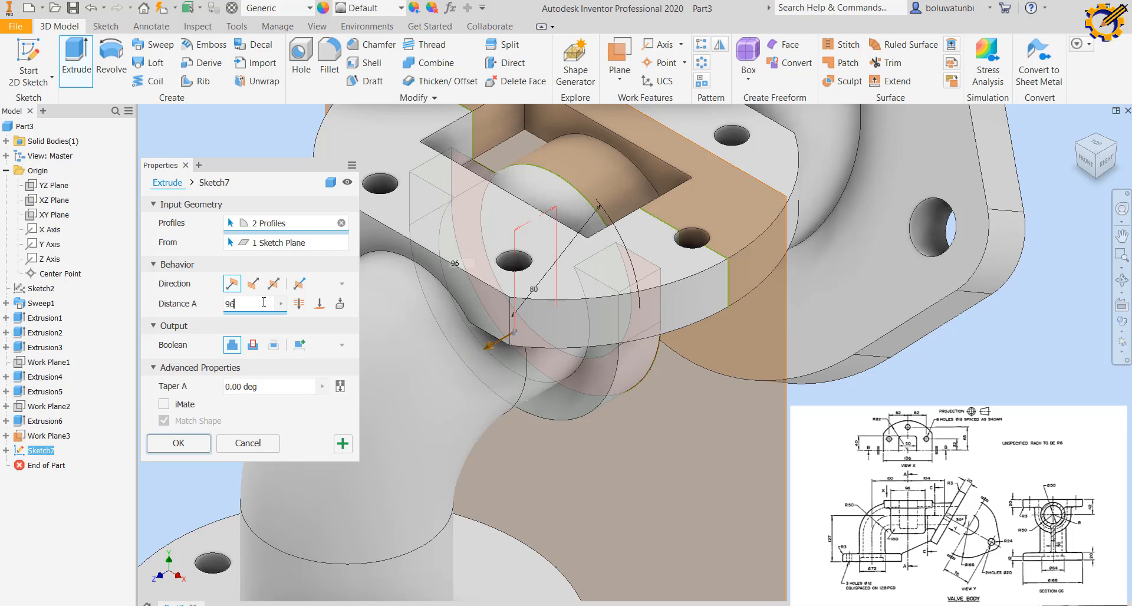
click(273, 284)
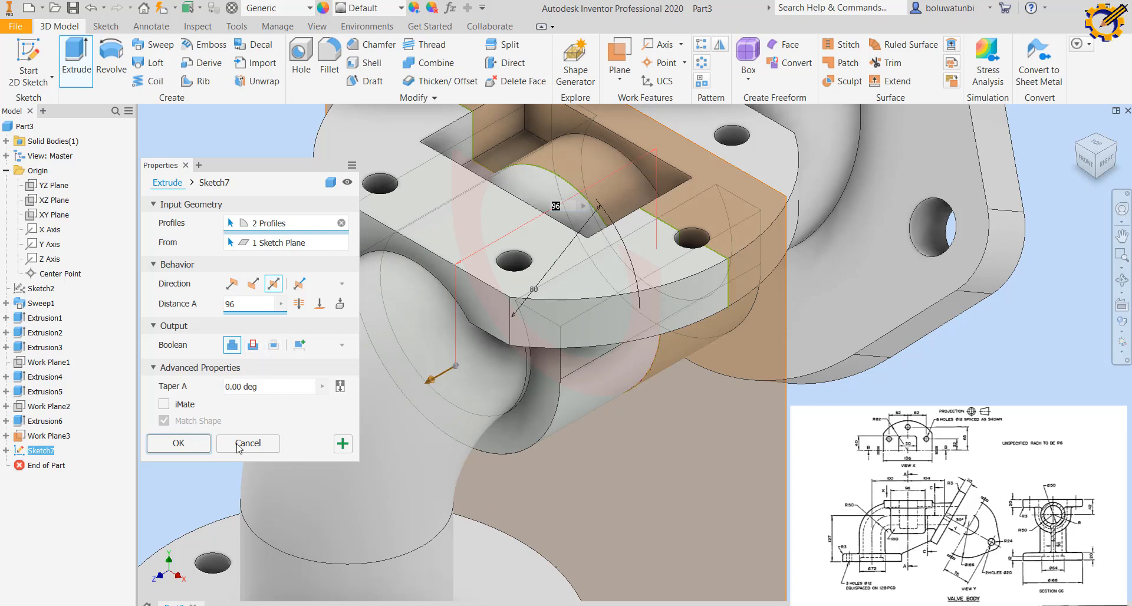
click(343, 443)
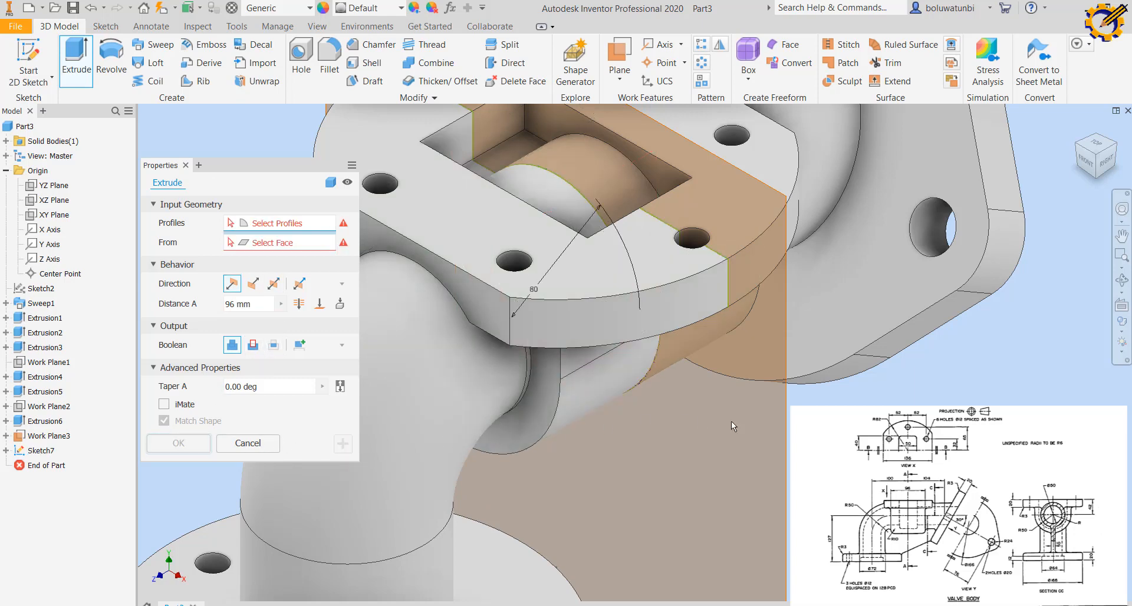
- Cut the inner U-shaped area and the region up to the flange 50 mm symmetrically about the sketch plane, and hide the work plane
middle_drag(715, 394, 865, 454)
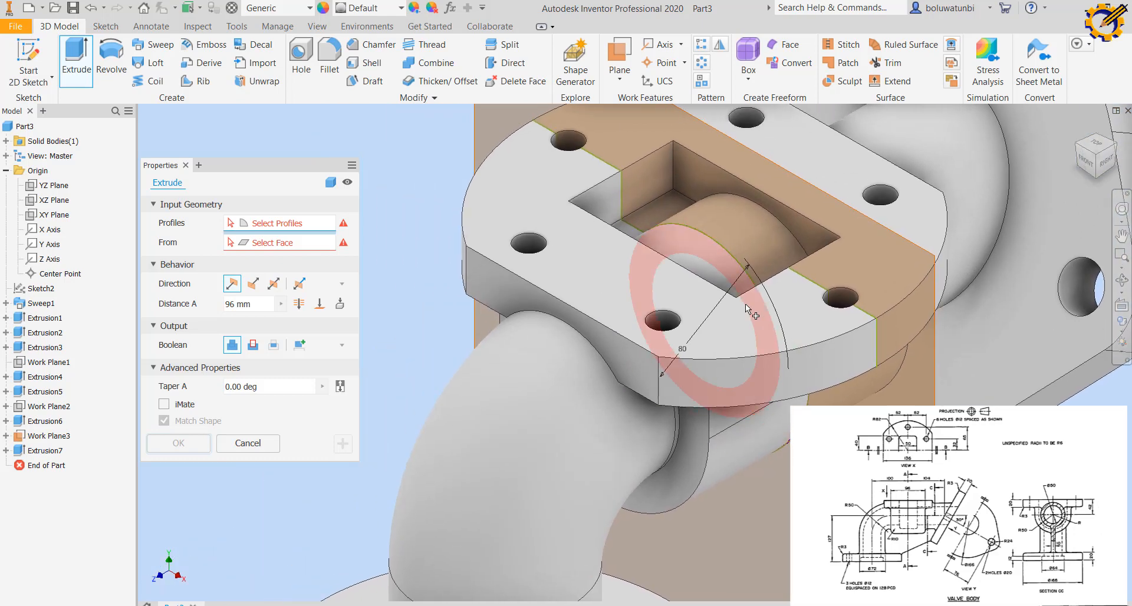
click(723, 261)
click(714, 288)
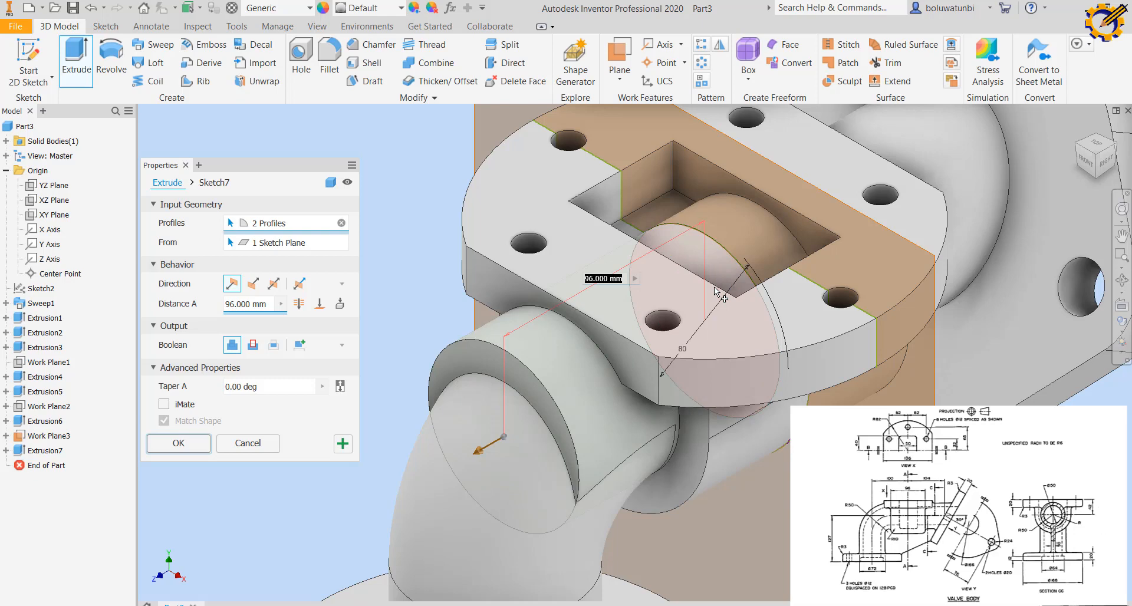
click(629, 242)
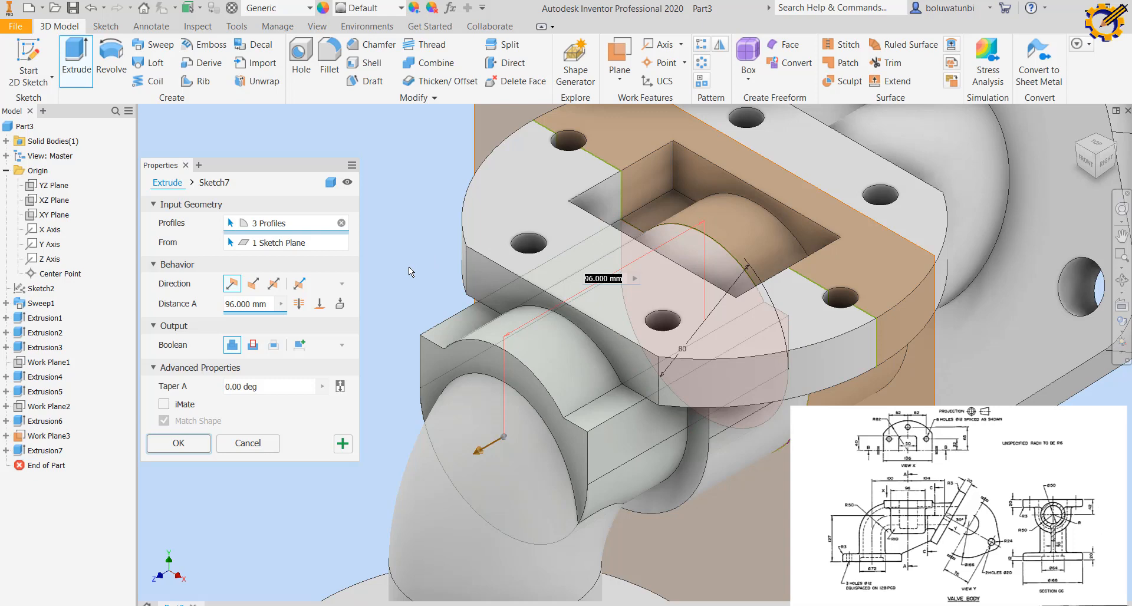
text(50)
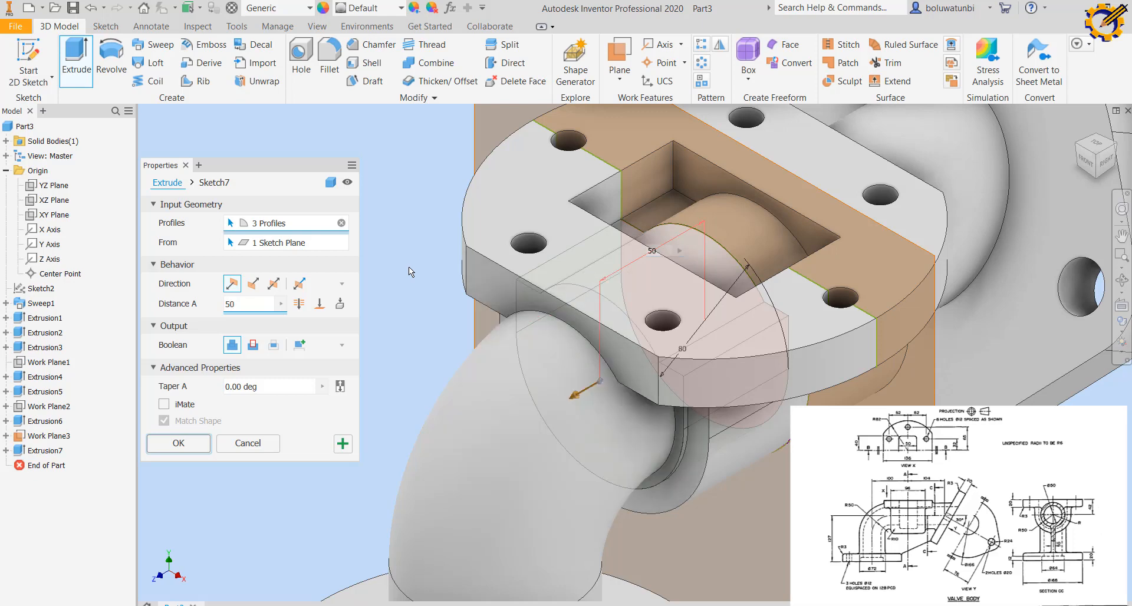
click(273, 284)
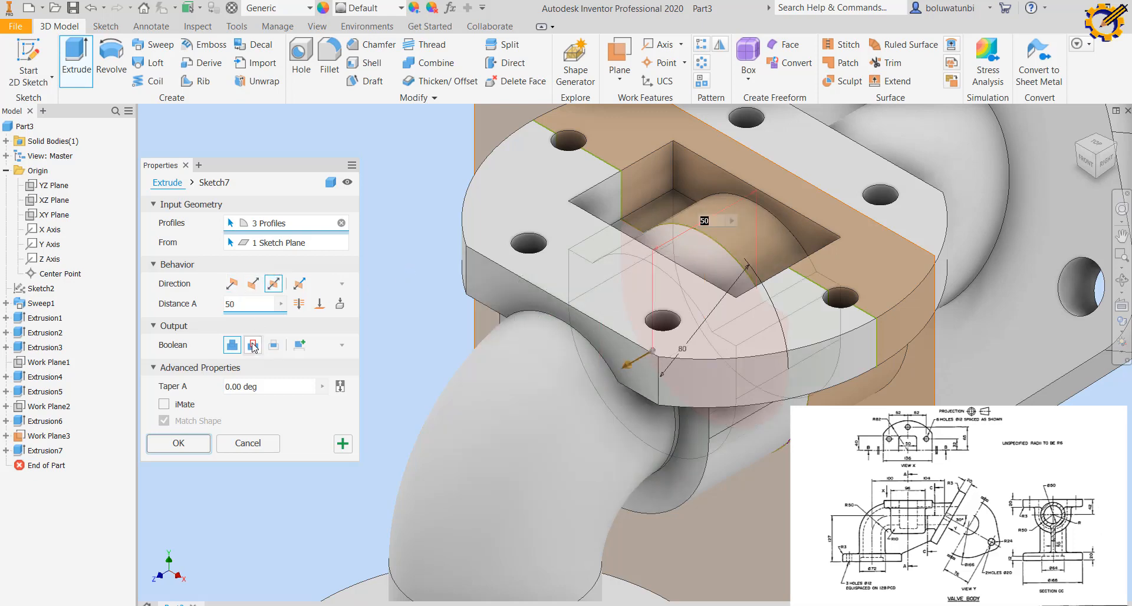
click(253, 345)
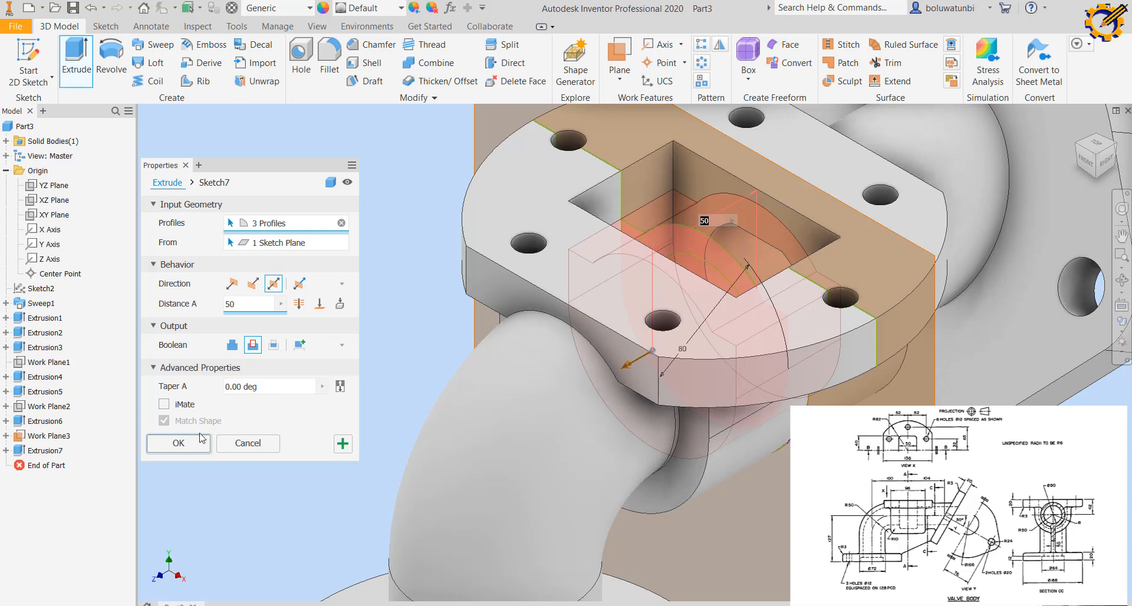
click(179, 444)
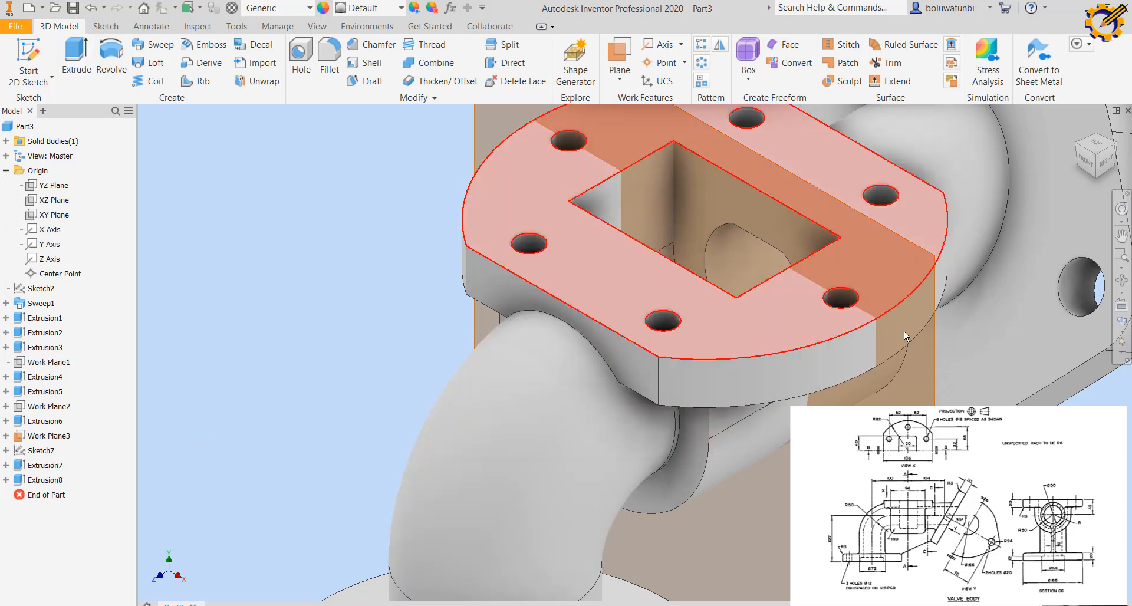
right_click(932, 469)
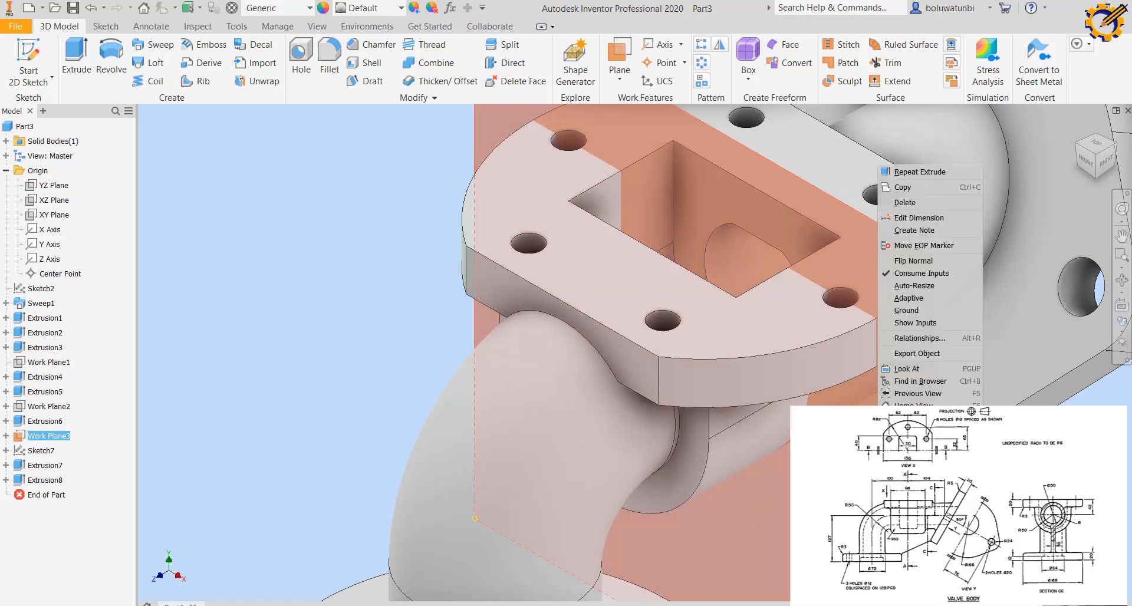
click(879, 474)
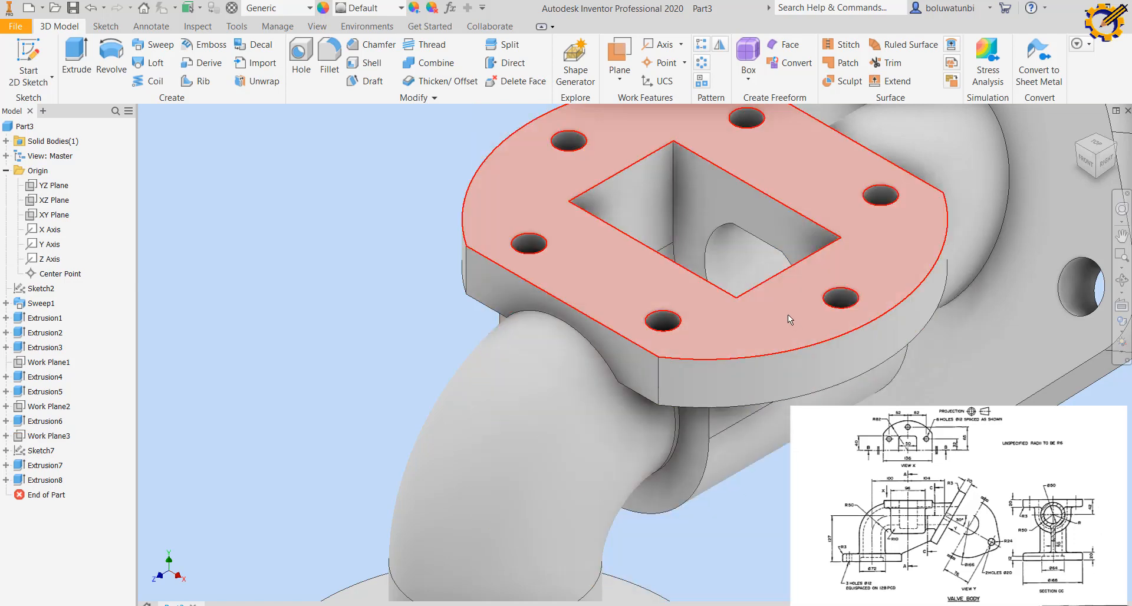
- Fillet the U-shaped end edges of the outer body section and of the inner cavity with a 10 mm radius
shift+middle_drag(766, 292, 754, 273)
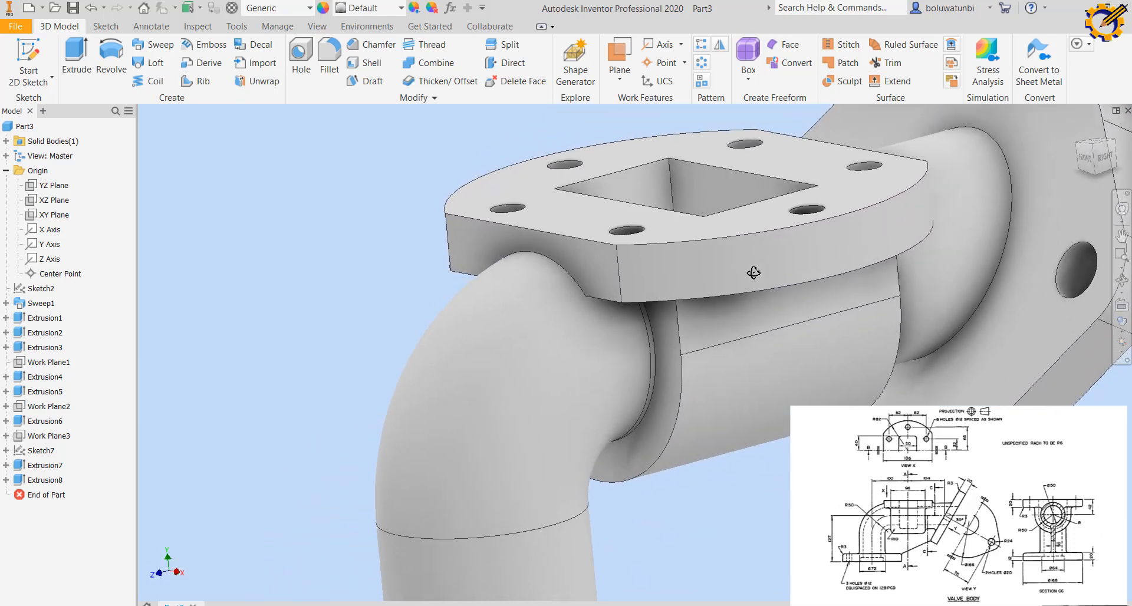
click(342, 59)
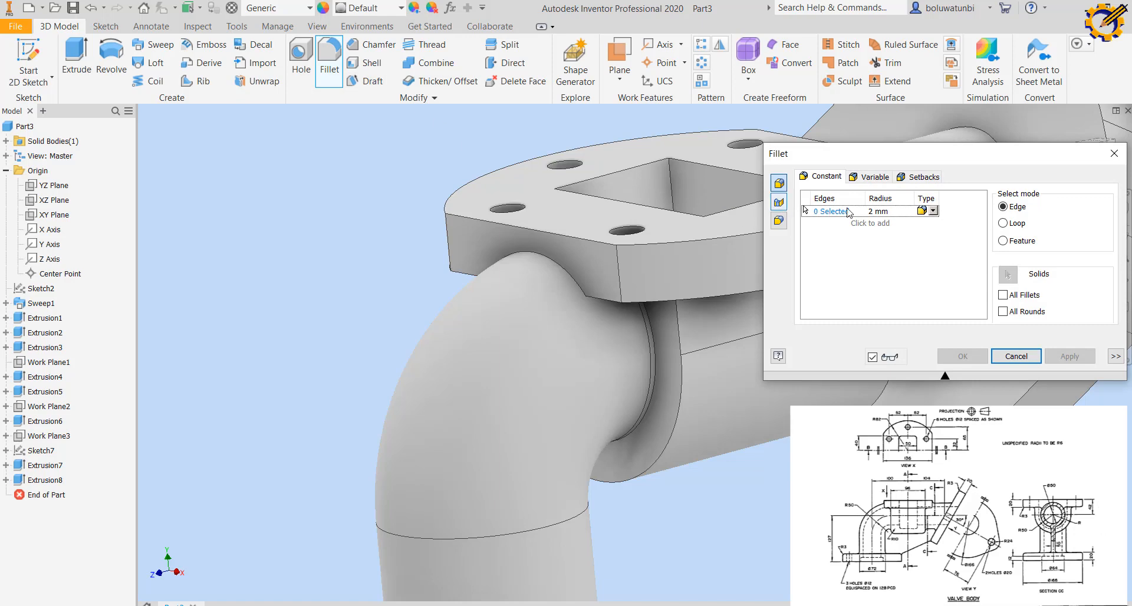
click(868, 212)
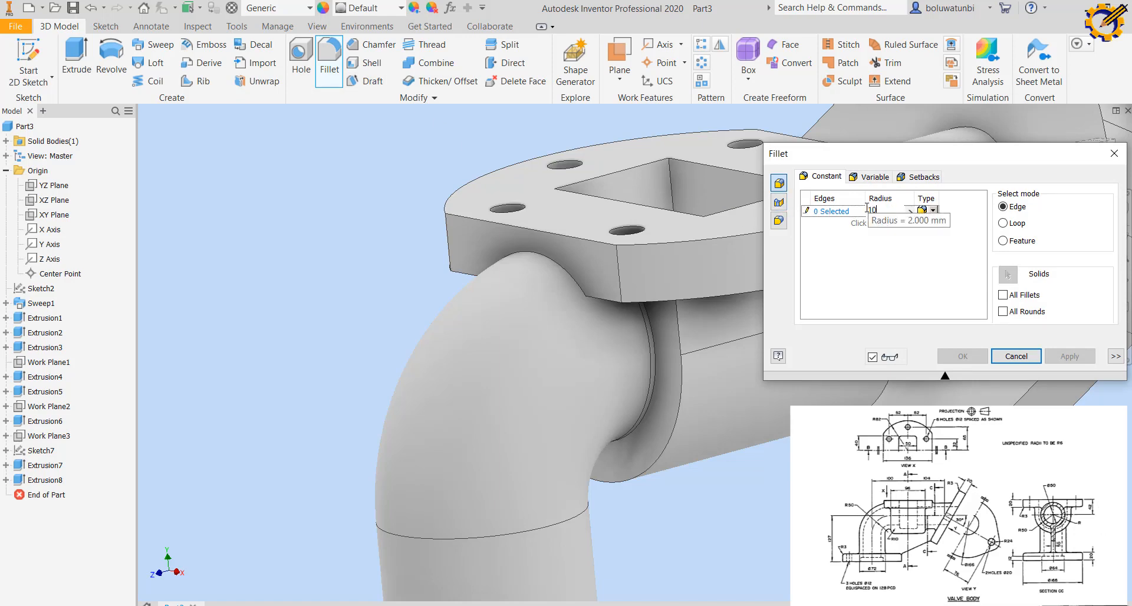
click(683, 394)
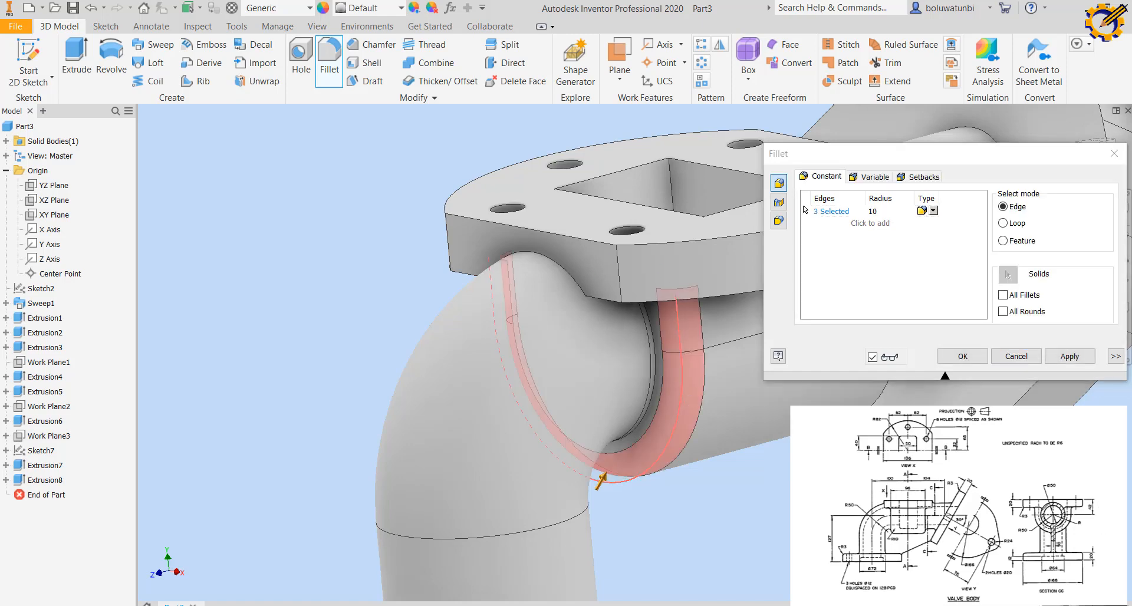
click(882, 391)
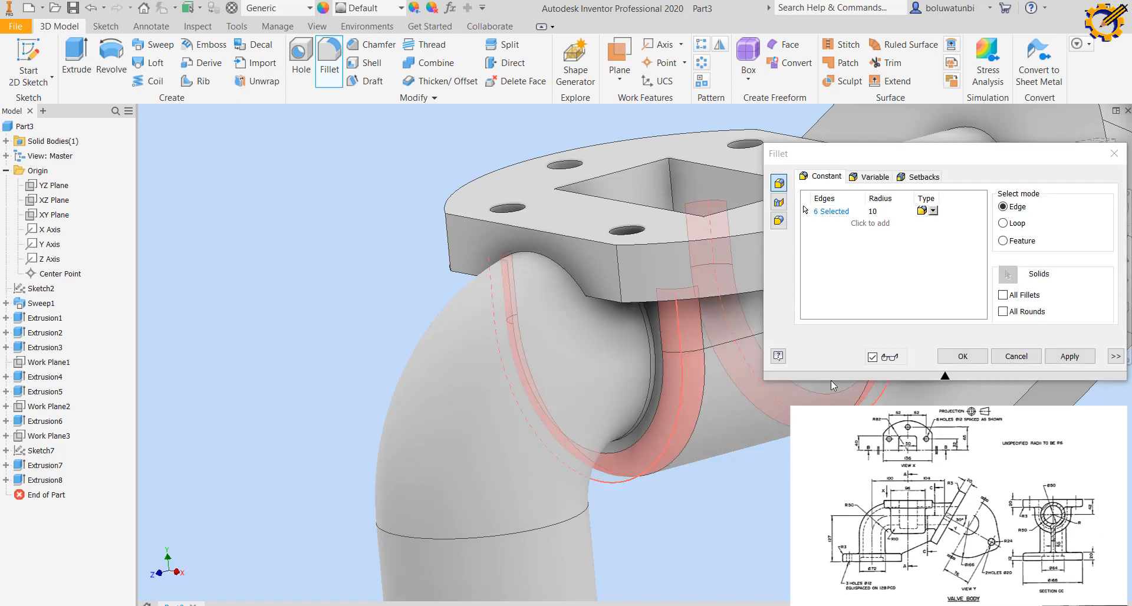
click(676, 198)
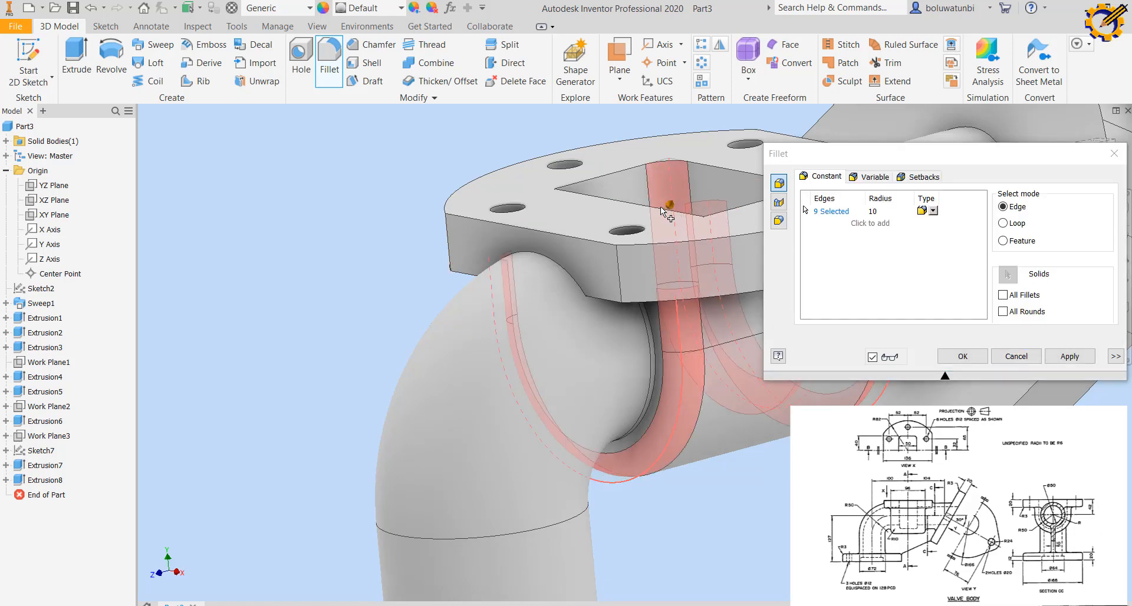
click(562, 215)
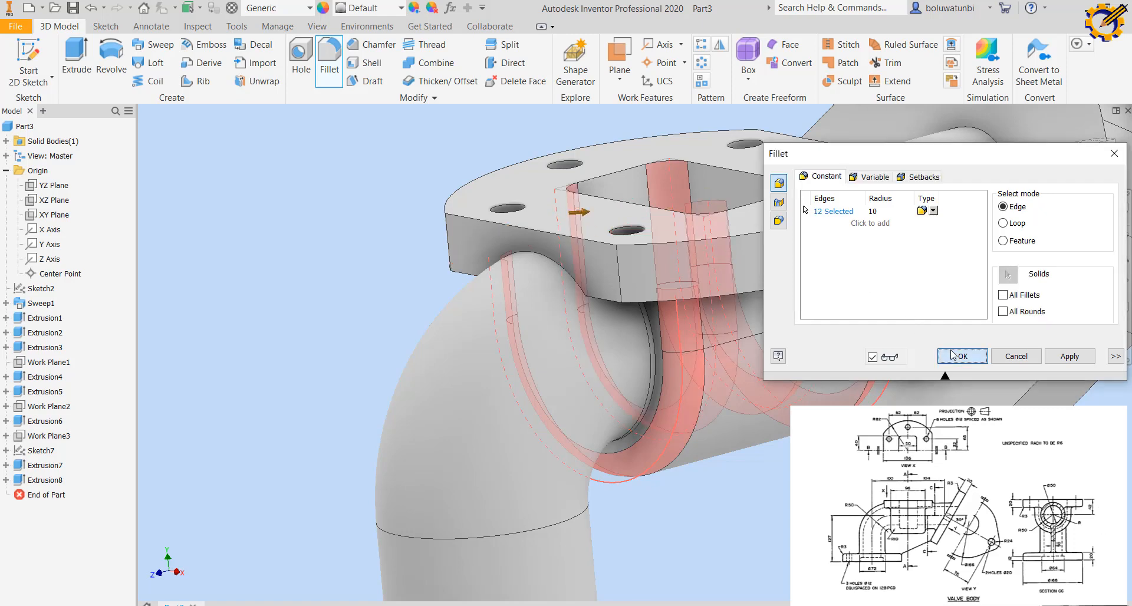
click(950, 356)
- Start a sketch on the YZ plane with the model sliced at that plane, and project the cut edges
scroll(805, 350, down, 3)
shift+middle_drag(762, 337, 709, 349)
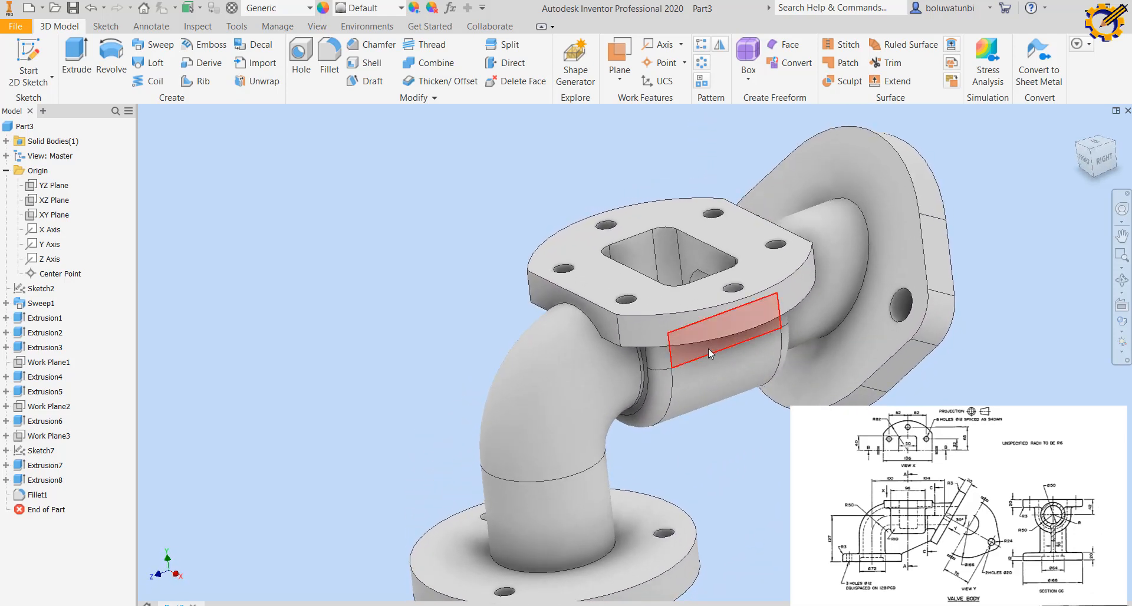
mouse_move(710, 353)
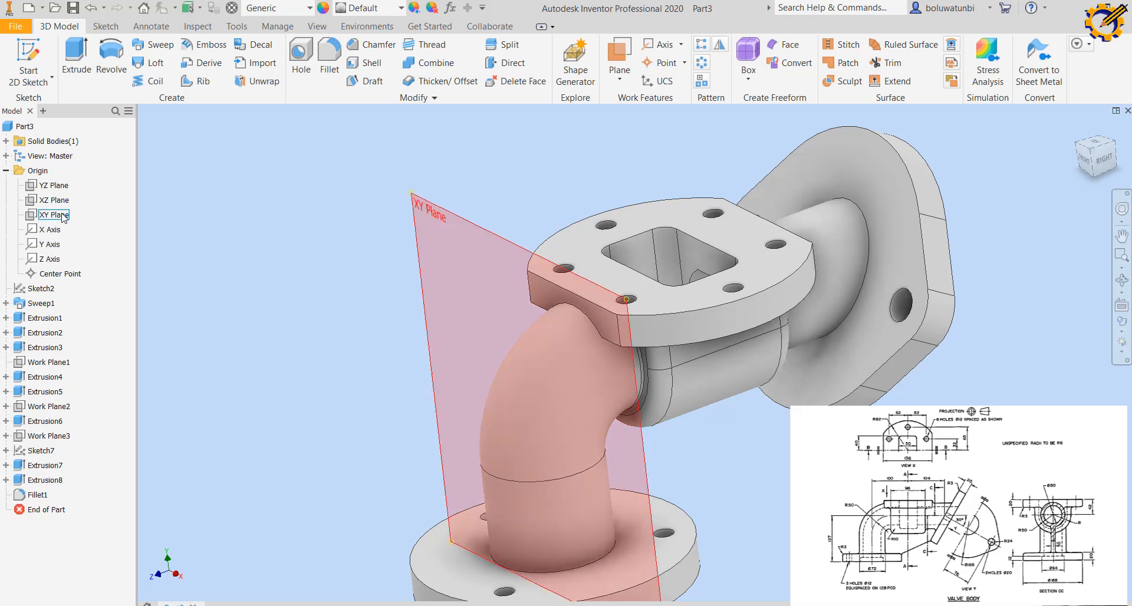
click(54, 185)
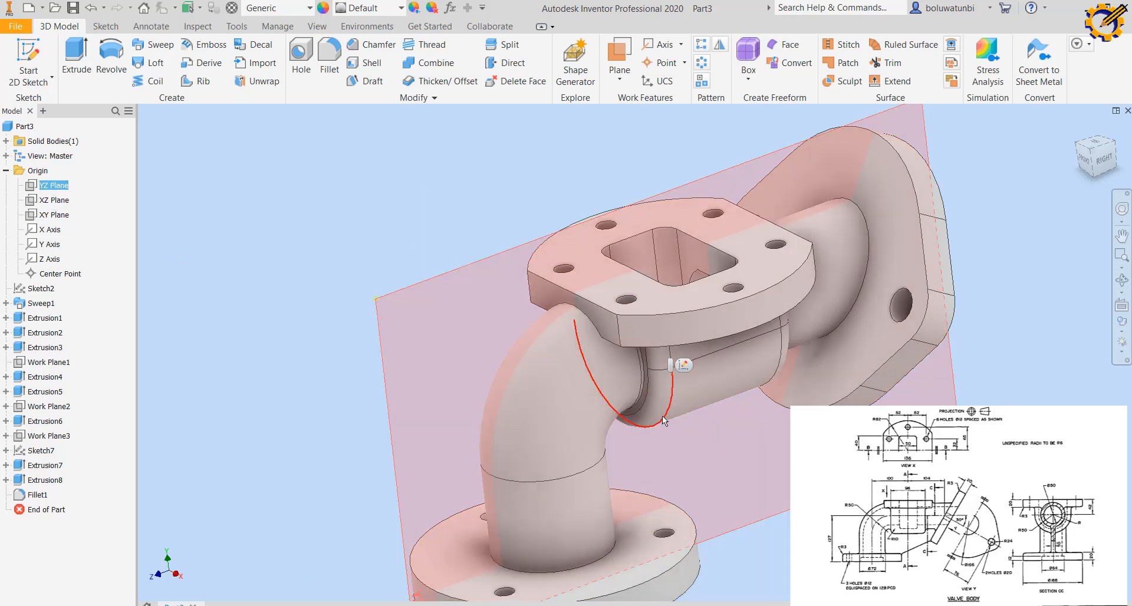
click(684, 365)
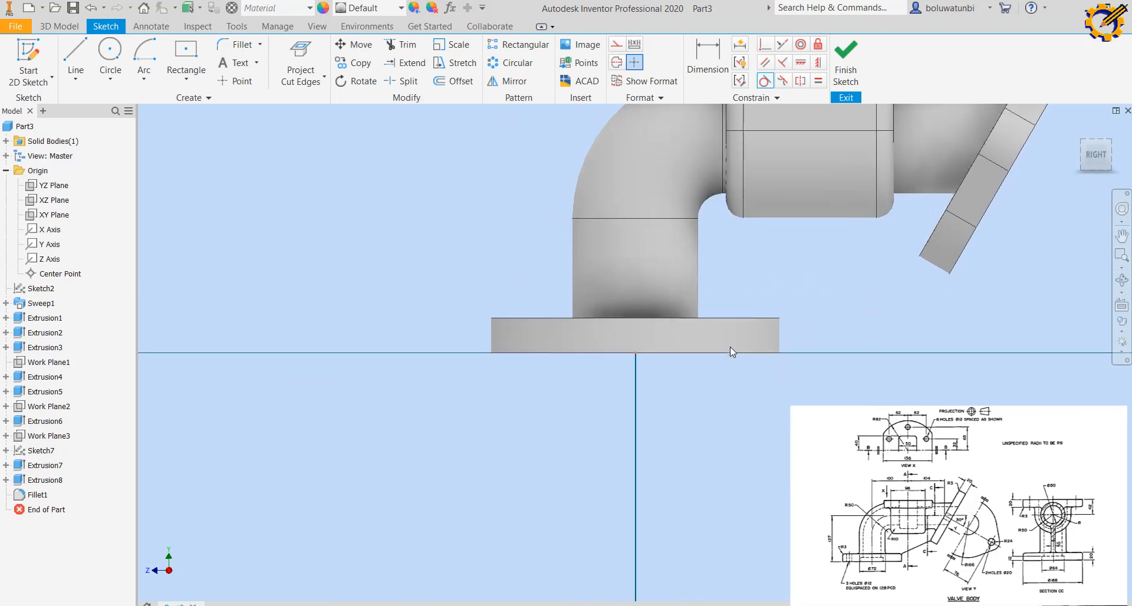
scroll(737, 343, up, 1)
mouse_move(740, 342)
middle_down()
mouse_move(498, 486)
mouse_move(503, 450)
mouse_move(503, 471)
middle_up()
scroll(503, 450, down, 1)
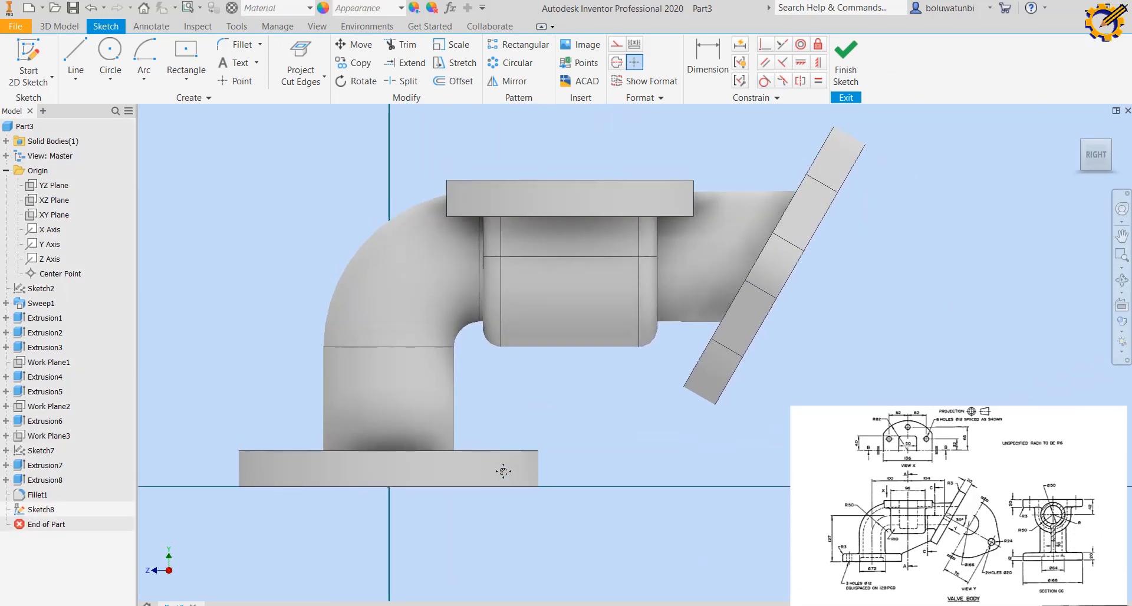
key(F7)
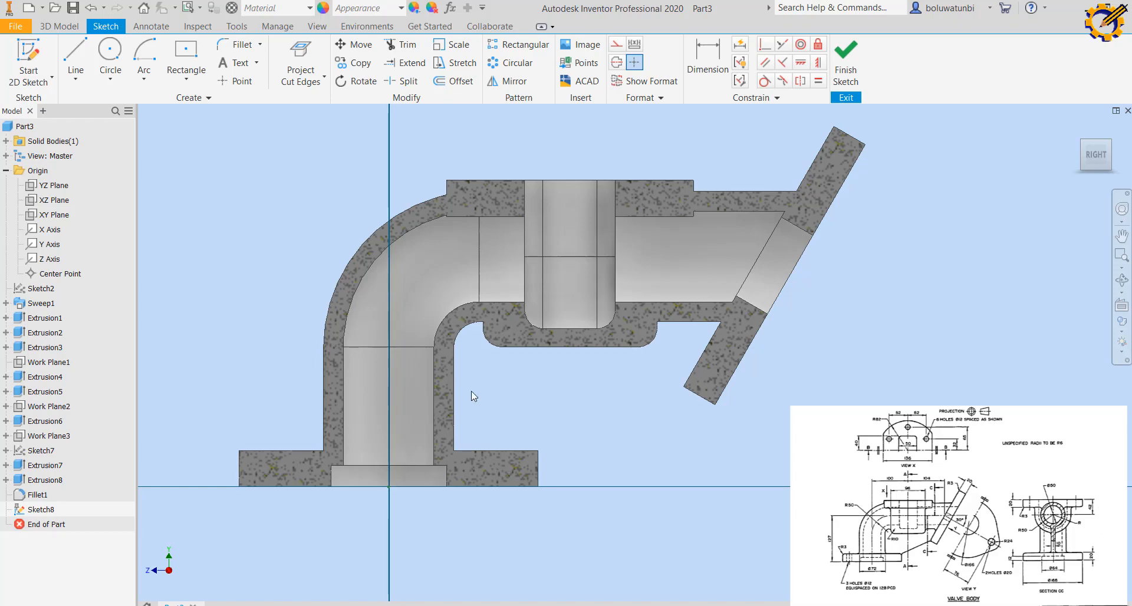
click(299, 52)
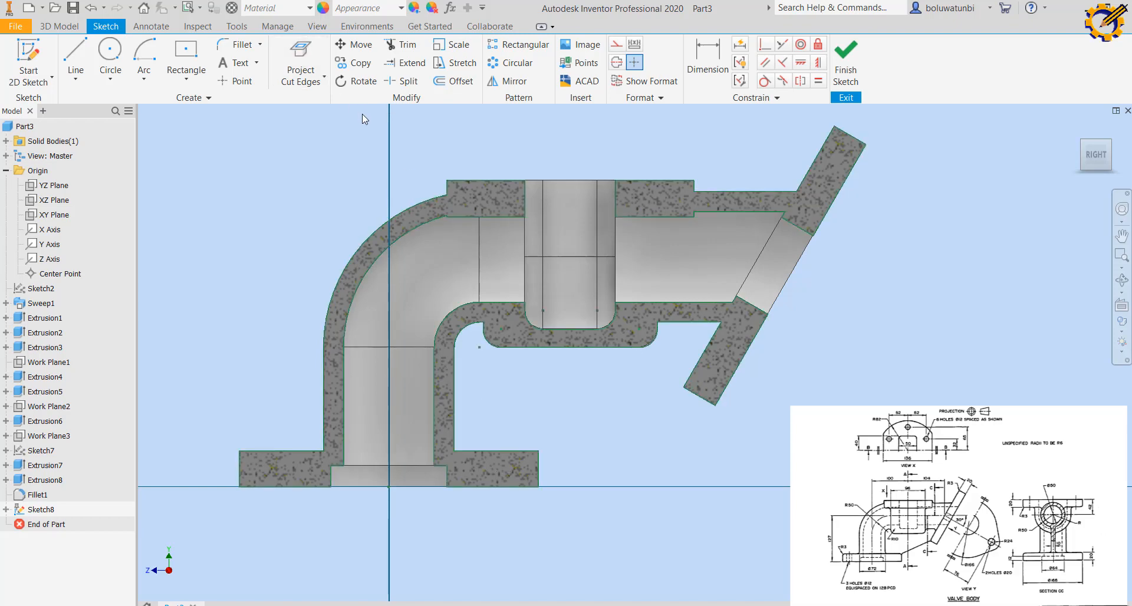
- Draw a line from the base flange's upper outer corner to the angled flange's nearest lower corner, and finish the sketch
click(76, 61)
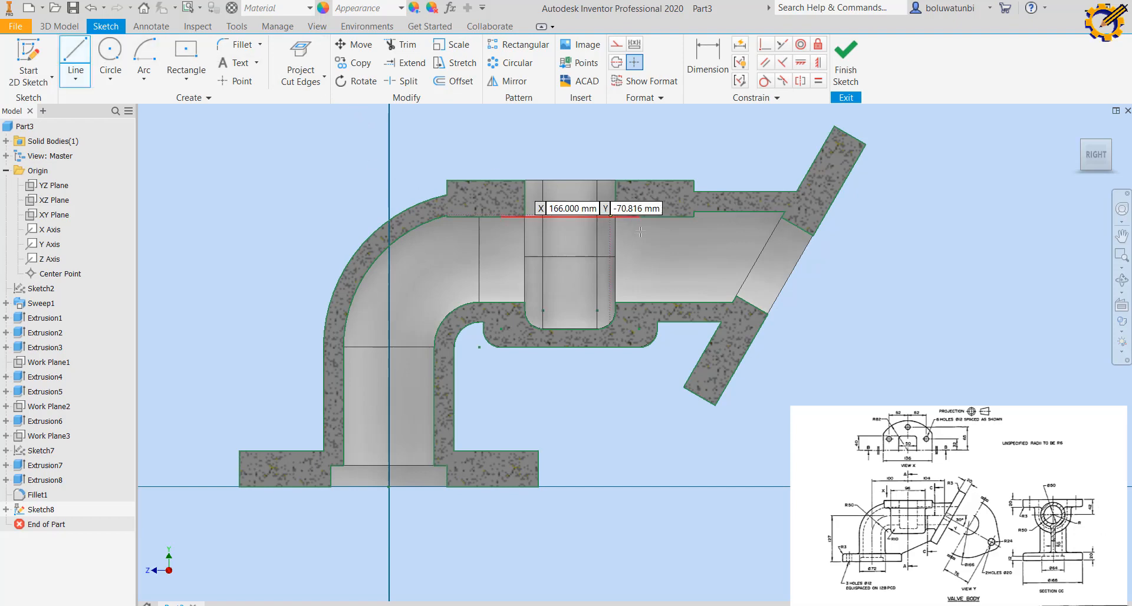
click(538, 451)
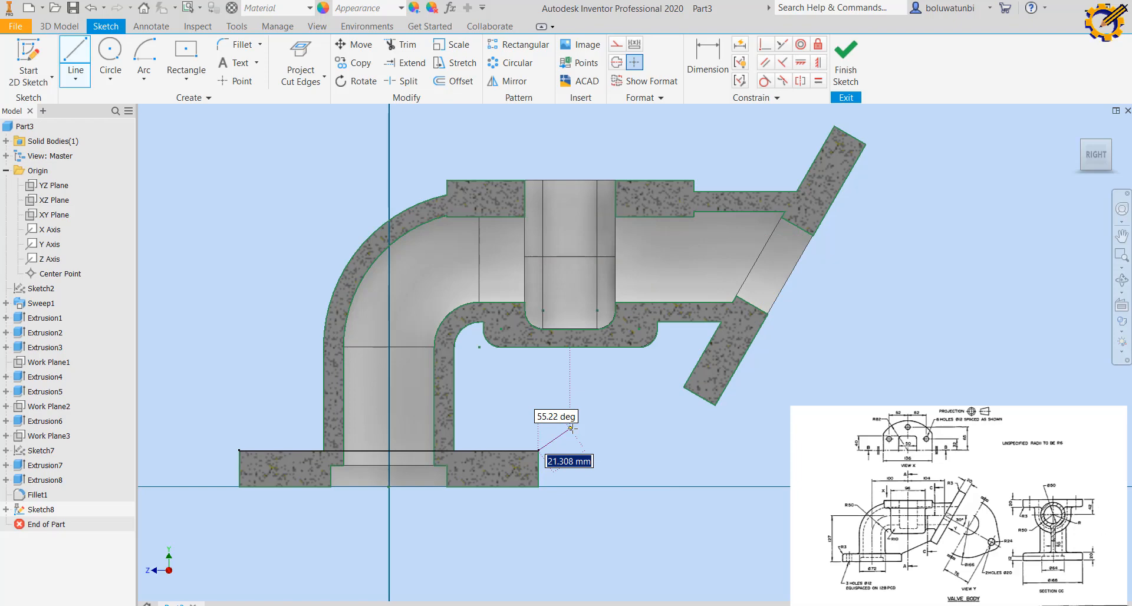
click(682, 386)
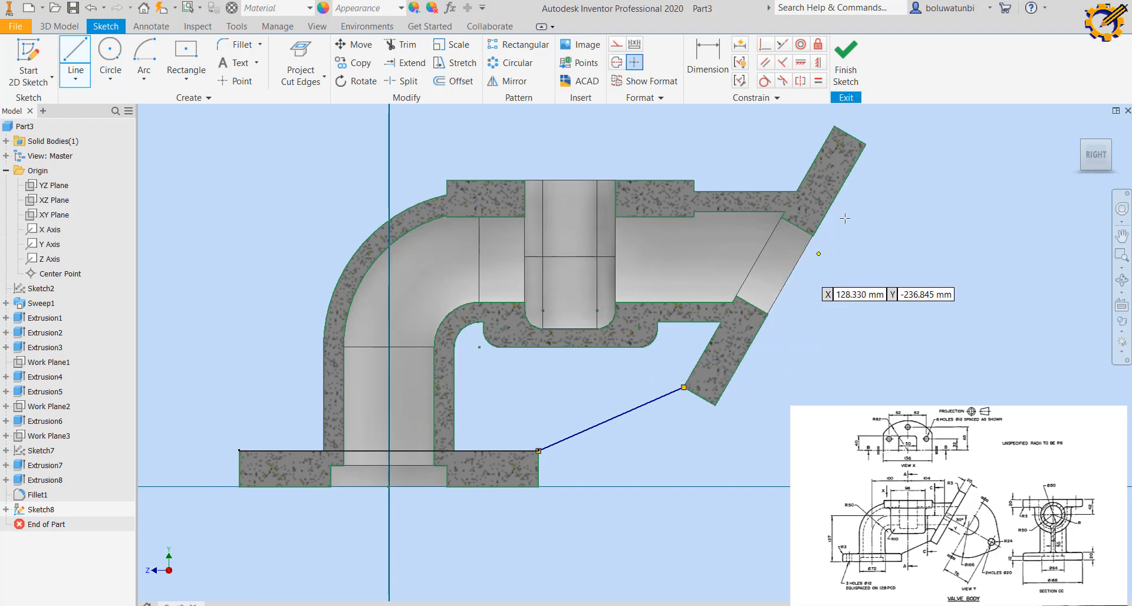
click(845, 70)
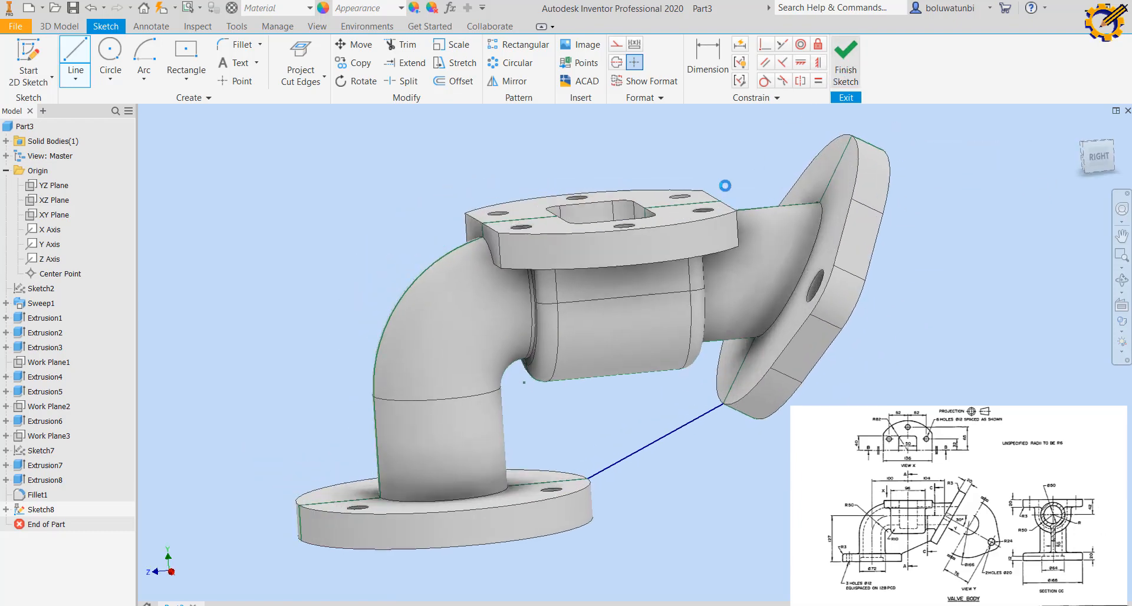
- Extrude the enclosed web profile beneath the body 10 mm symmetrically about the sketch plane, joined to the body
key(e)
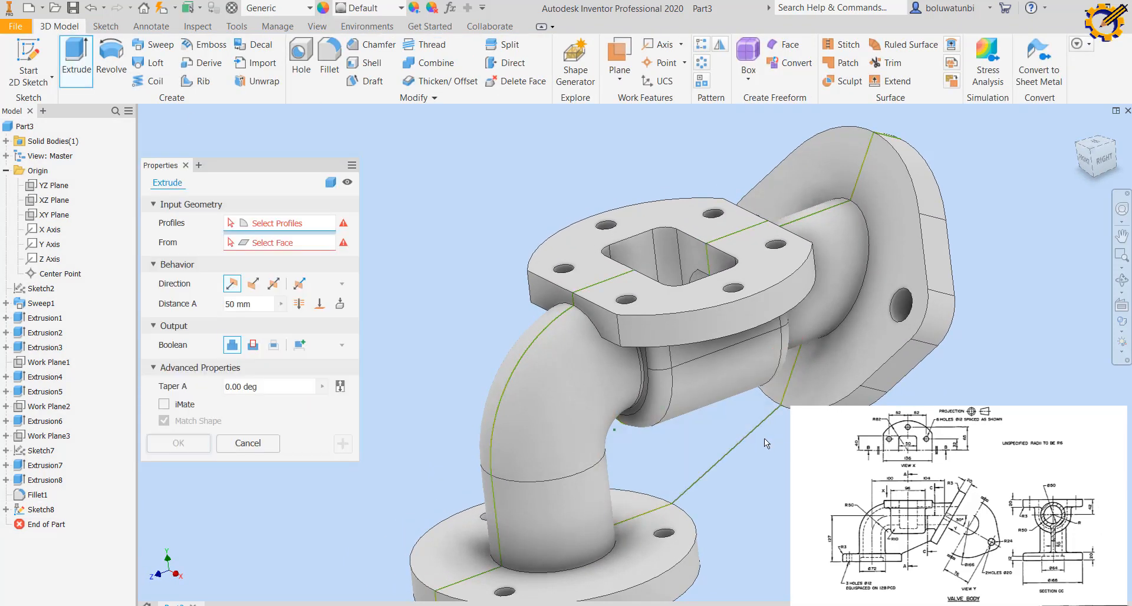
click(719, 427)
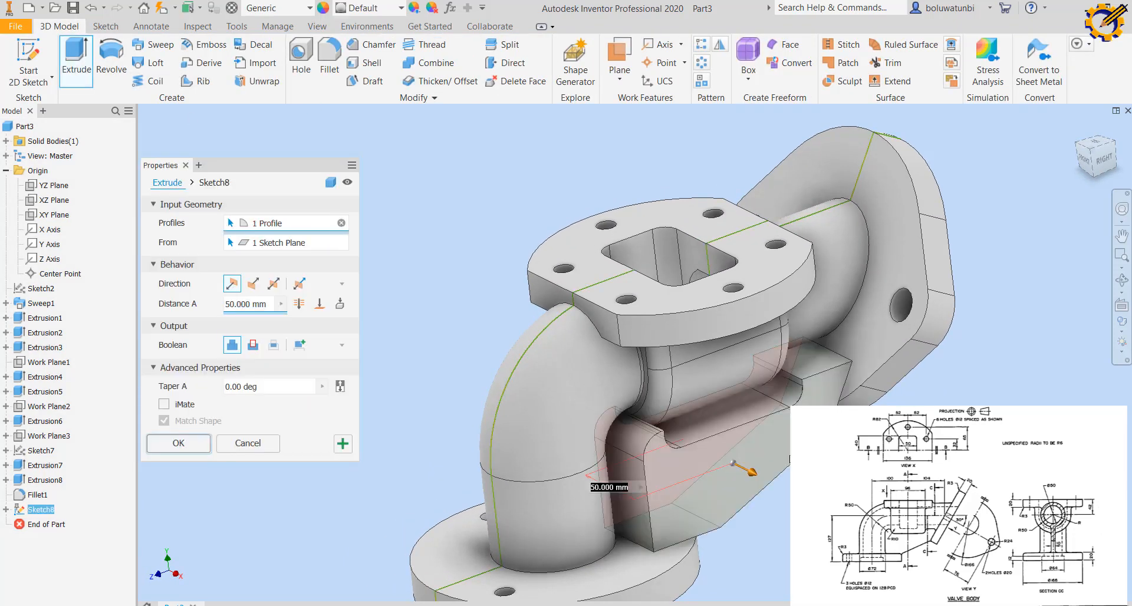
text(10)
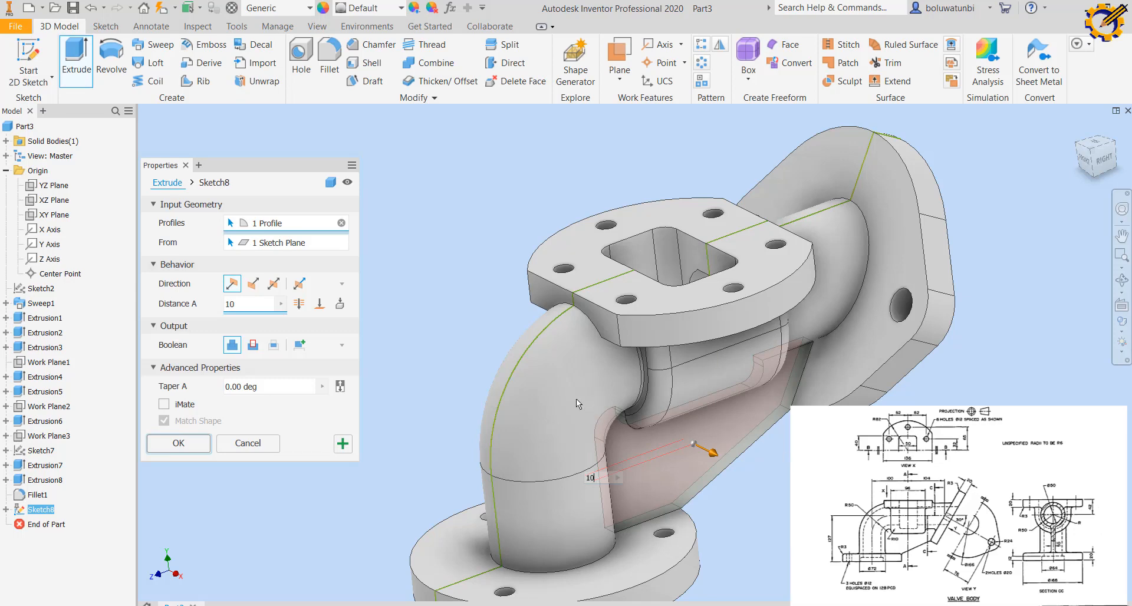
click(273, 284)
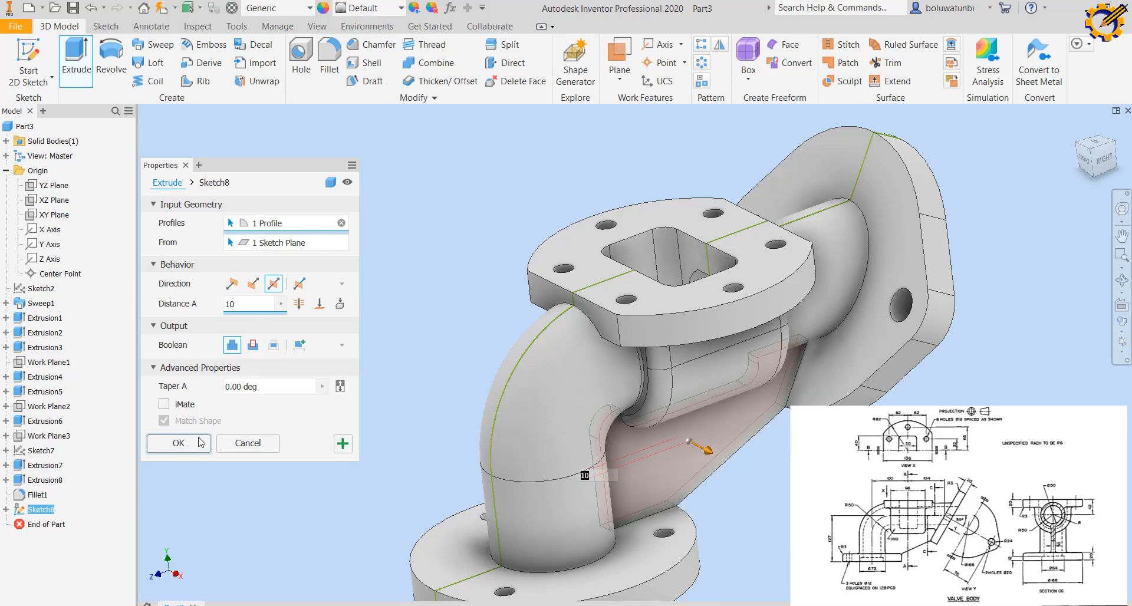
click(201, 442)
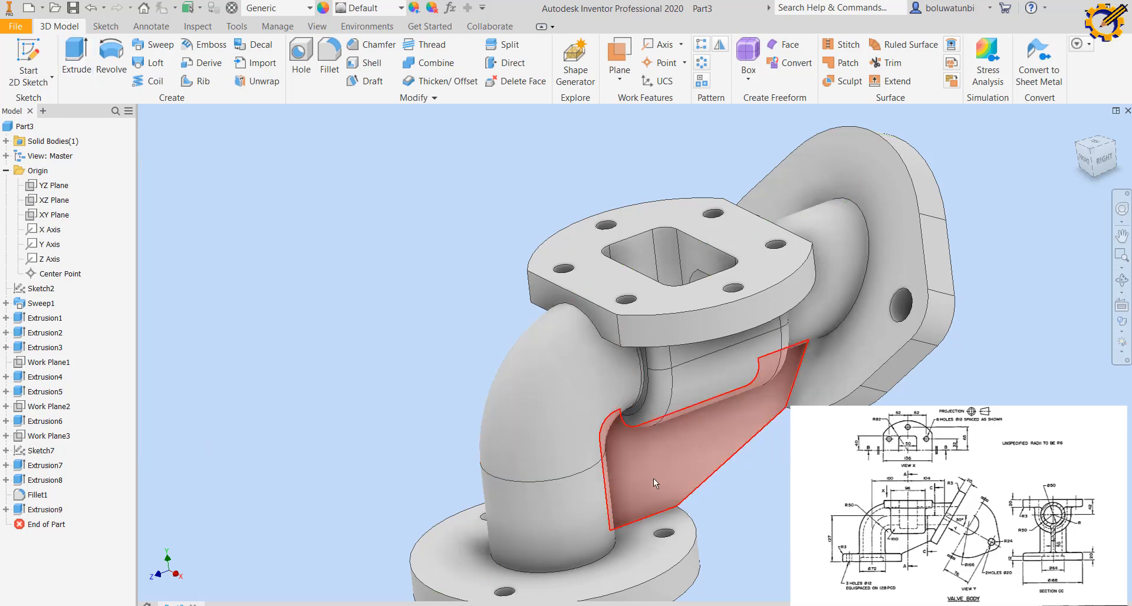
- Fillet the base flange's upper outer edge and the angled flange's outline edge facing the body with a 3 mm radius
key(Page_Up)
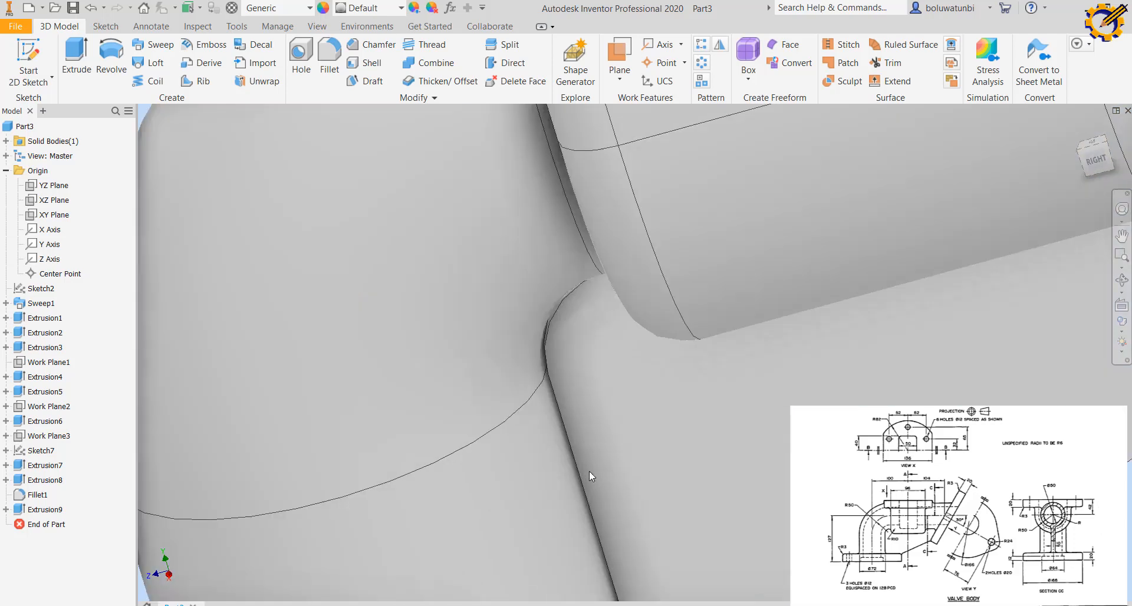
mouse_move(590, 472)
shift+middle_down()
mouse_move(573, 477)
mouse_move(589, 458)
shift+middle_up()
shift+middle_drag(599, 452, 717, 453)
scroll(605, 466, up, 8)
scroll(643, 459, up, 3)
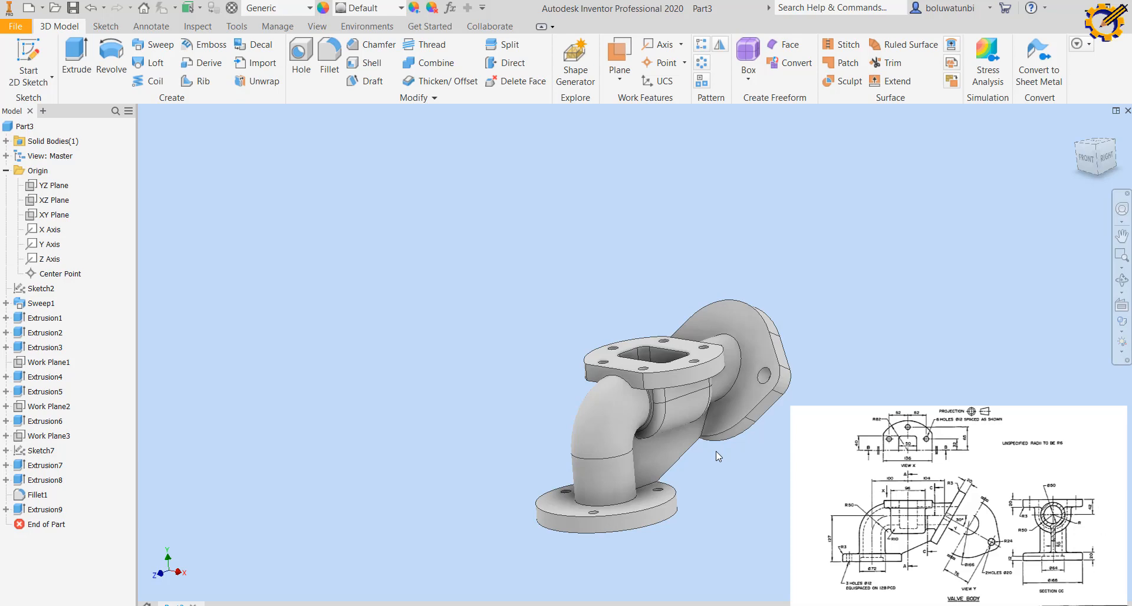
click(331, 52)
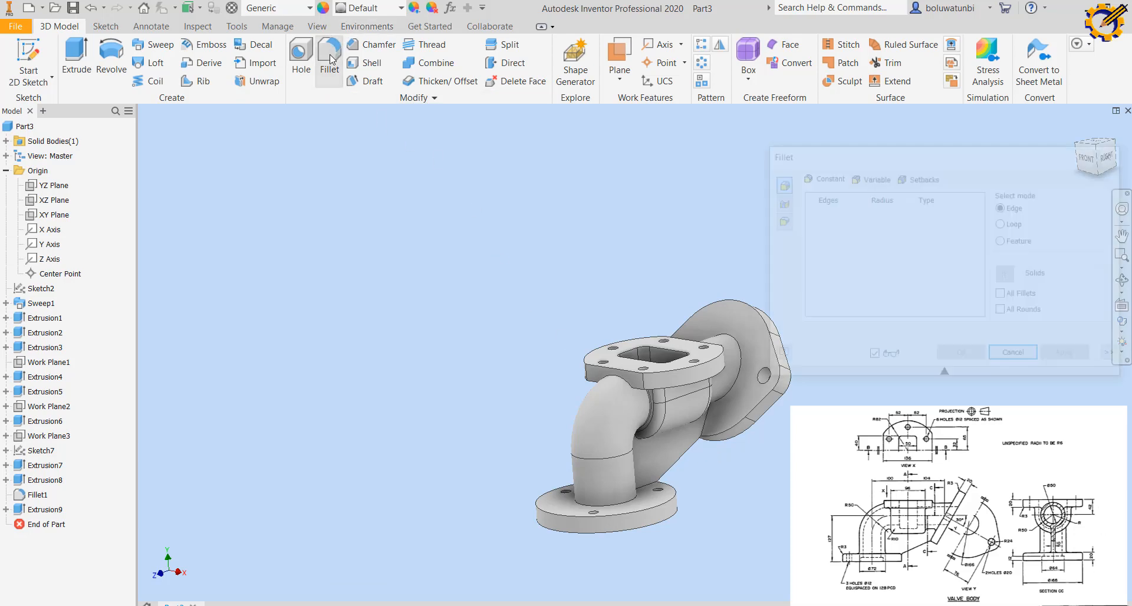
click(873, 211)
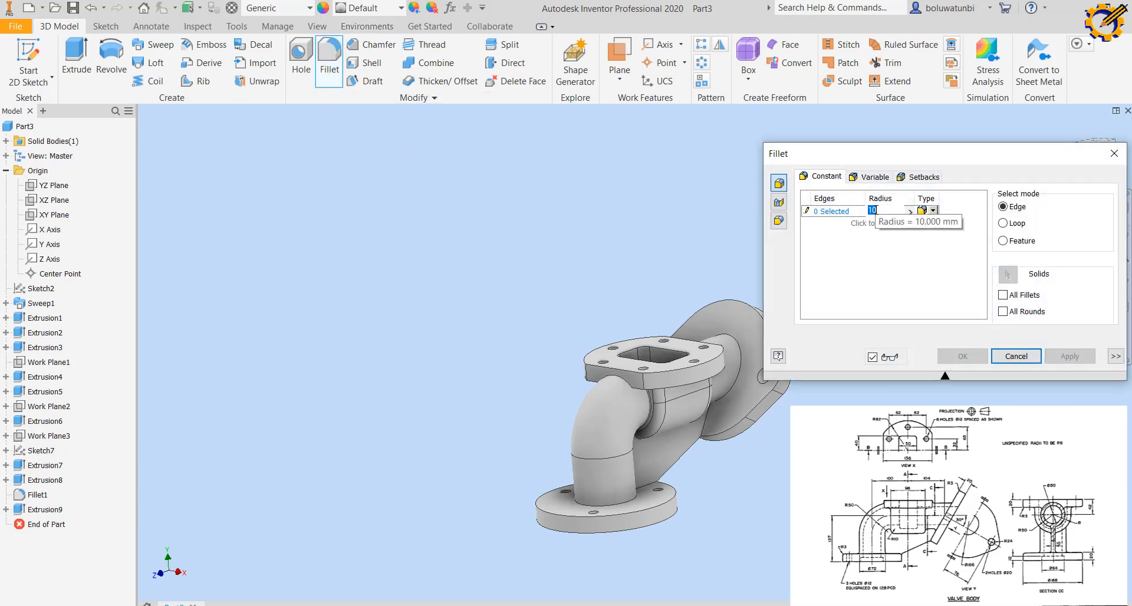
text(3)
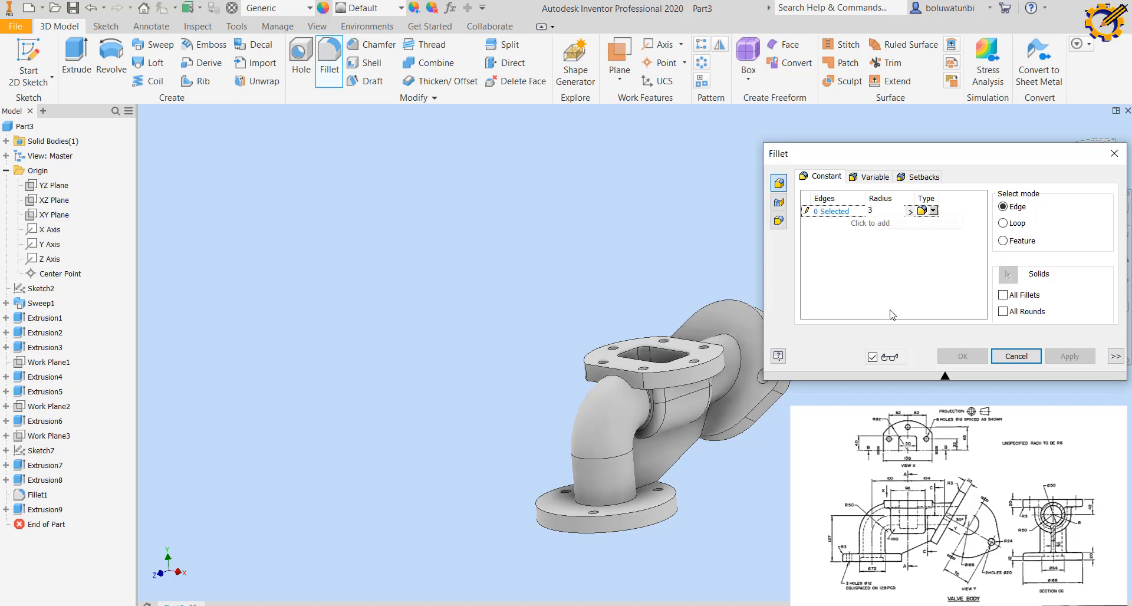
click(663, 505)
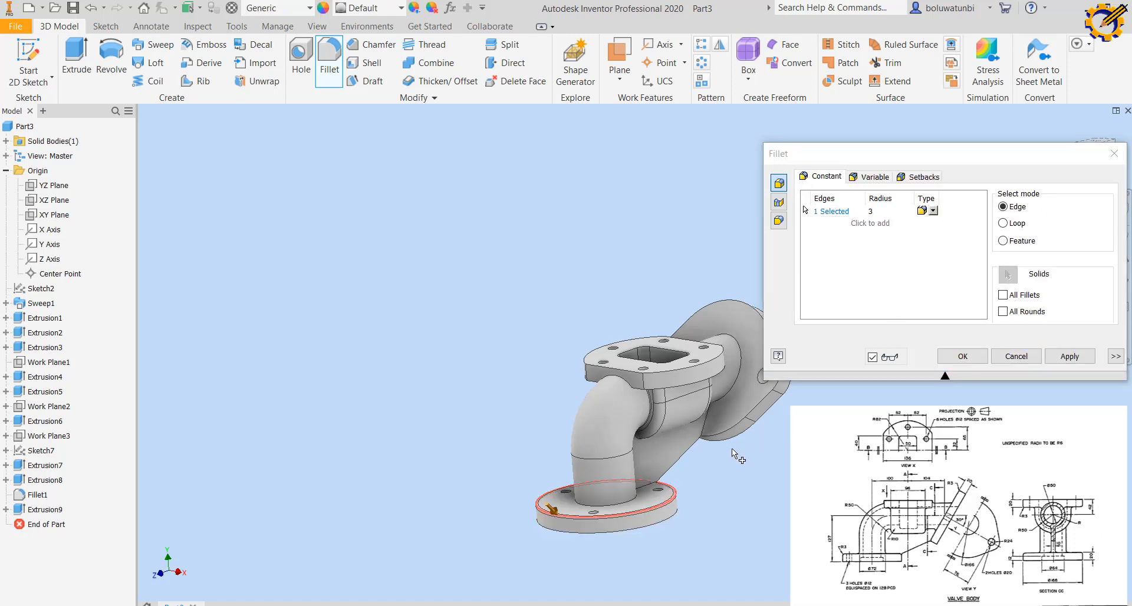
middle_drag(714, 483, 547, 510)
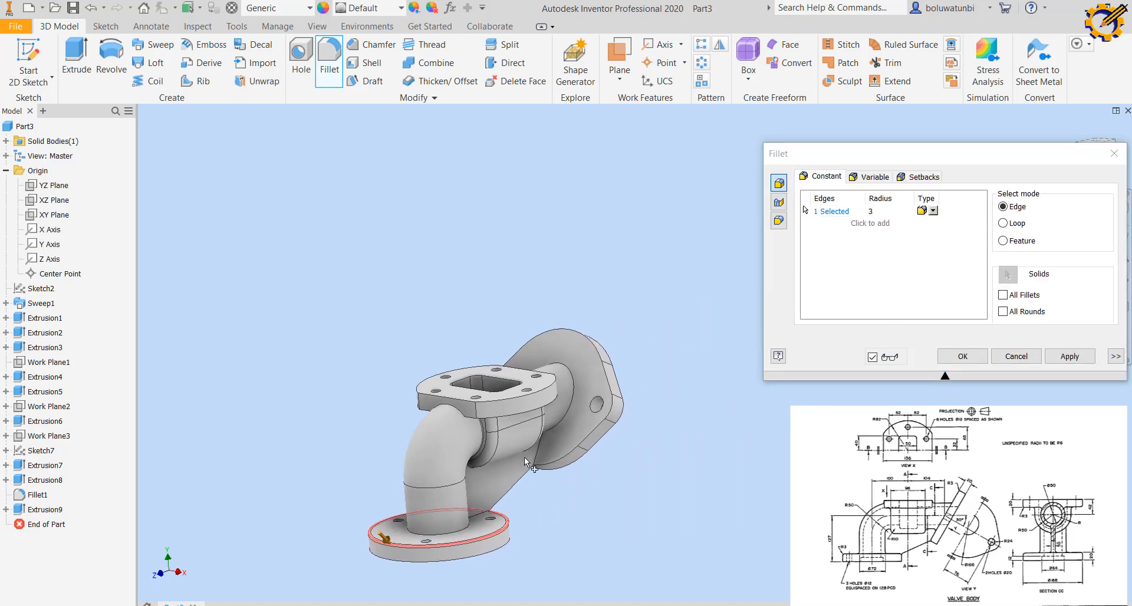
click(605, 388)
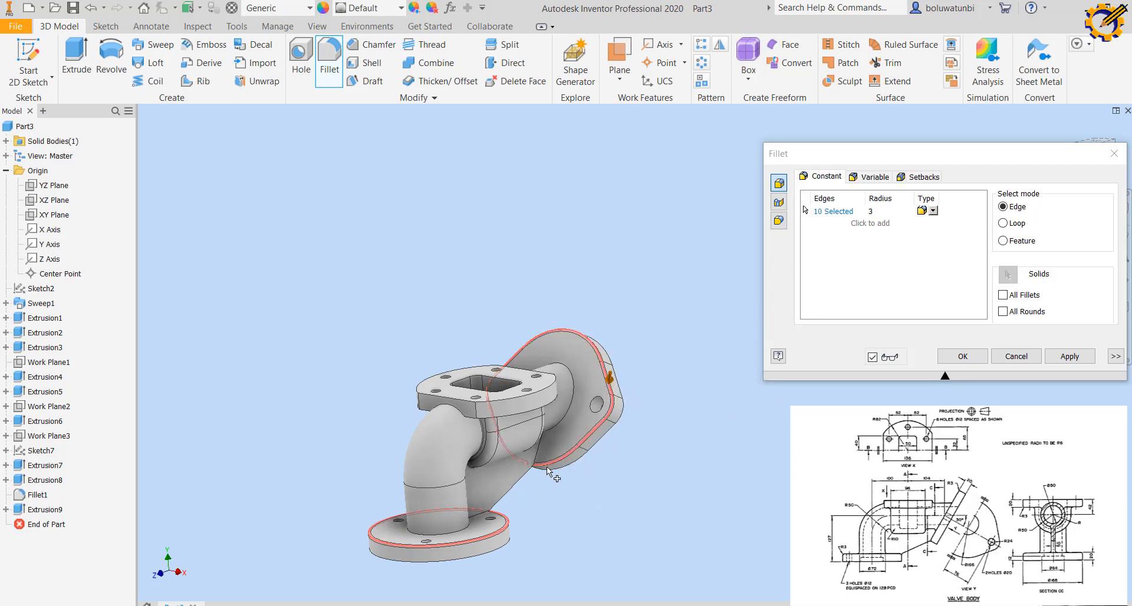
click(1069, 357)
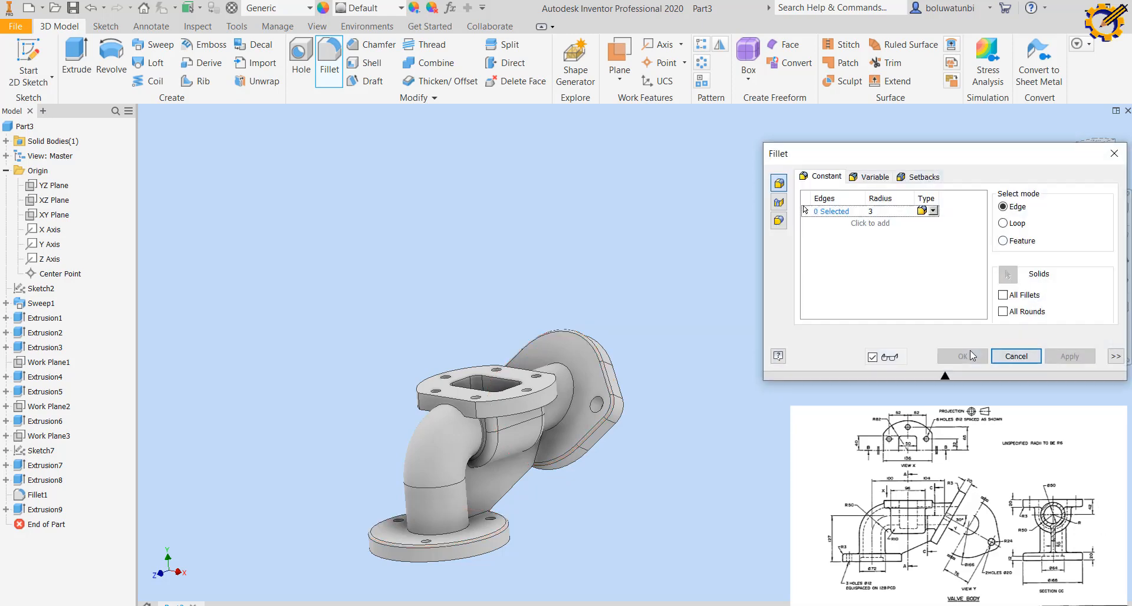
- Fillet the two curved underside edges of the top flange with a 6 mm radius
click(881, 213)
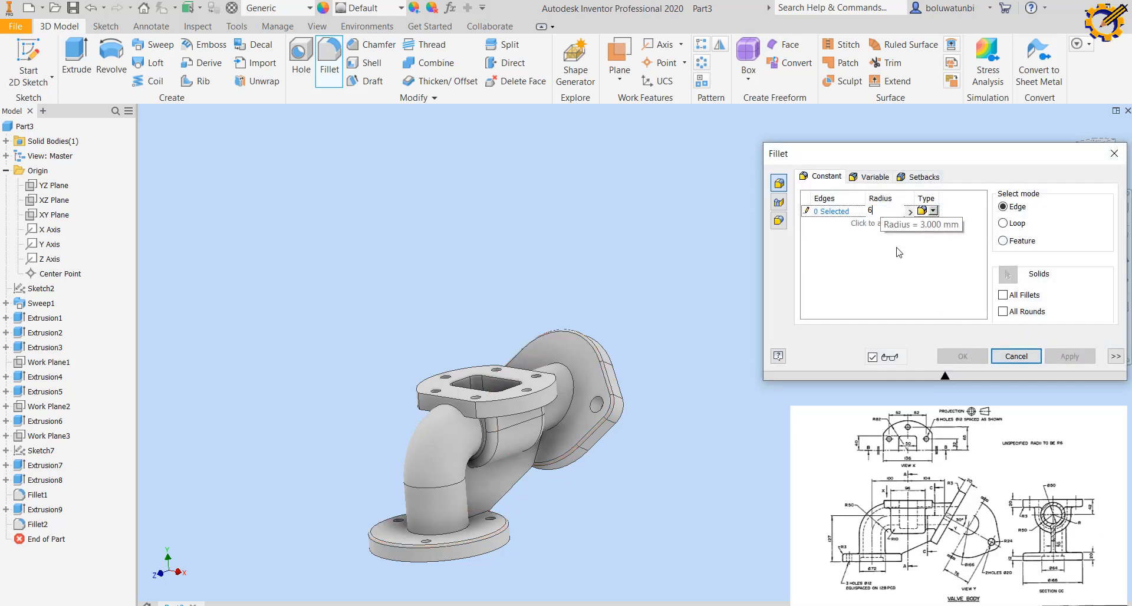
key(Return)
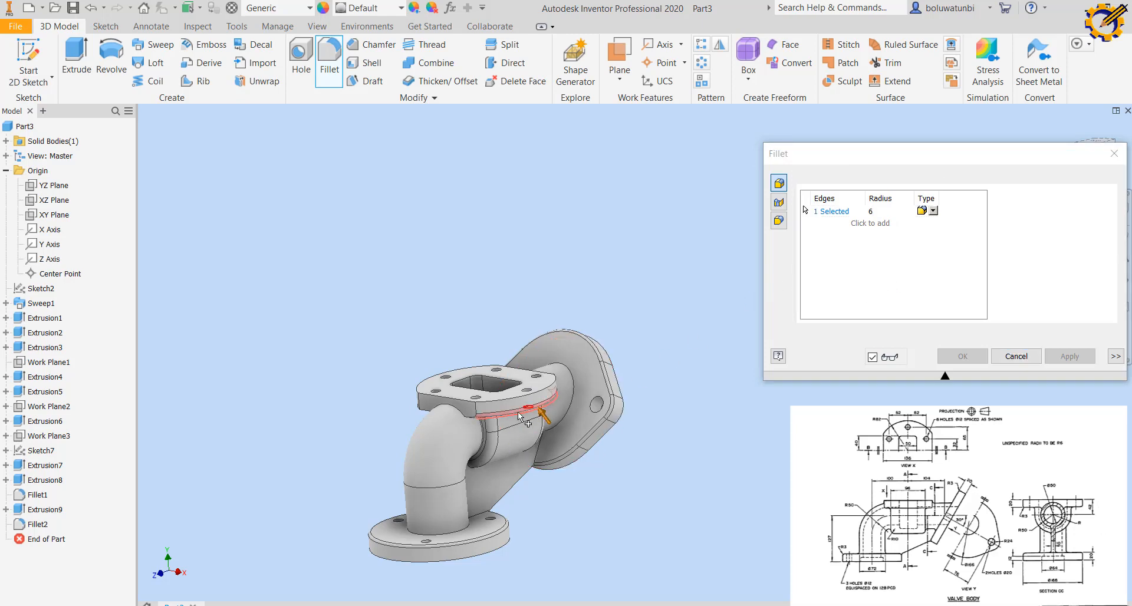
scroll(518, 411, up, 3)
click(487, 241)
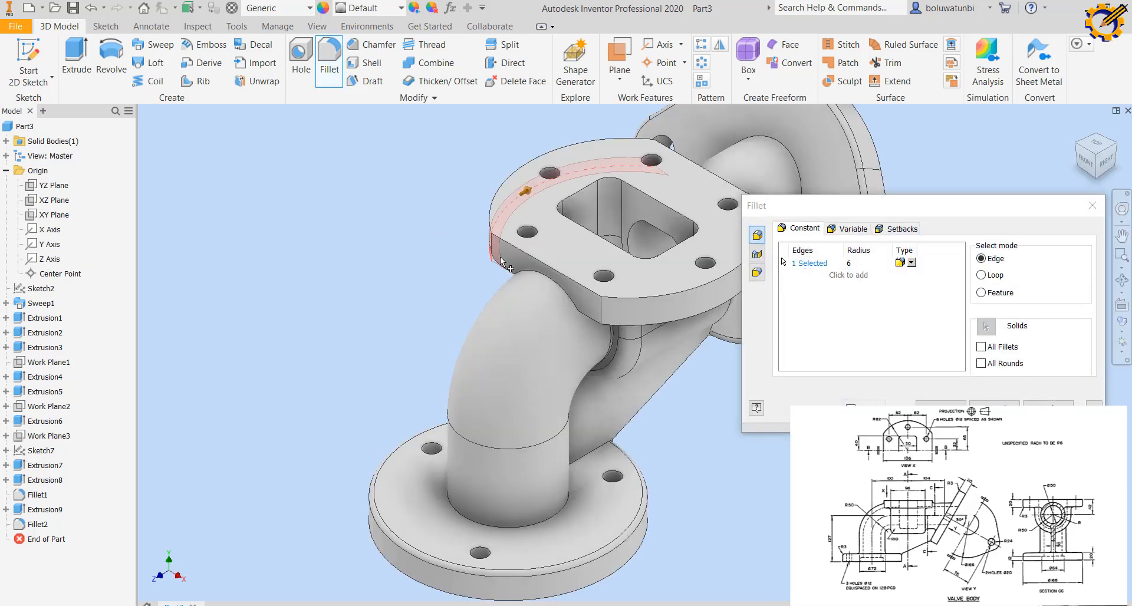
click(689, 318)
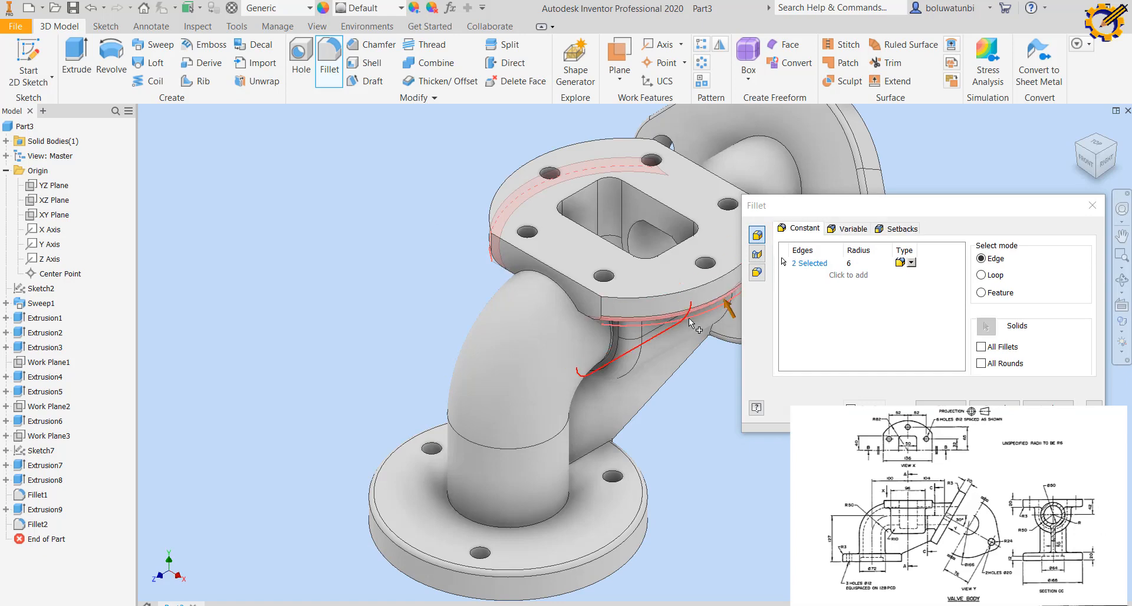
click(941, 413)
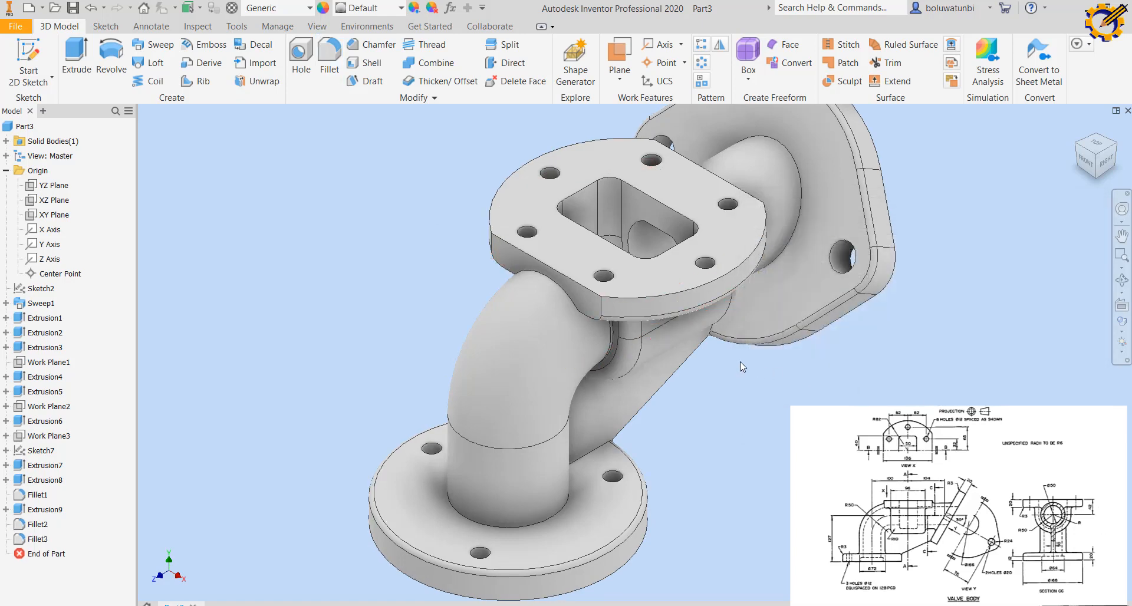
click(331, 56)
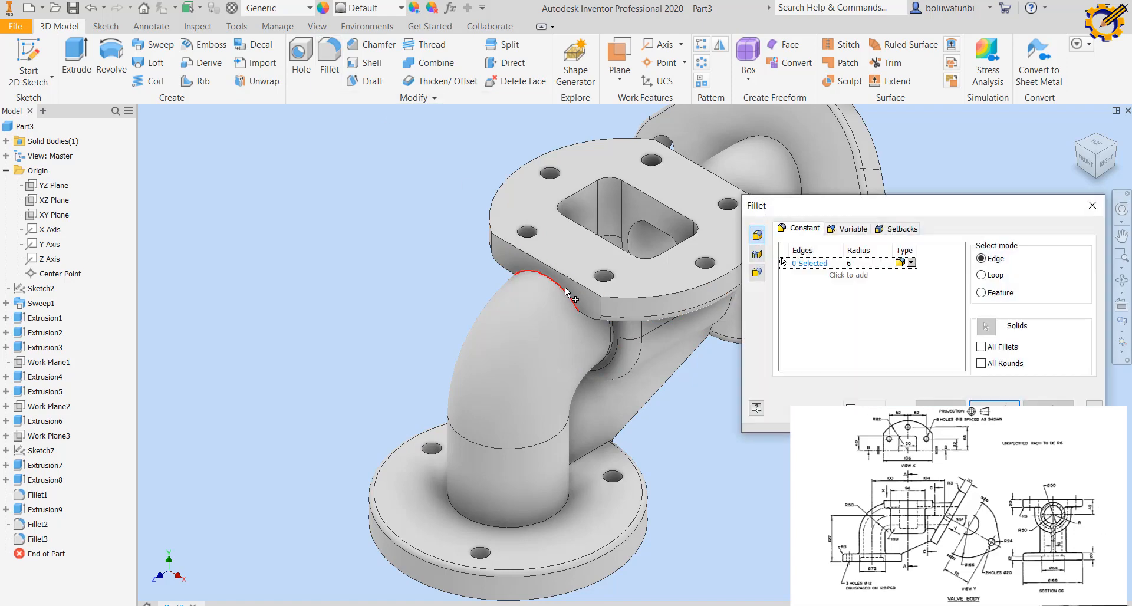
click(587, 310)
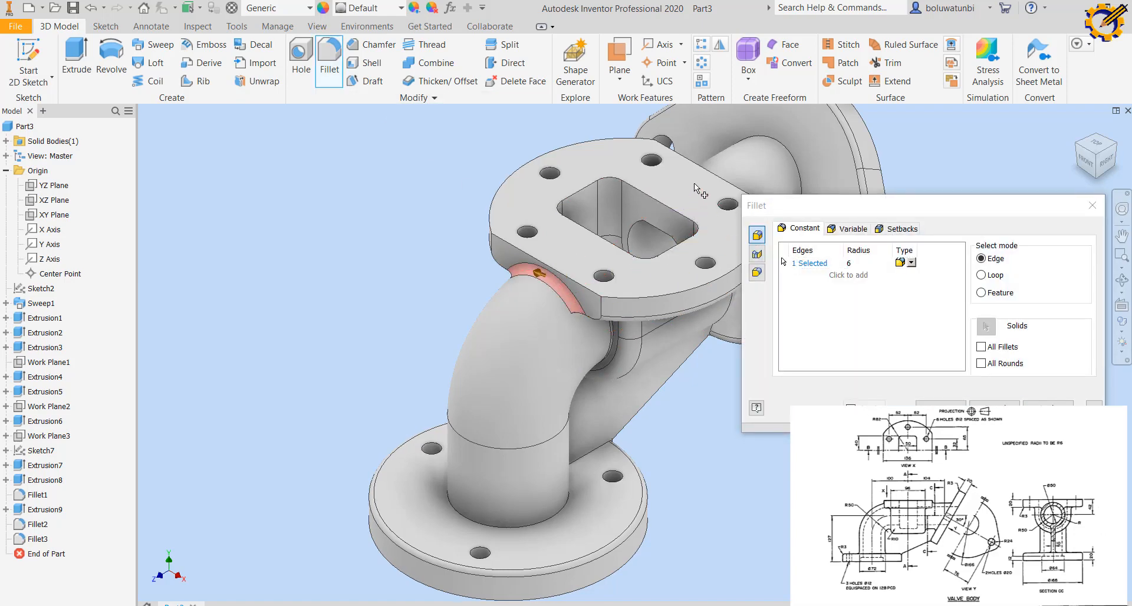
click(717, 199)
click(1114, 147)
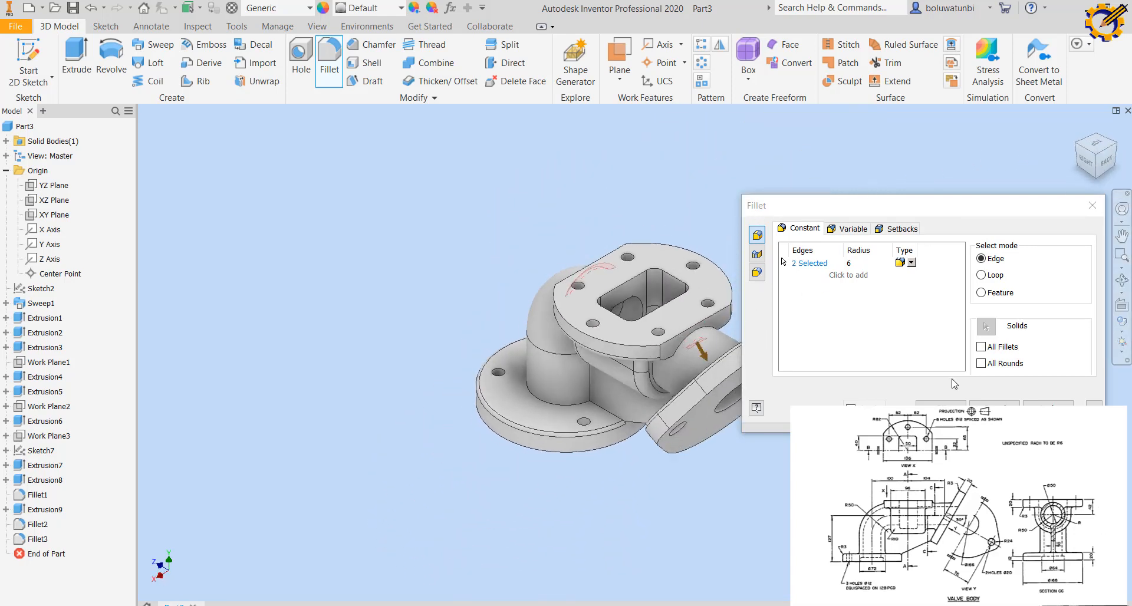
click(995, 404)
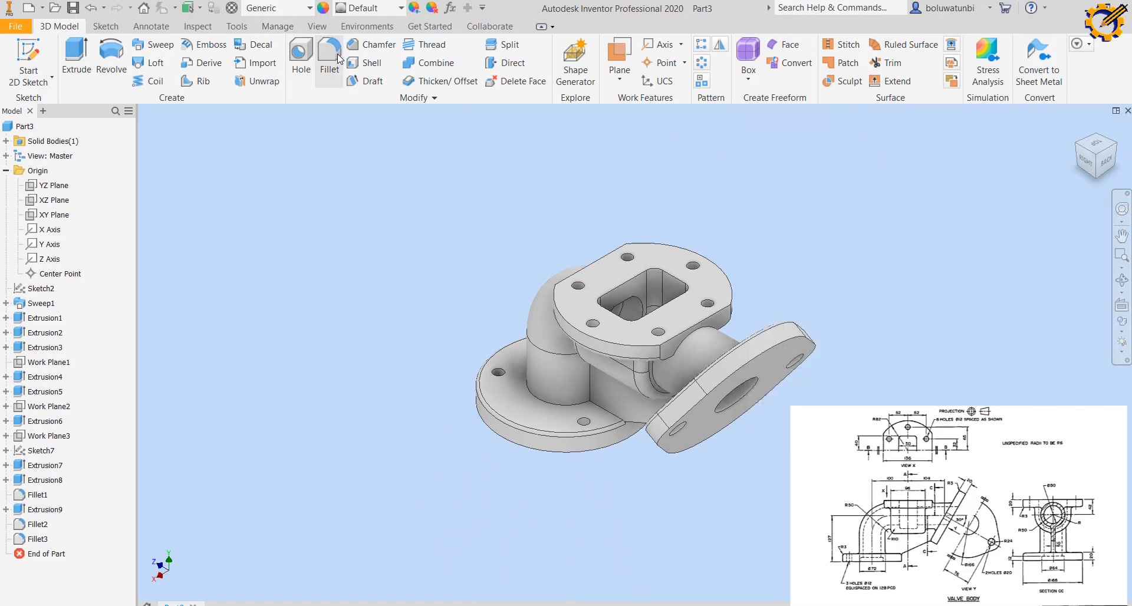
- Fillet the edges where the outlet pipe and the elbow meet the top flange's straight sides with a 6 mm radius
click(687, 339)
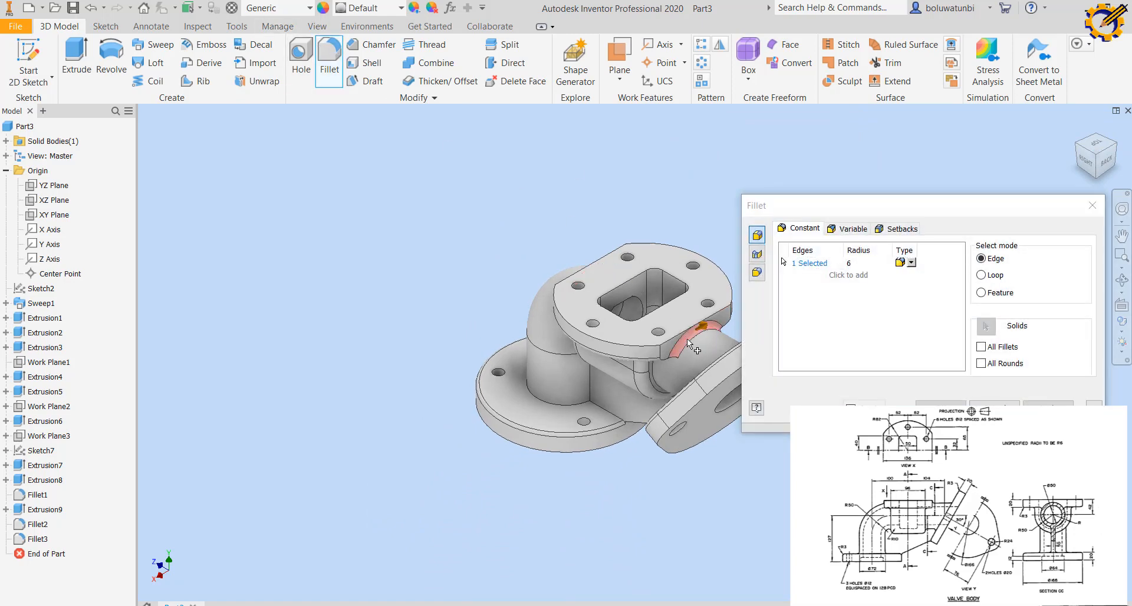
click(1086, 155)
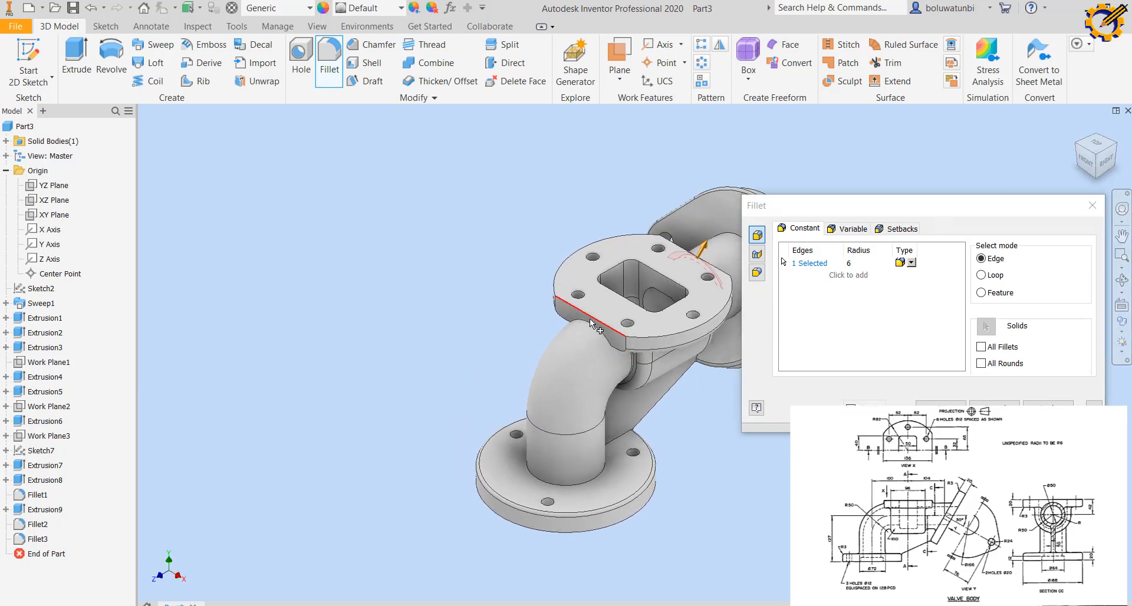
click(591, 323)
middle_drag(637, 306, 518, 287)
click(1048, 411)
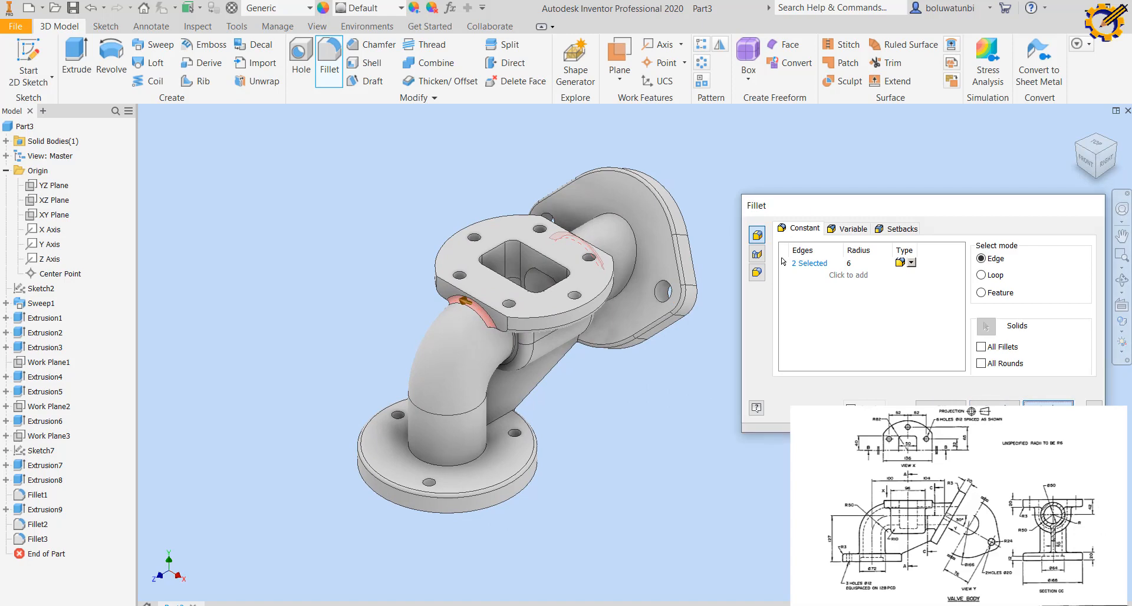
scroll(511, 333, up, 5)
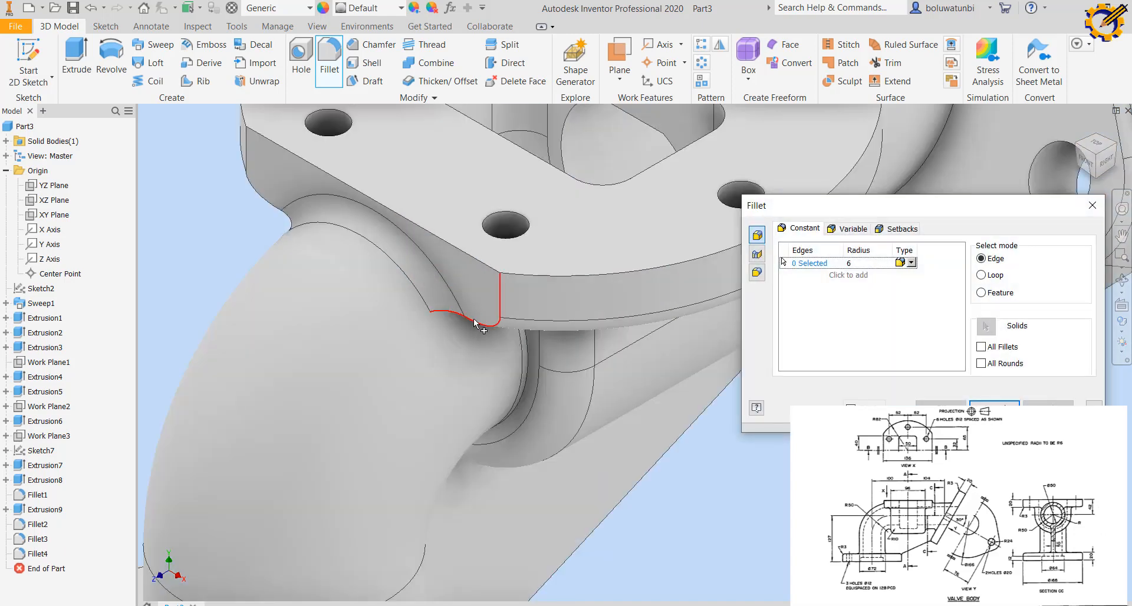
click(472, 324)
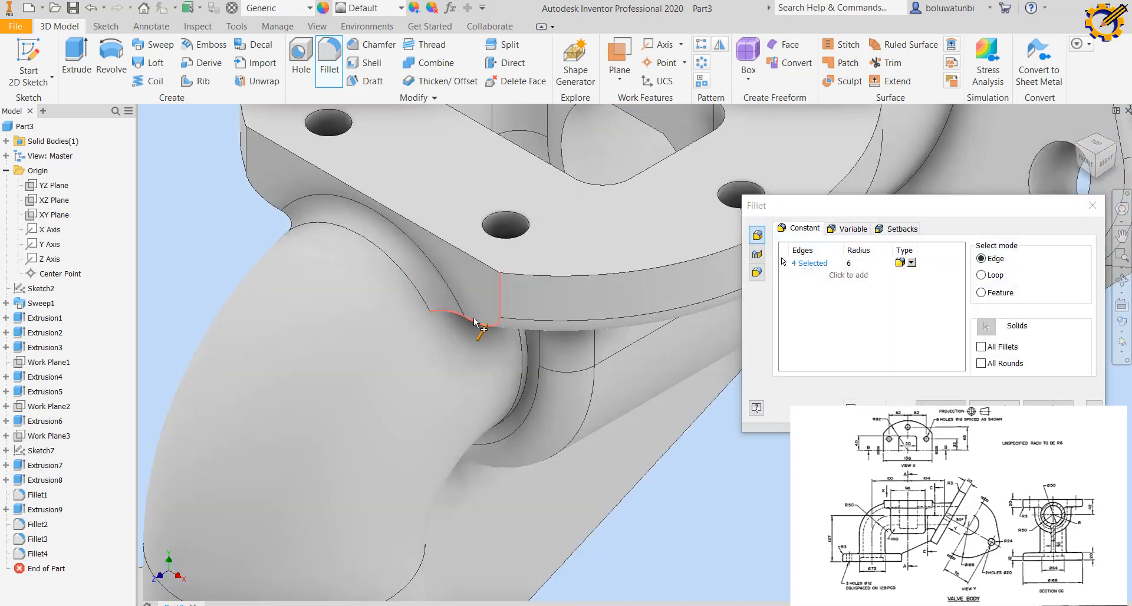
click(995, 406)
- Edit the 10 mm body and cavity fillet to include the edge where the outlet pipe meets the angled flange
scroll(652, 288, down, 10)
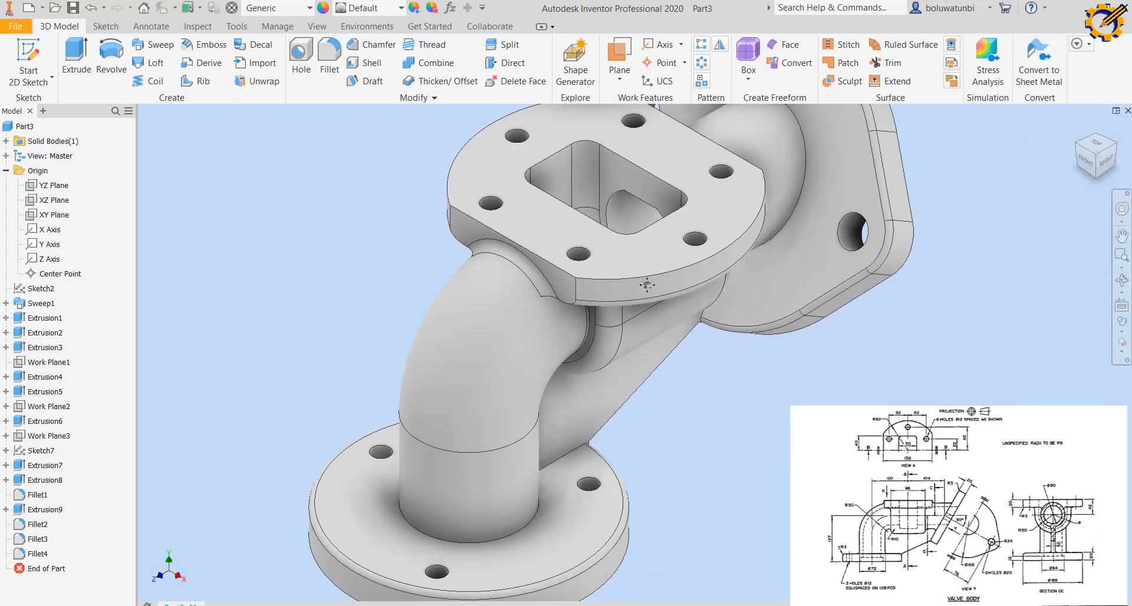
middle_drag(652, 288, 514, 352)
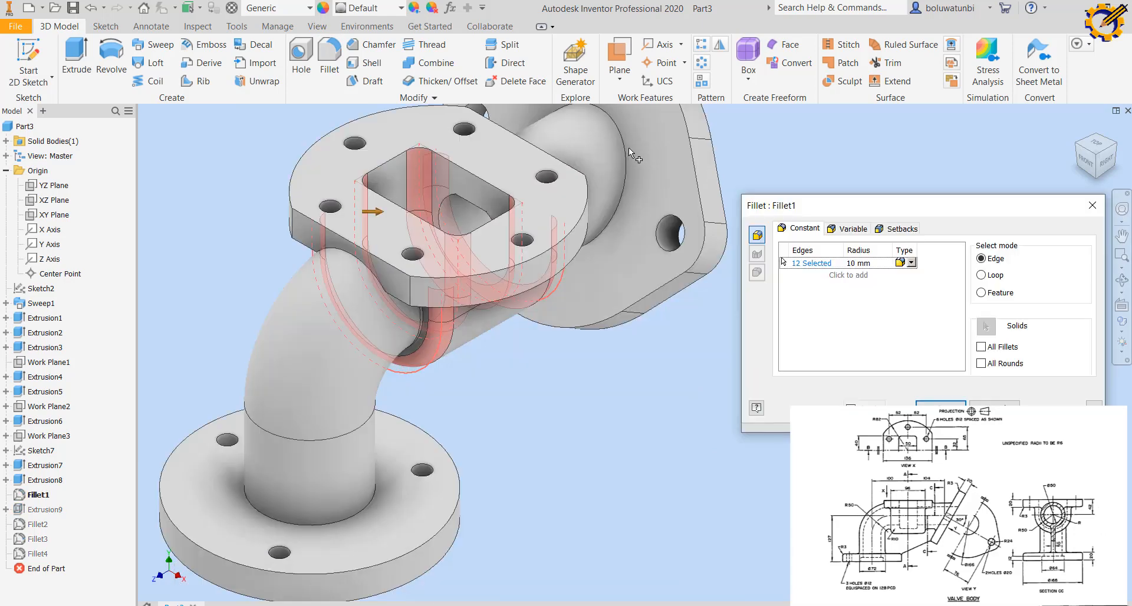
click(626, 150)
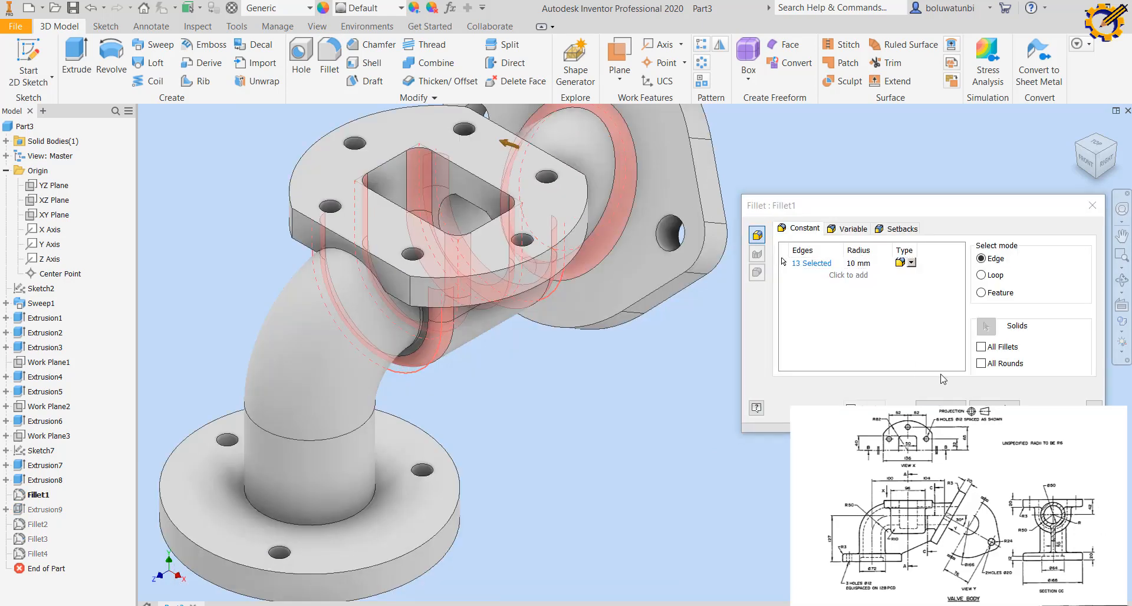
click(938, 405)
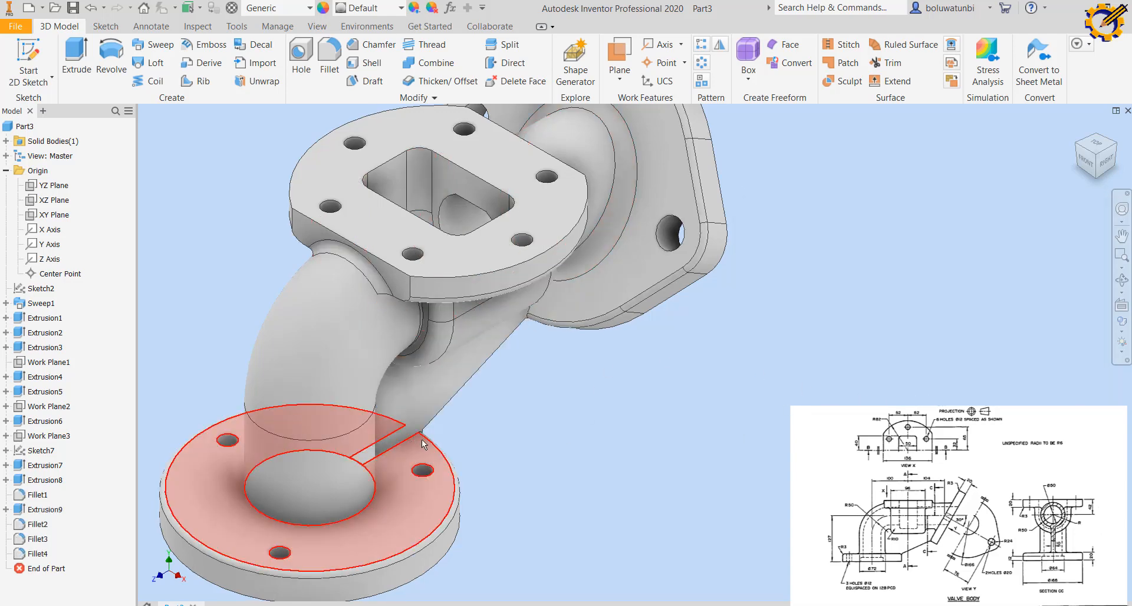
click(1116, 145)
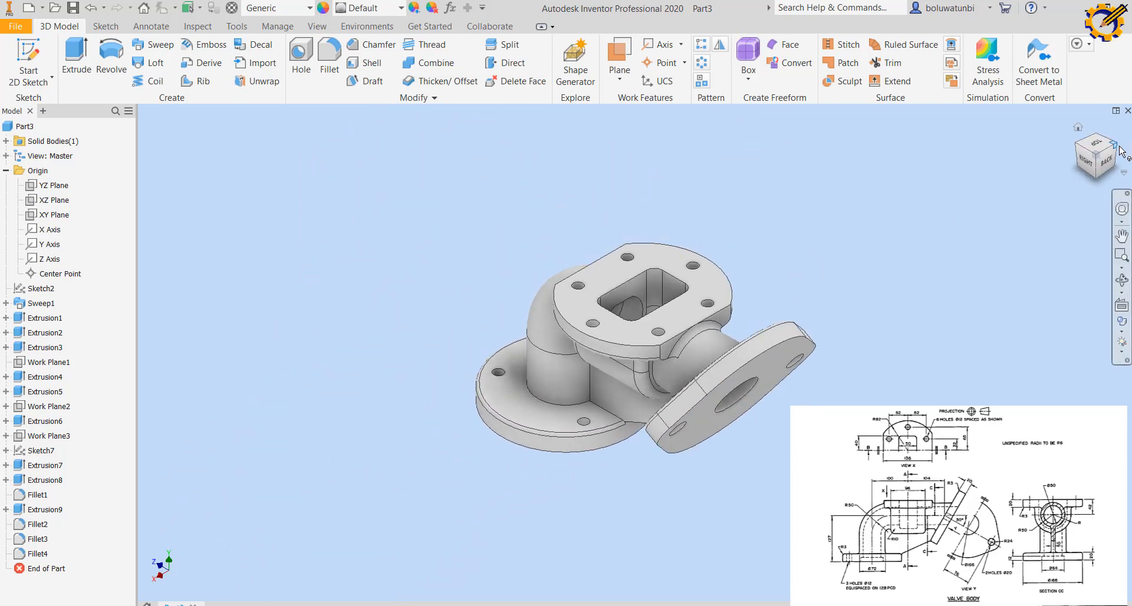
click(1120, 150)
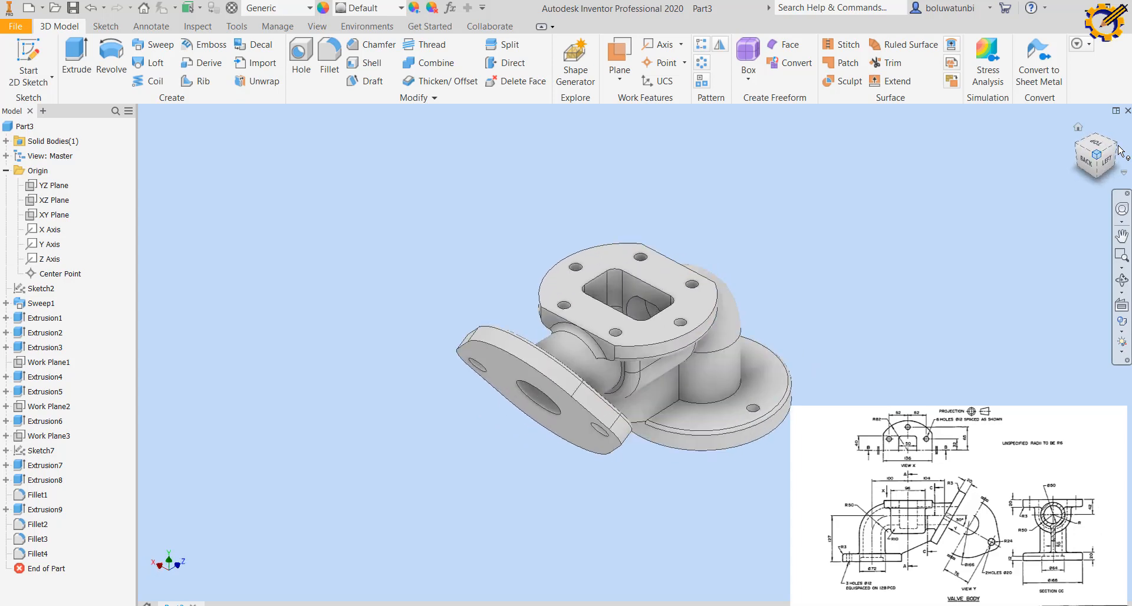
click(1120, 149)
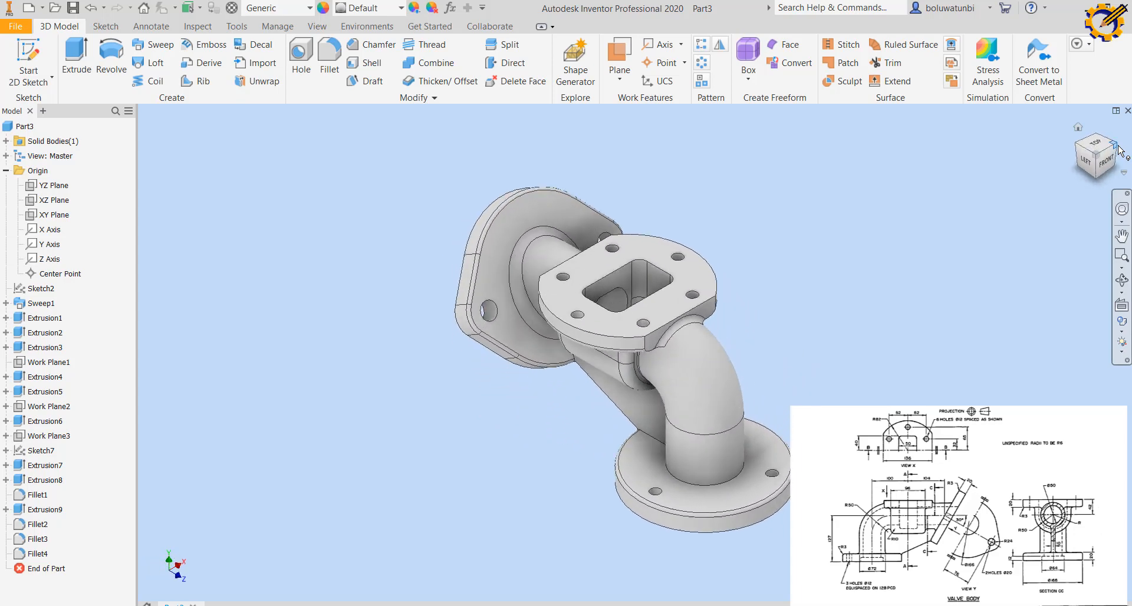
click(1120, 149)
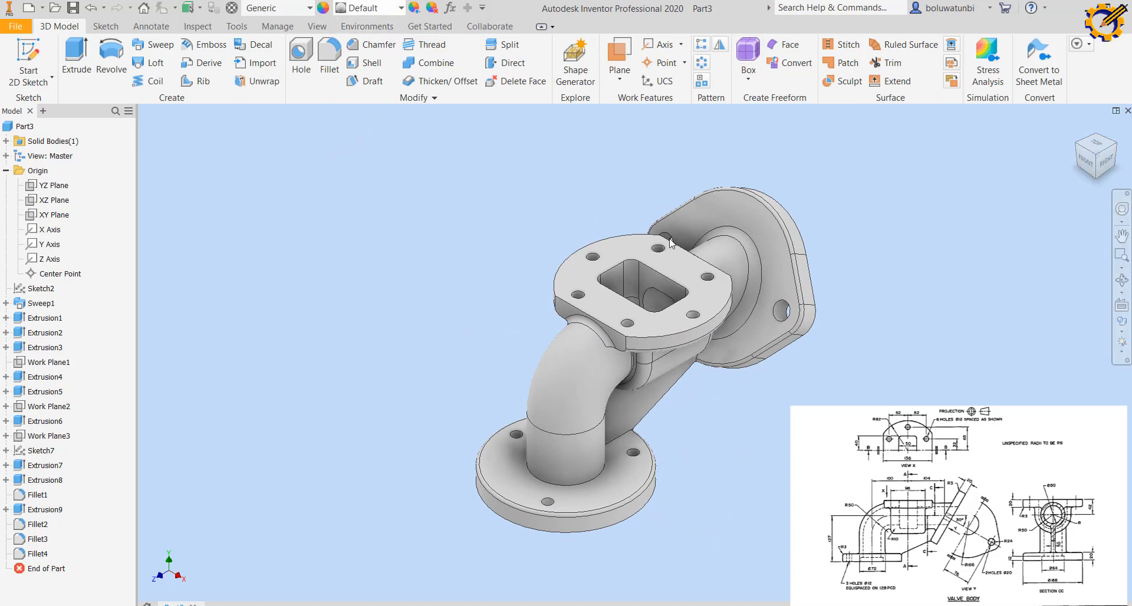
- Apply the Gold - Metal appearance to the part and set the visual style to Realistic
click(369, 7)
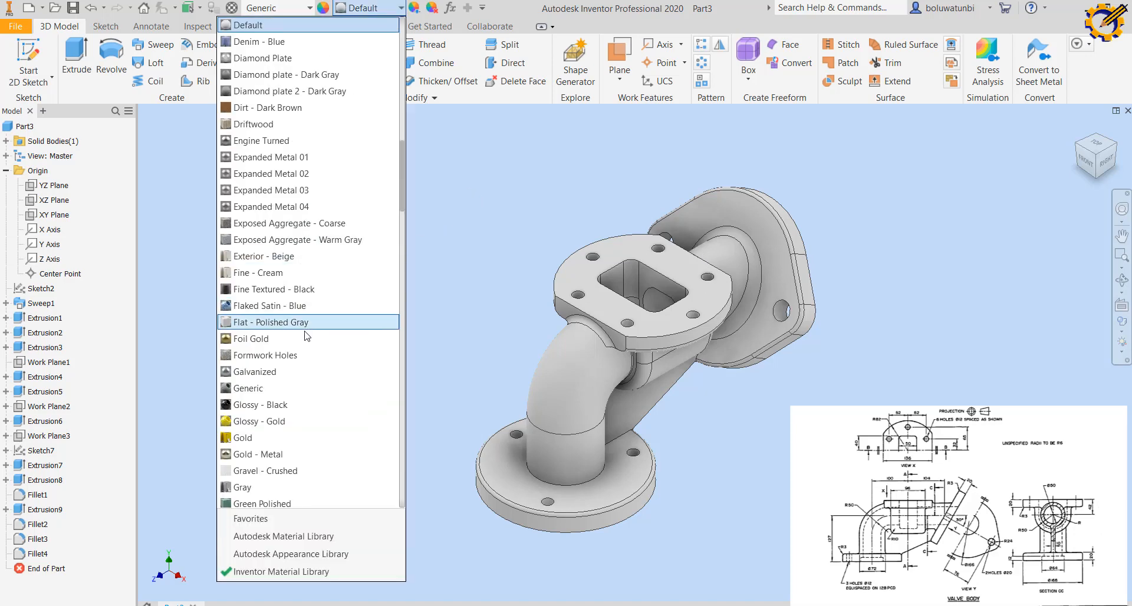
click(280, 455)
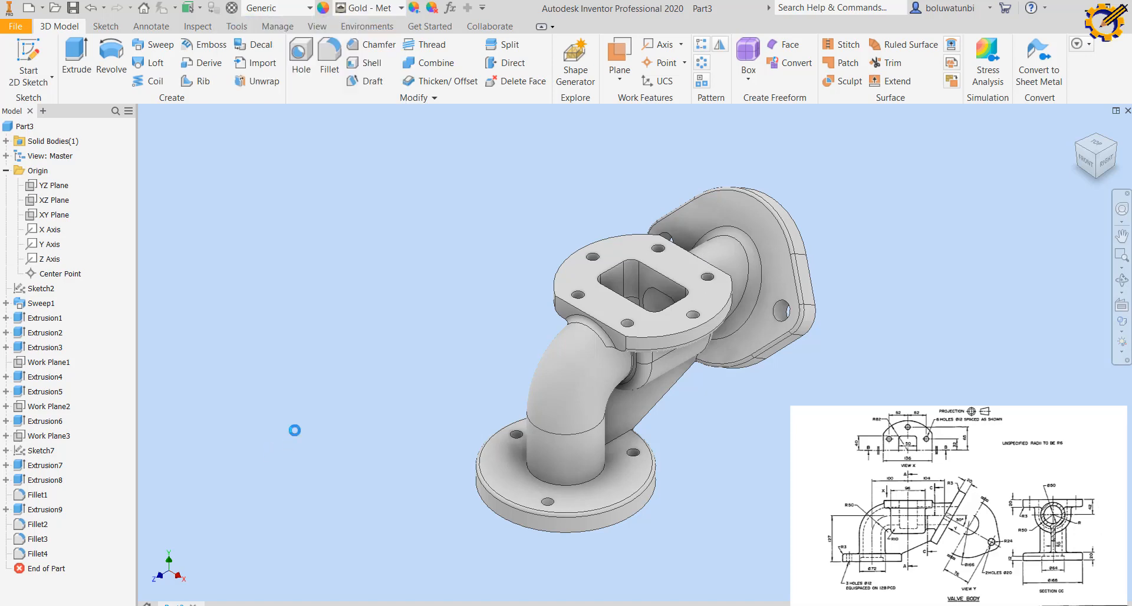
click(317, 26)
click(268, 58)
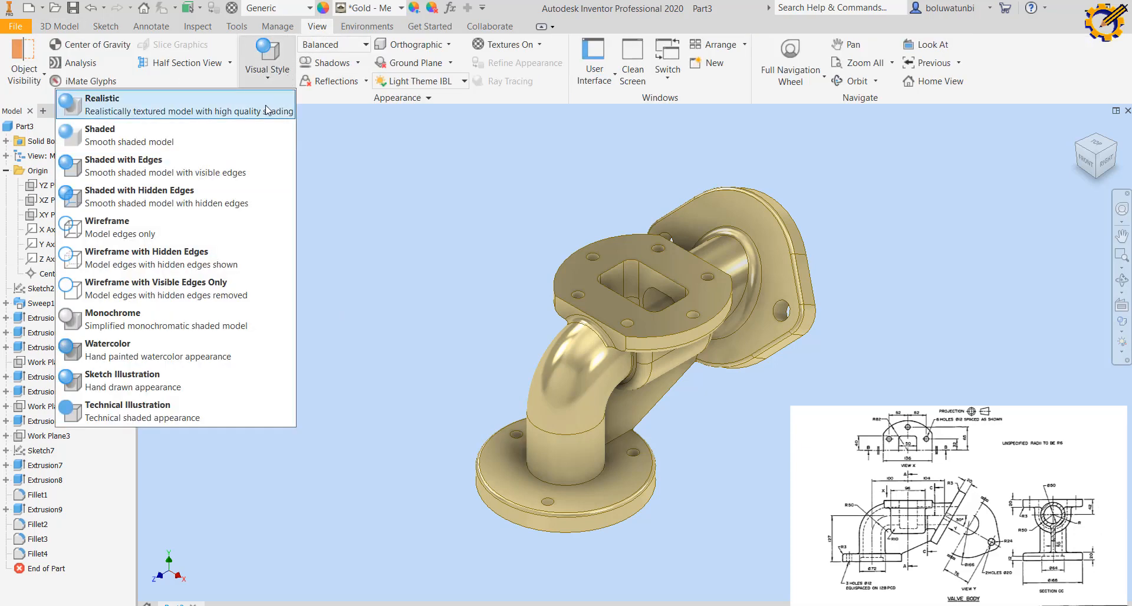
click(88, 145)
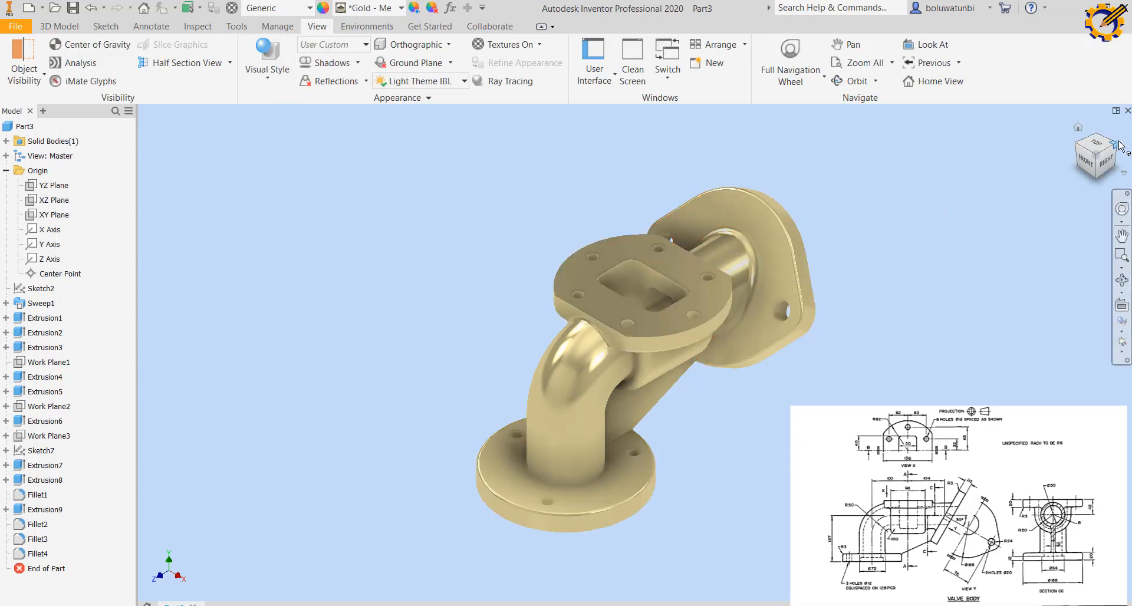
click(1117, 144)
click(1118, 144)
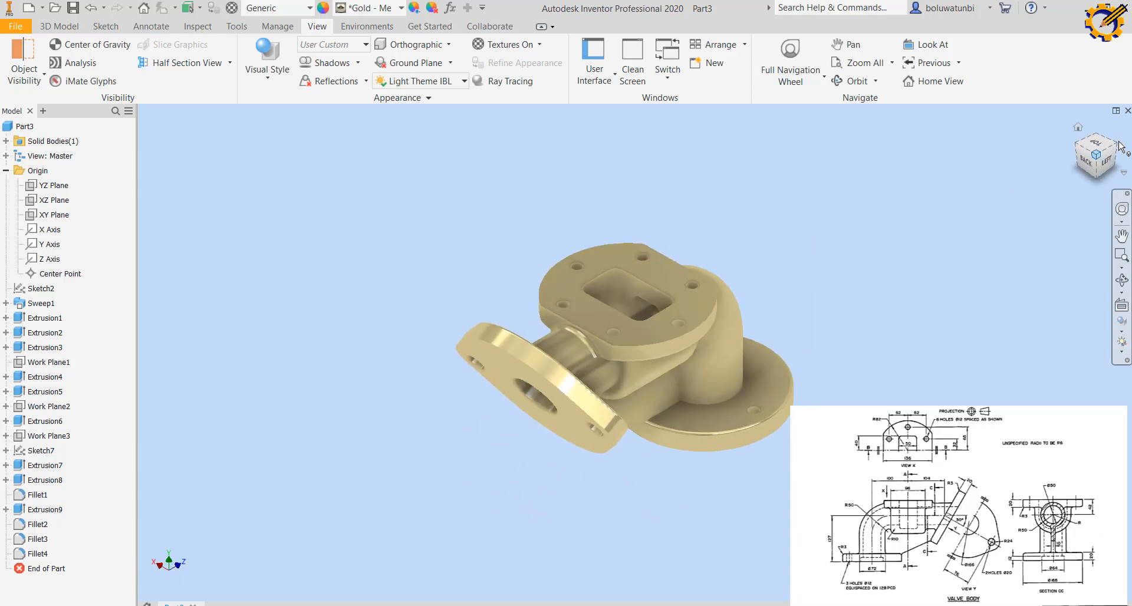